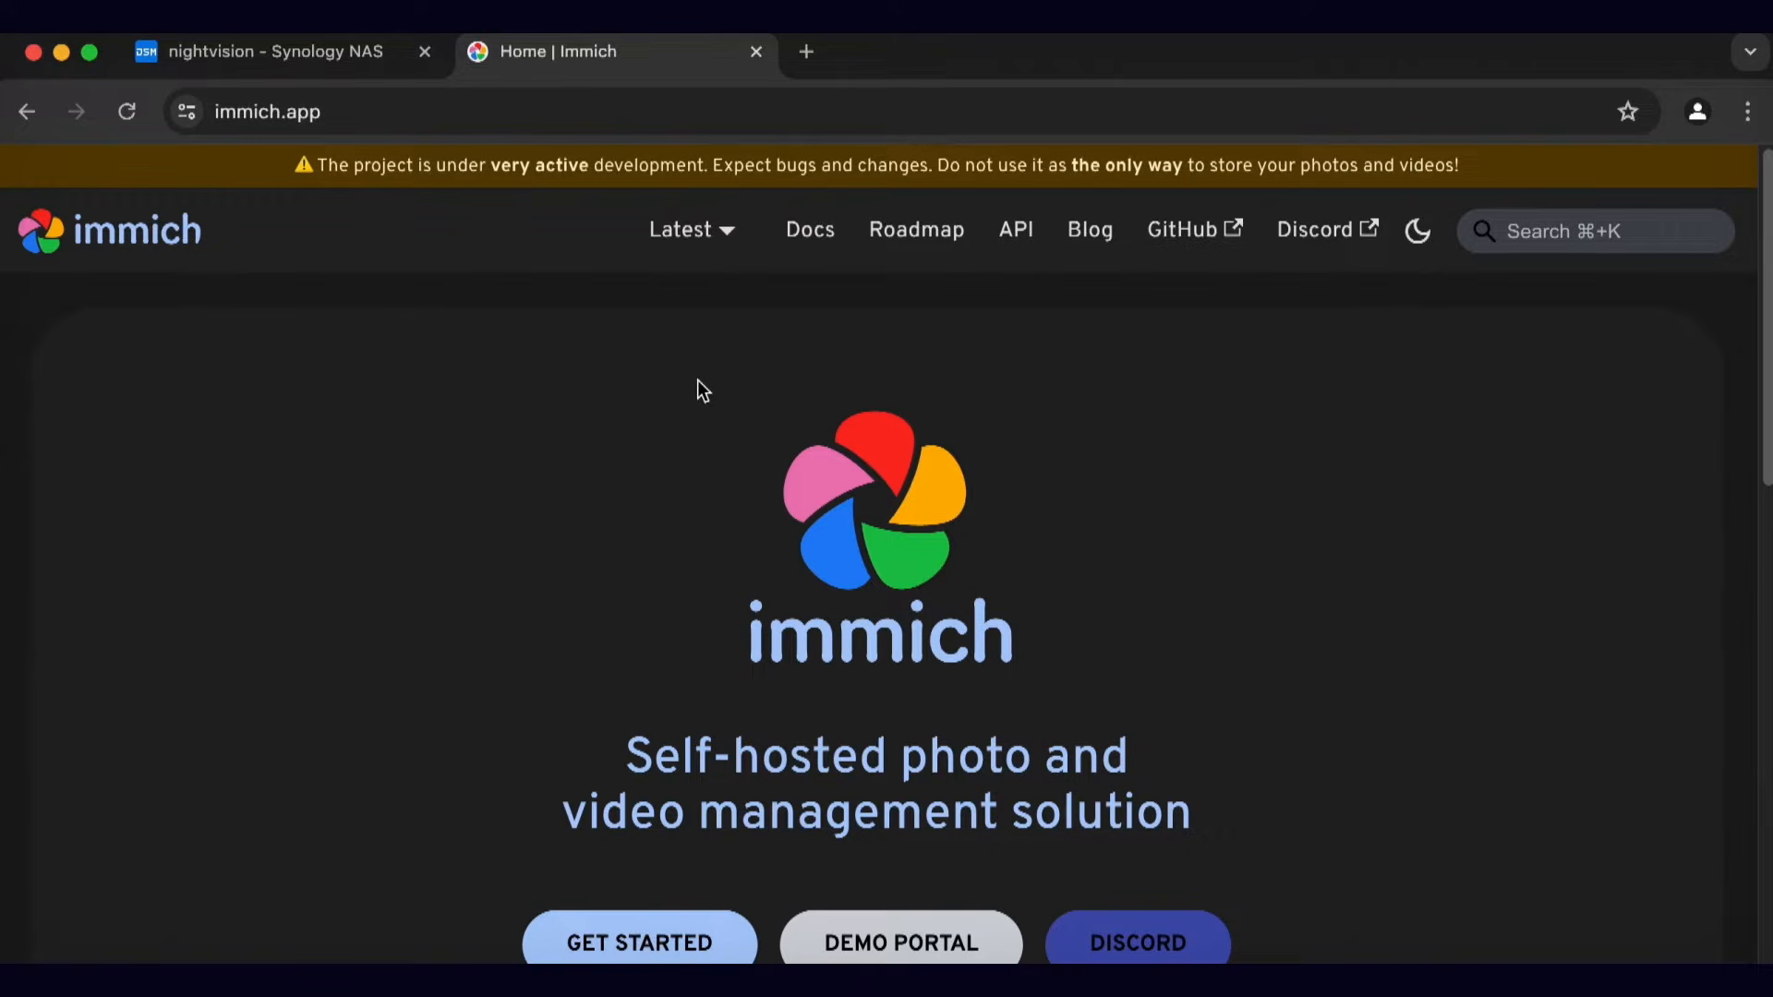
pyautogui.moveTo(698, 382); pyautogui.dragTo(311, 898)
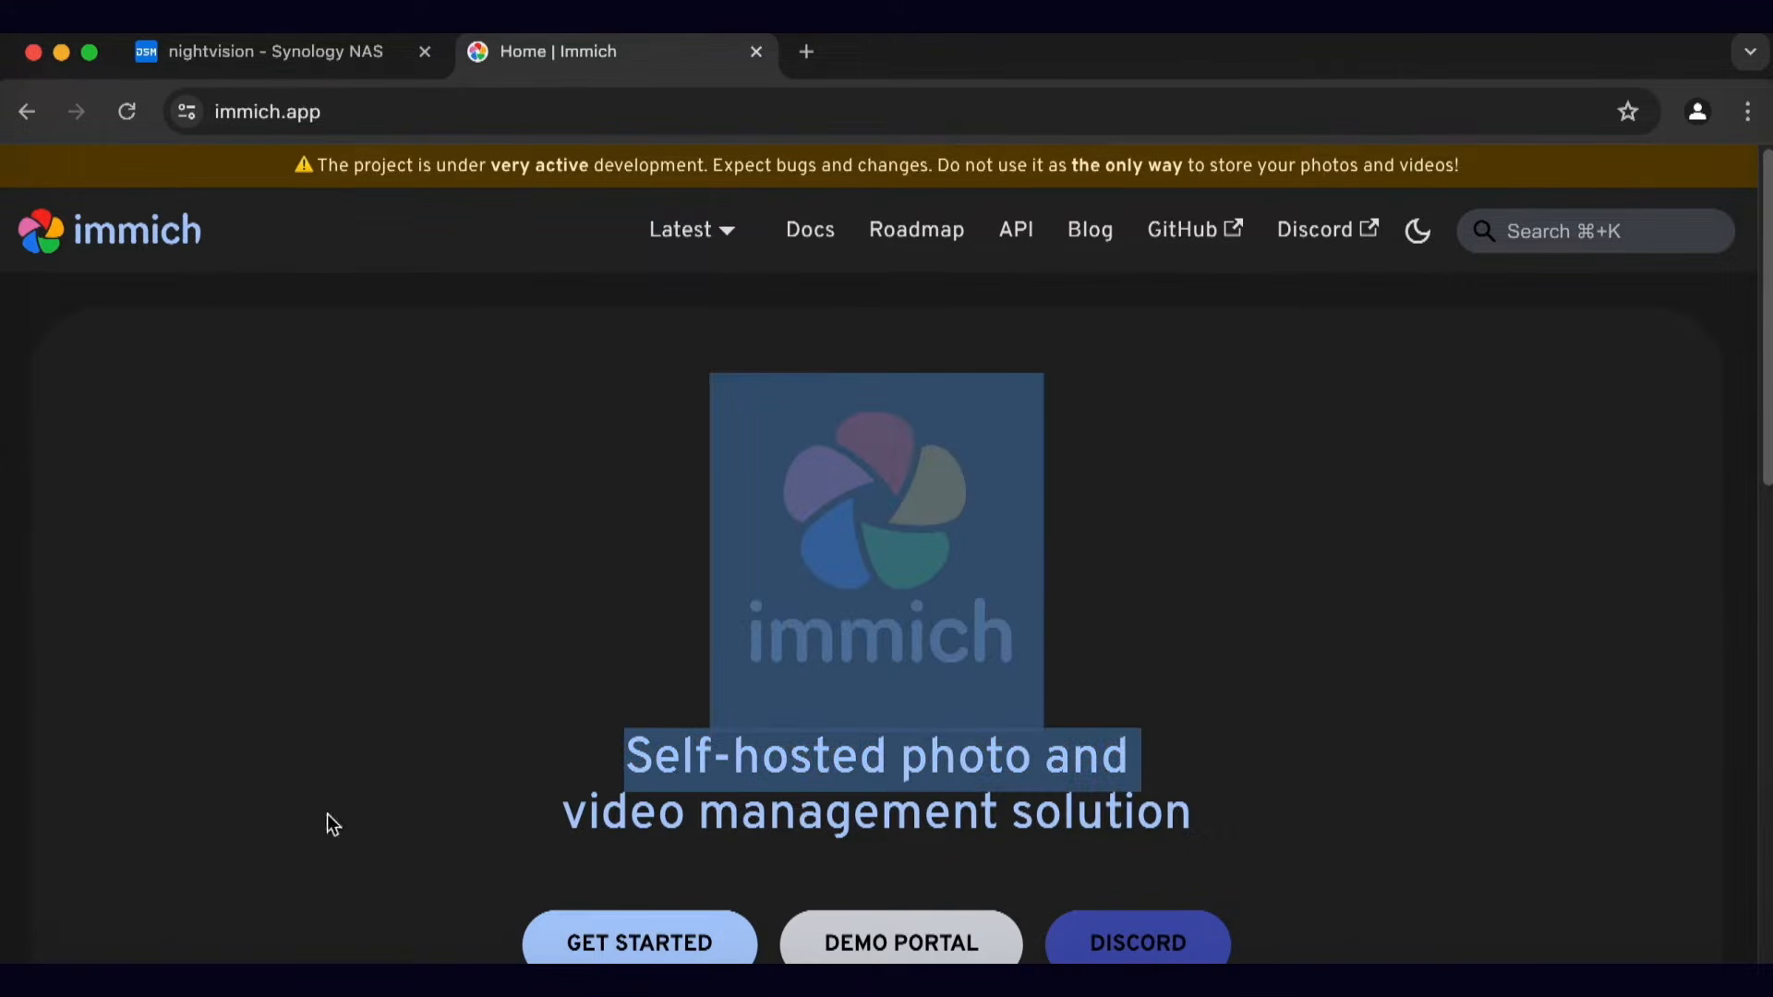
pyautogui.click(1146, 579)
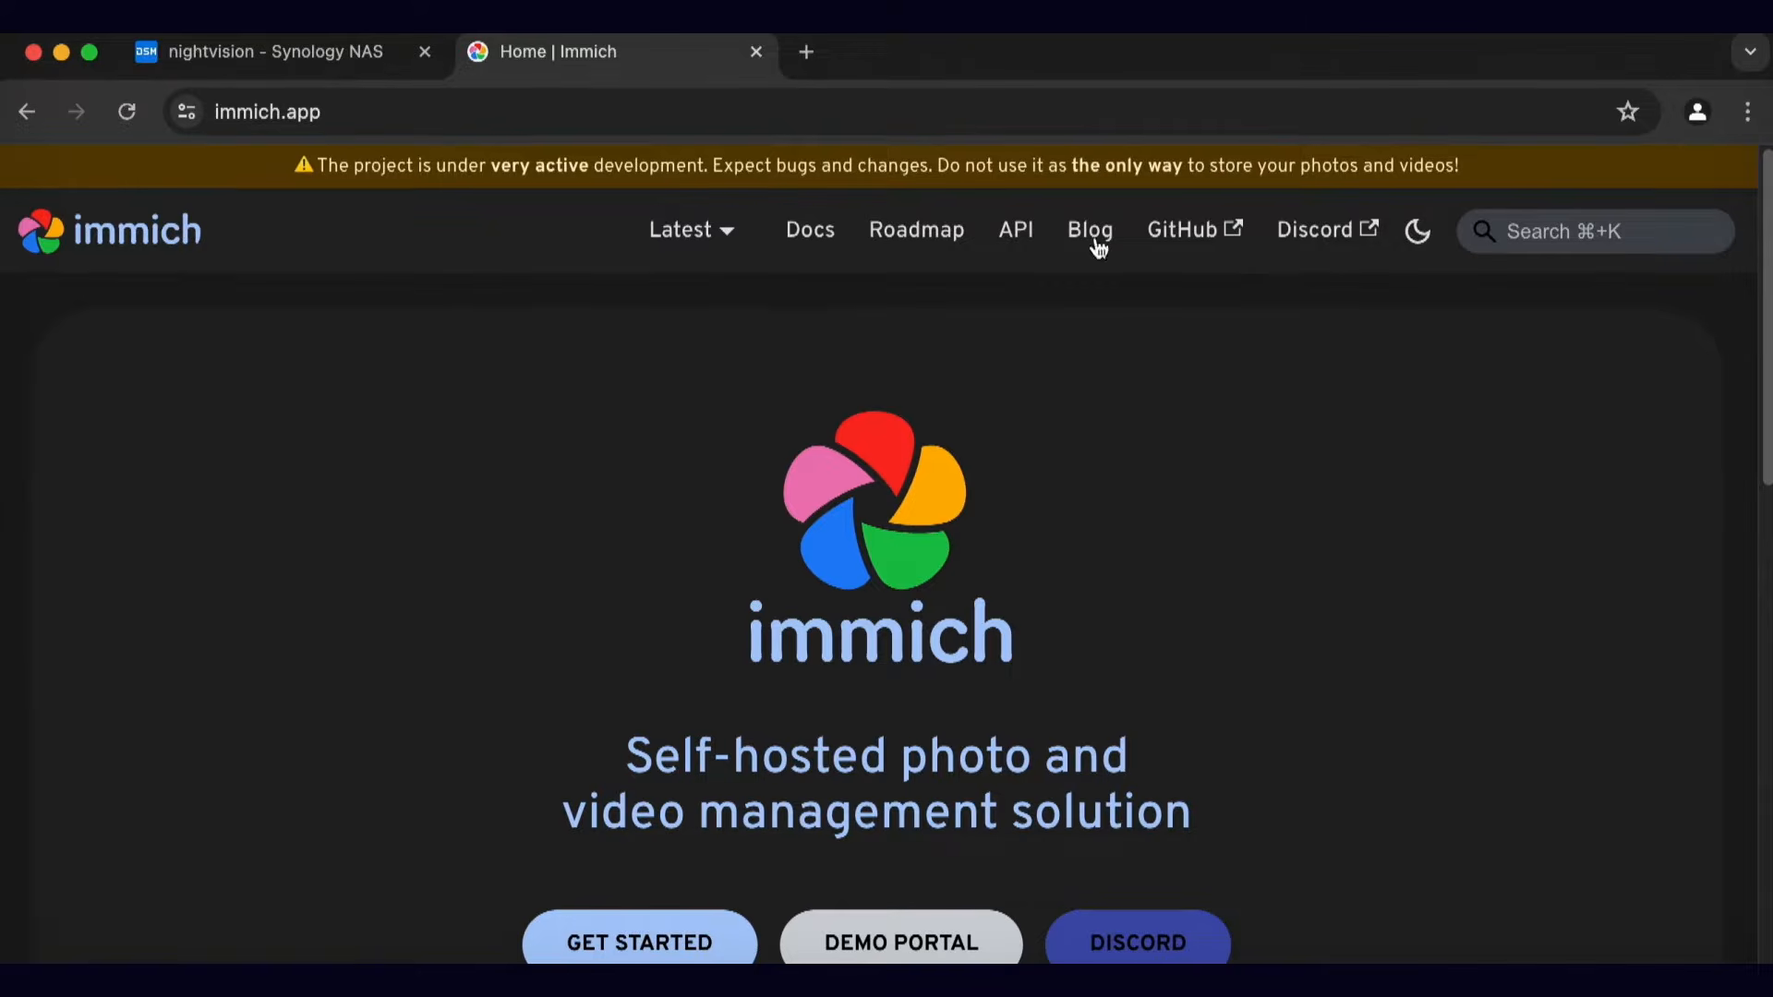
pyautogui.click(464, 166)
pyautogui.moveTo(464, 166); pyautogui.dragTo(692, 166)
pyautogui.click(704, 166)
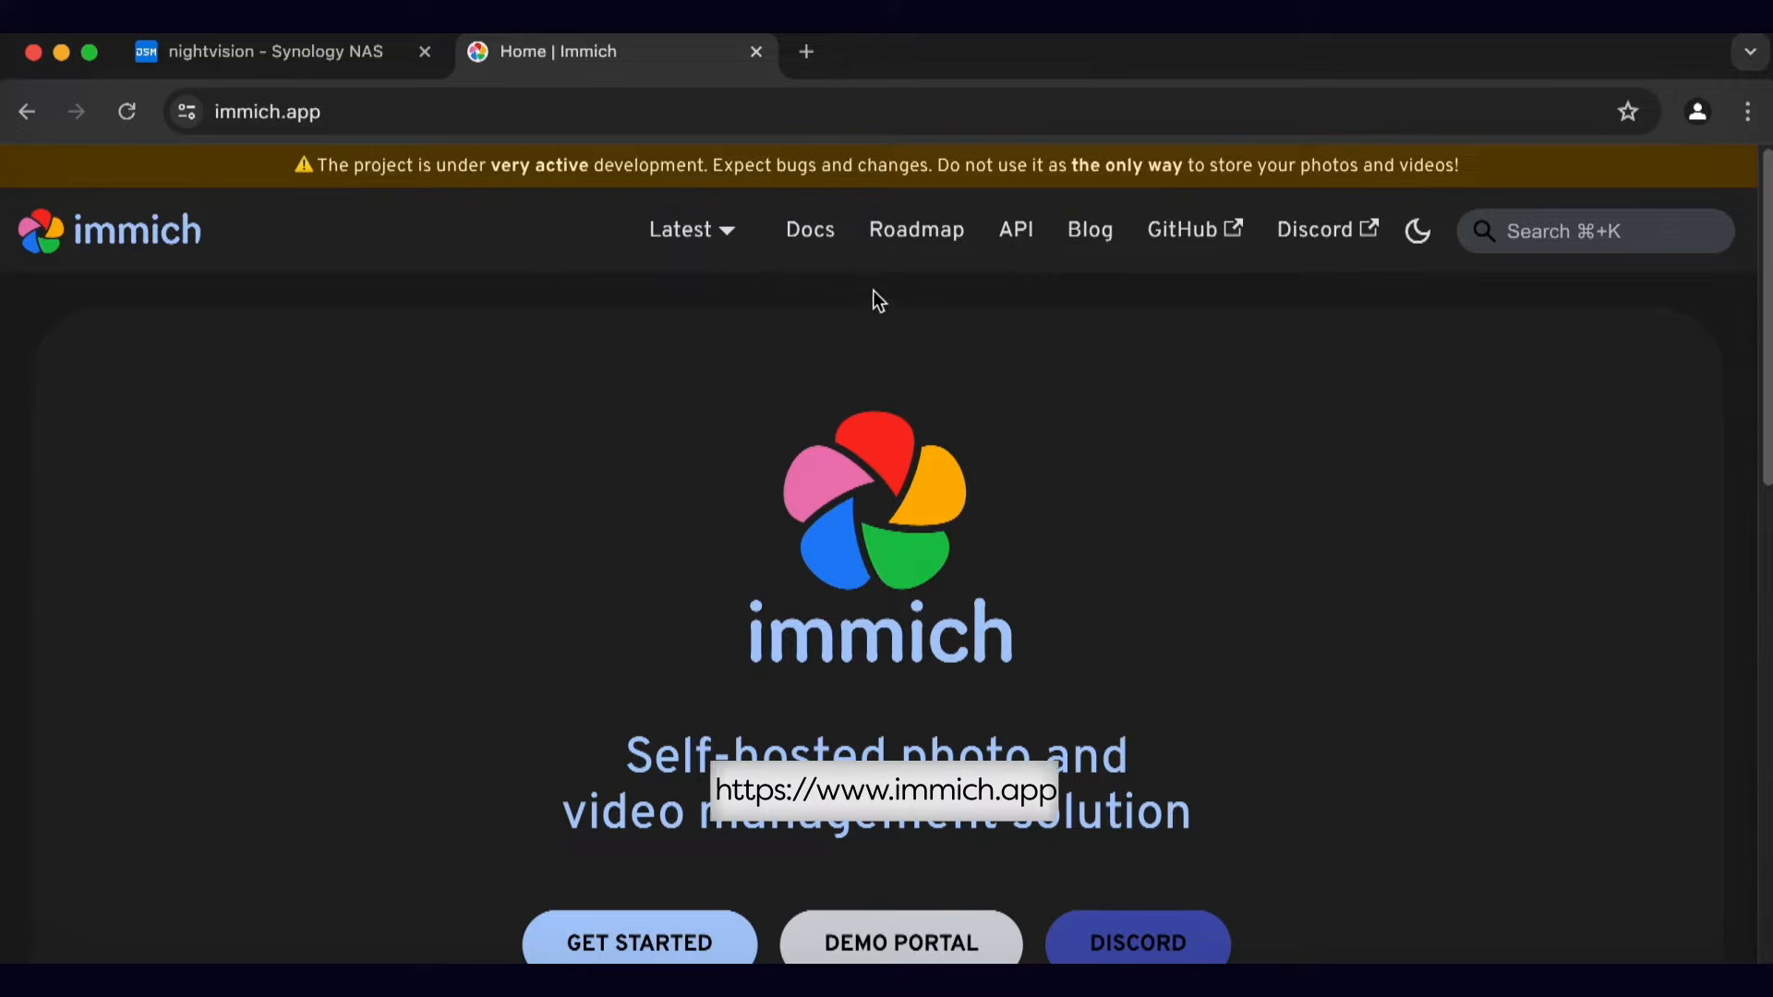
# Open the Docker Compose [Recommended] install page in the Immich documentation.
pyautogui.click(810, 229)
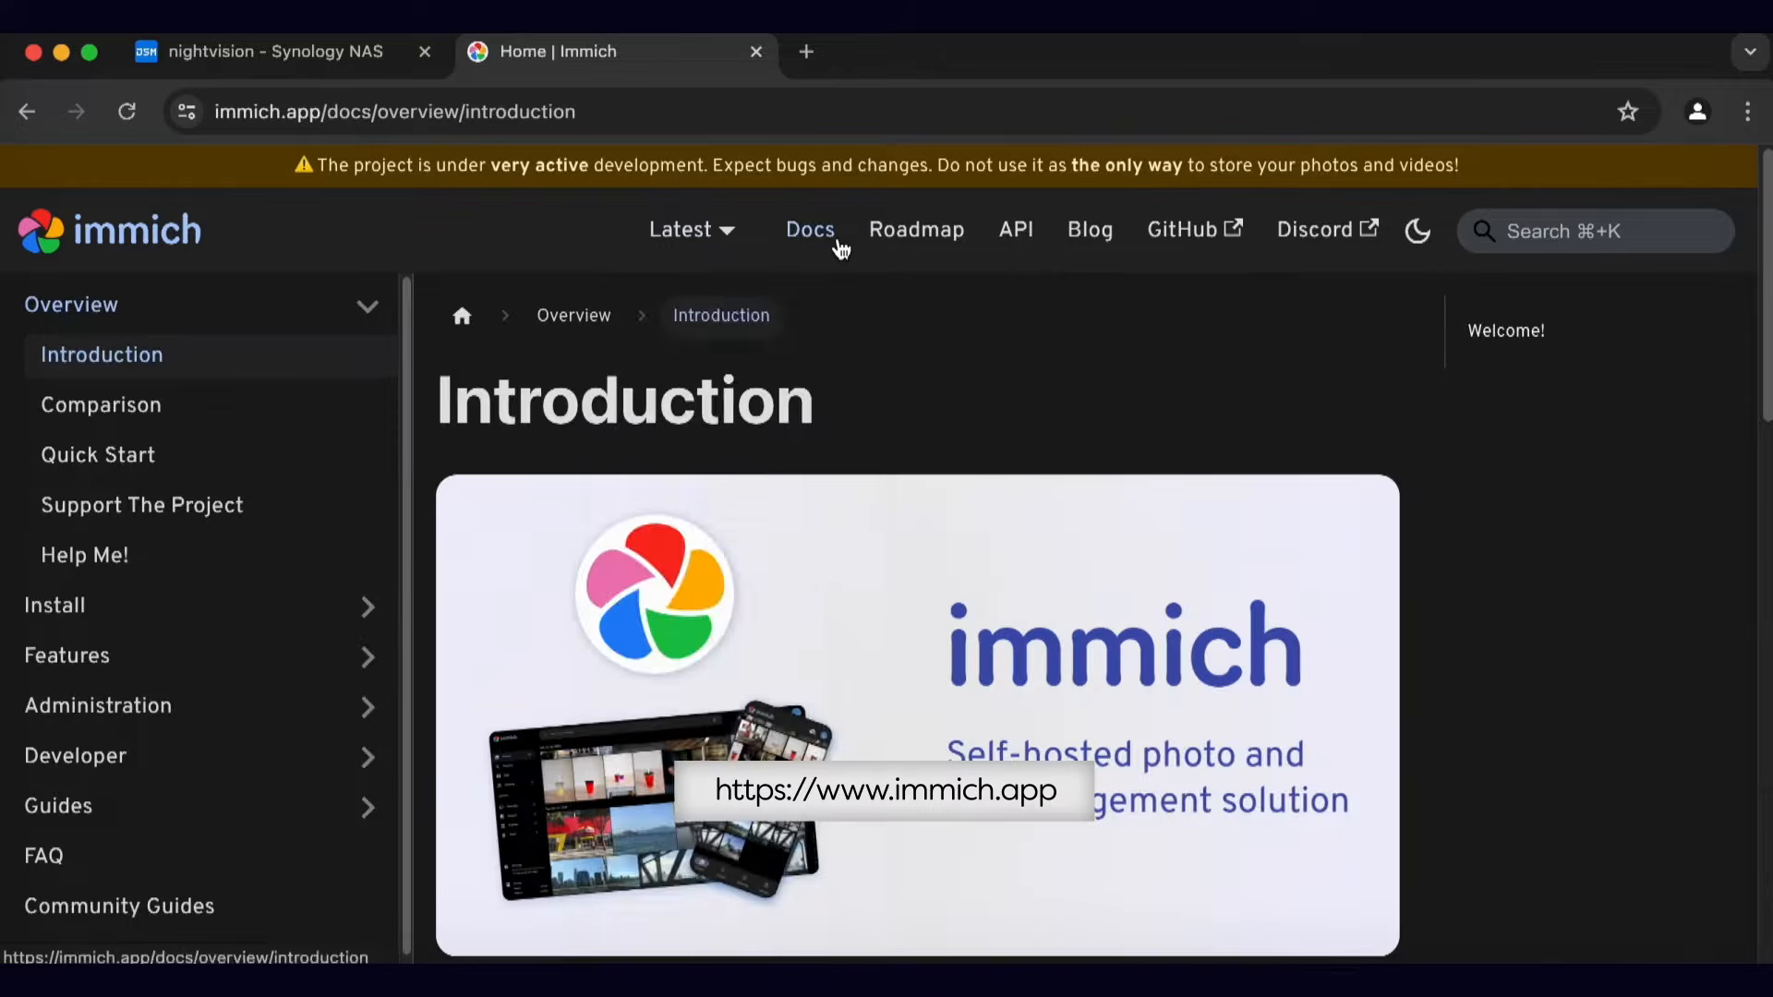
pyautogui.click(253, 600)
pyautogui.moveTo(401, 368); pyautogui.dragTo(989, 495)
pyautogui.click(173, 671)
pyautogui.click(1008, 493)
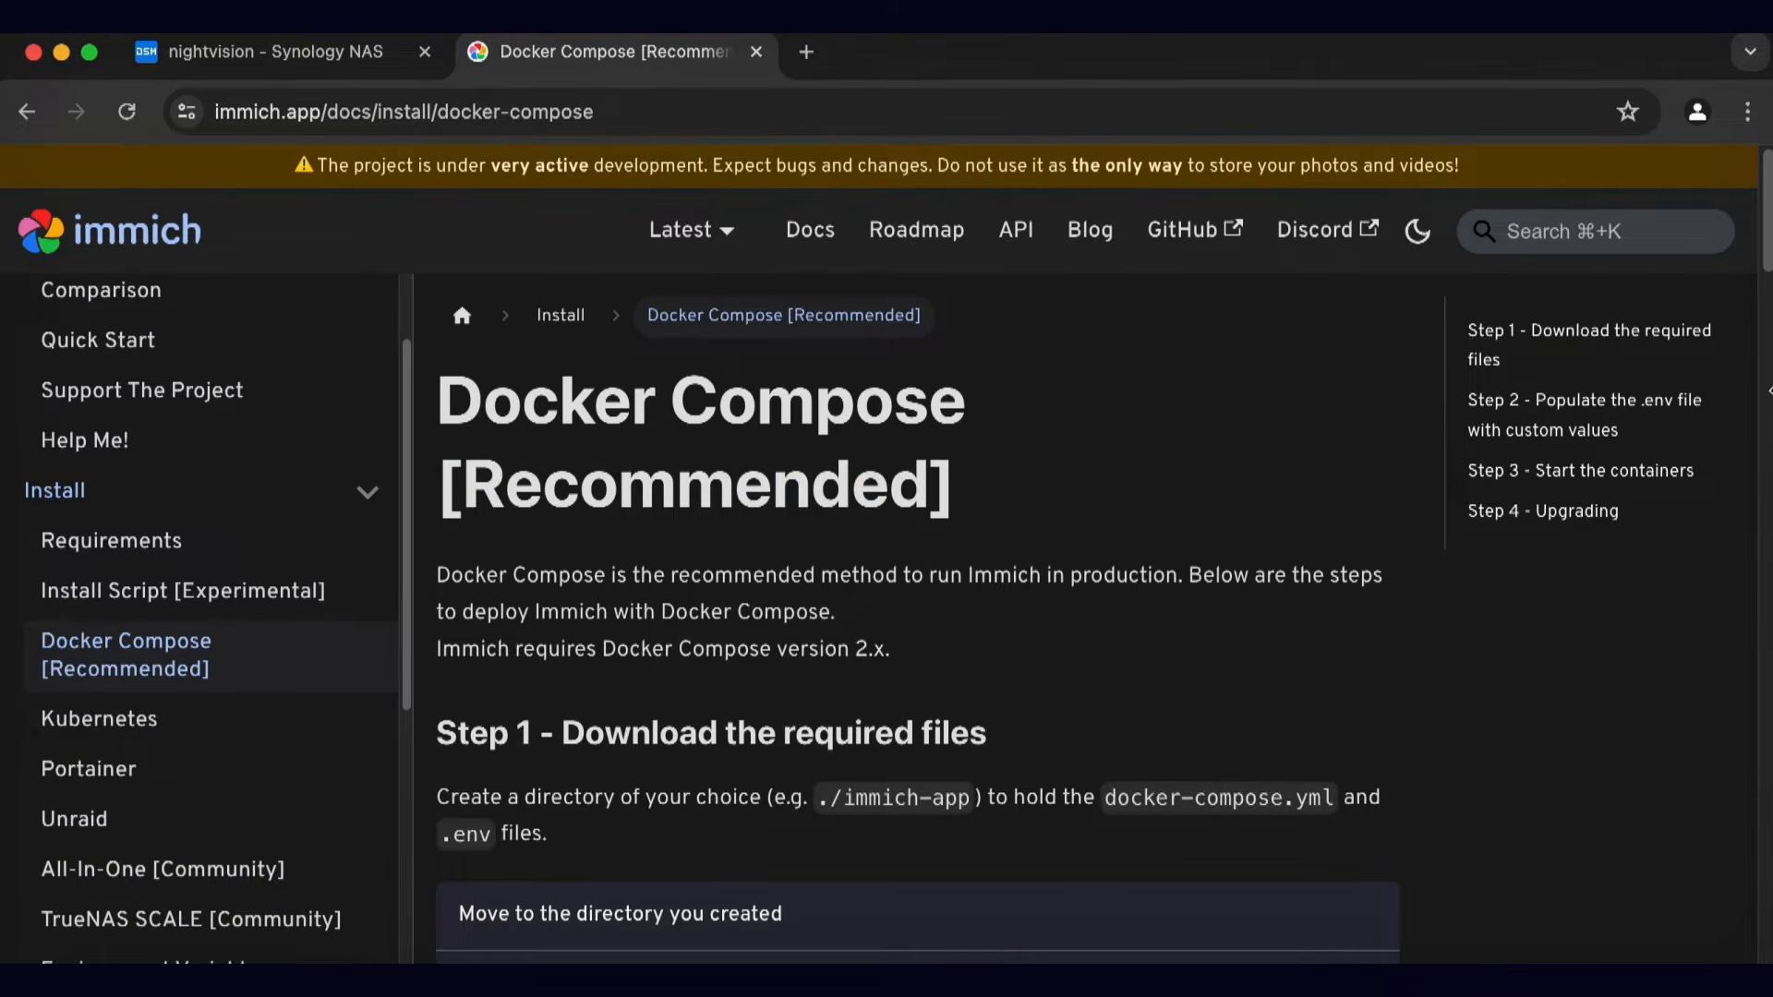
# Read Step 1 of the Docker Compose guide for the directory to create and the files it must hold.
pyautogui.scroll(-5, 1769, 238)
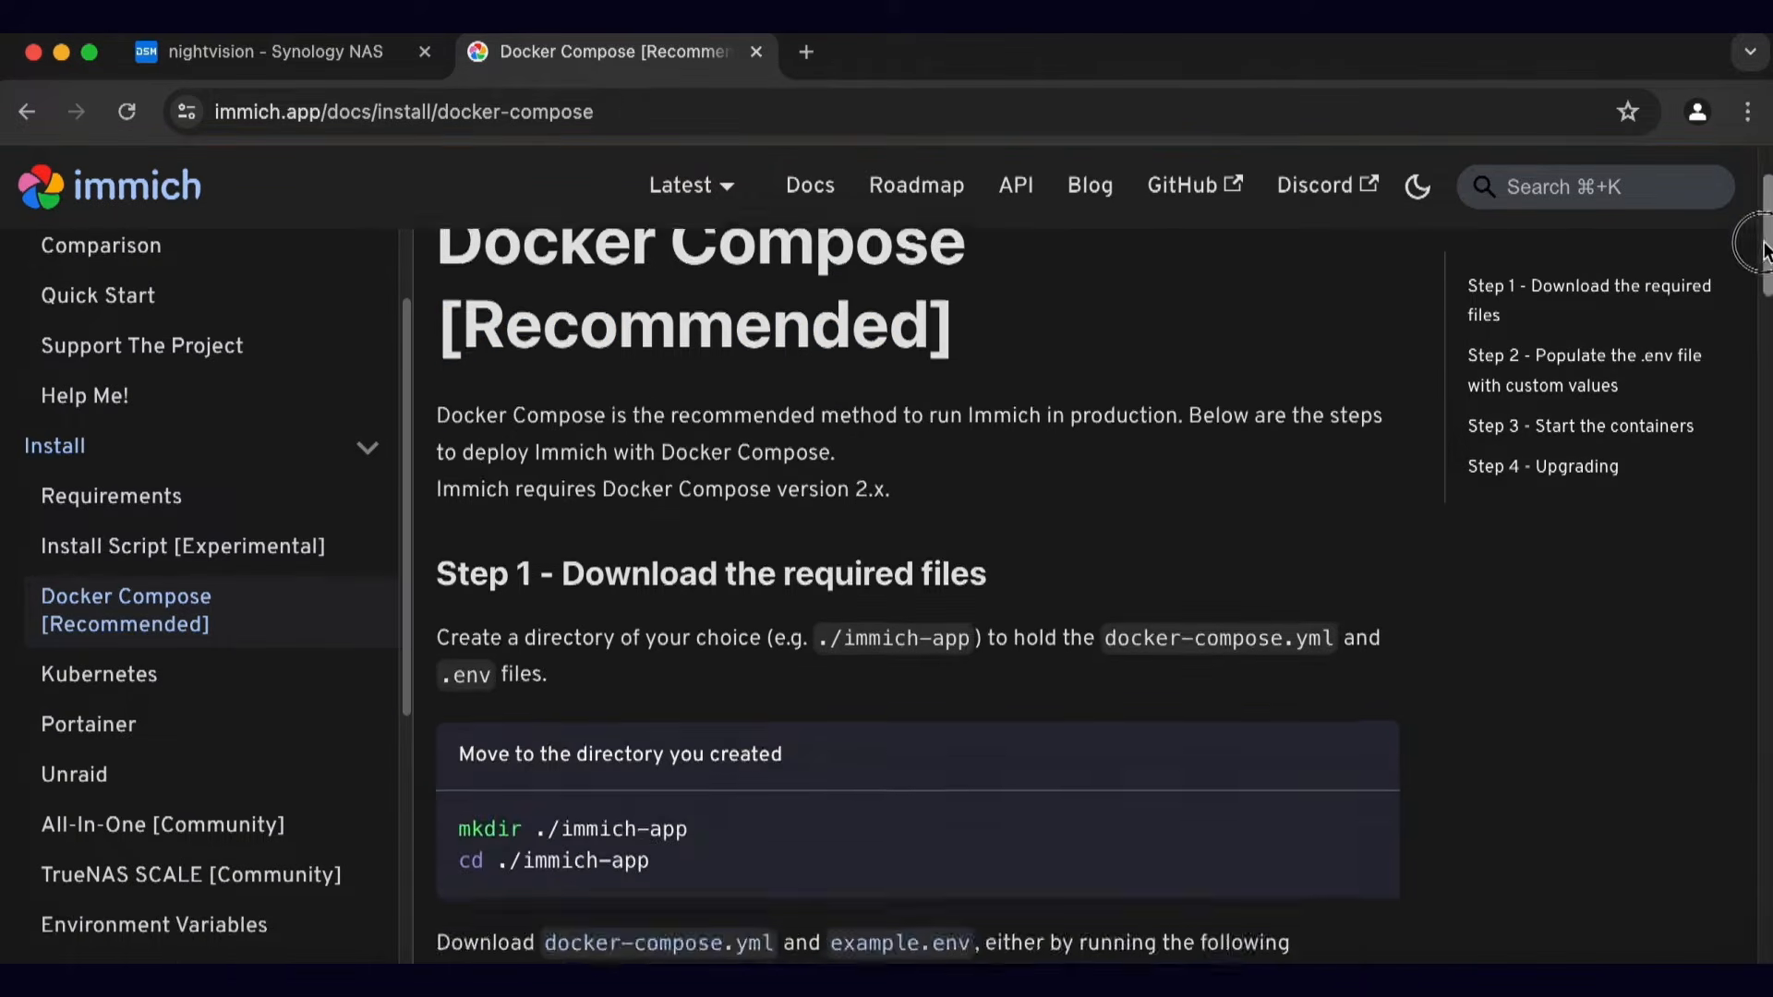
pyautogui.moveTo(562, 371); pyautogui.dragTo(995, 364)
pyautogui.click(964, 366)
pyautogui.moveTo(441, 431); pyautogui.dragTo(981, 429)
pyautogui.click(870, 458)
pyautogui.click(979, 428)
pyautogui.moveTo(843, 431); pyautogui.dragTo(963, 428)
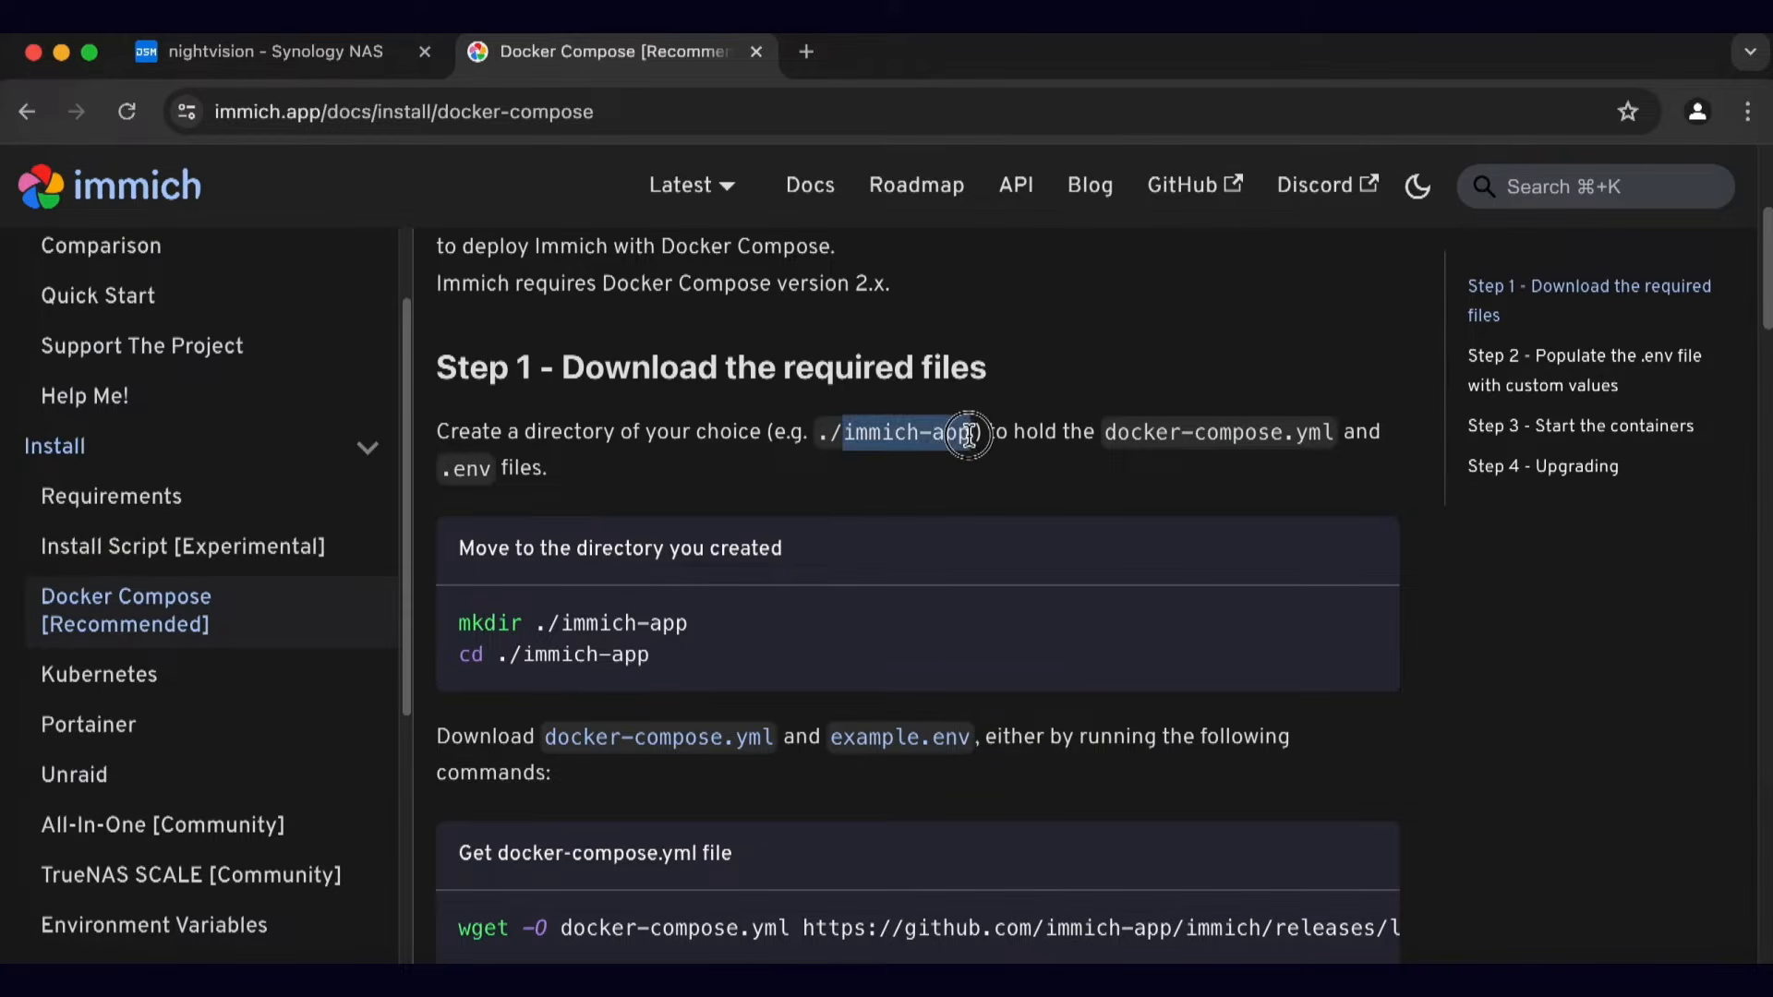
pyautogui.click(1078, 430)
pyautogui.moveTo(1105, 430); pyautogui.dragTo(518, 471)
pyautogui.click(1236, 458)
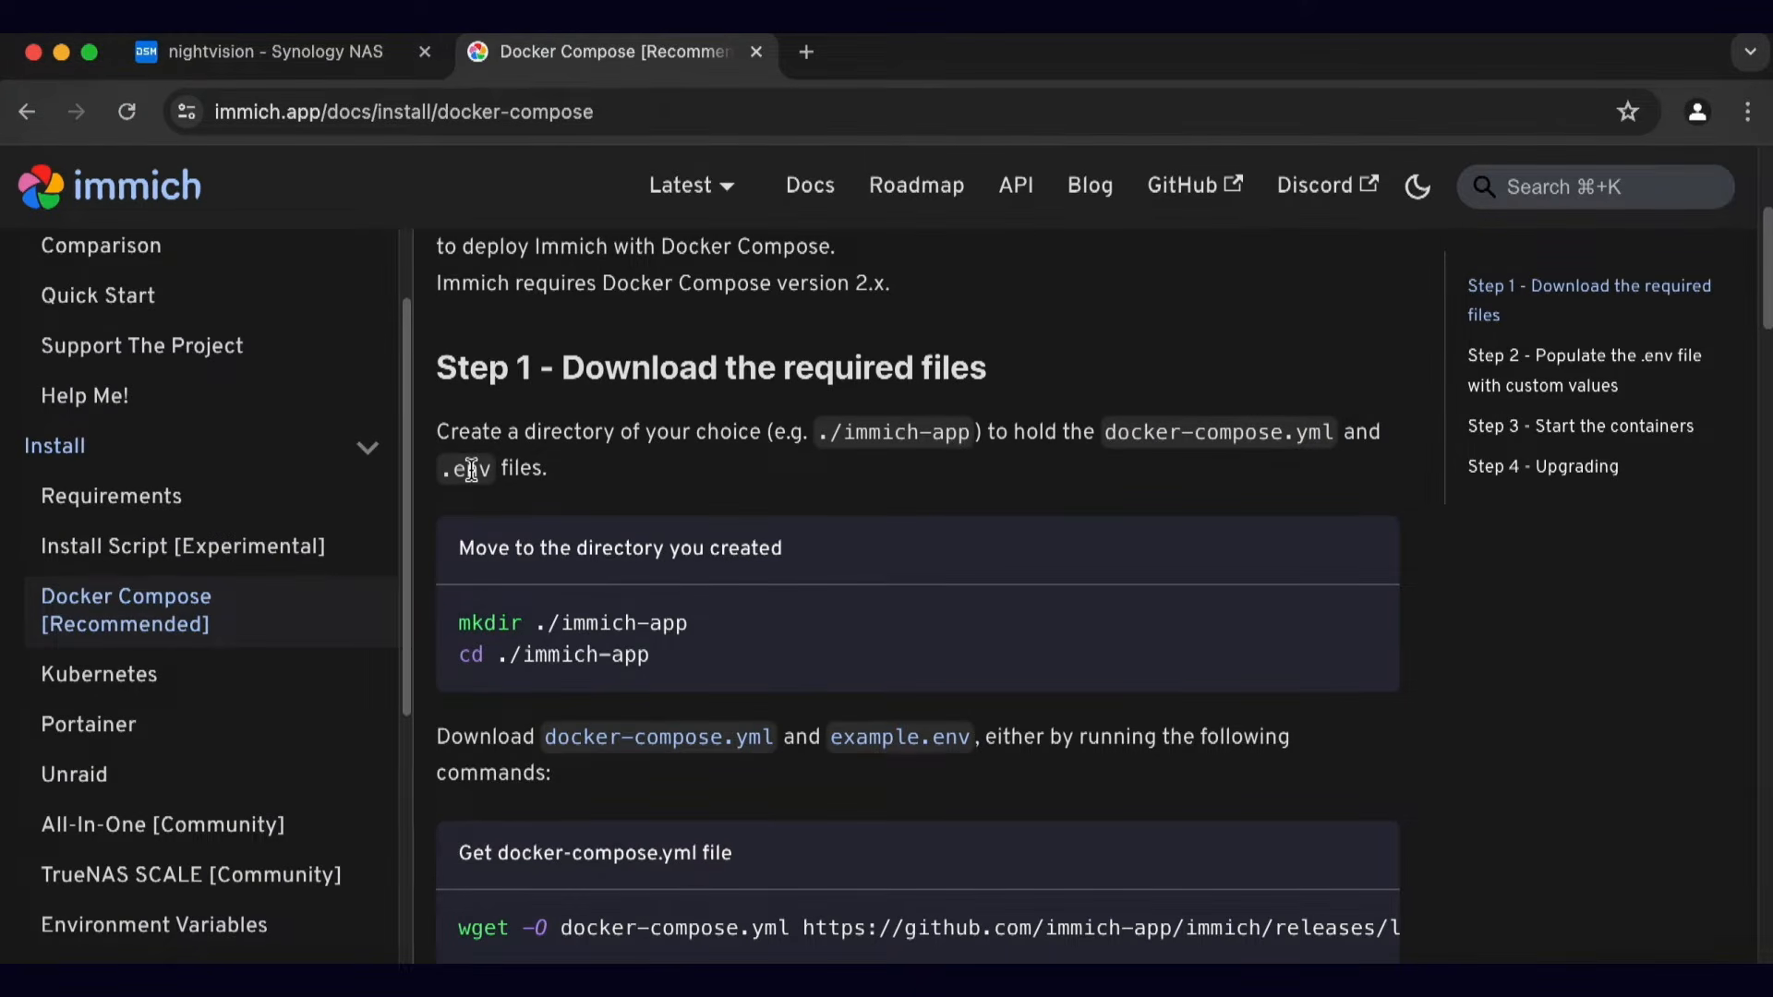
# Switch to the Synology NAS desktop and open the docker shared folder in File Station.
pyautogui.click(323, 65)
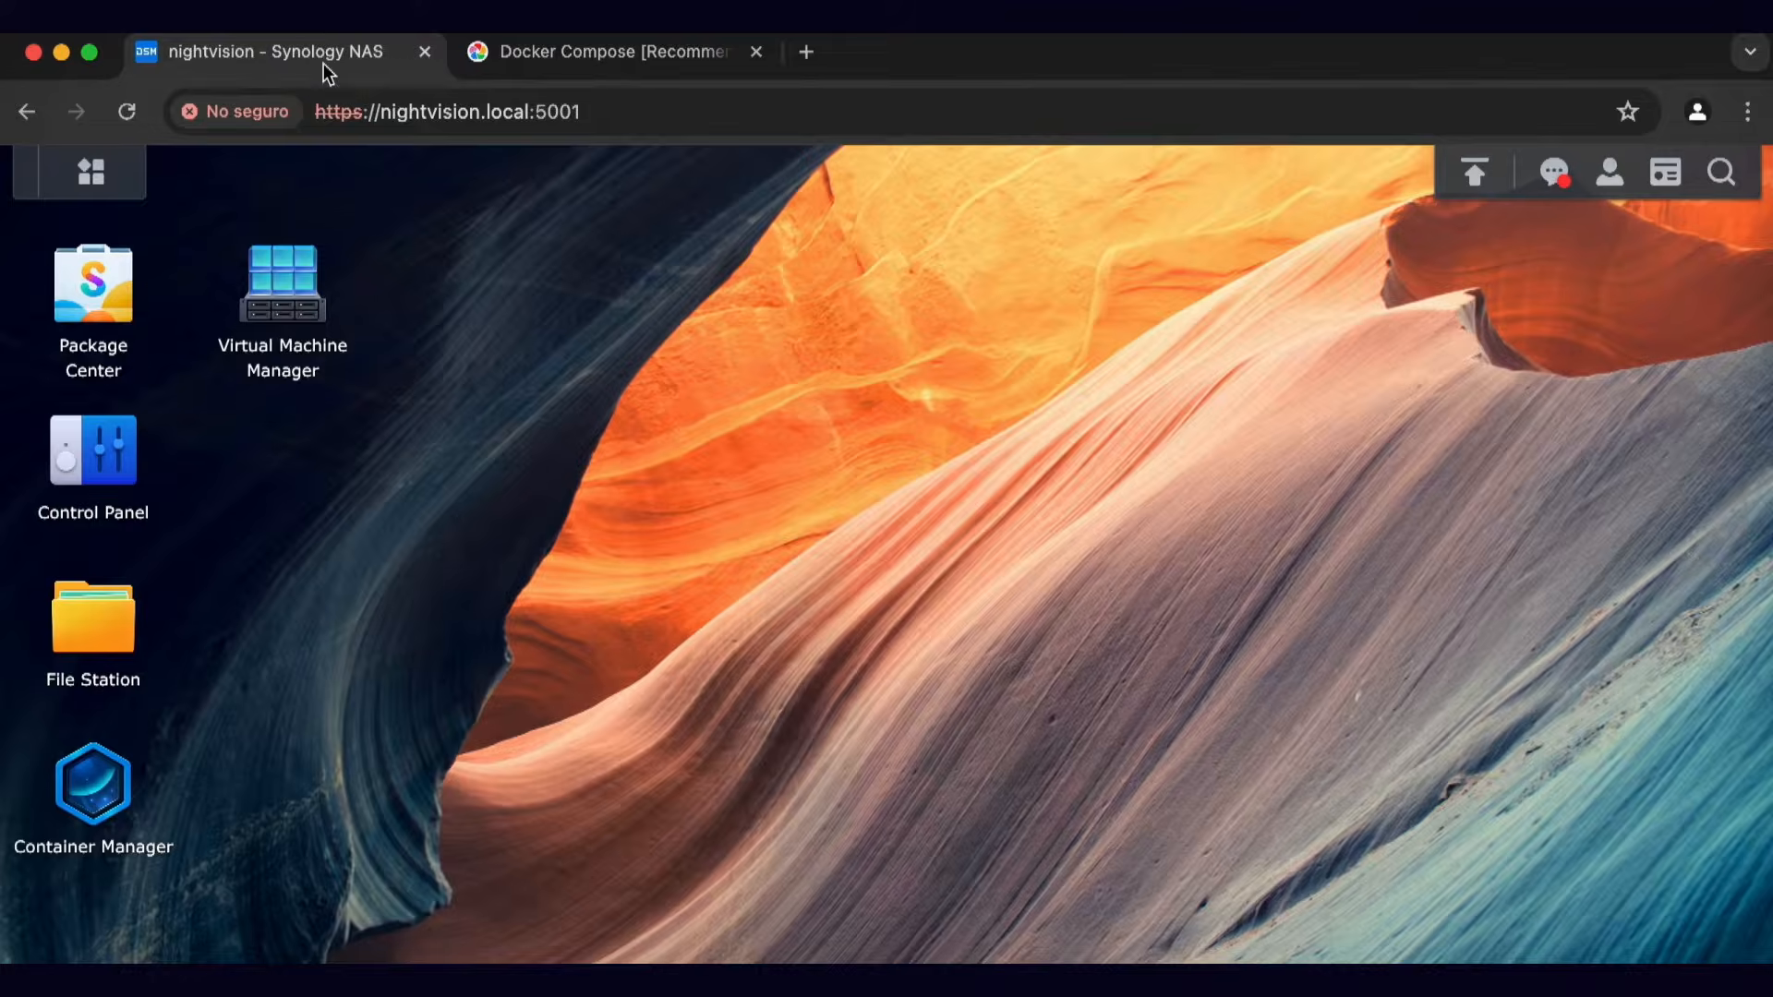
pyautogui.click(81, 624)
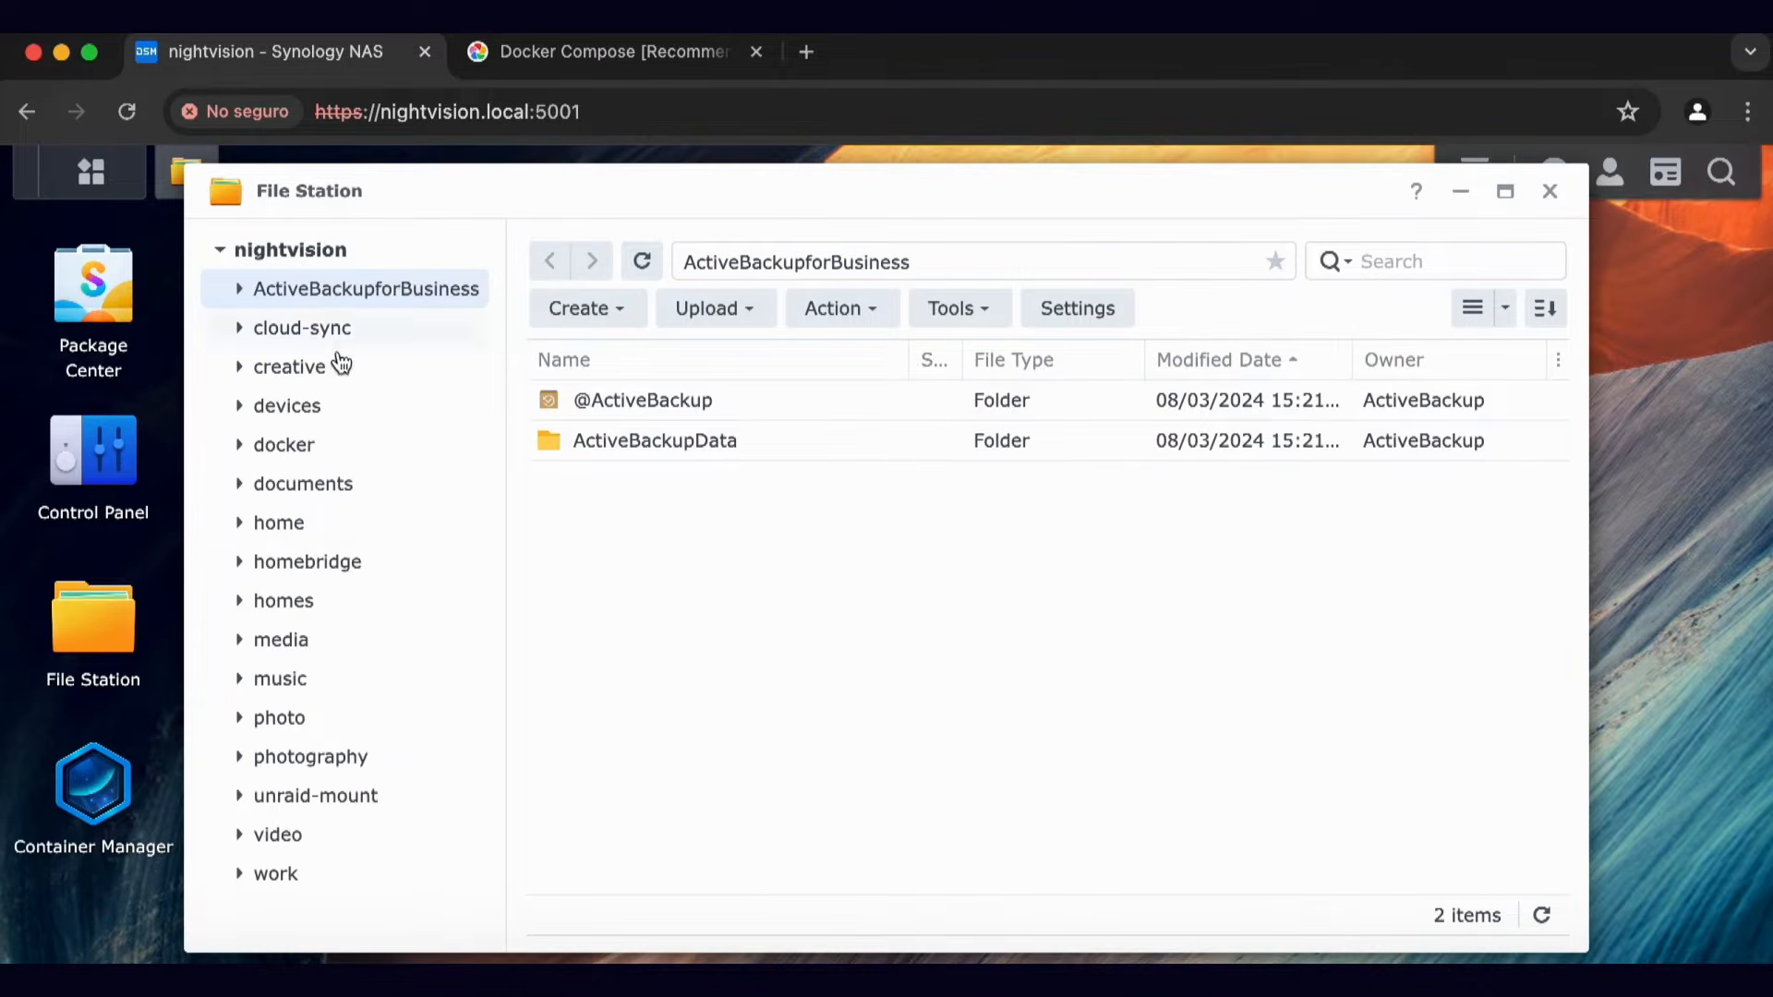
pyautogui.click(331, 454)
pyautogui.moveTo(791, 205); pyautogui.dragTo(945, 192)
# Look up the Container Manager package in Package Center, check its status, and close Package Center.
pyautogui.click(109, 314)
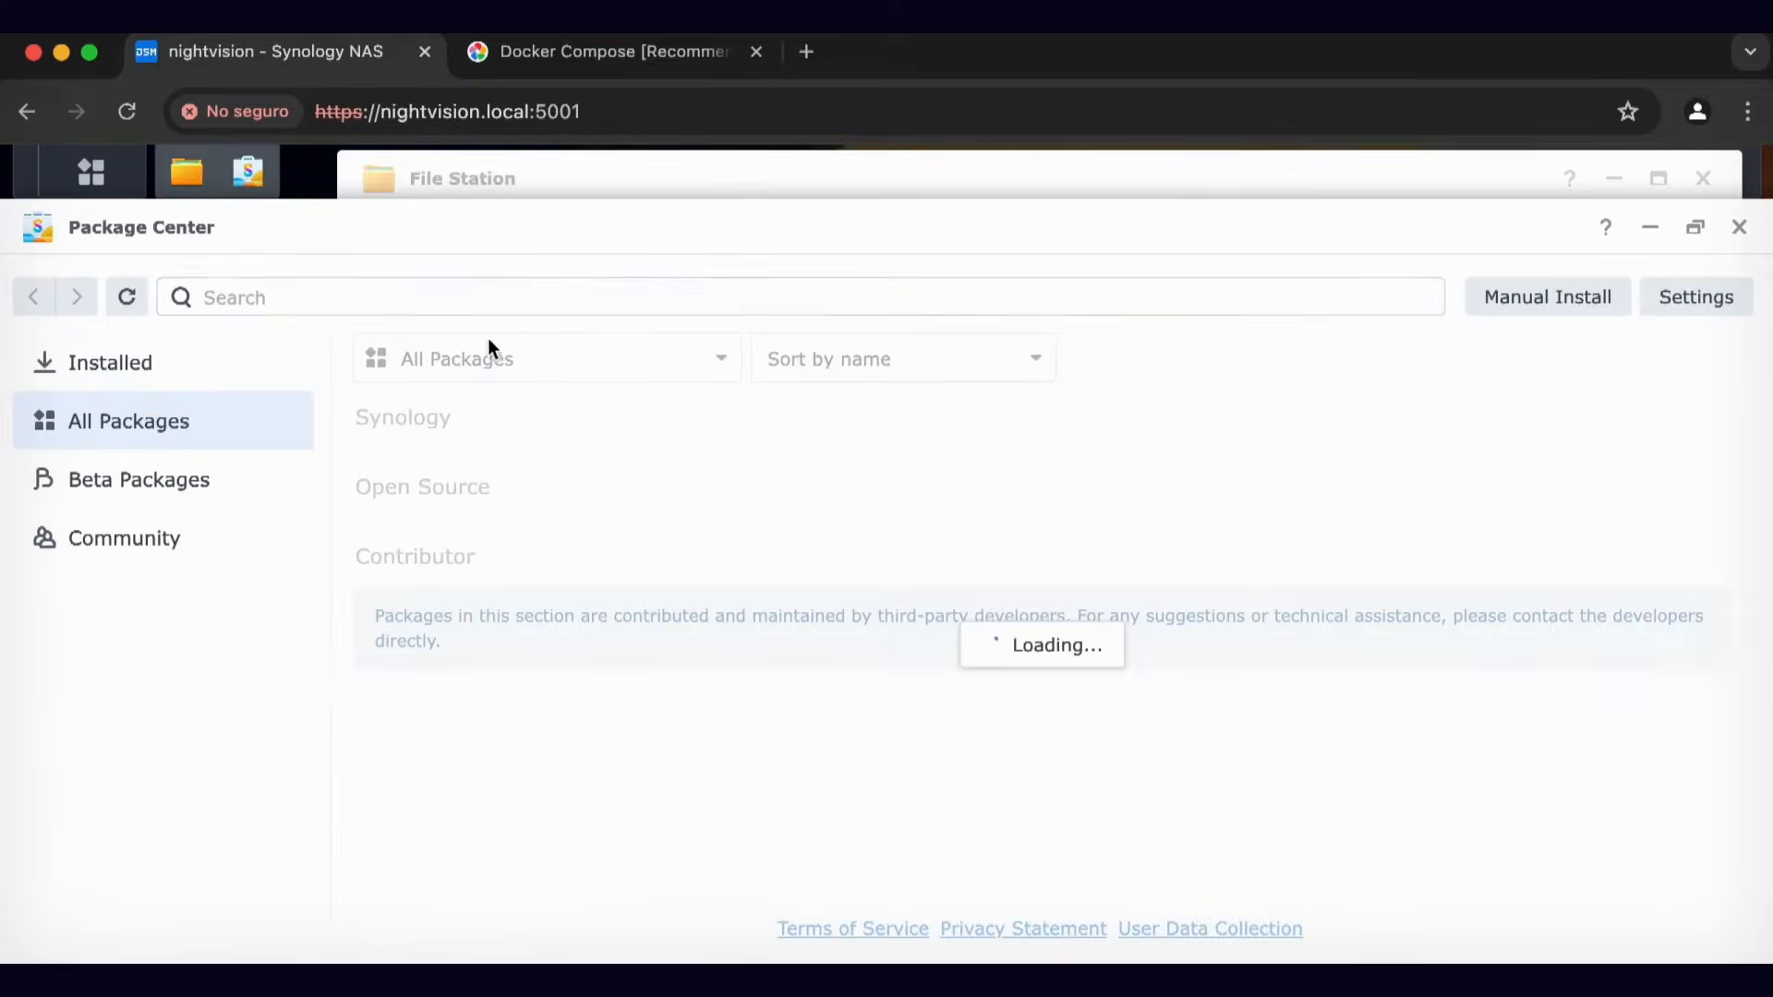
pyautogui.write('coanta manager')
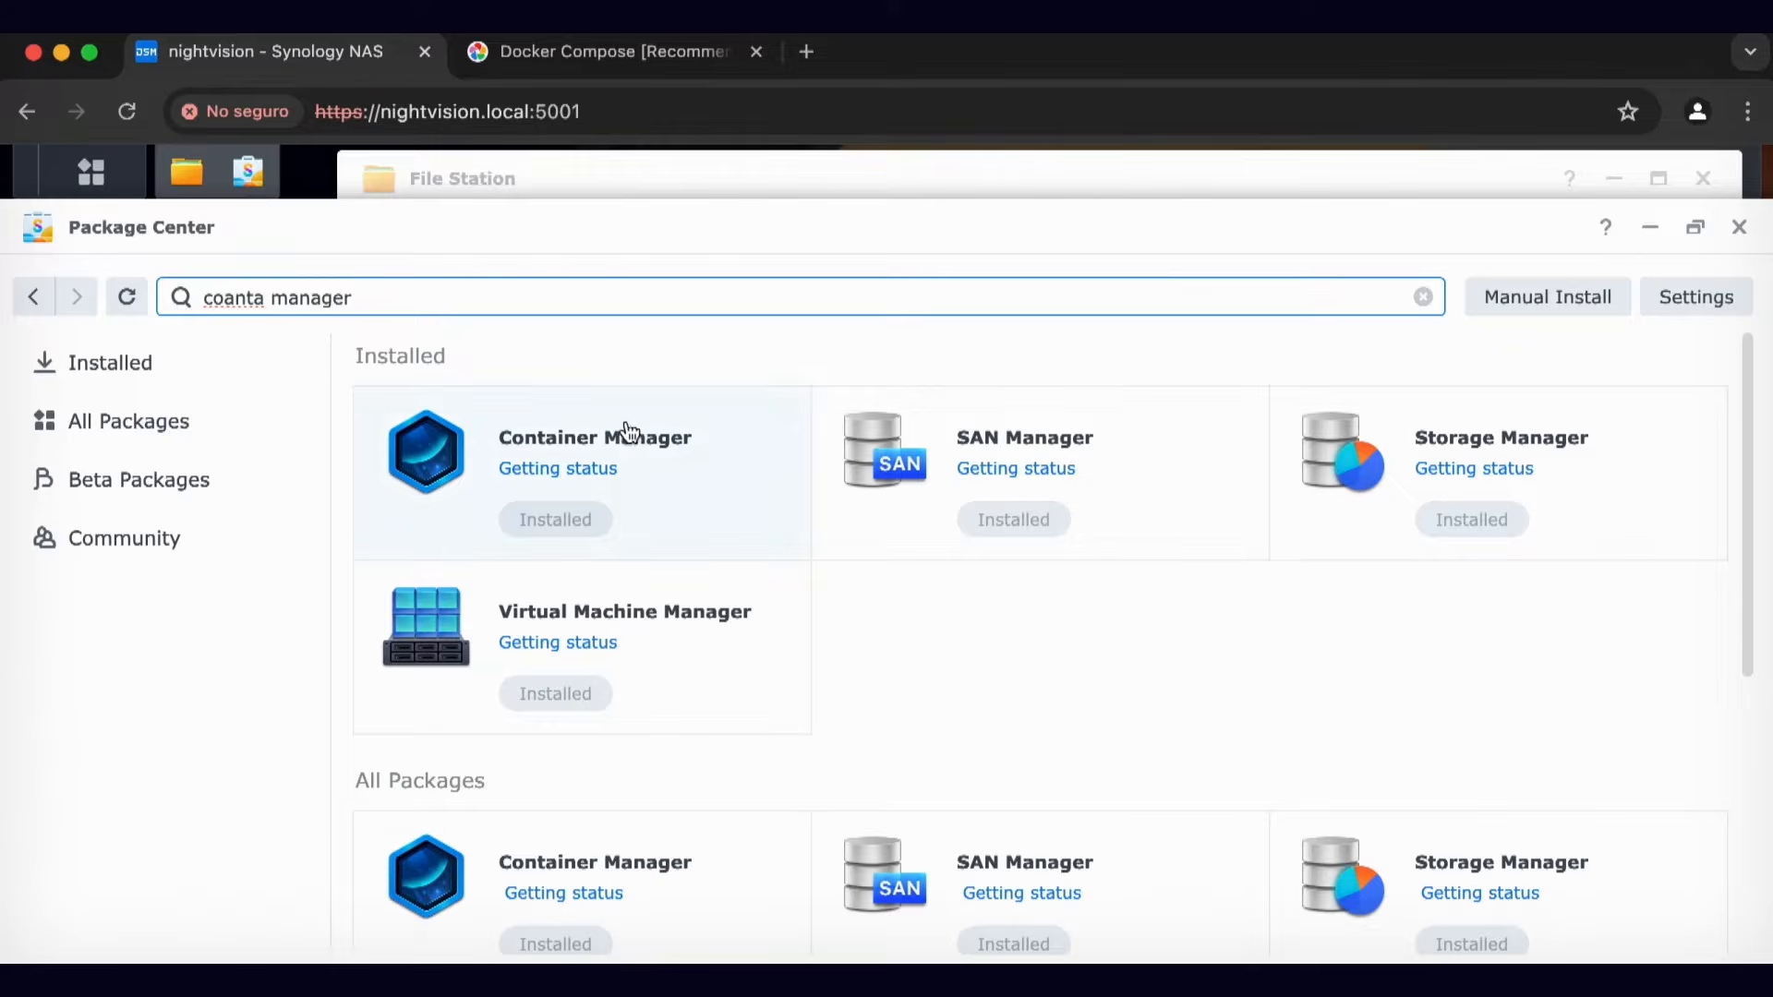
pyautogui.click(628, 432)
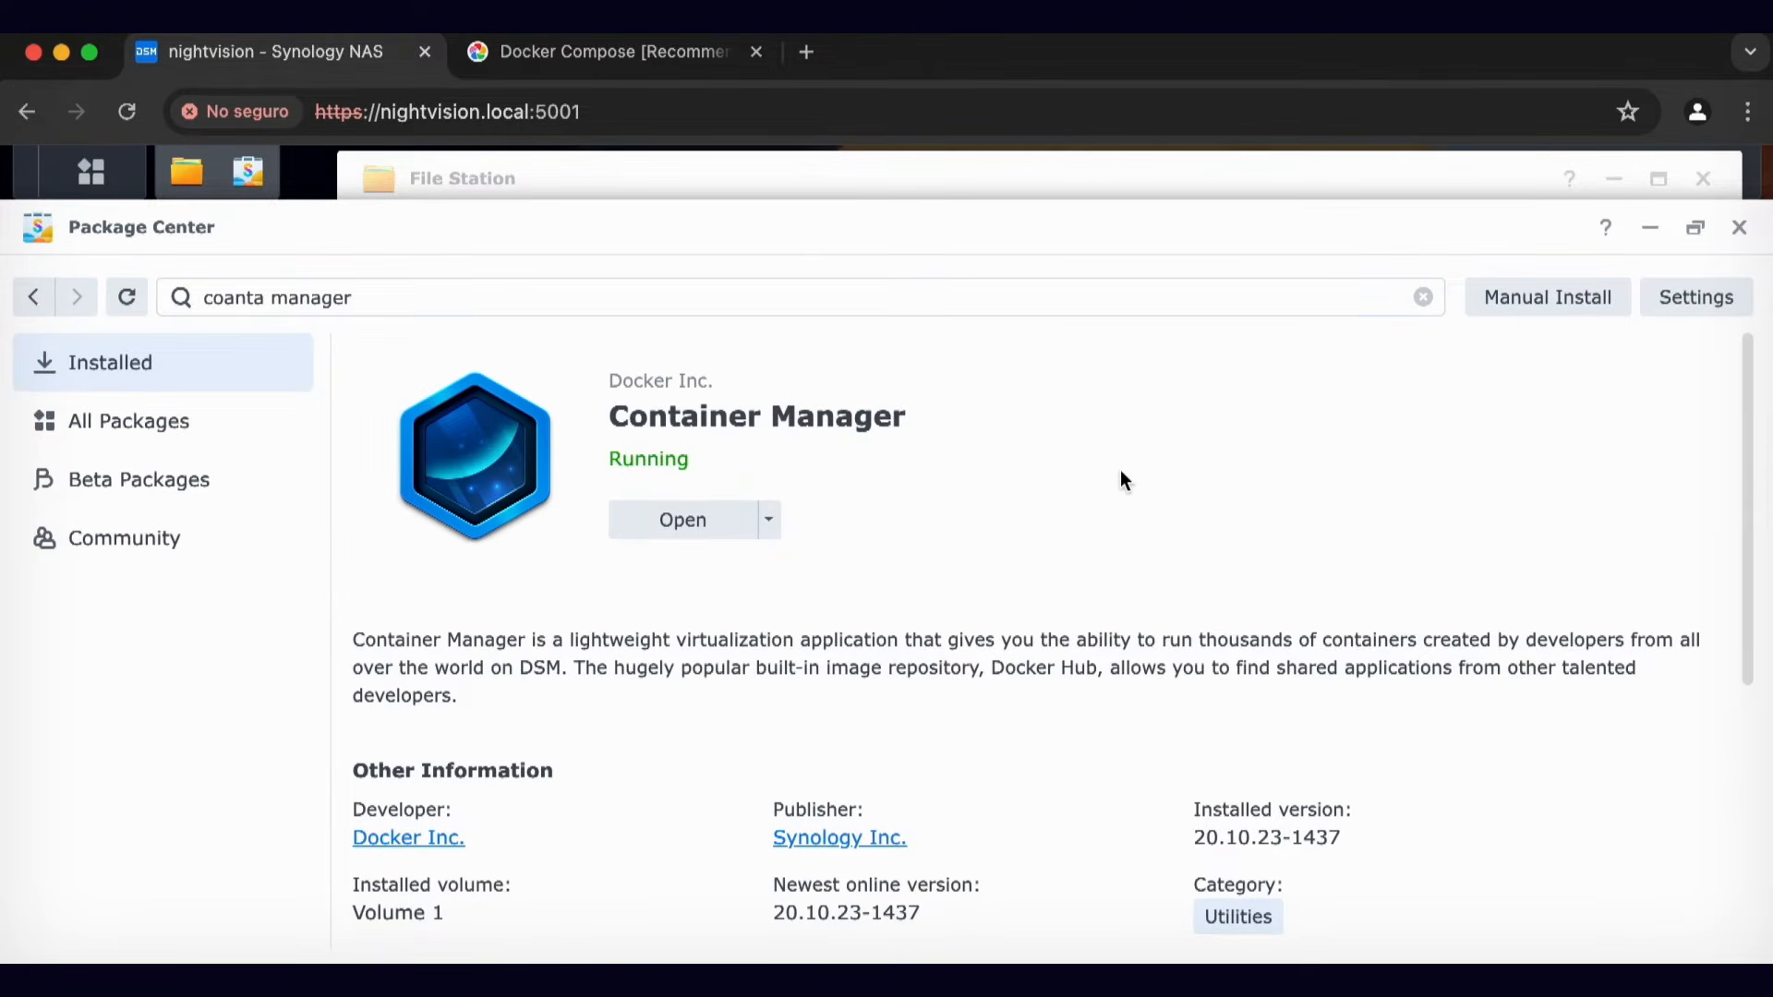
pyautogui.click(1739, 227)
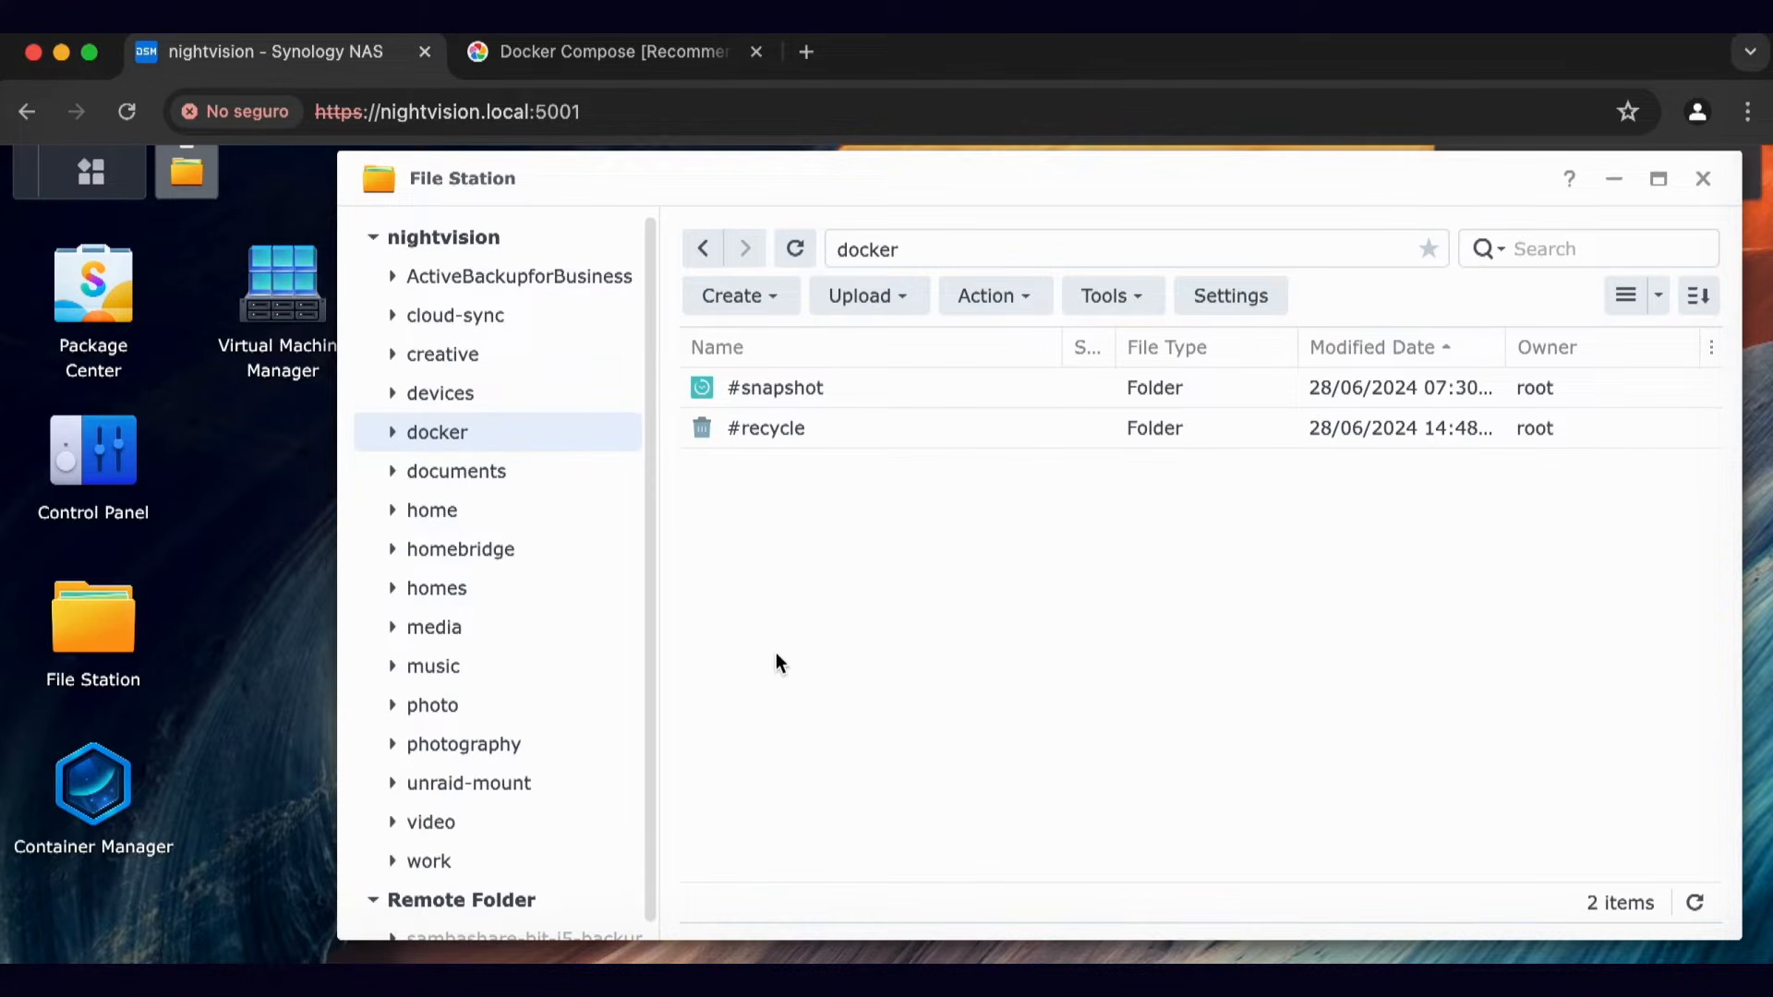
# Create a folder named immich-app inside the docker shared folder and open it.
pyautogui.rightClick(835, 595)
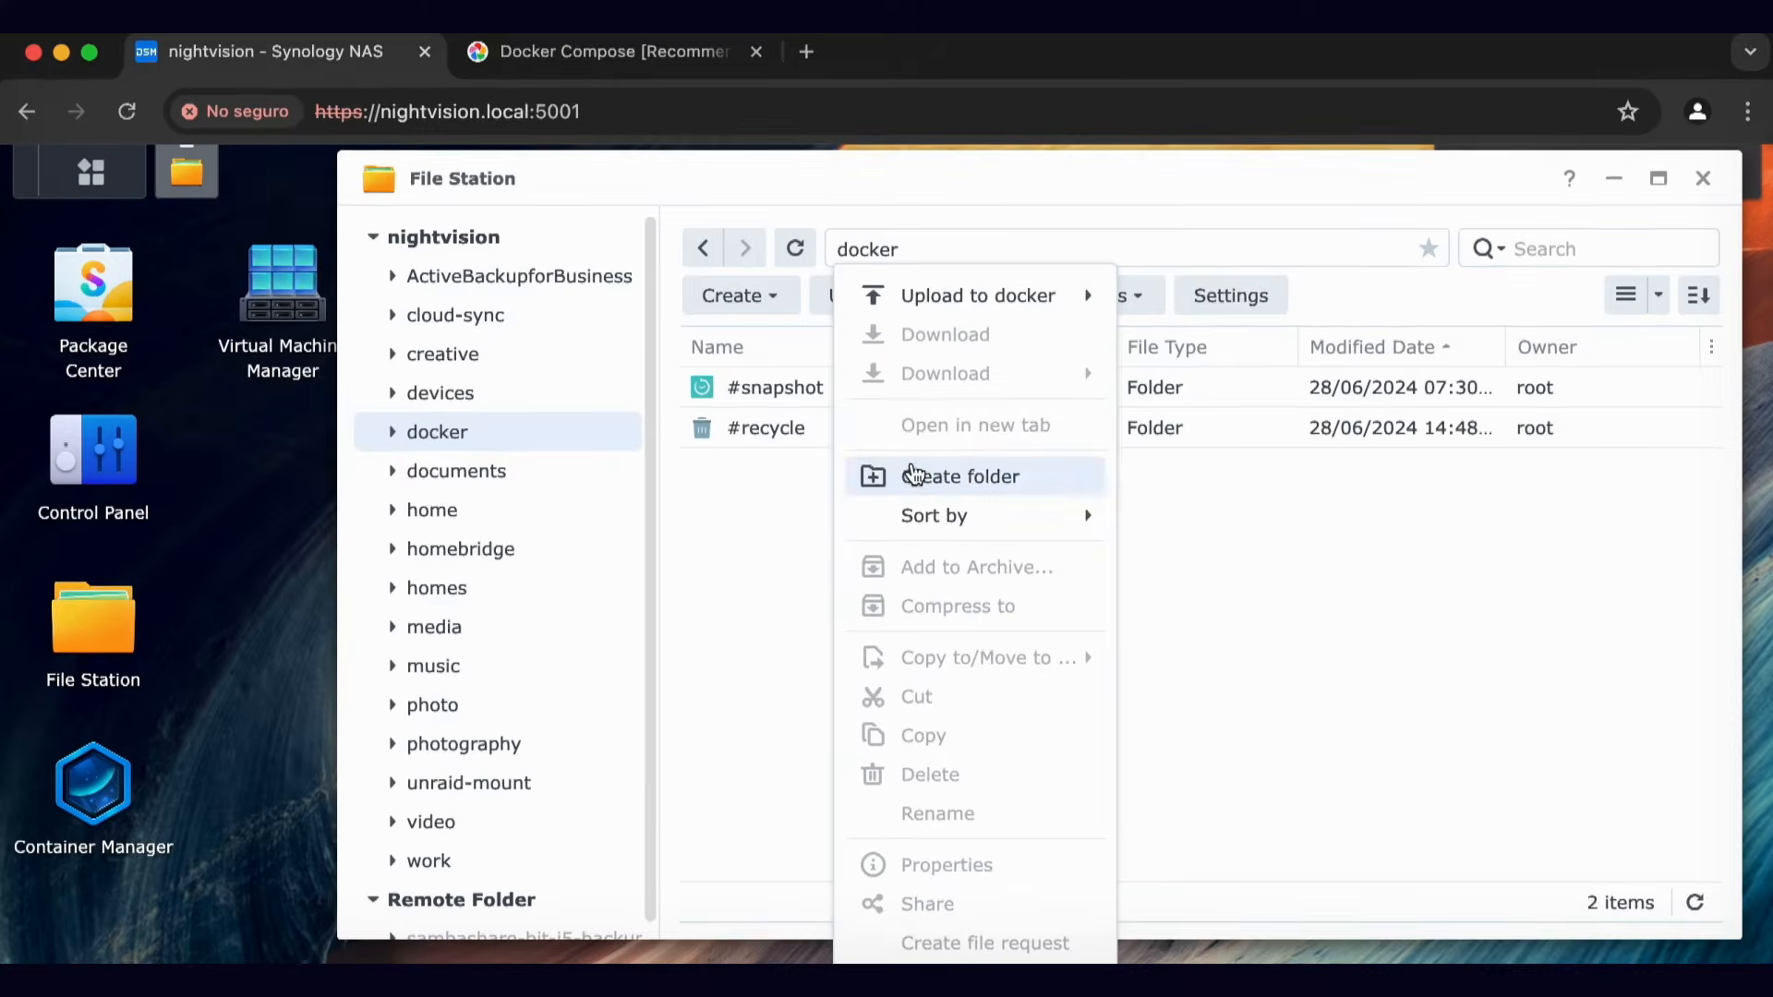
pyautogui.click(913, 475)
pyautogui.write('immich-app')
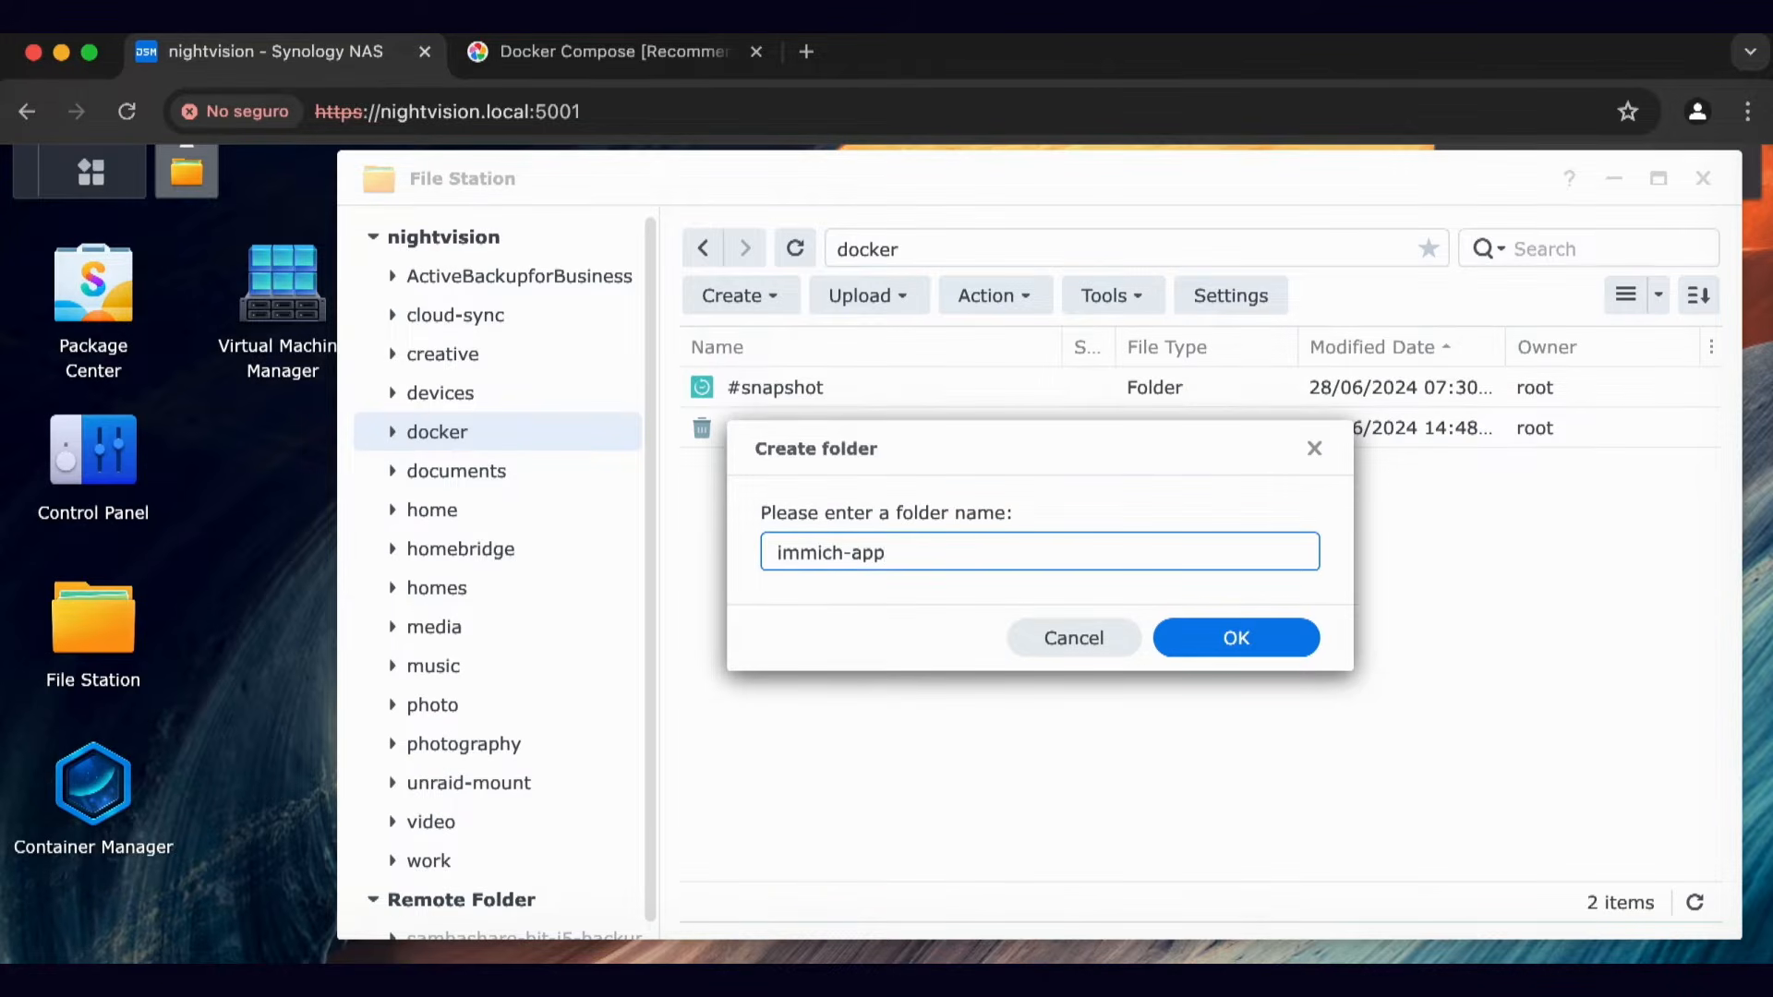
pyautogui.press('Return')
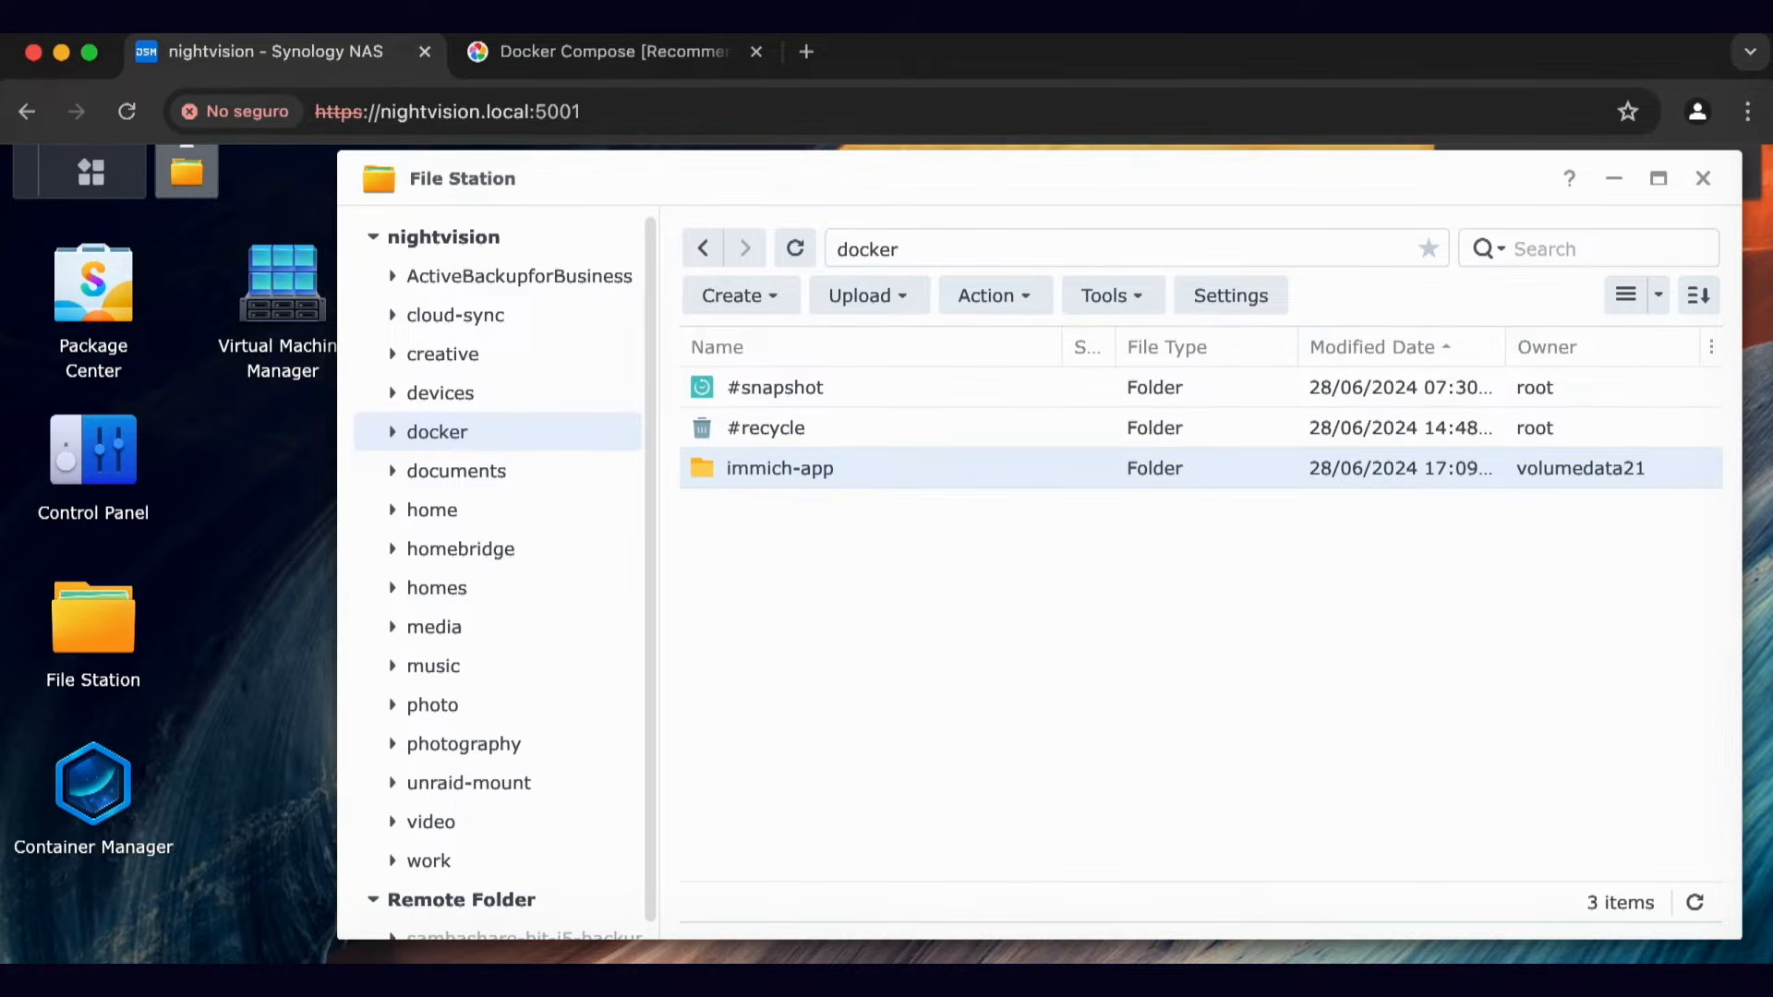
pyautogui.moveTo(973, 190); pyautogui.dragTo(807, 191)
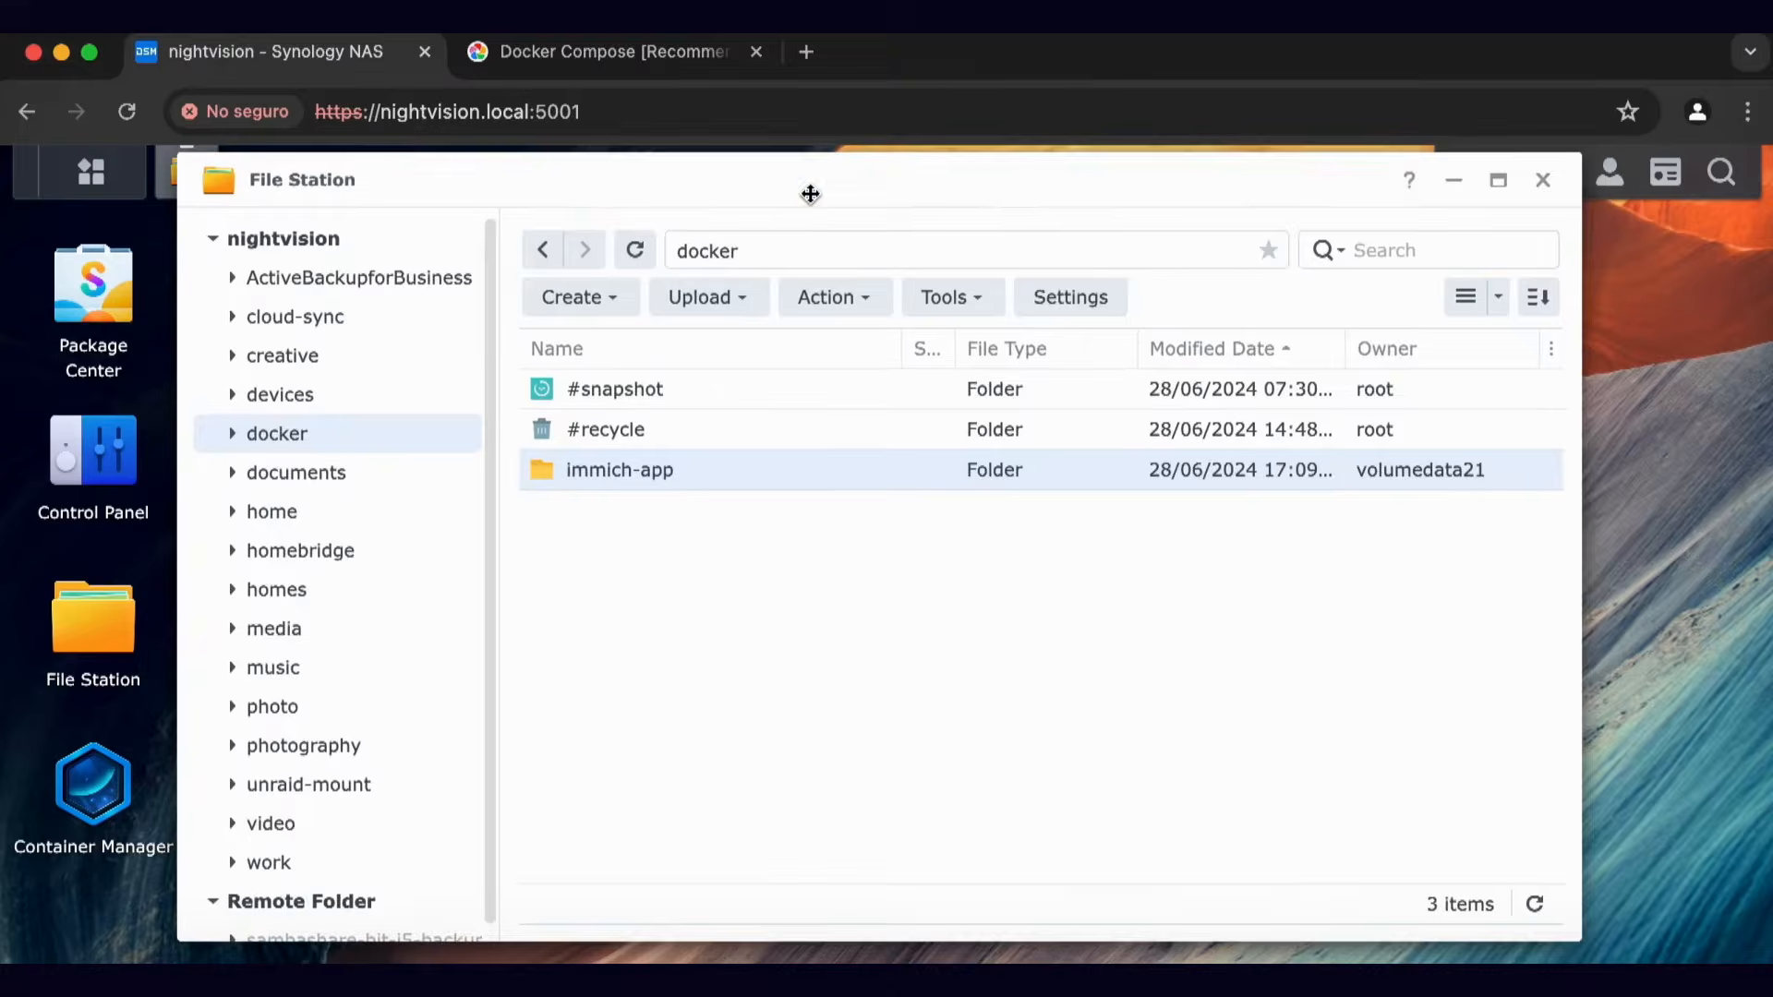
pyautogui.doubleClick(639, 485)
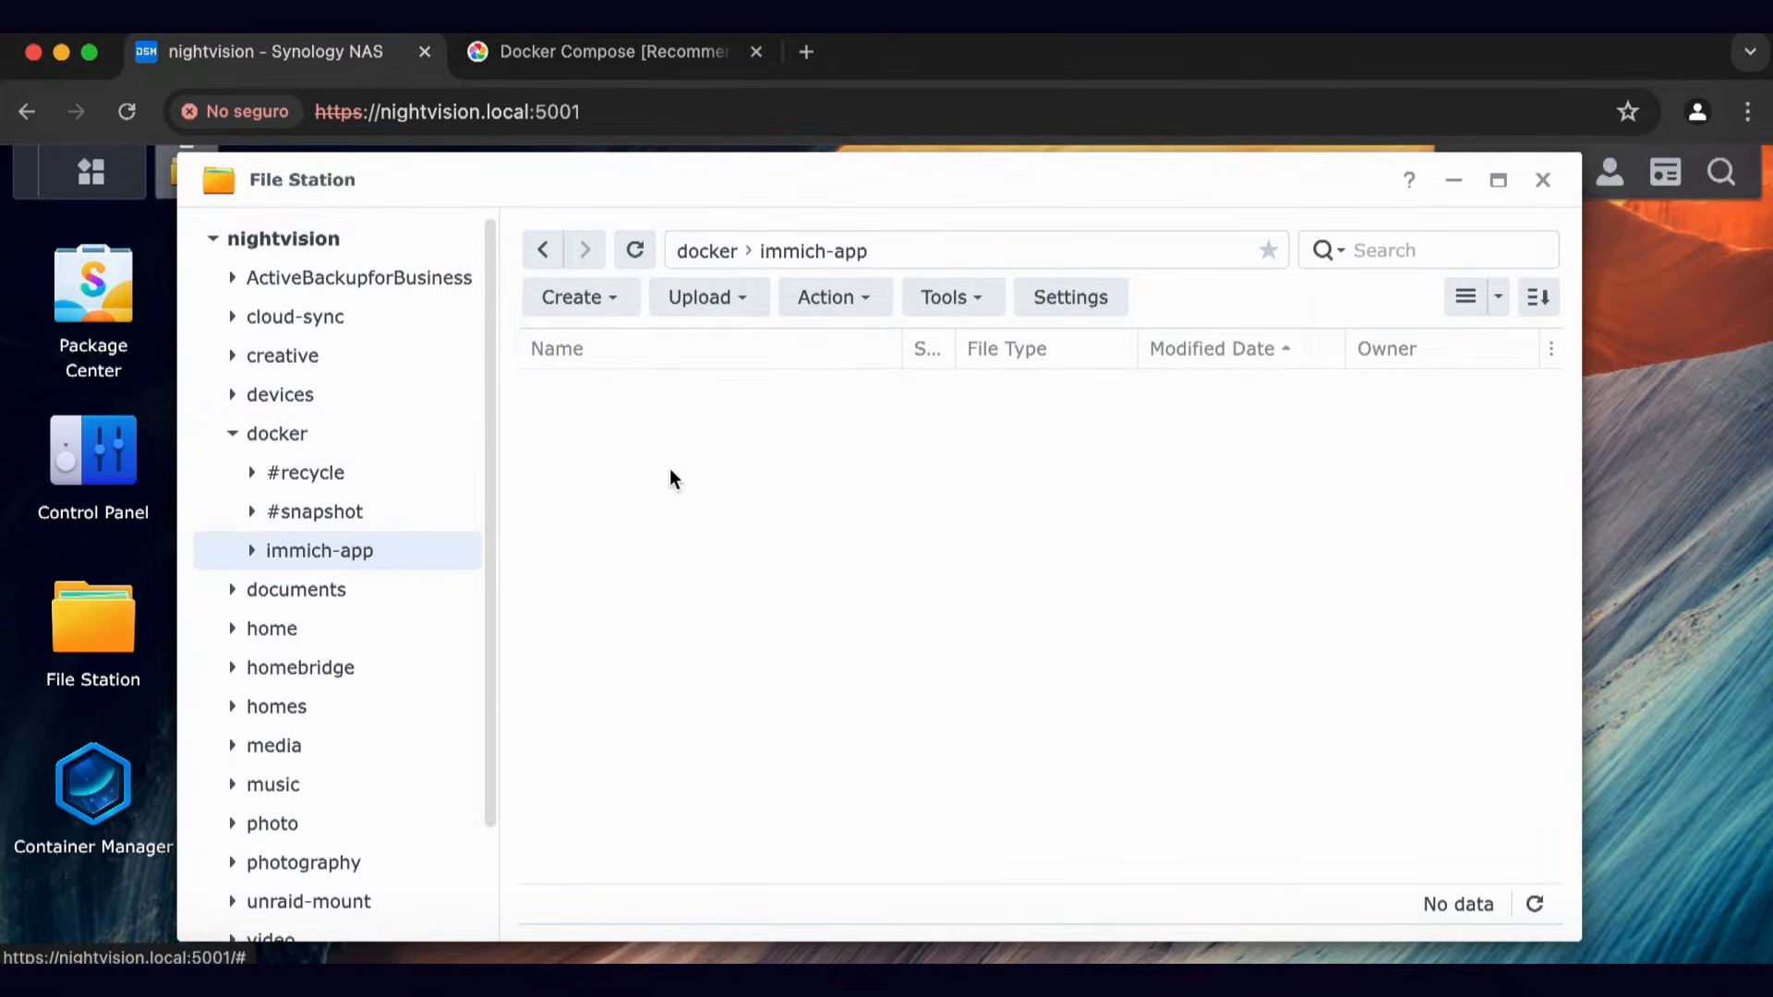
# Switch back to the Immich install guide and check which files Step 1 says to download.
pyautogui.click(595, 57)
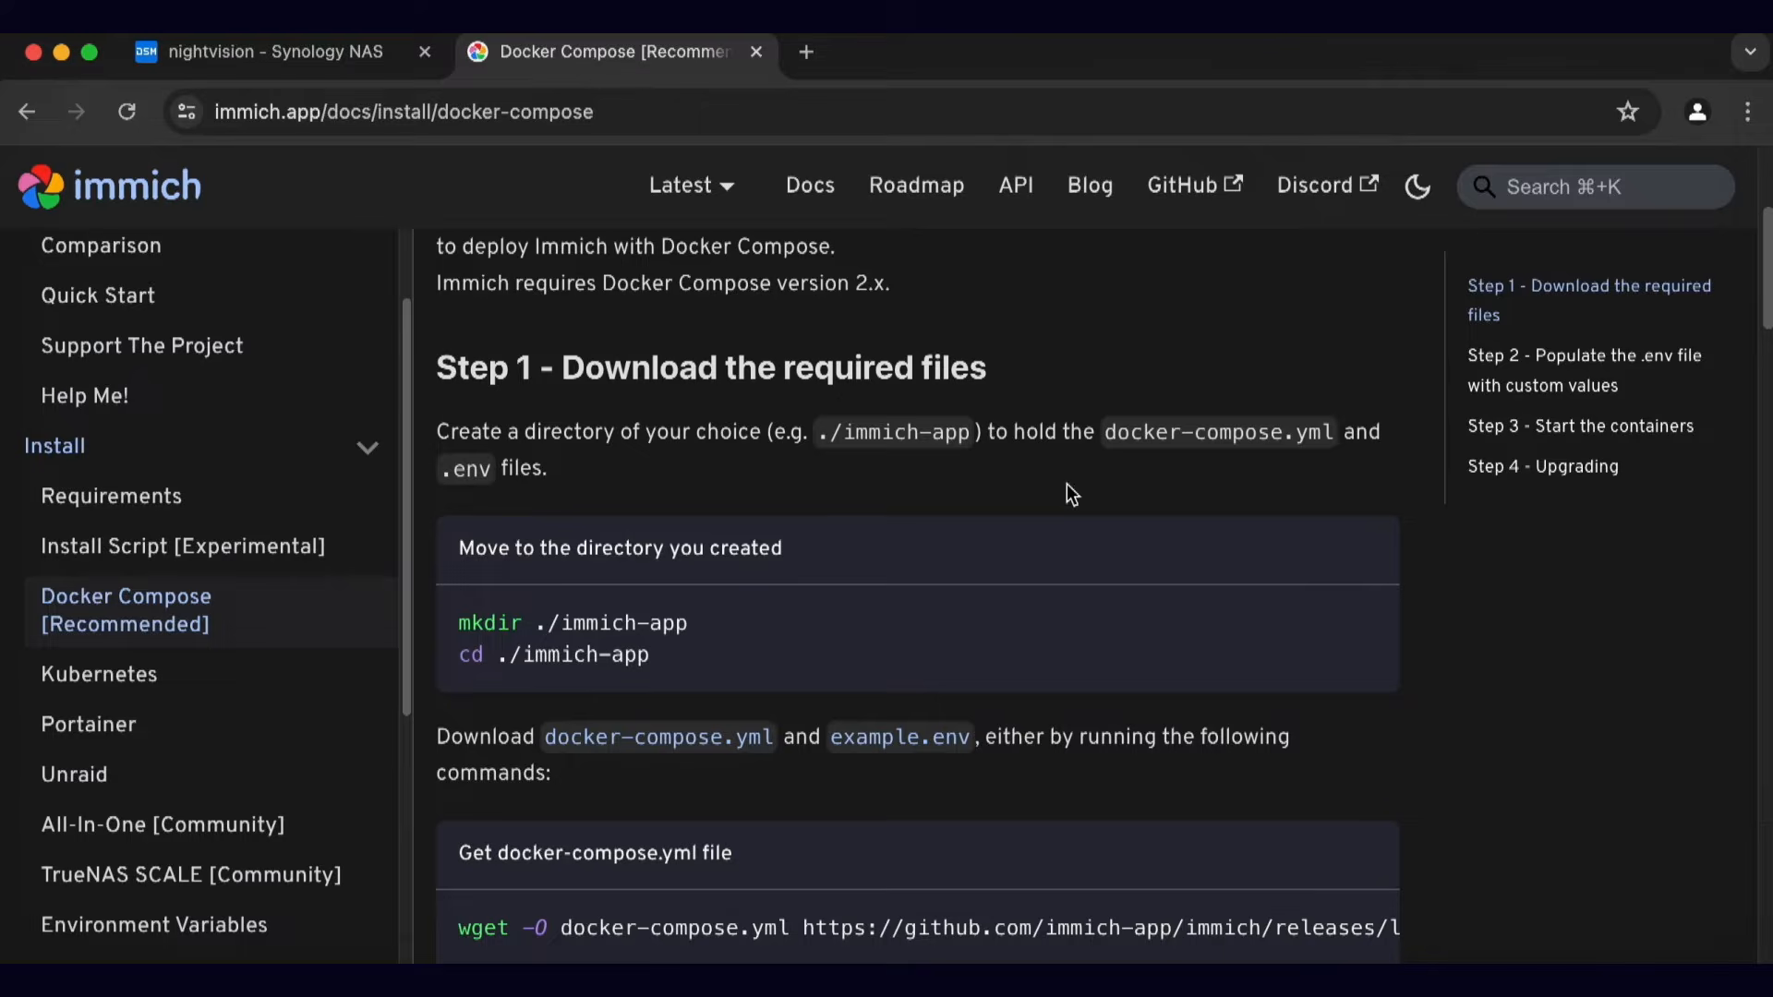
pyautogui.moveTo(1107, 432); pyautogui.dragTo(1331, 437)
pyautogui.click(992, 490)
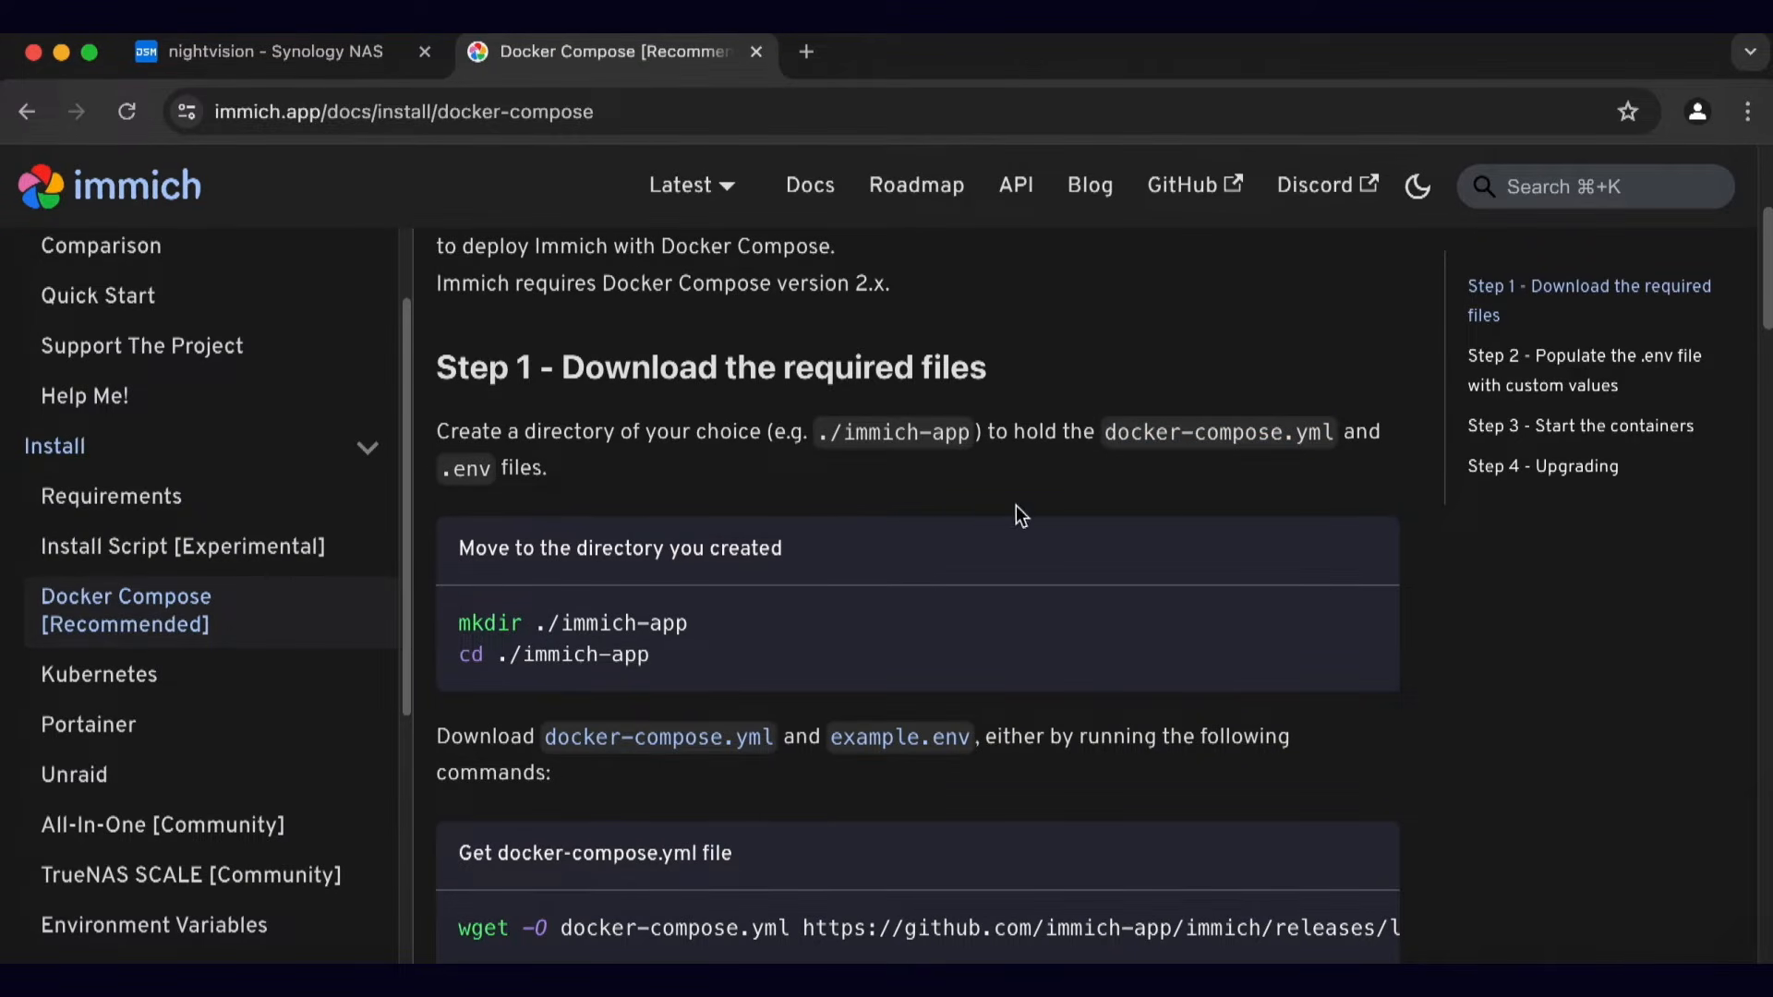
pyautogui.scroll(-2, 1012, 572)
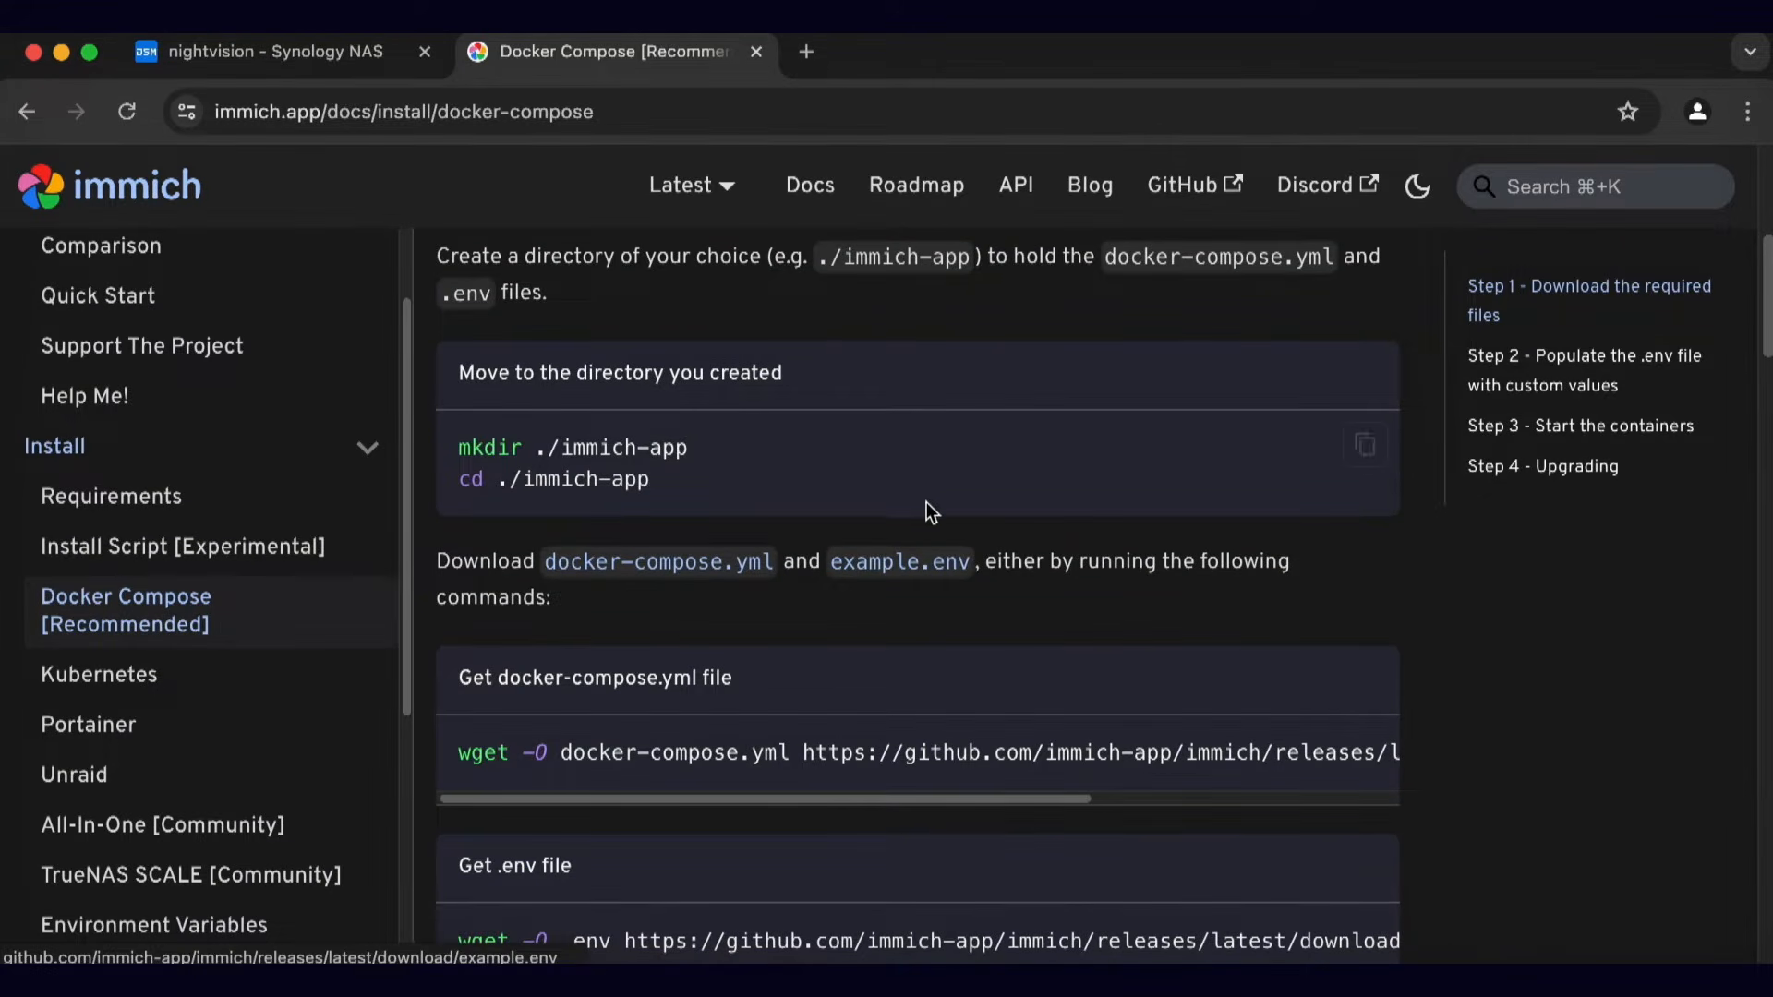
# Upload docker-compose (1).yml and example.env to the immich-app folder on the NAS, choosing to overwrite existing files.
pyautogui.click(369, 51)
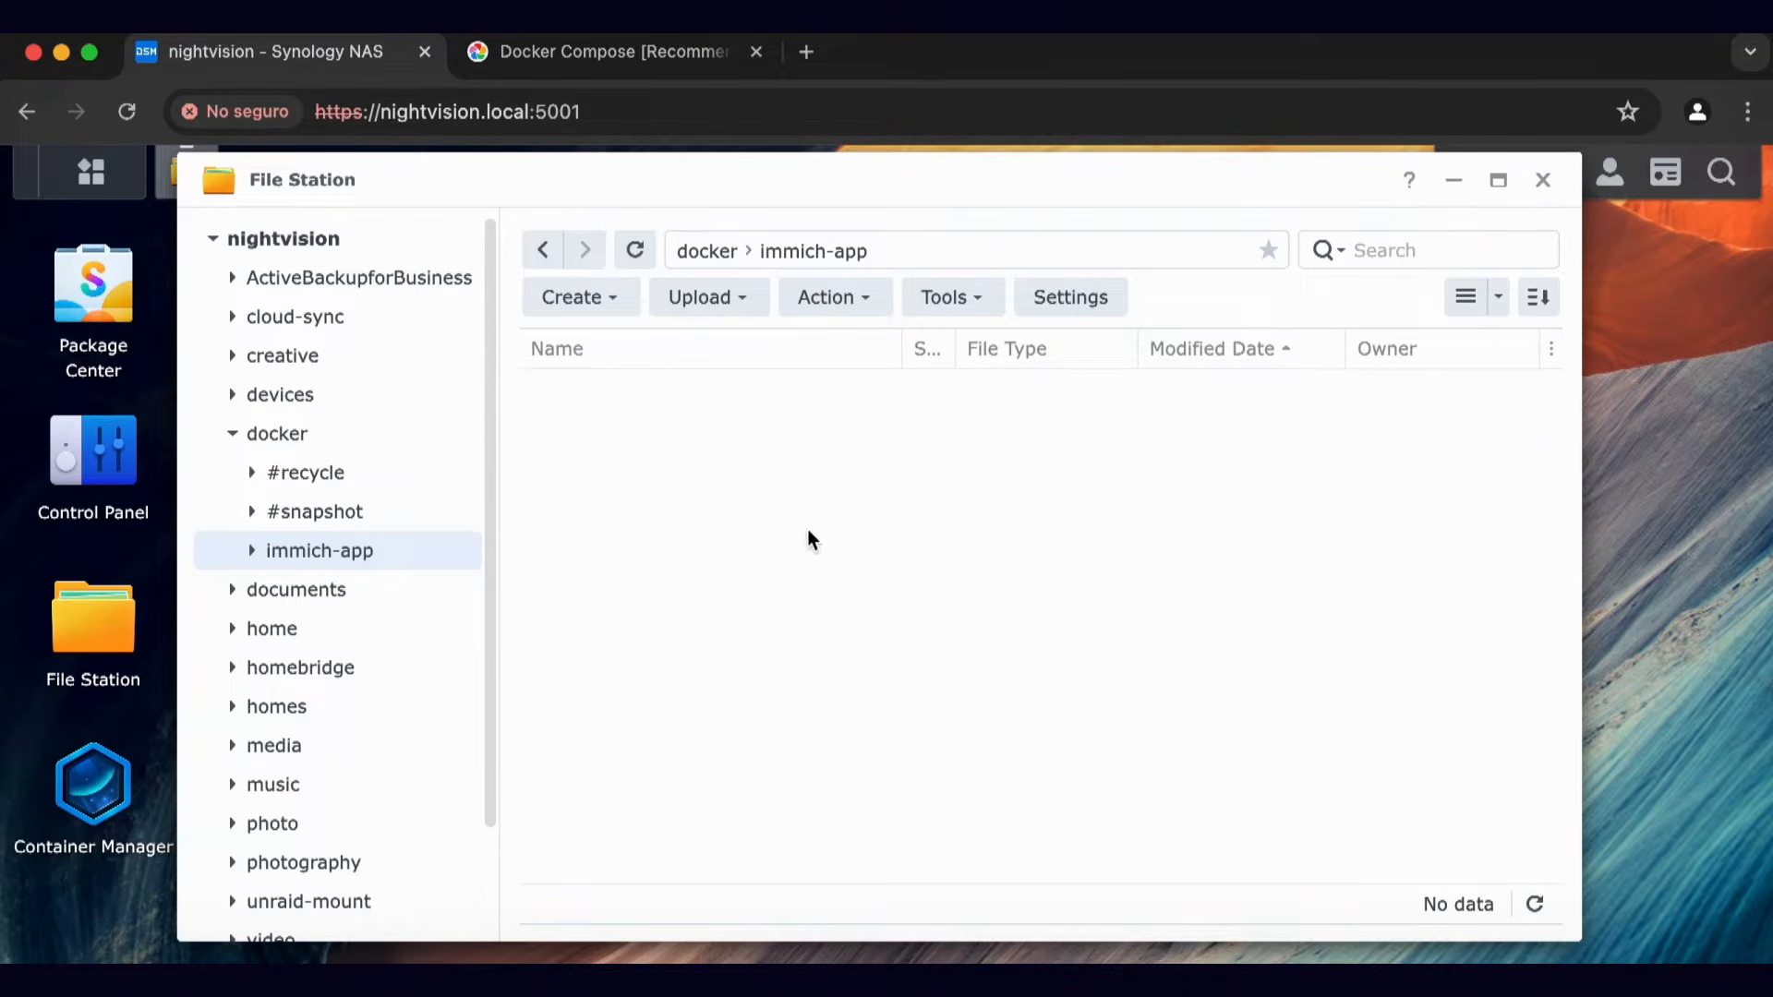
pyautogui.moveTo(928, 534); pyautogui.dragTo(840, 506)
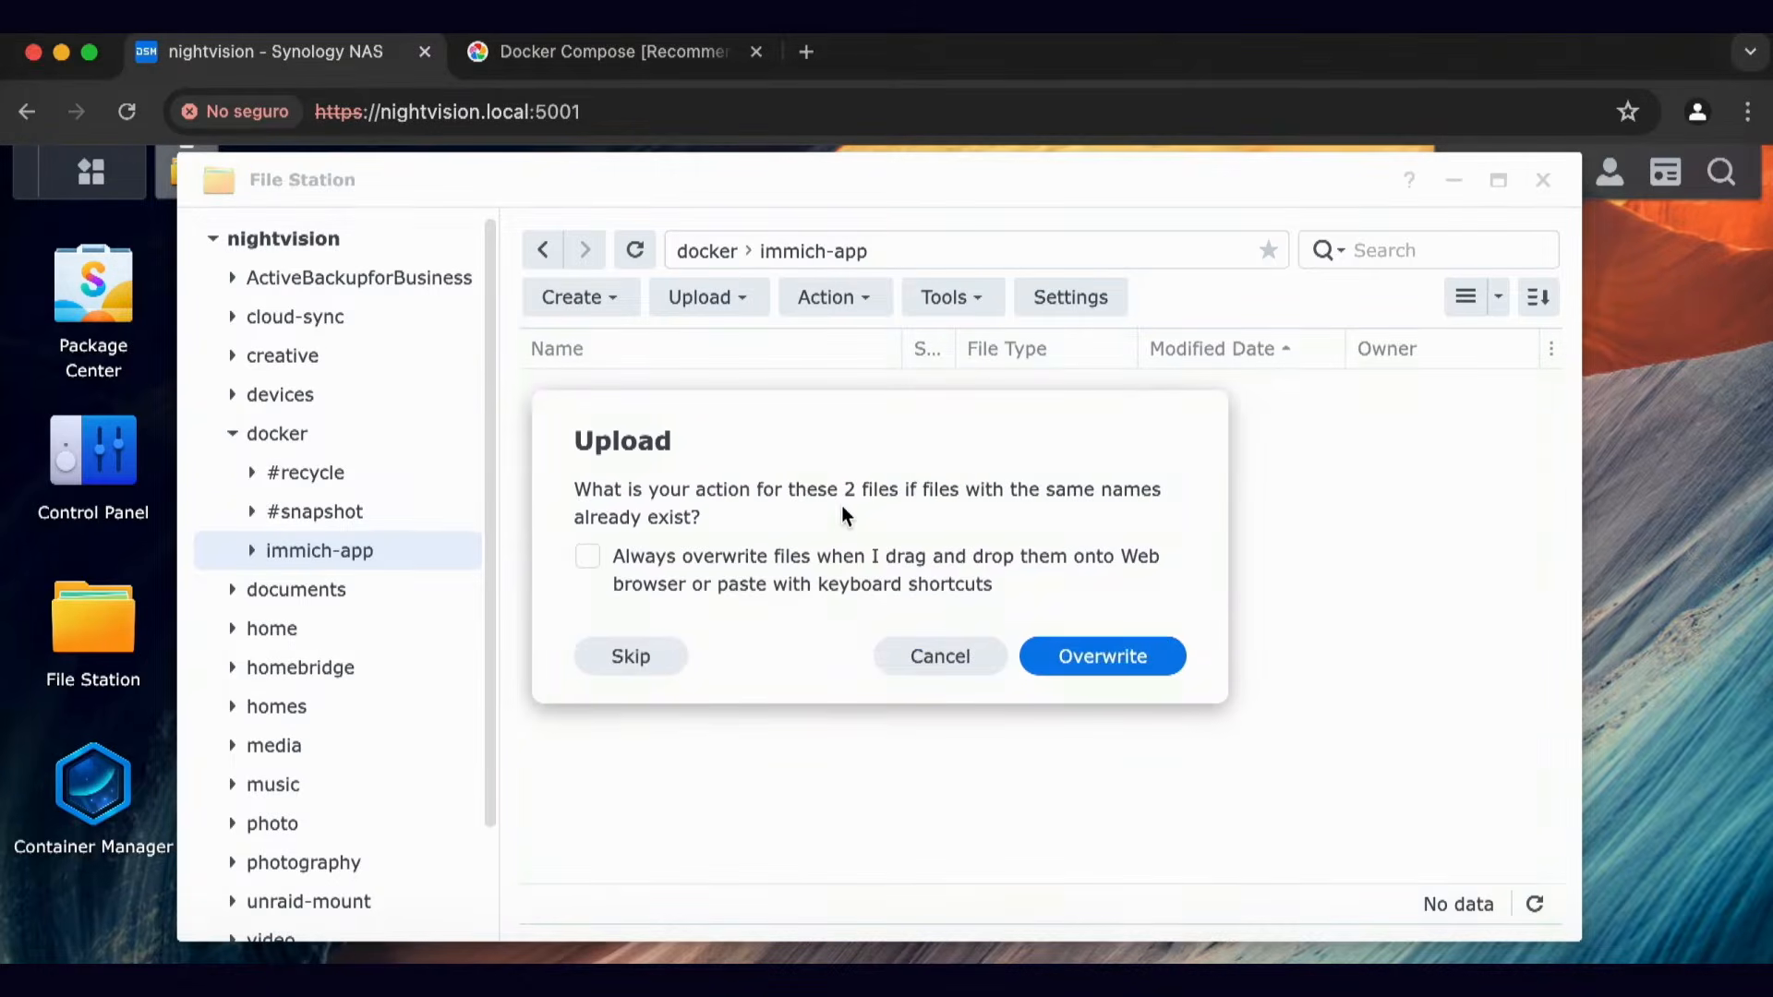
pyautogui.click(1098, 656)
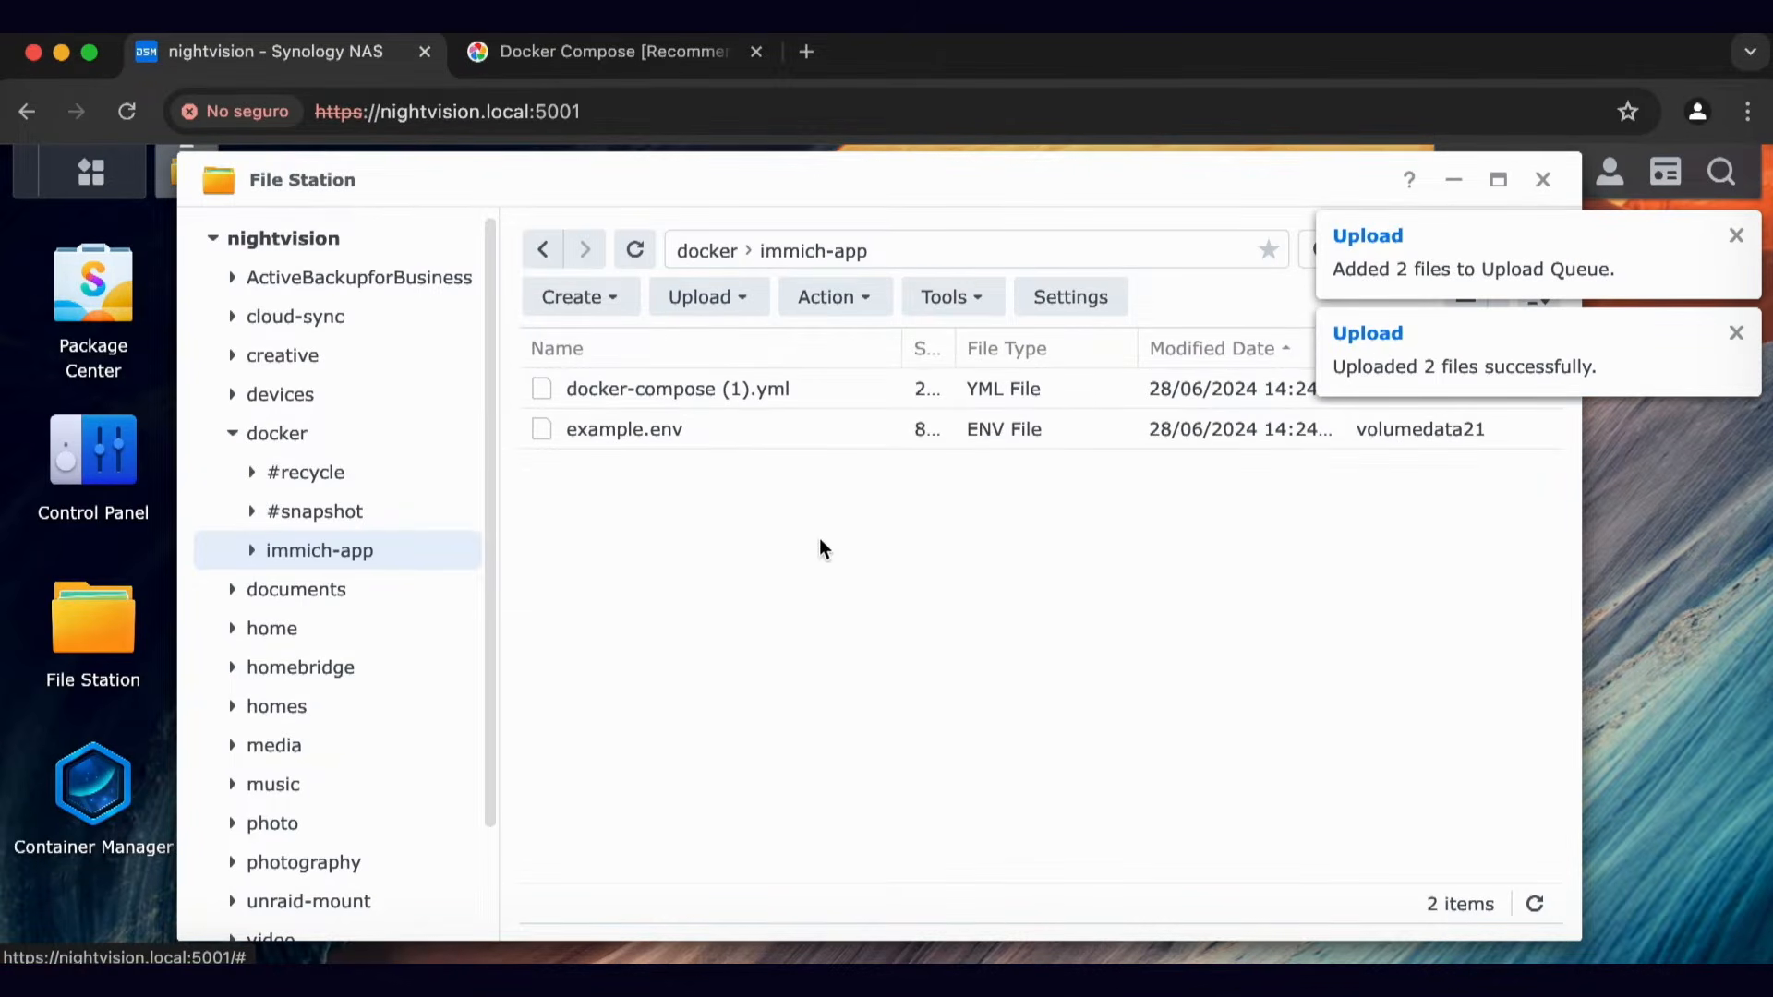
# Rename the uploaded docker-compose (1).yml file to docker-compose.yml.
pyautogui.rightClick(722, 395)
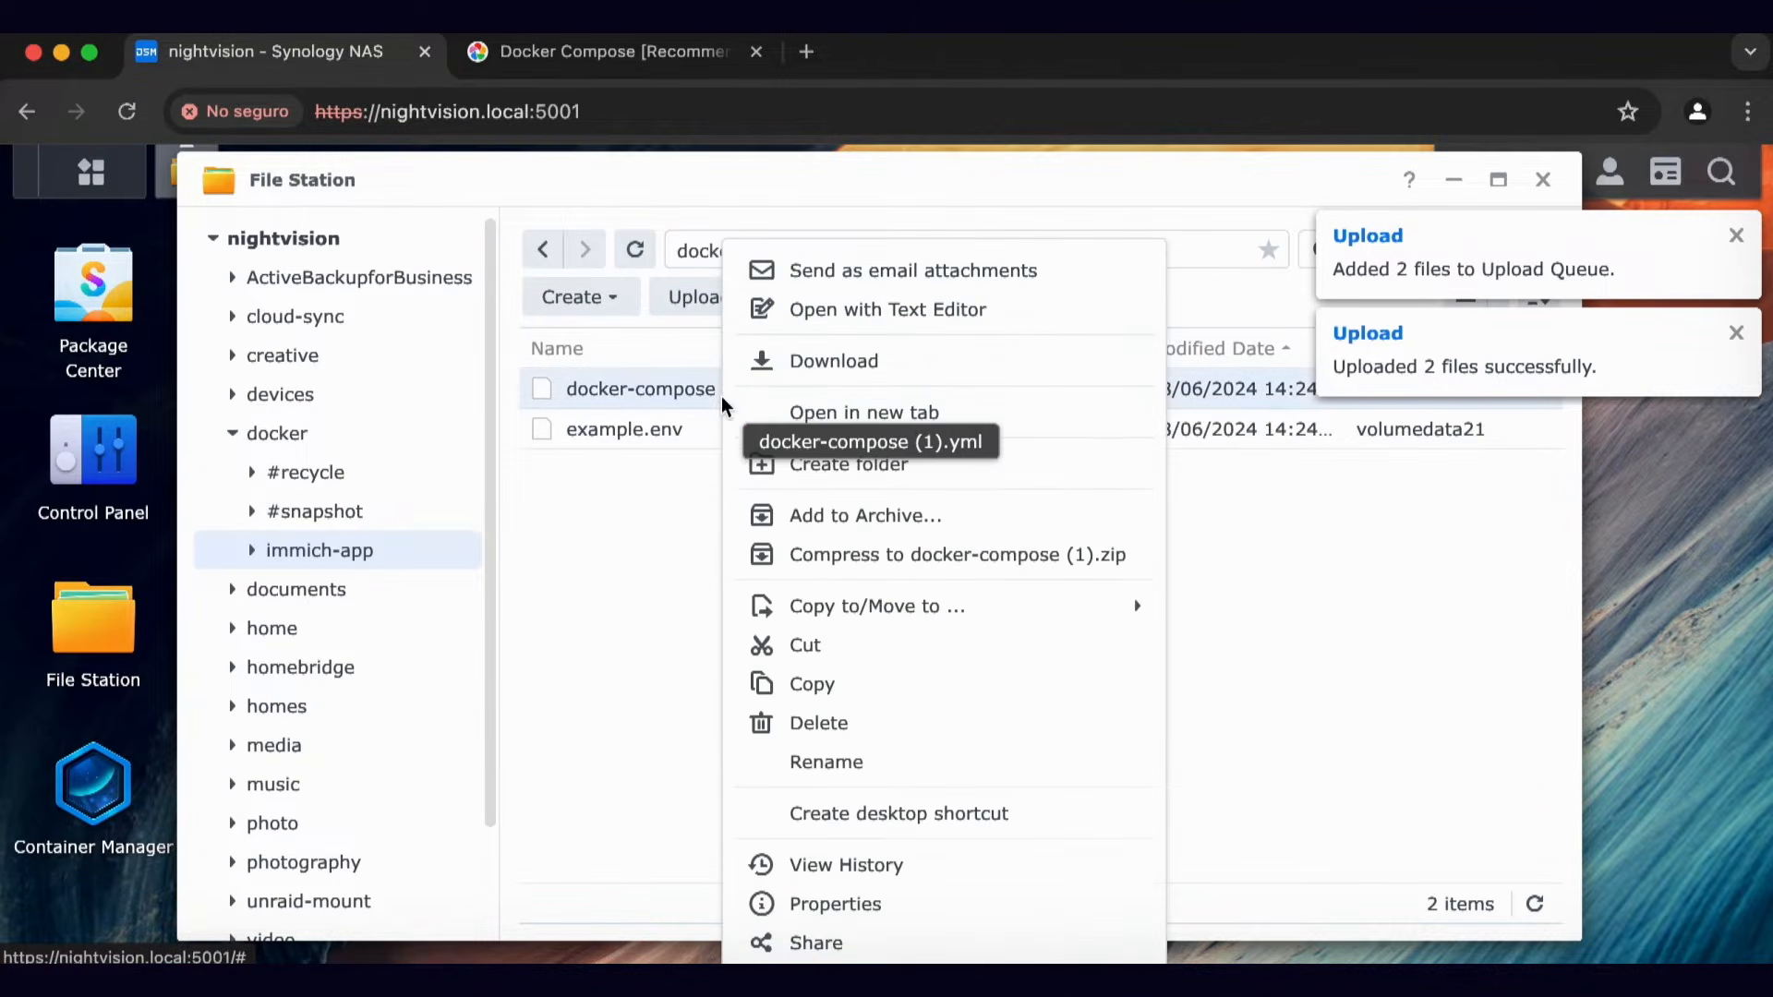
pyautogui.click(861, 767)
pyautogui.press('Right')
pyautogui.press('BackSpace')
pyautogui.press('BackSpace')
pyautogui.press('BackSpace')
pyautogui.press('BackSpace')
pyautogui.press('Return')
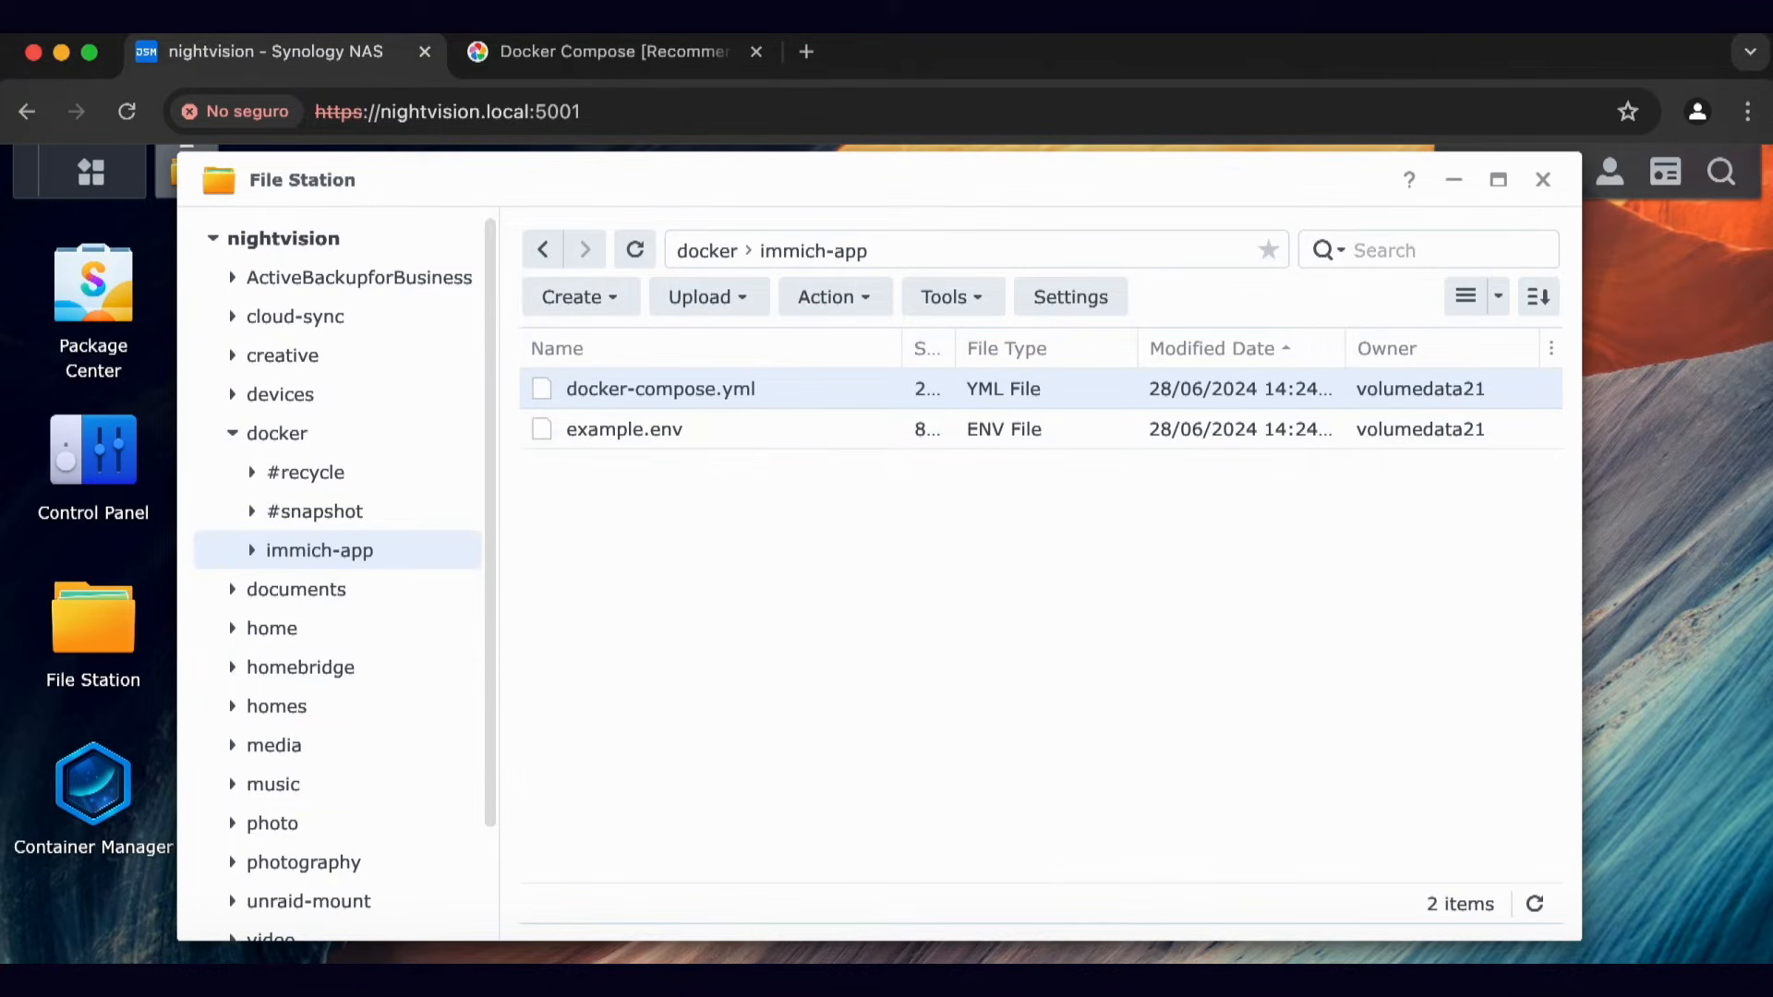
pyautogui.click(701, 446)
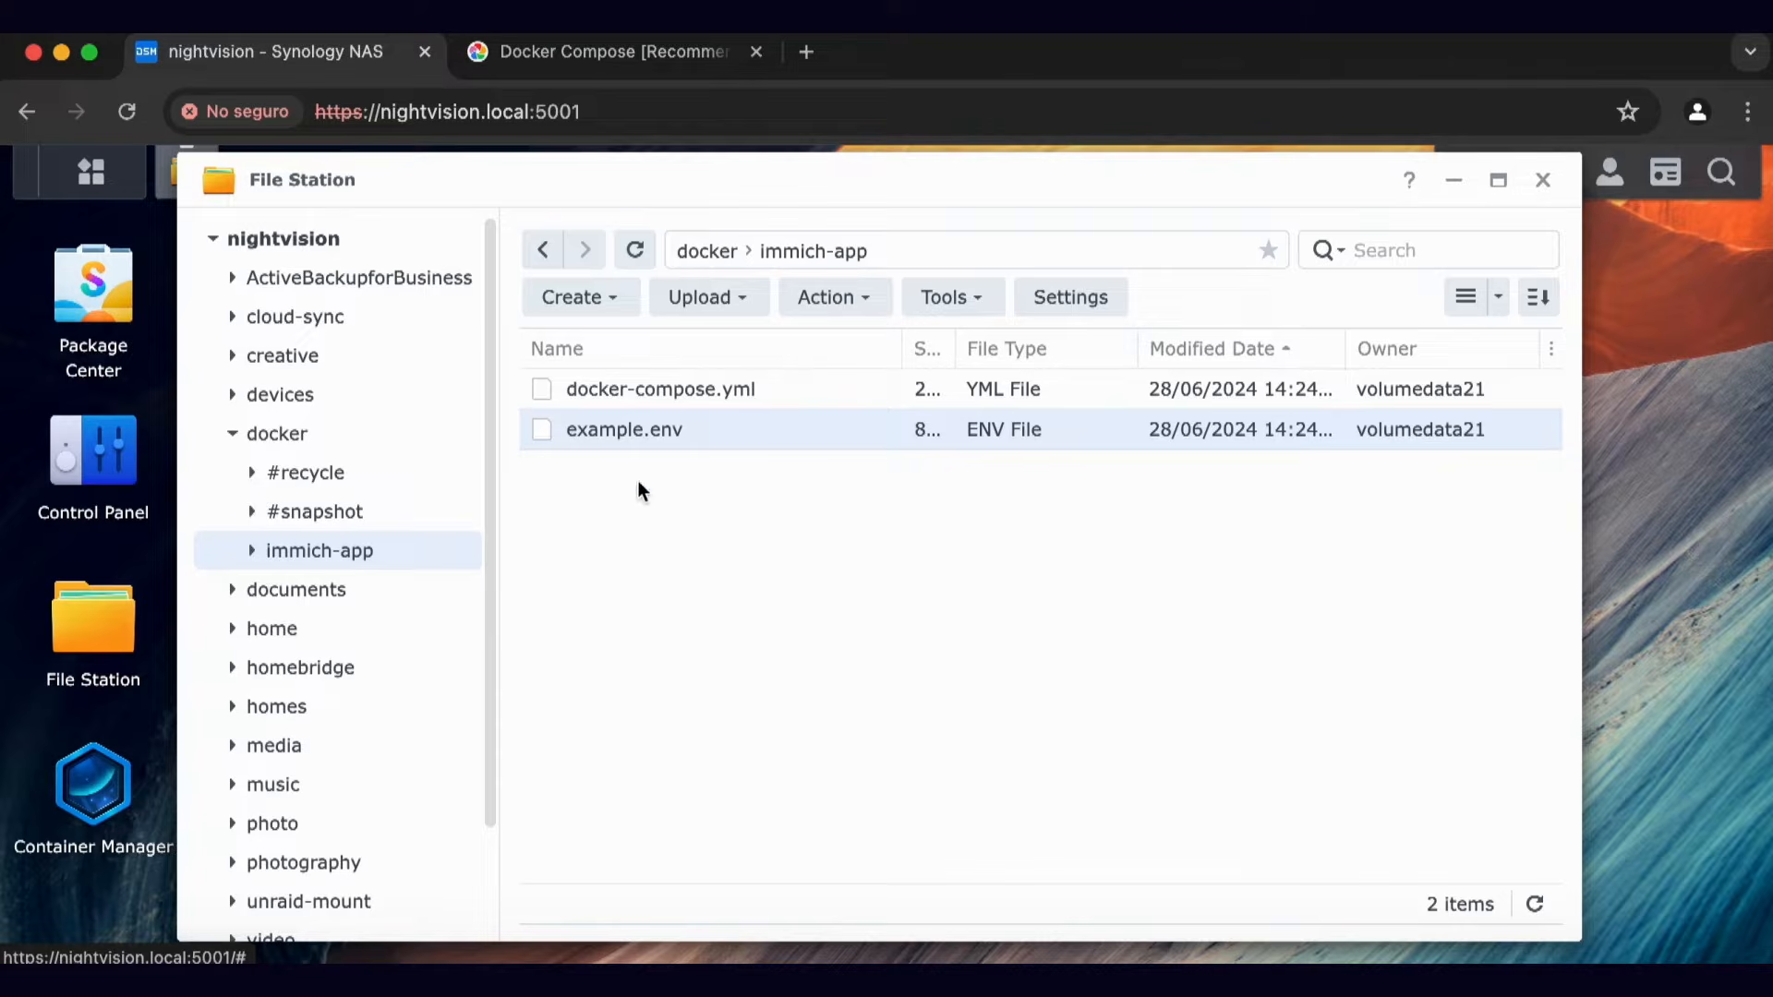
# Review the rest of Step 1 and the Step 2 instructions on populating the .env file in the Immich guide.
pyautogui.click(633, 66)
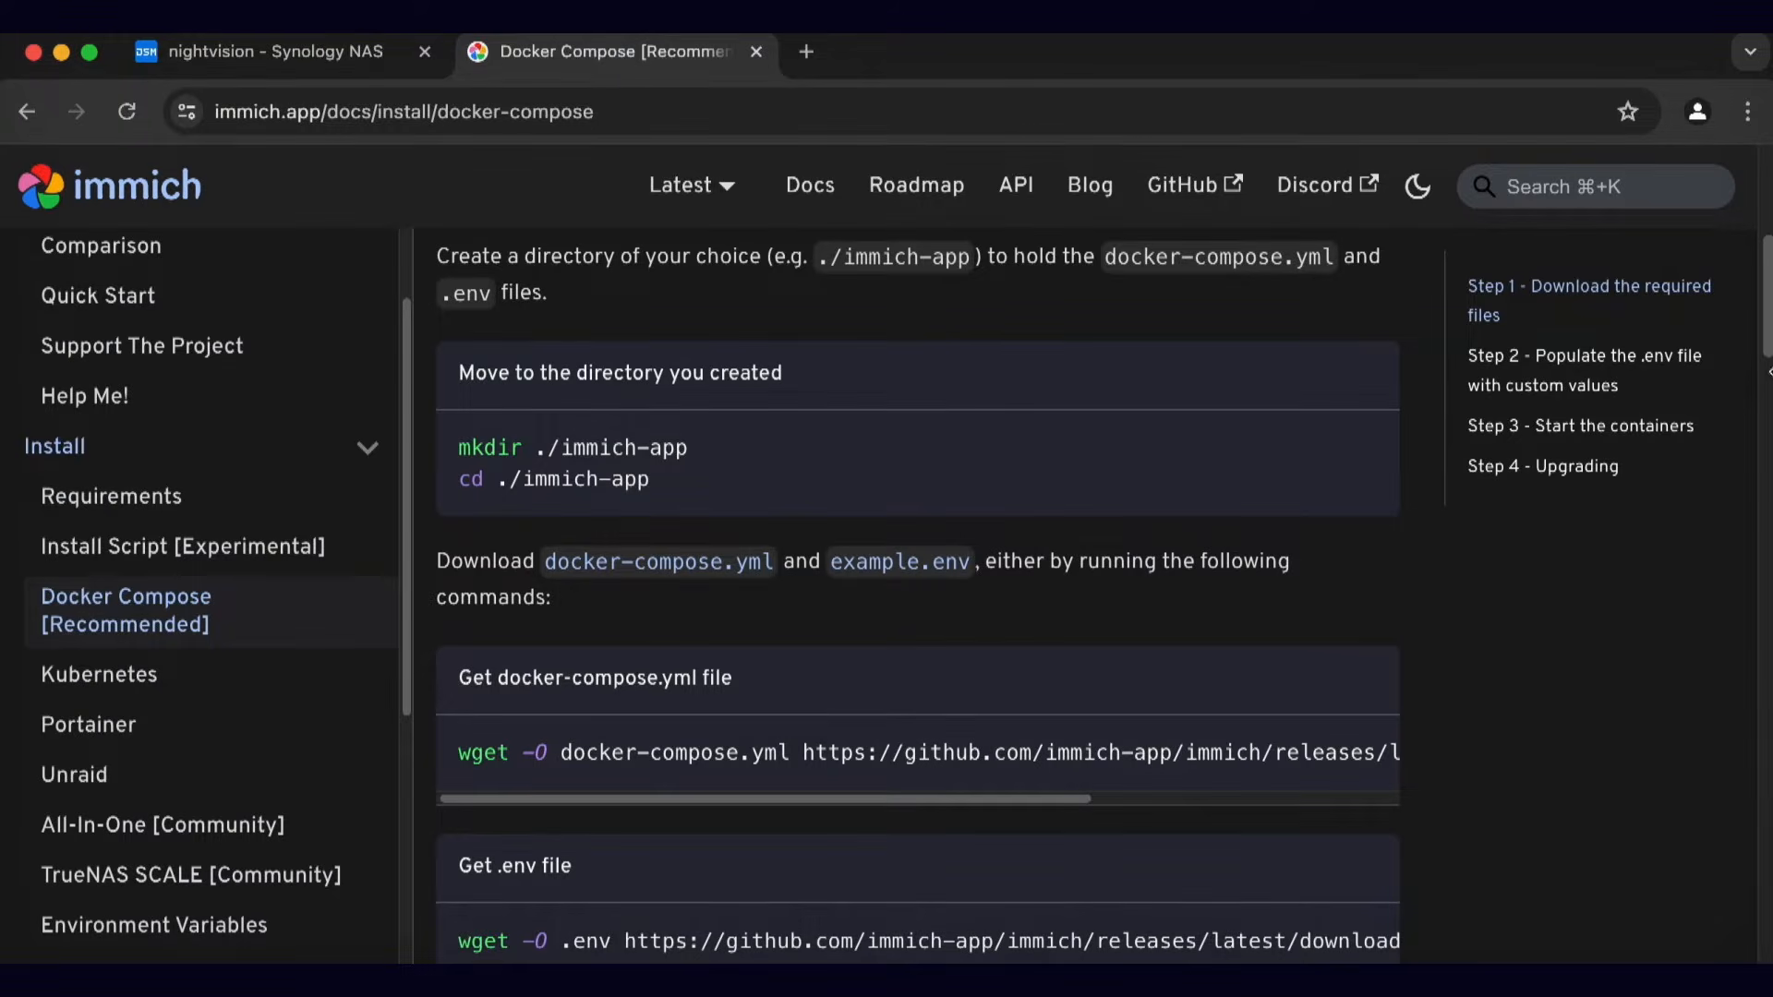
pyautogui.moveTo(1755, 286); pyautogui.dragTo(1758, 363)
pyautogui.moveTo(600, 564); pyautogui.dragTo(802, 559)
pyautogui.click(792, 562)
pyautogui.moveTo(599, 750); pyautogui.dragTo(1047, 779)
pyautogui.click(1499, 597)
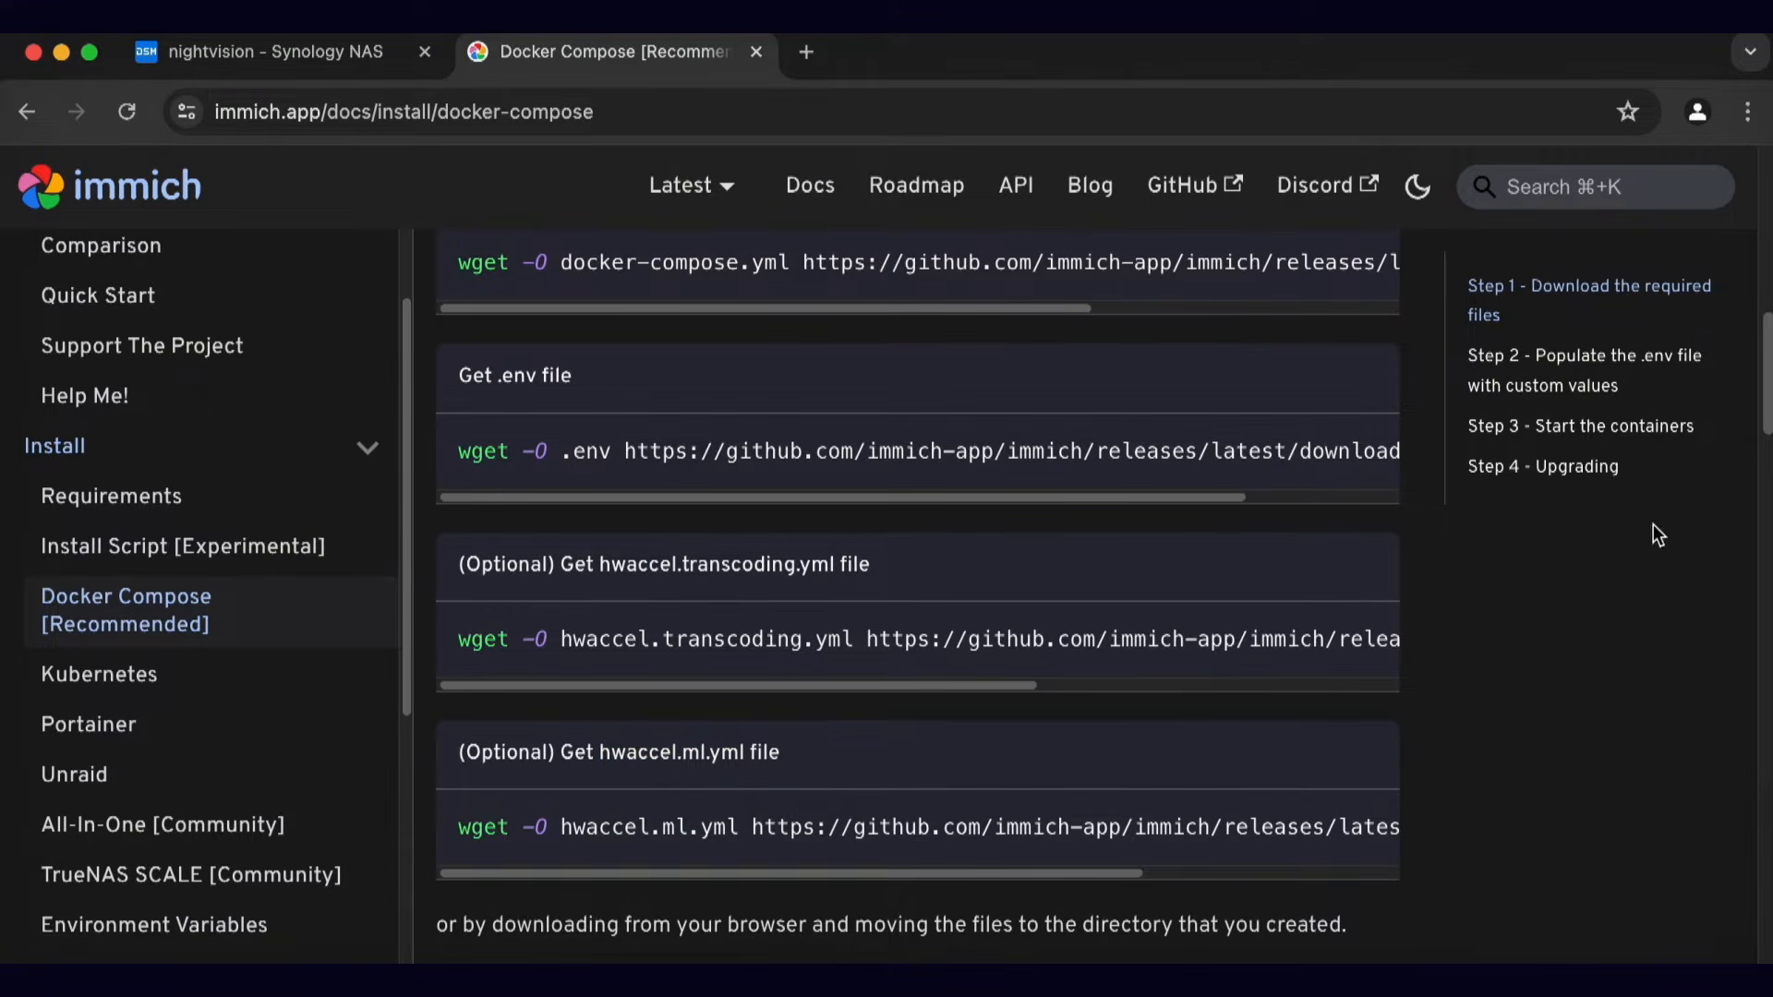
pyautogui.moveTo(1765, 342); pyautogui.dragTo(1754, 489)
pyautogui.moveTo(566, 370); pyautogui.dragTo(1182, 369)
pyautogui.click(457, 504)
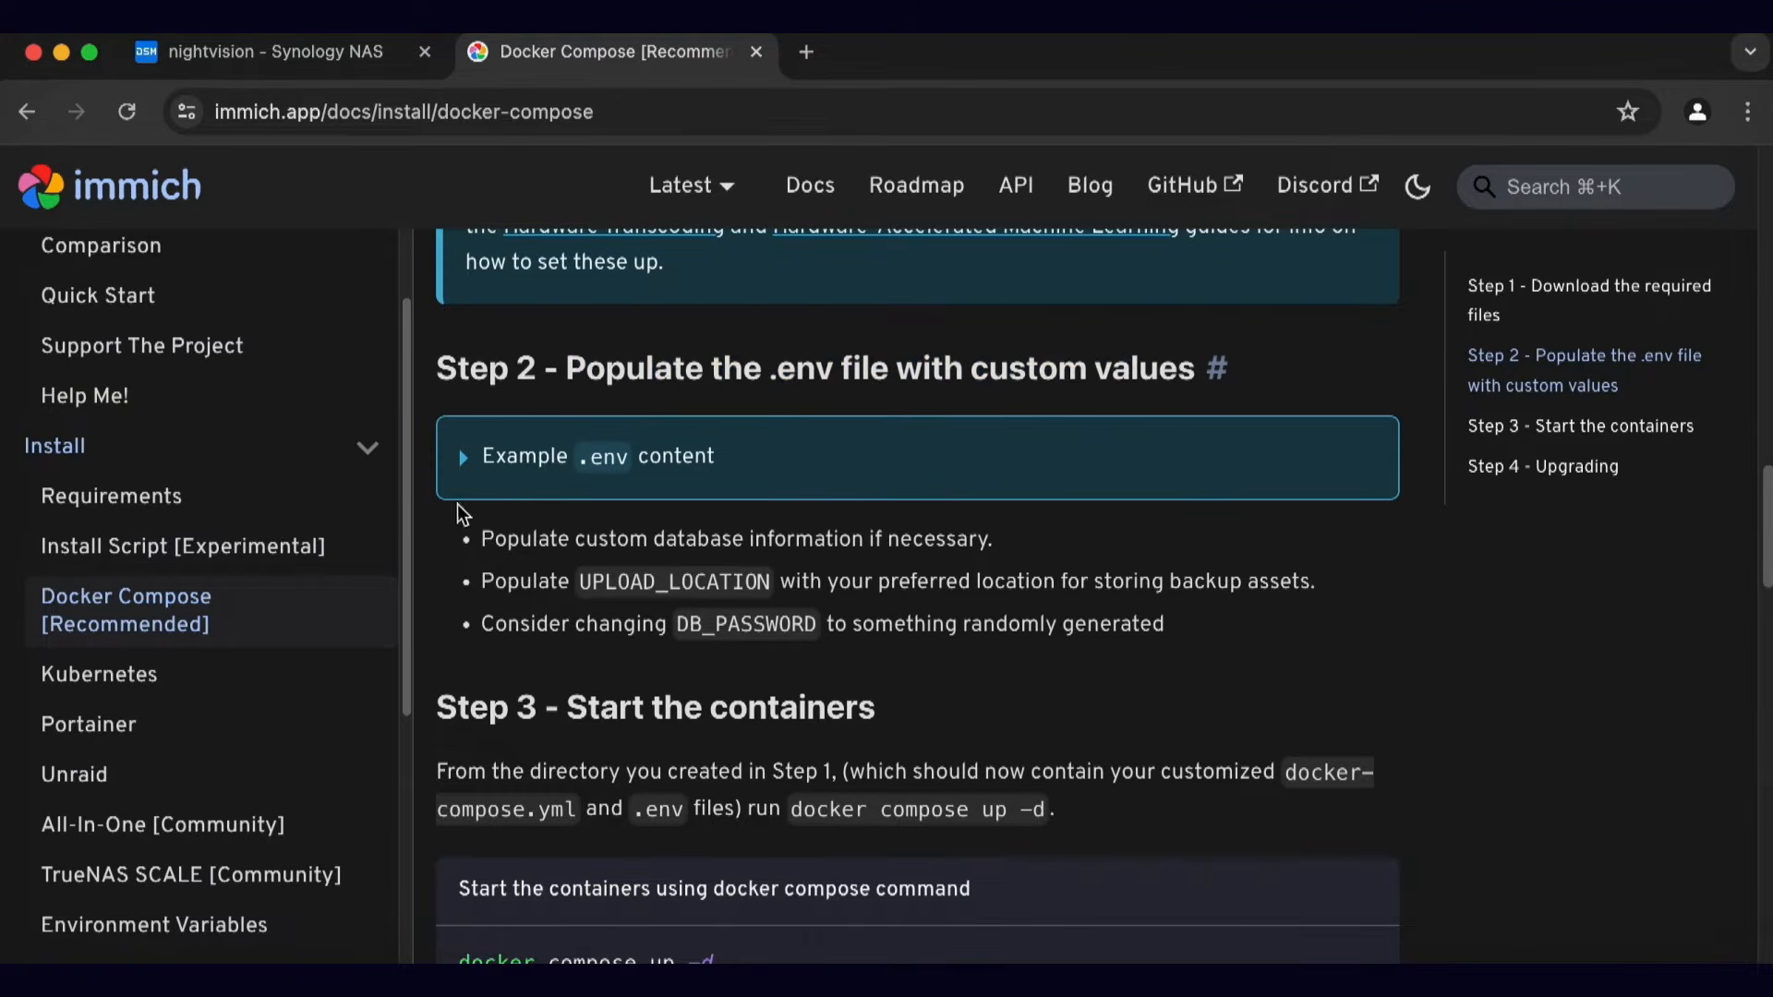
pyautogui.moveTo(482, 537); pyautogui.dragTo(1200, 632)
pyautogui.click(1202, 635)
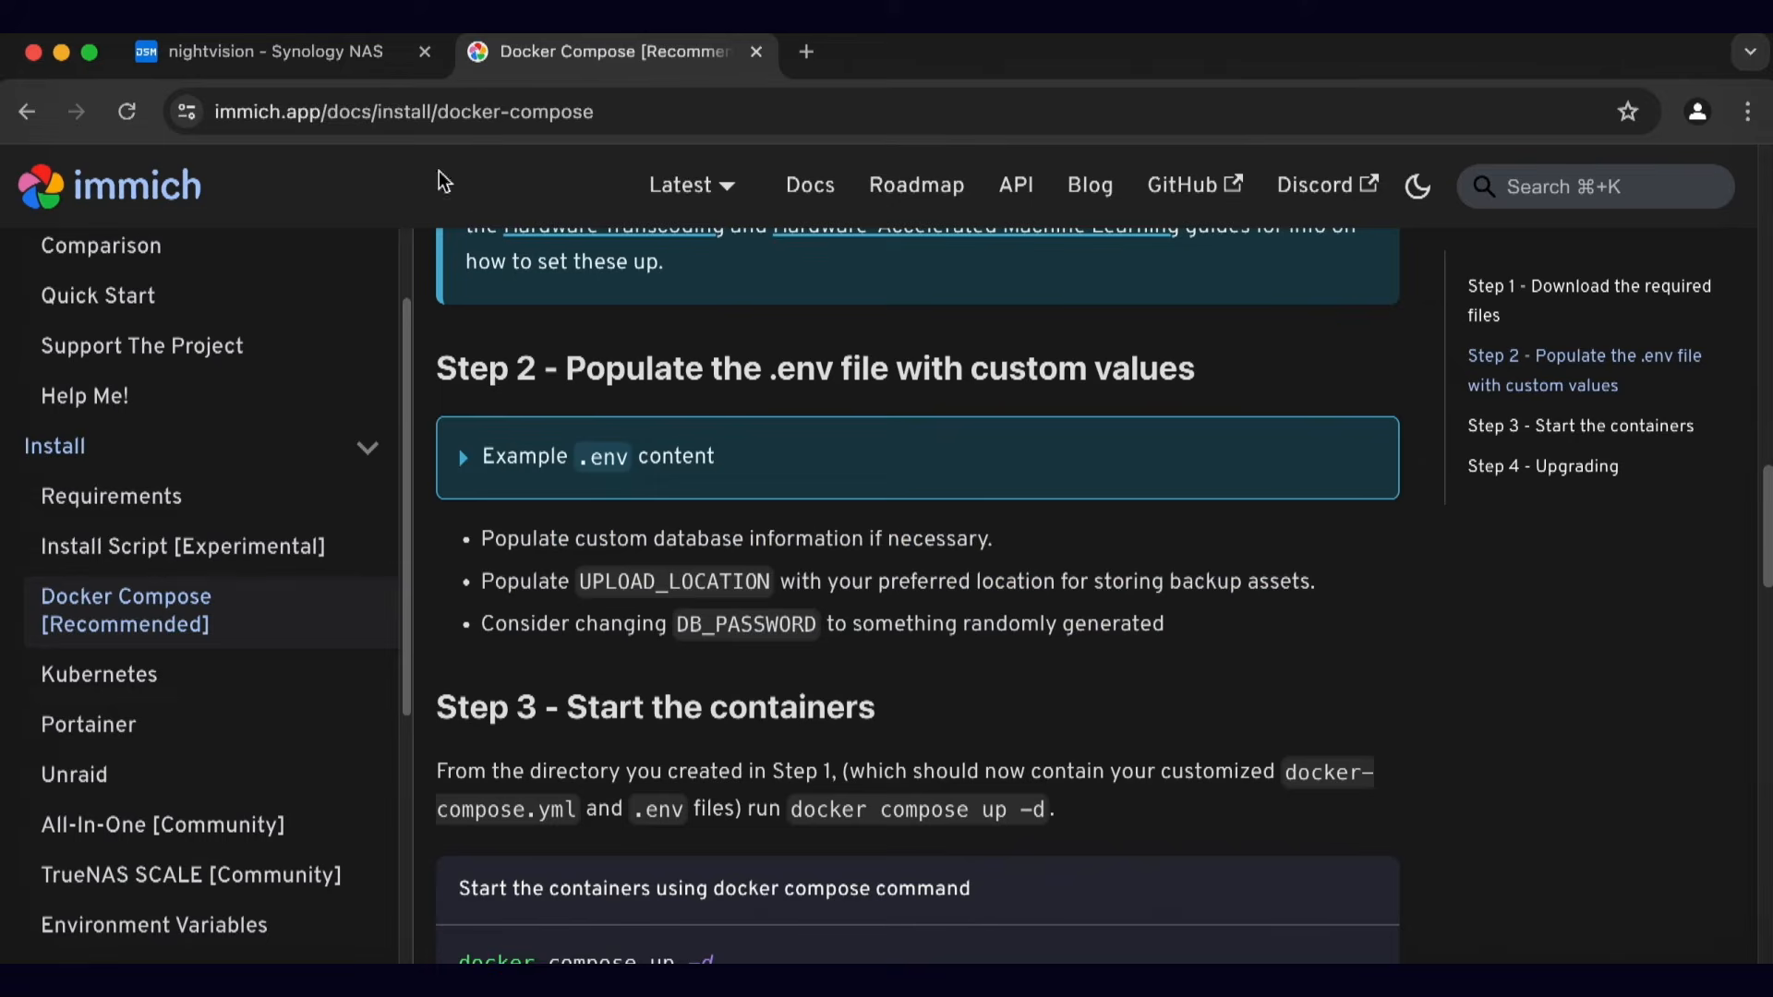
# Return to File Station on the NAS and rename example.env to example.env.txt.
pyautogui.click(307, 53)
pyautogui.rightClick(645, 434)
pyautogui.click(831, 763)
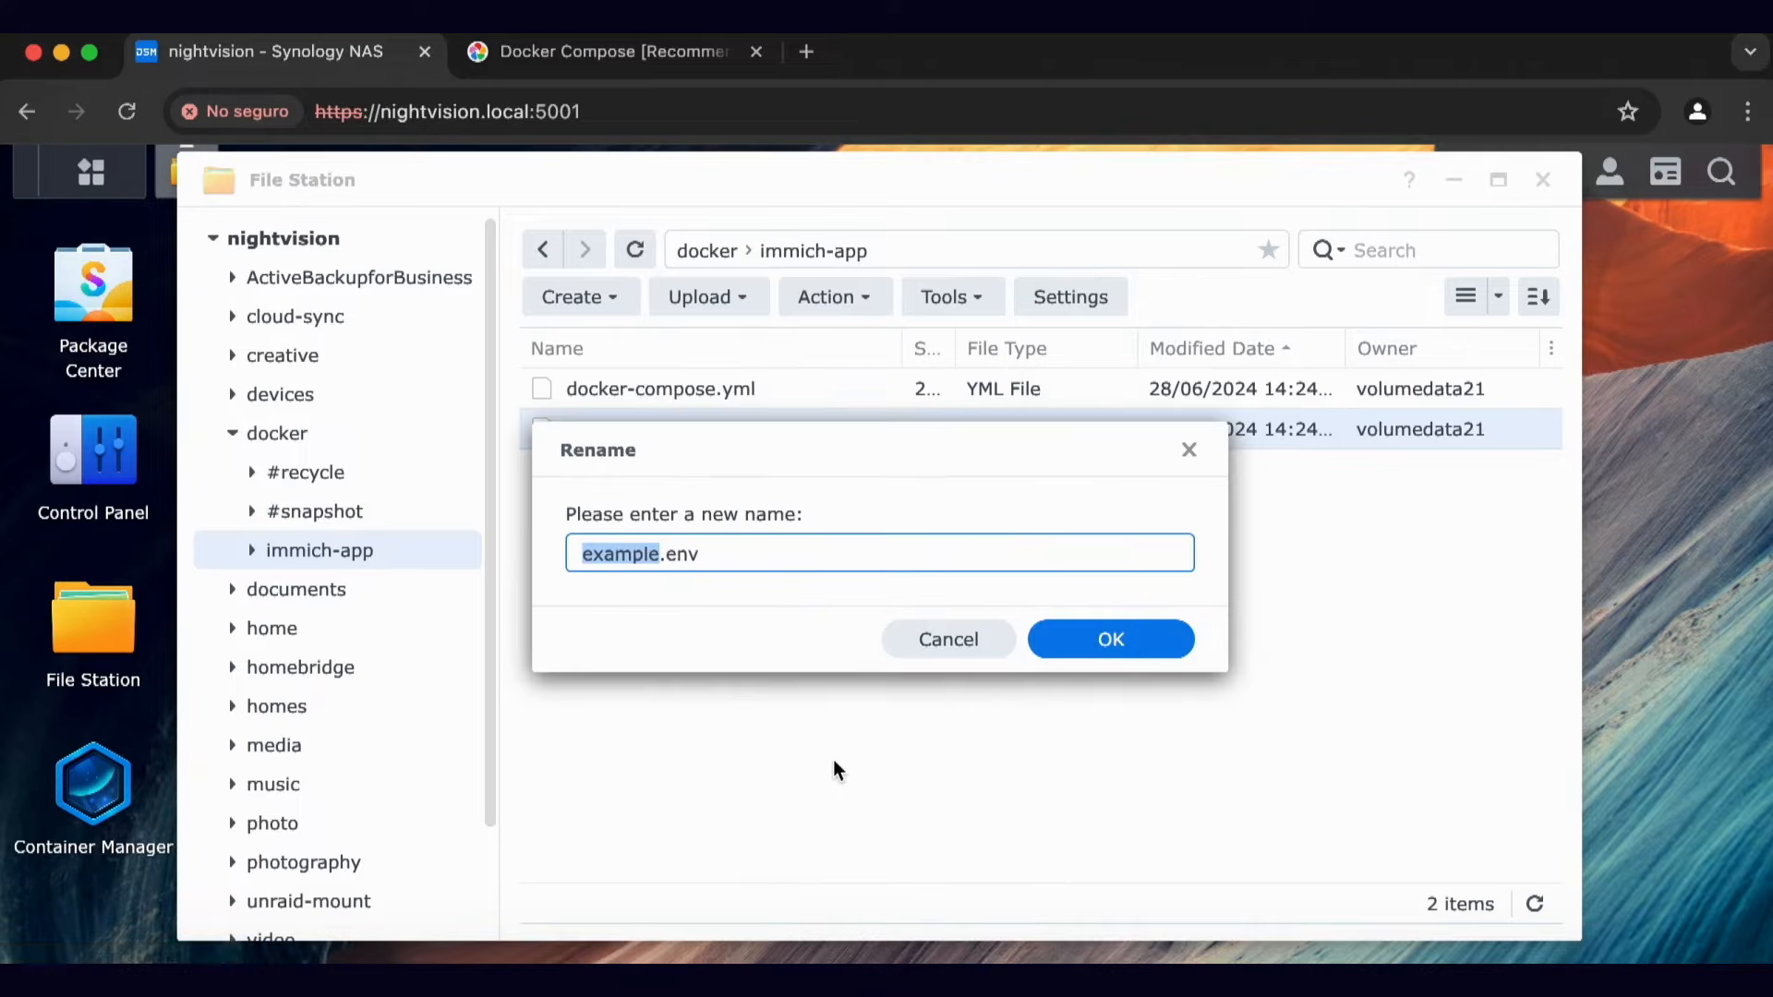
pyautogui.press('Right')
pyautogui.press('Right')
pyautogui.press('Right')
pyautogui.press('Right')
pyautogui.press('Right')
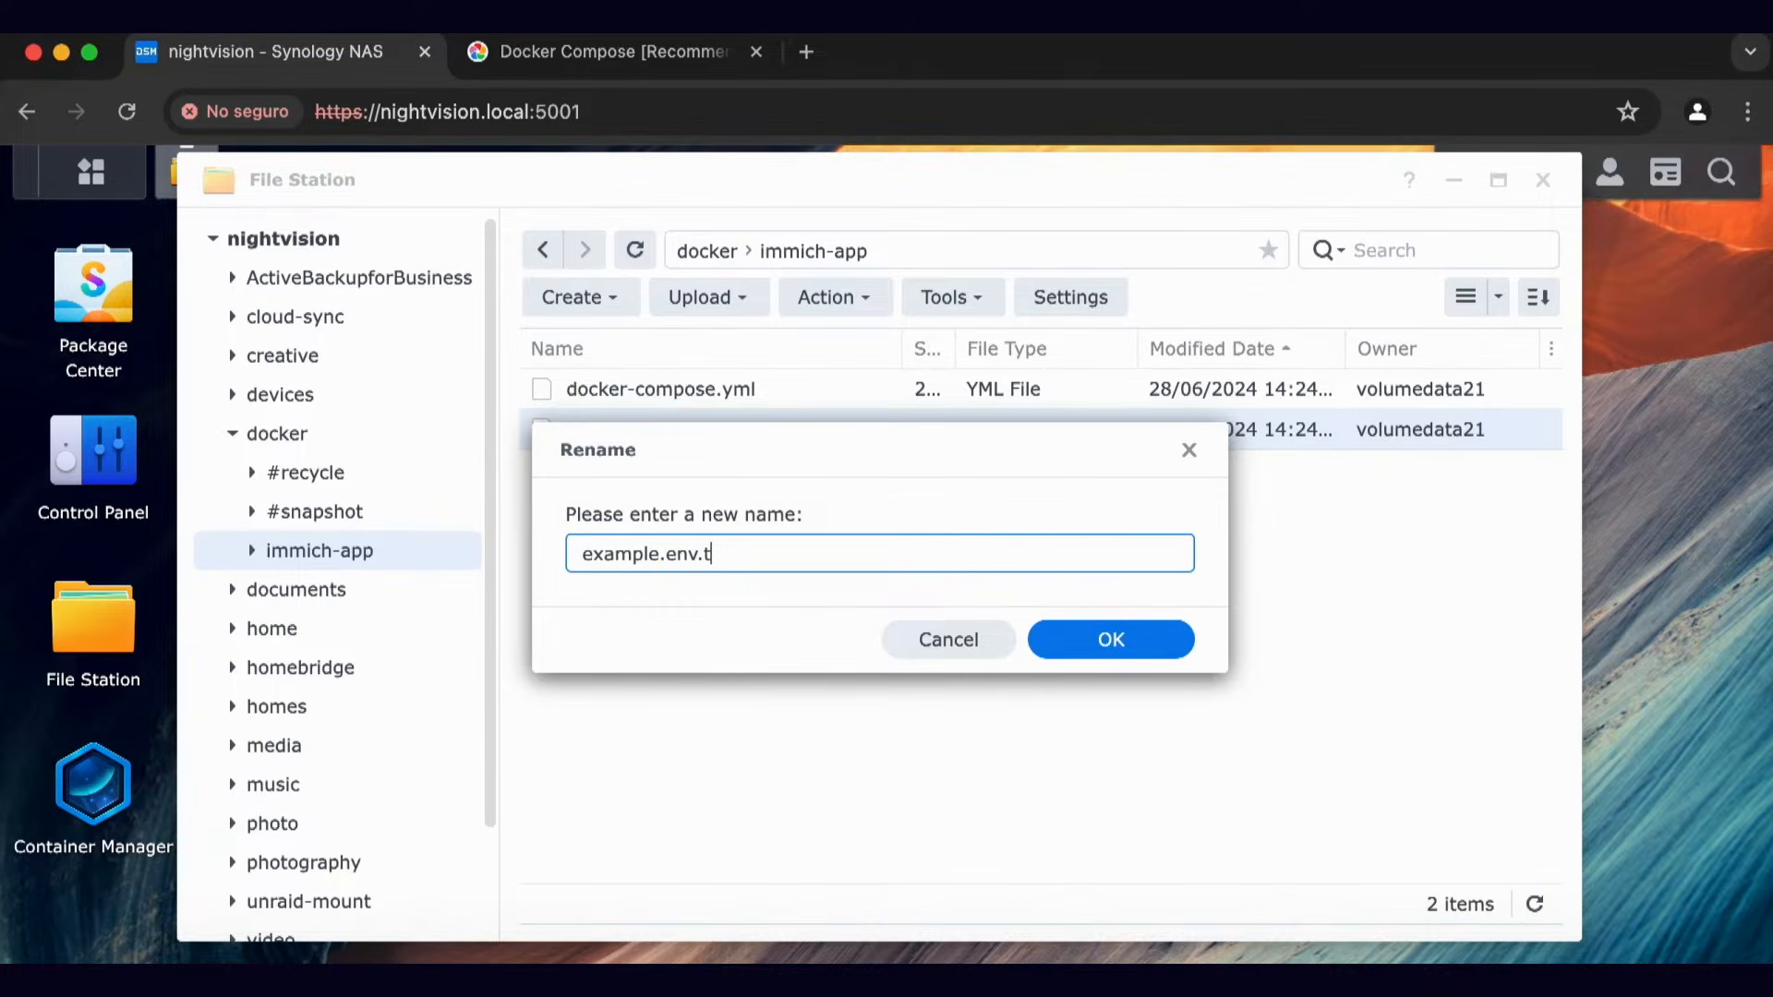
pyautogui.press('Return')
pyautogui.click(763, 714)
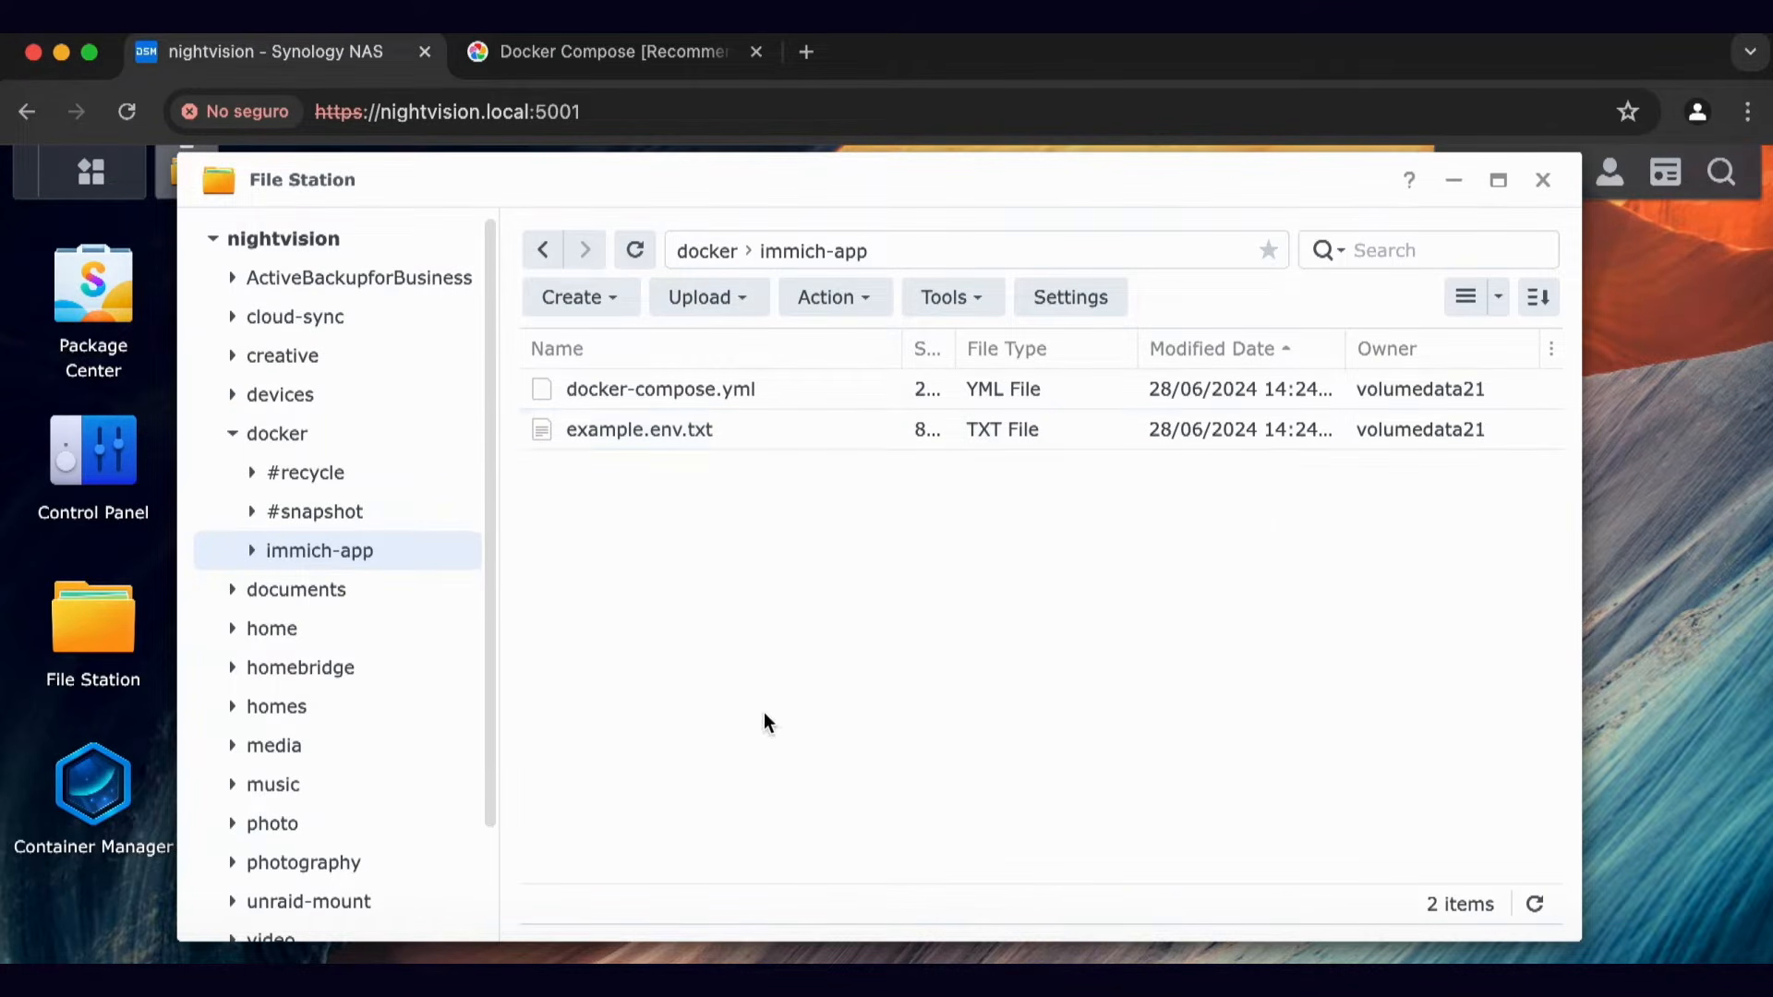
# Check in Package Center whether the Text Editor package is installed, and close Package Center.
pyautogui.click(120, 296)
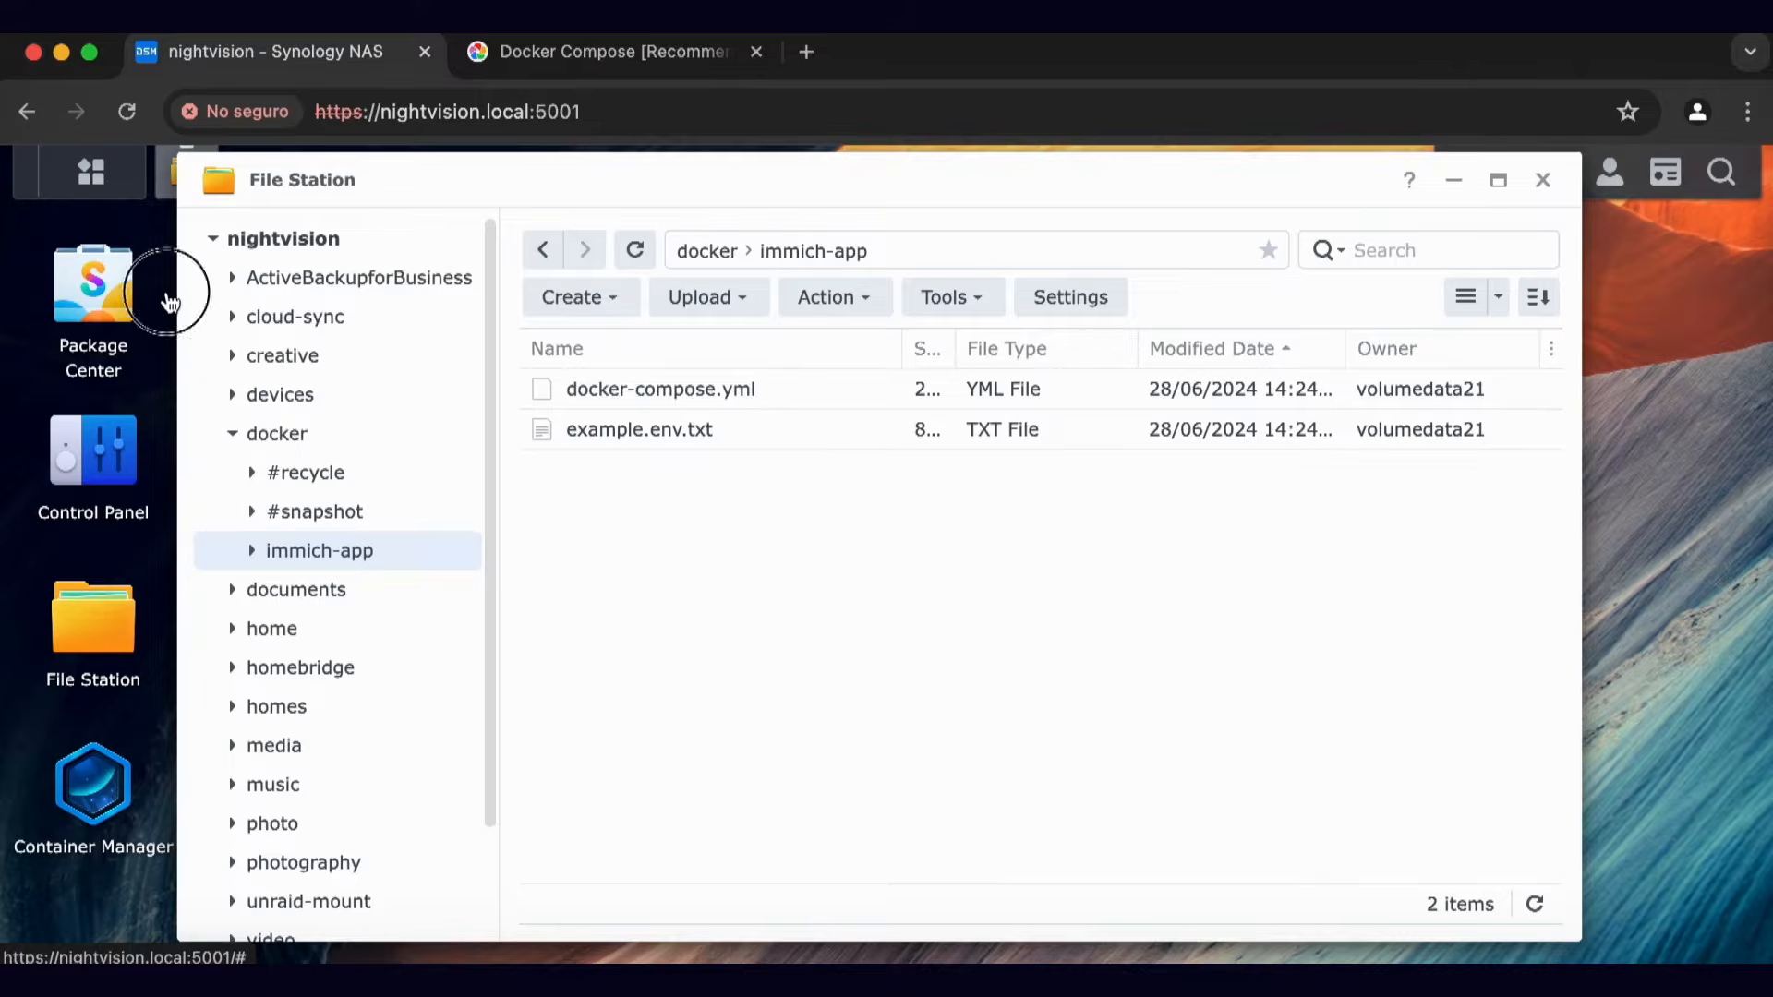
pyautogui.write('txta ')
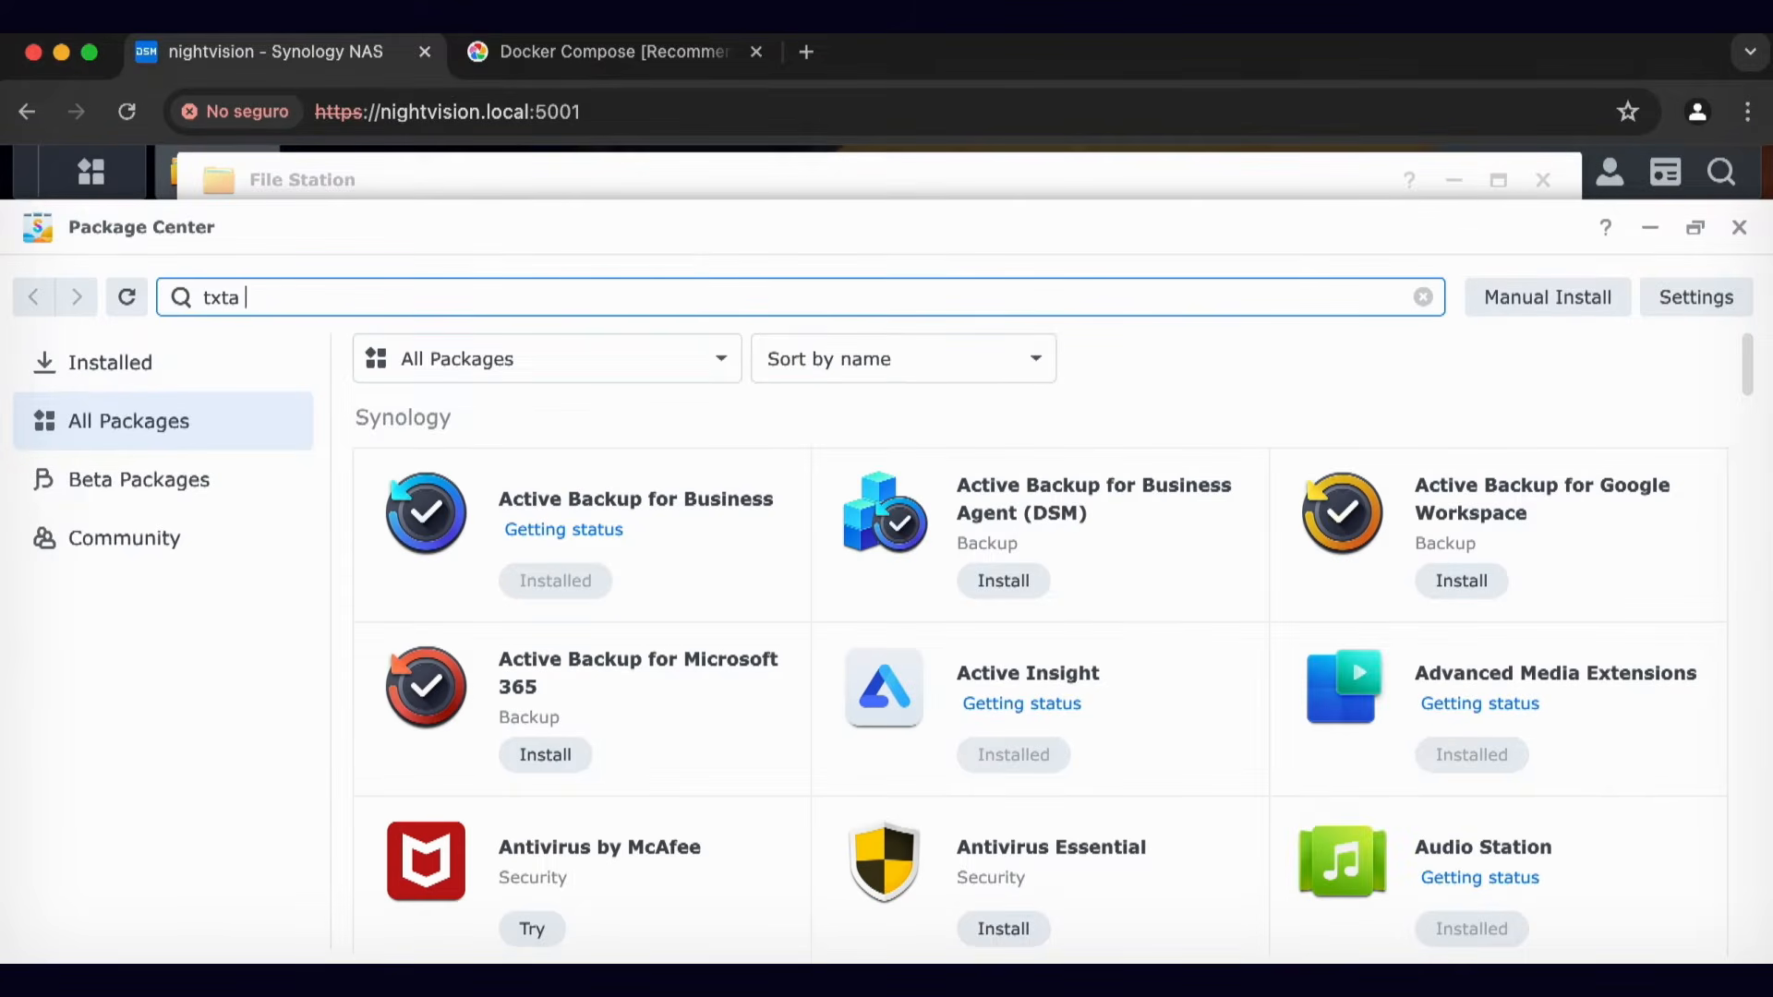
pyautogui.write('deditor')
pyautogui.doubleClick(682, 293)
pyautogui.write('edit')
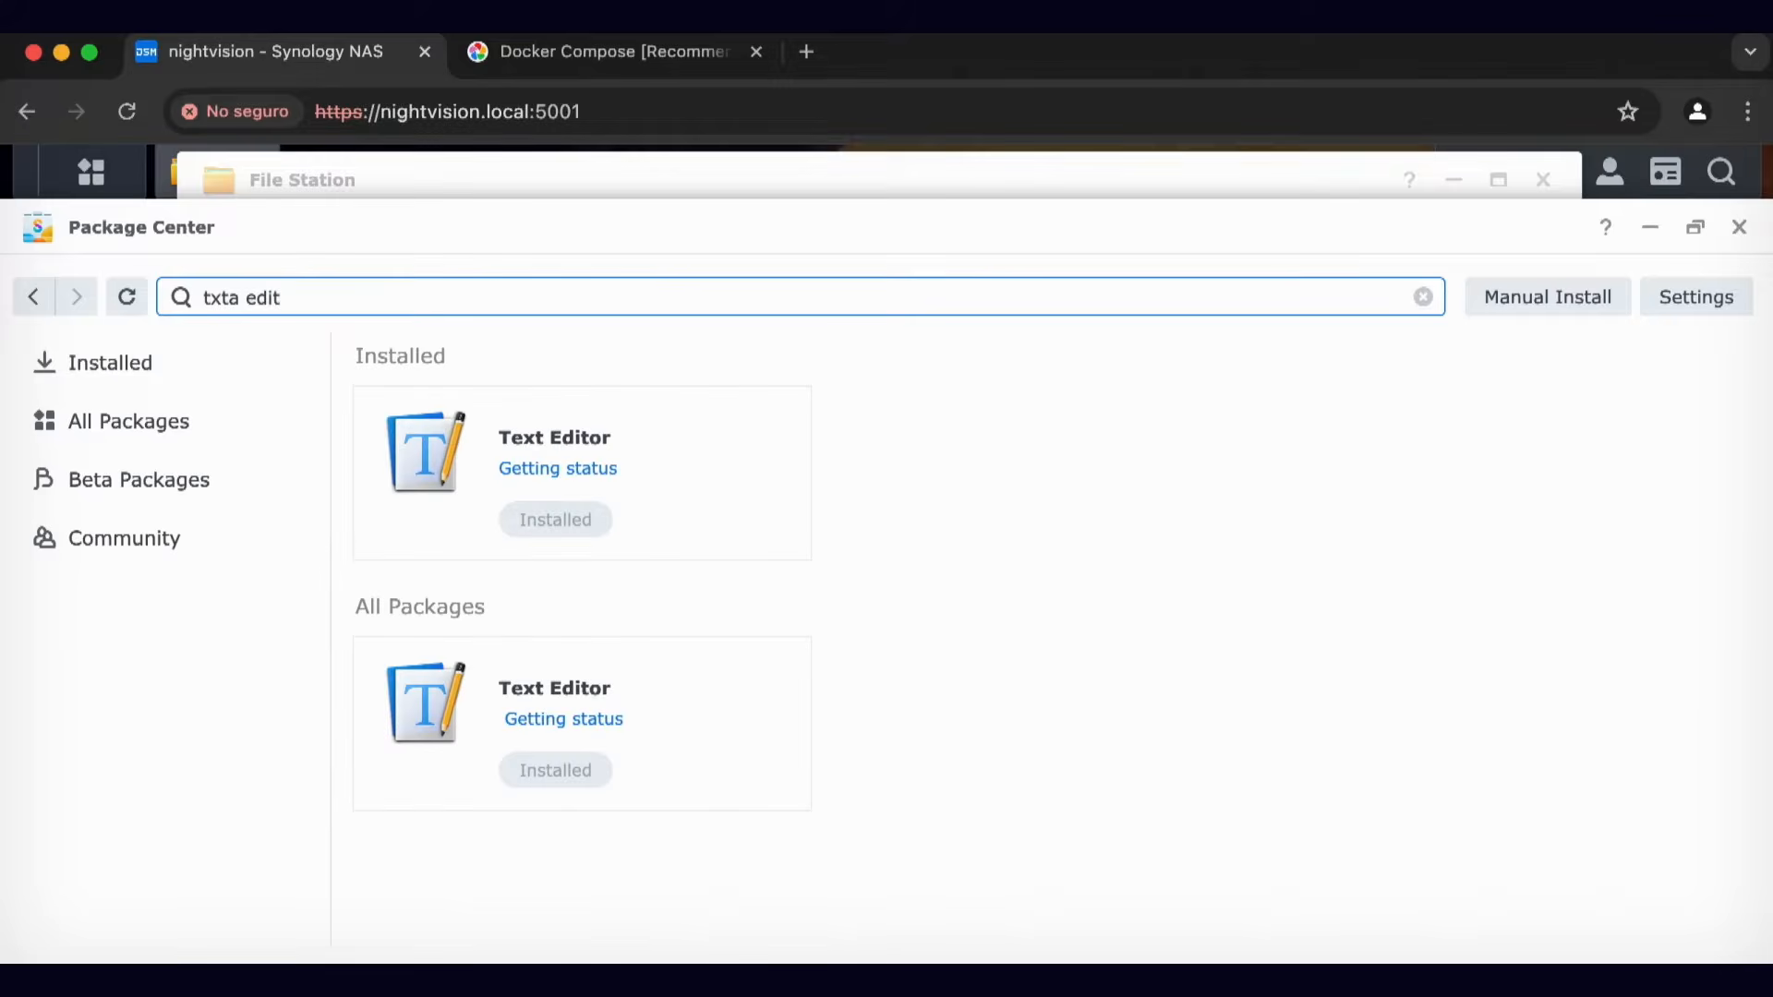
pyautogui.click(729, 415)
pyautogui.click(1738, 227)
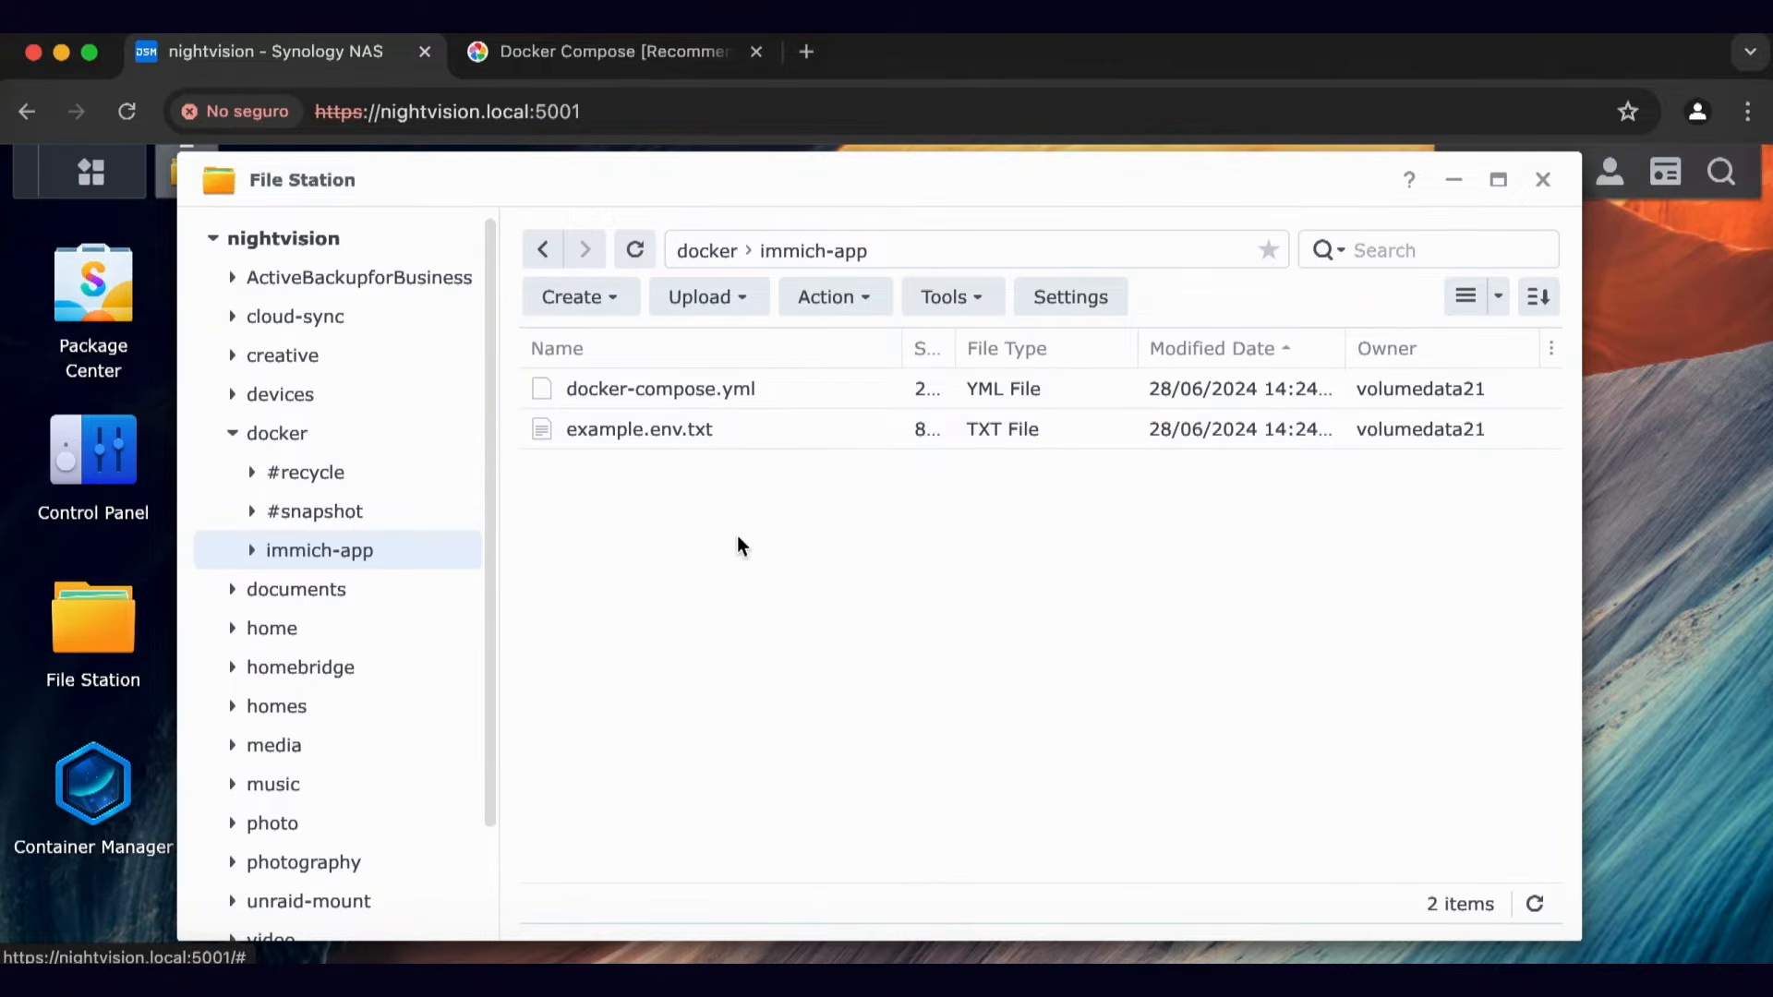
# Open example.env.txt from the immich-app folder in Text Editor and select the UPLOAD_LOCATION path.
pyautogui.rightClick(684, 384)
pyautogui.click(601, 525)
pyautogui.click(649, 432)
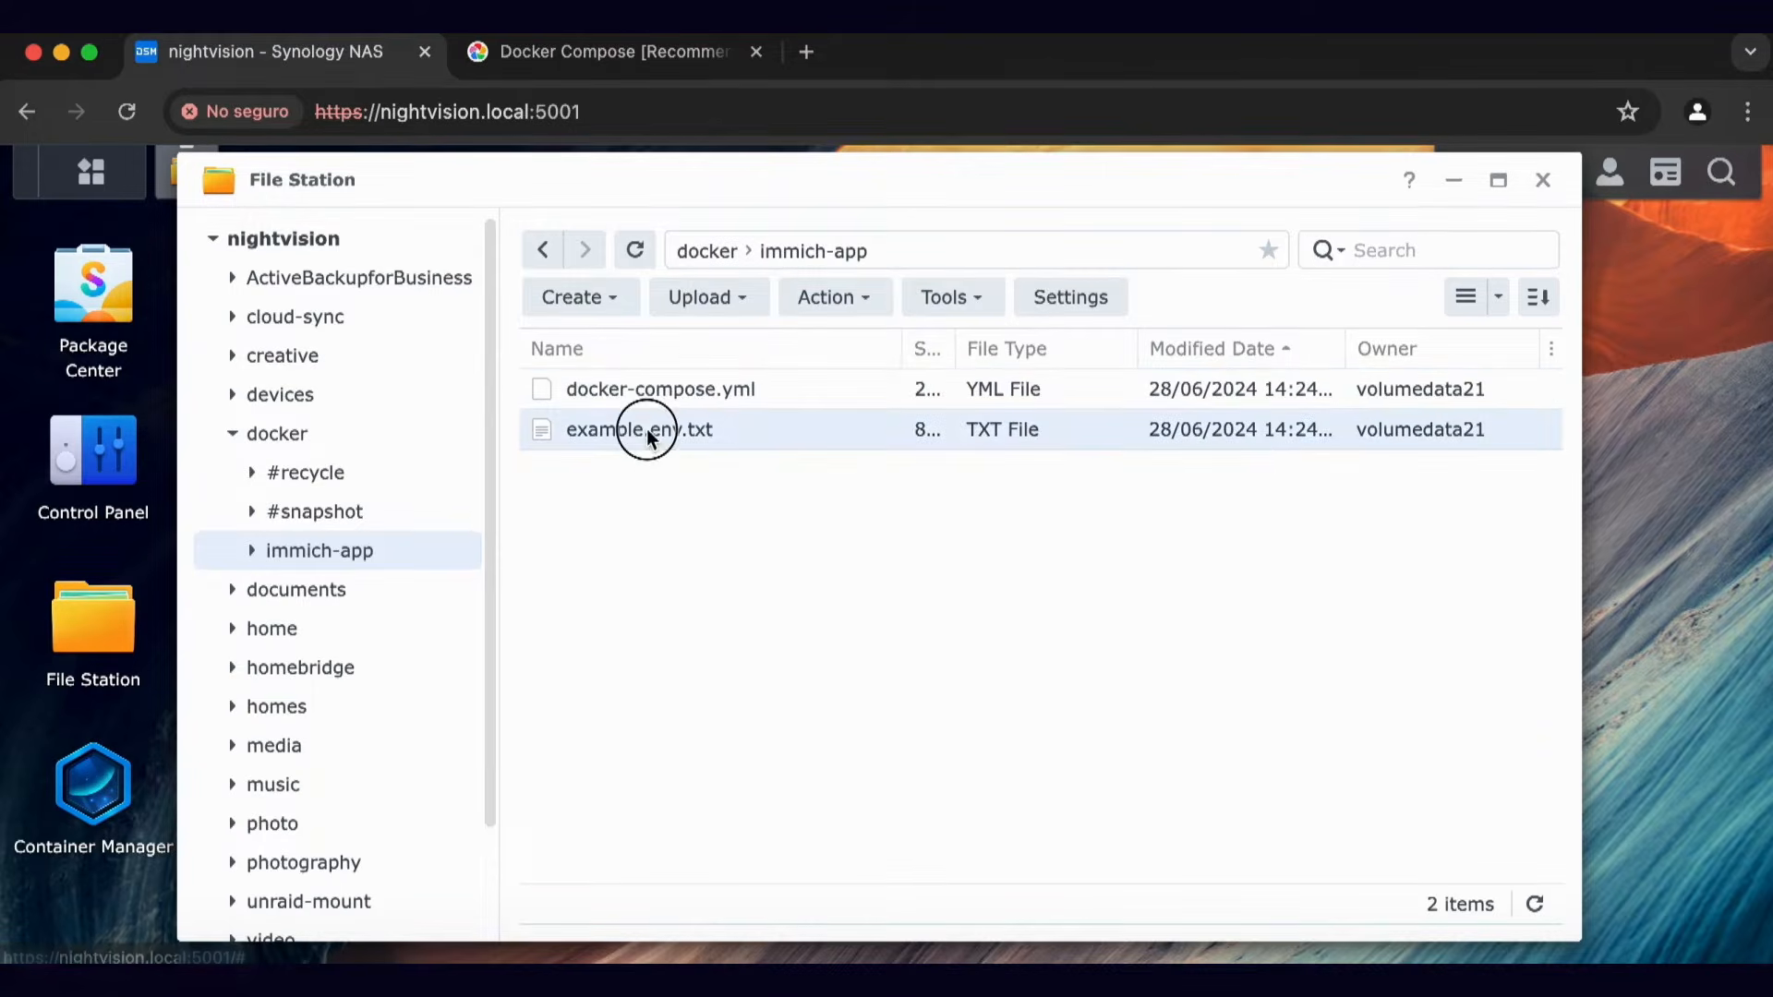
pyautogui.doubleClick(649, 432)
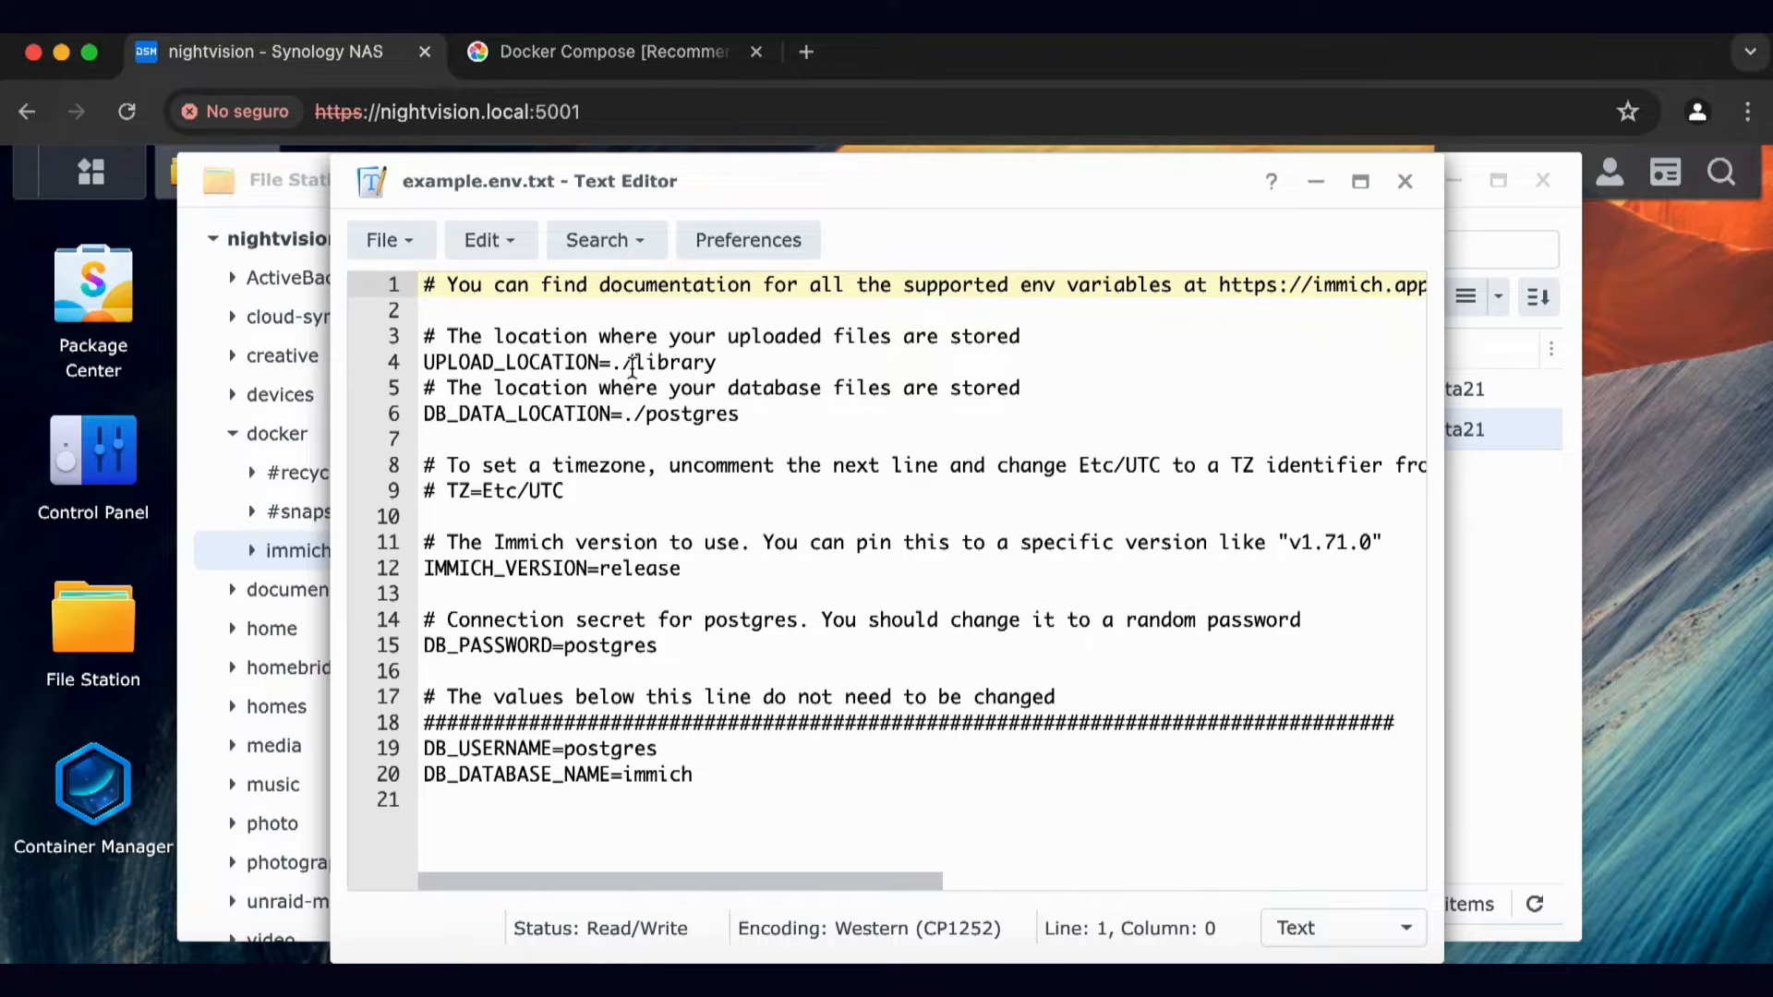
pyautogui.moveTo(612, 360); pyautogui.dragTo(740, 358)
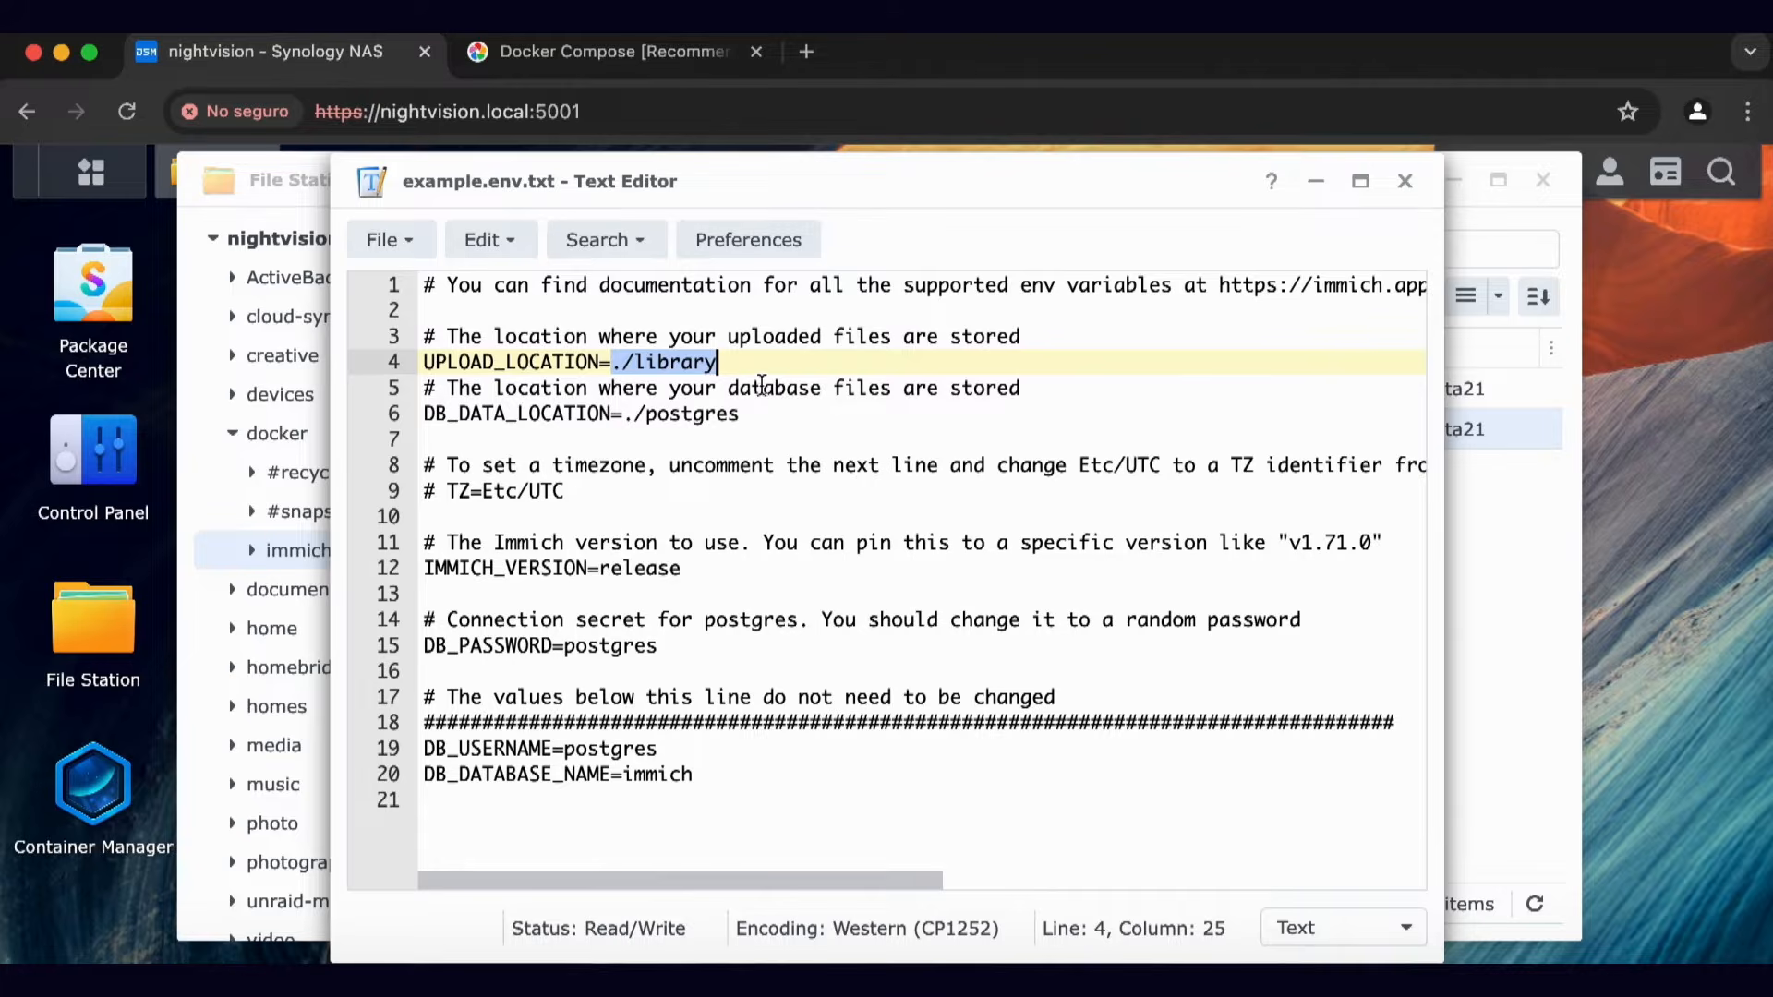
# Copy the full location path of the immich-app folder from its properties in a new File Station window.
pyautogui.click(106, 646)
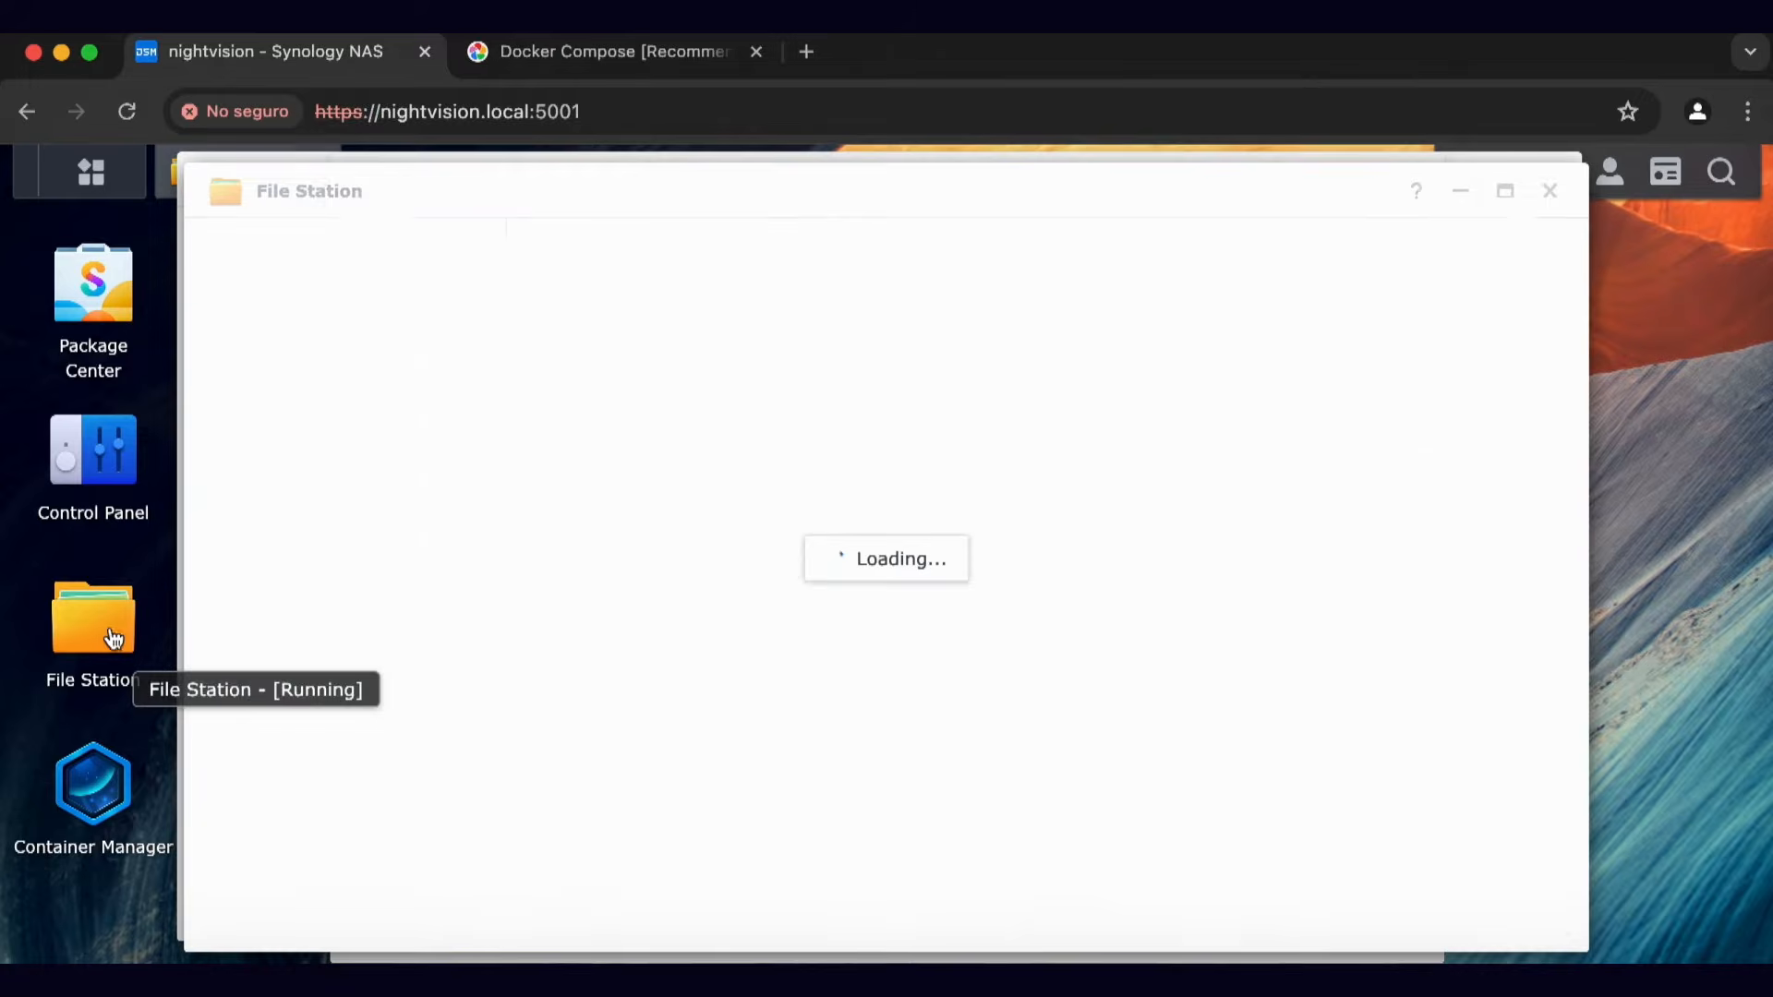
pyautogui.click(327, 445)
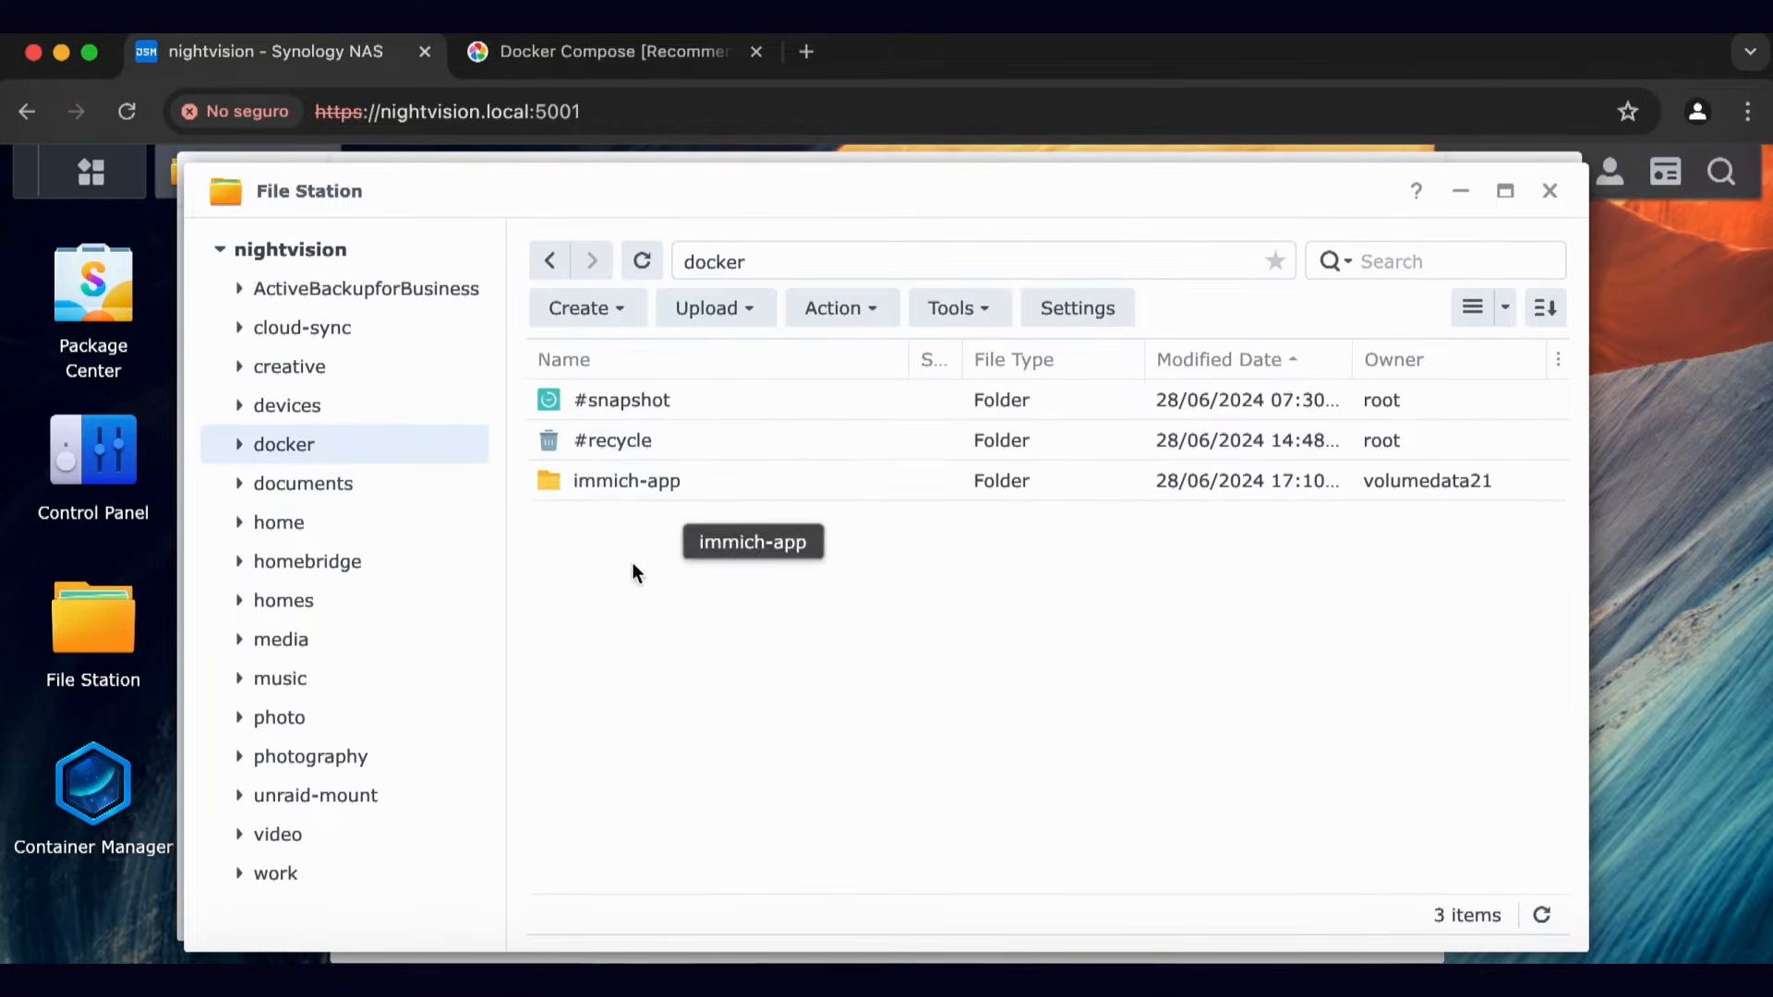
pyautogui.rightClick(572, 481)
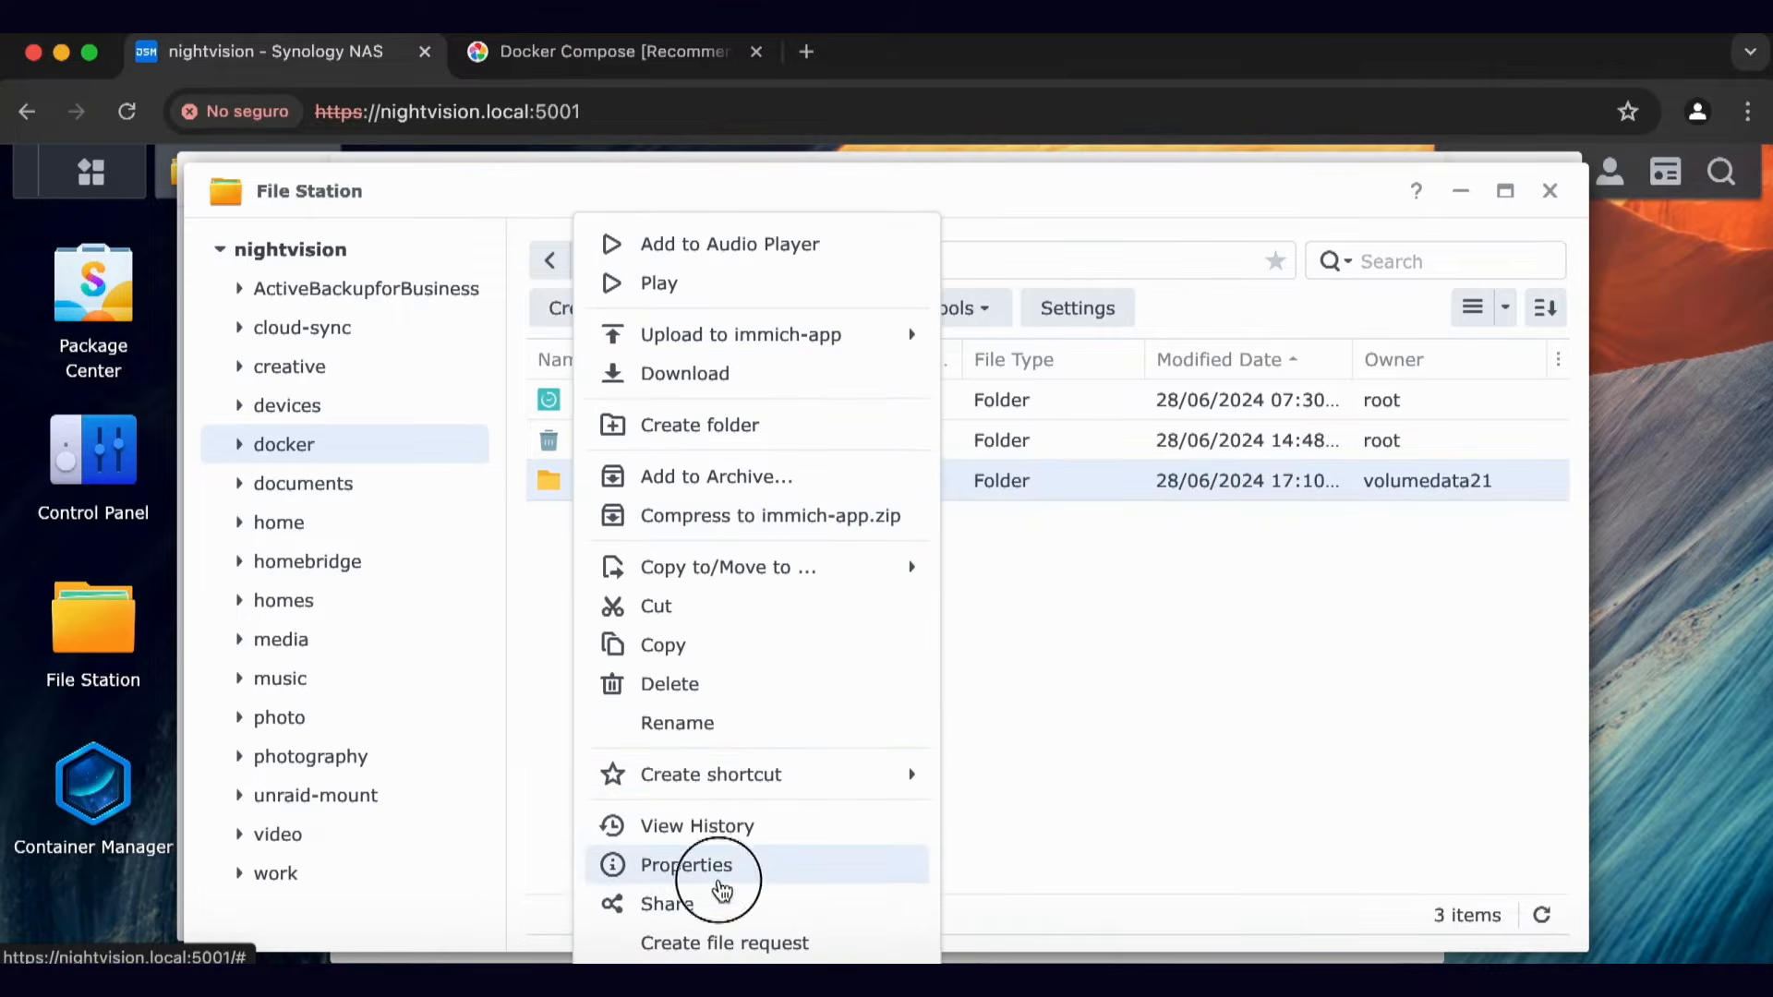
pyautogui.click(720, 868)
pyautogui.click(958, 400)
pyautogui.moveTo(958, 401); pyautogui.dragTo(621, 419)
pyautogui.press('super+c')
pyautogui.click(1127, 933)
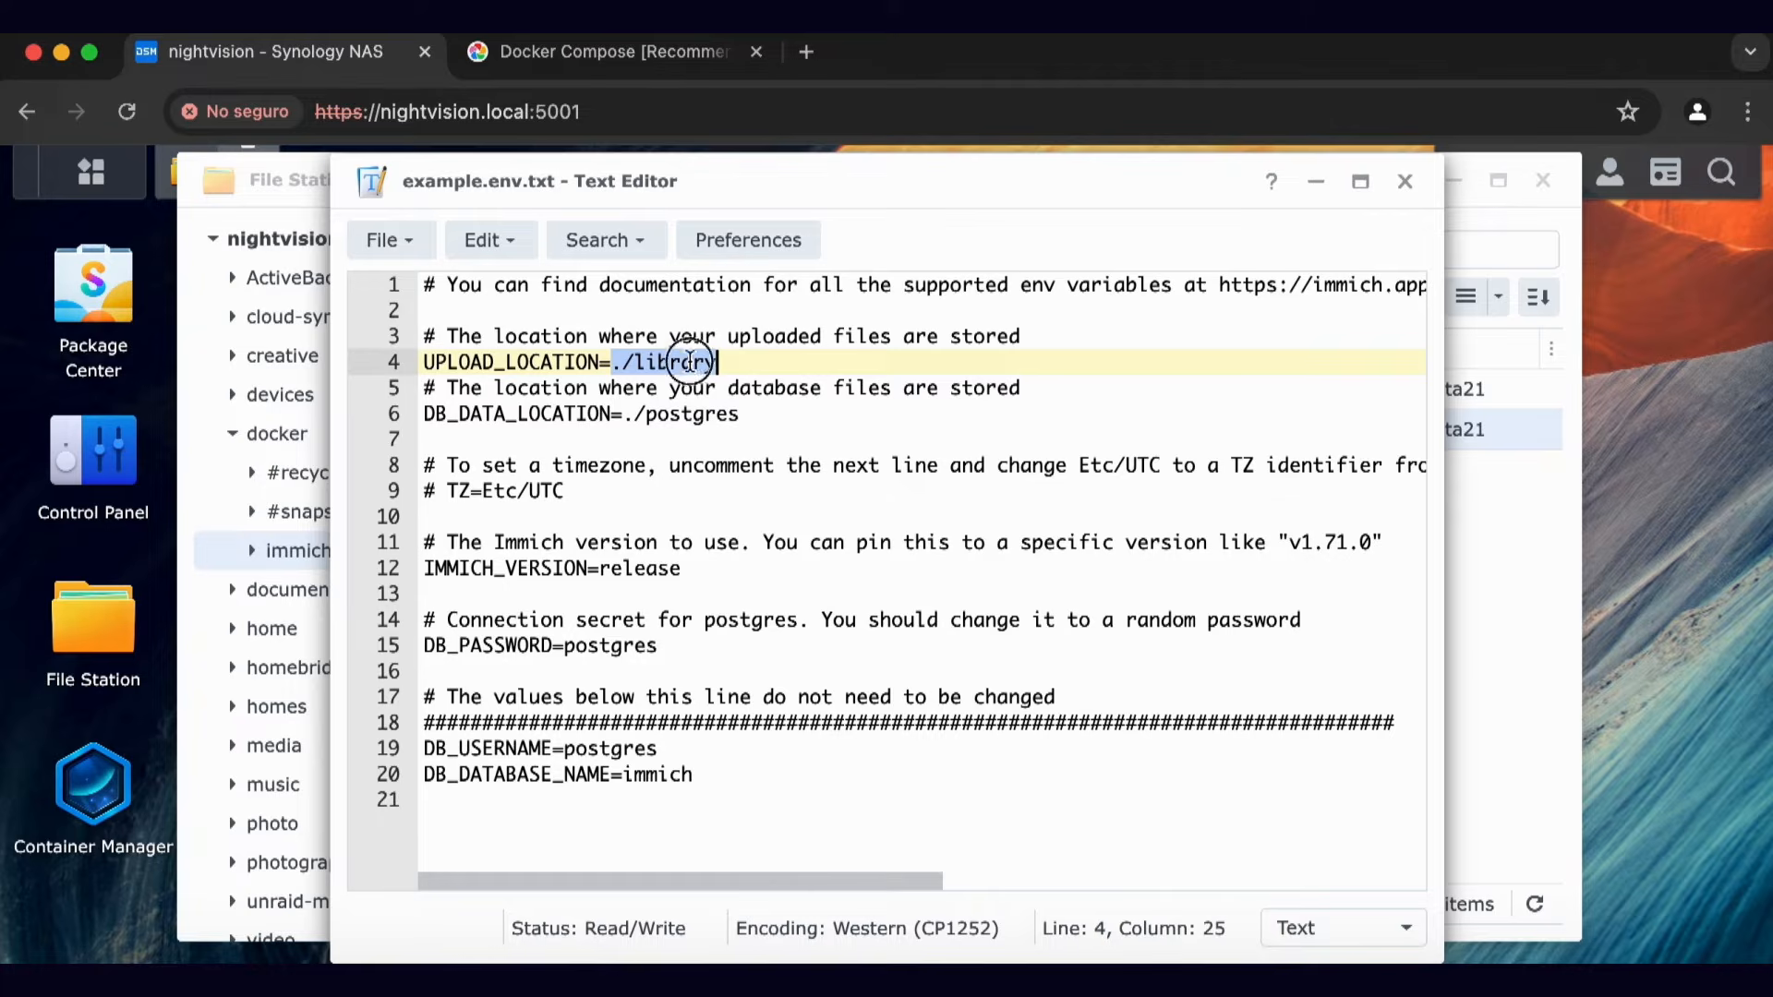
# Try replacing the UPLOAD_LOCATION path with /volume1/docker/immich-app in example.env.txt, and undo the replacement.
pyautogui.moveTo(612, 362); pyautogui.dragTo(723, 360)
pyautogui.press('super+v')
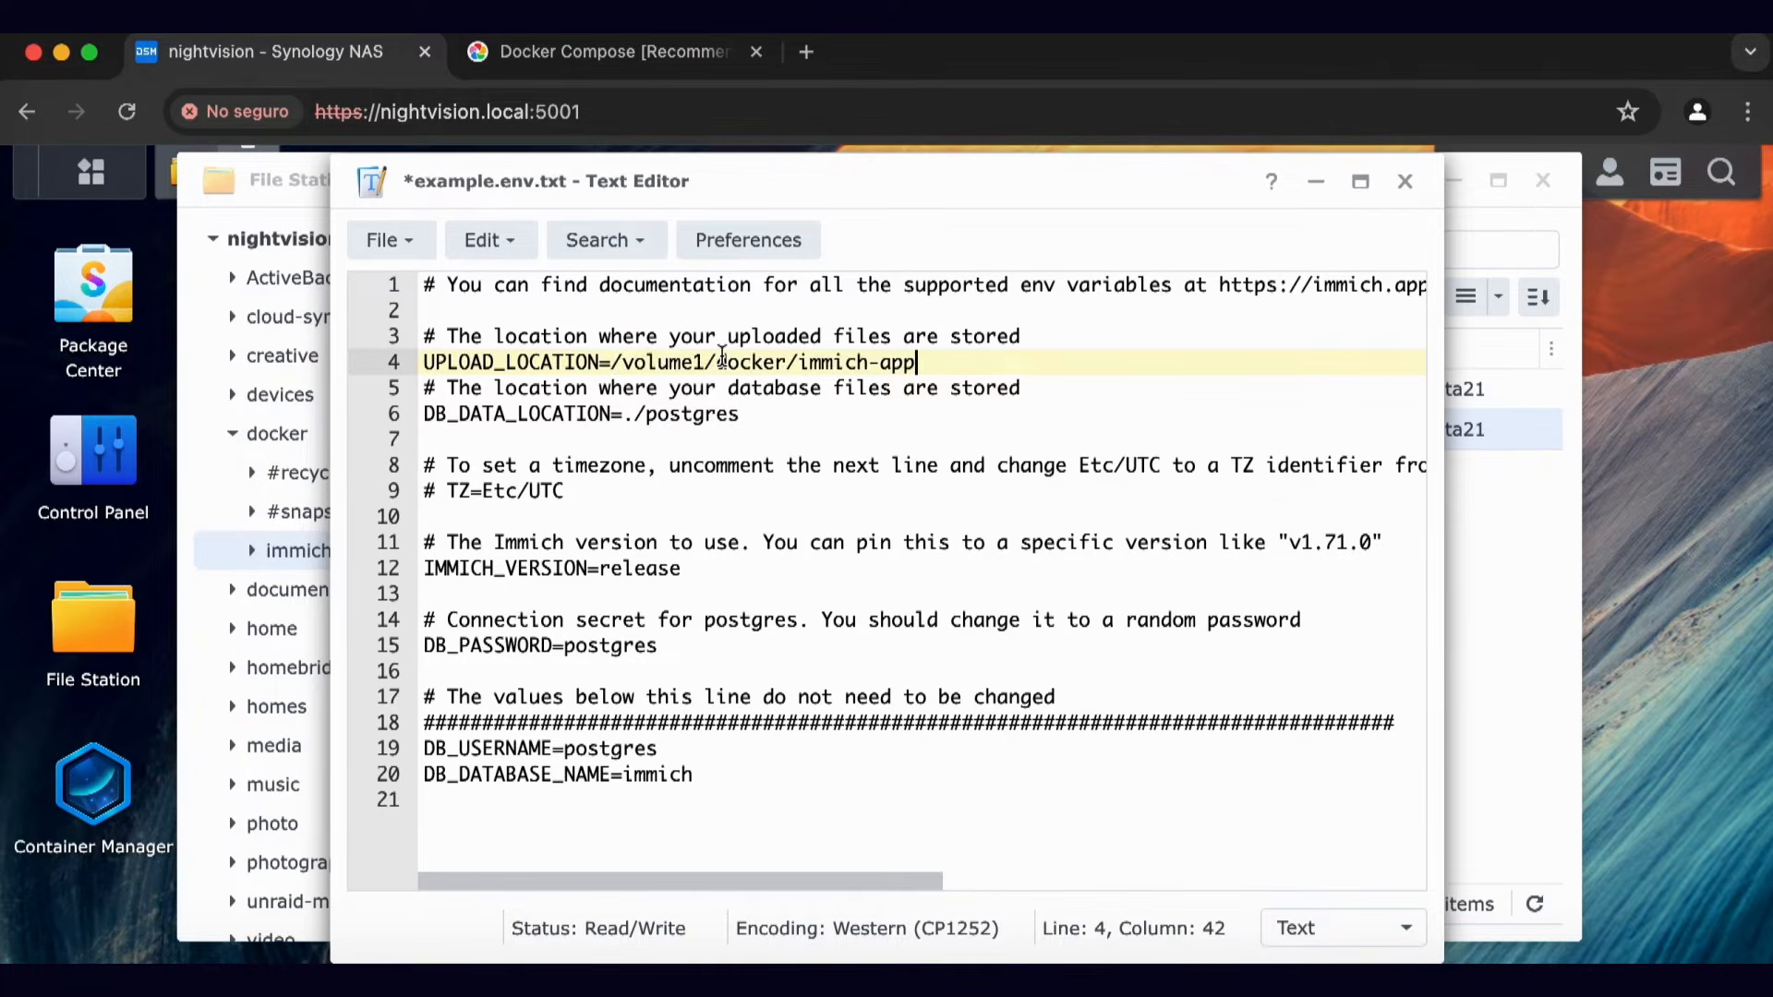
pyautogui.press('super+z')
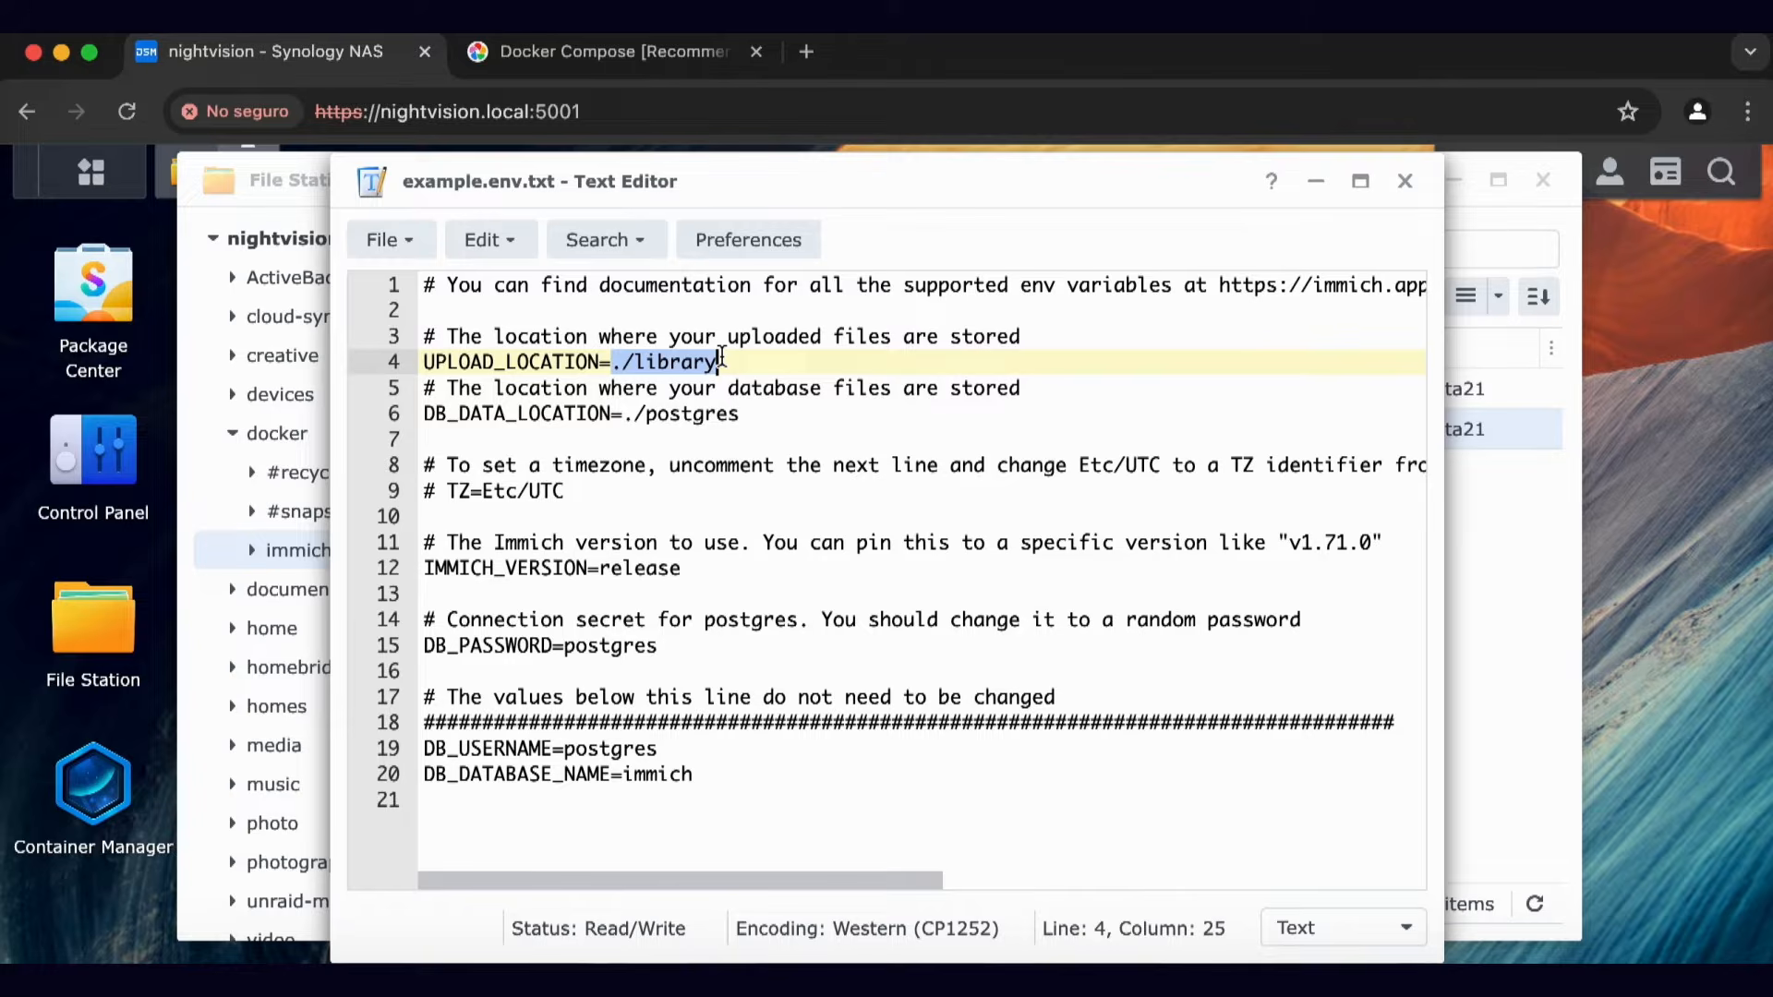
pyautogui.click(721, 358)
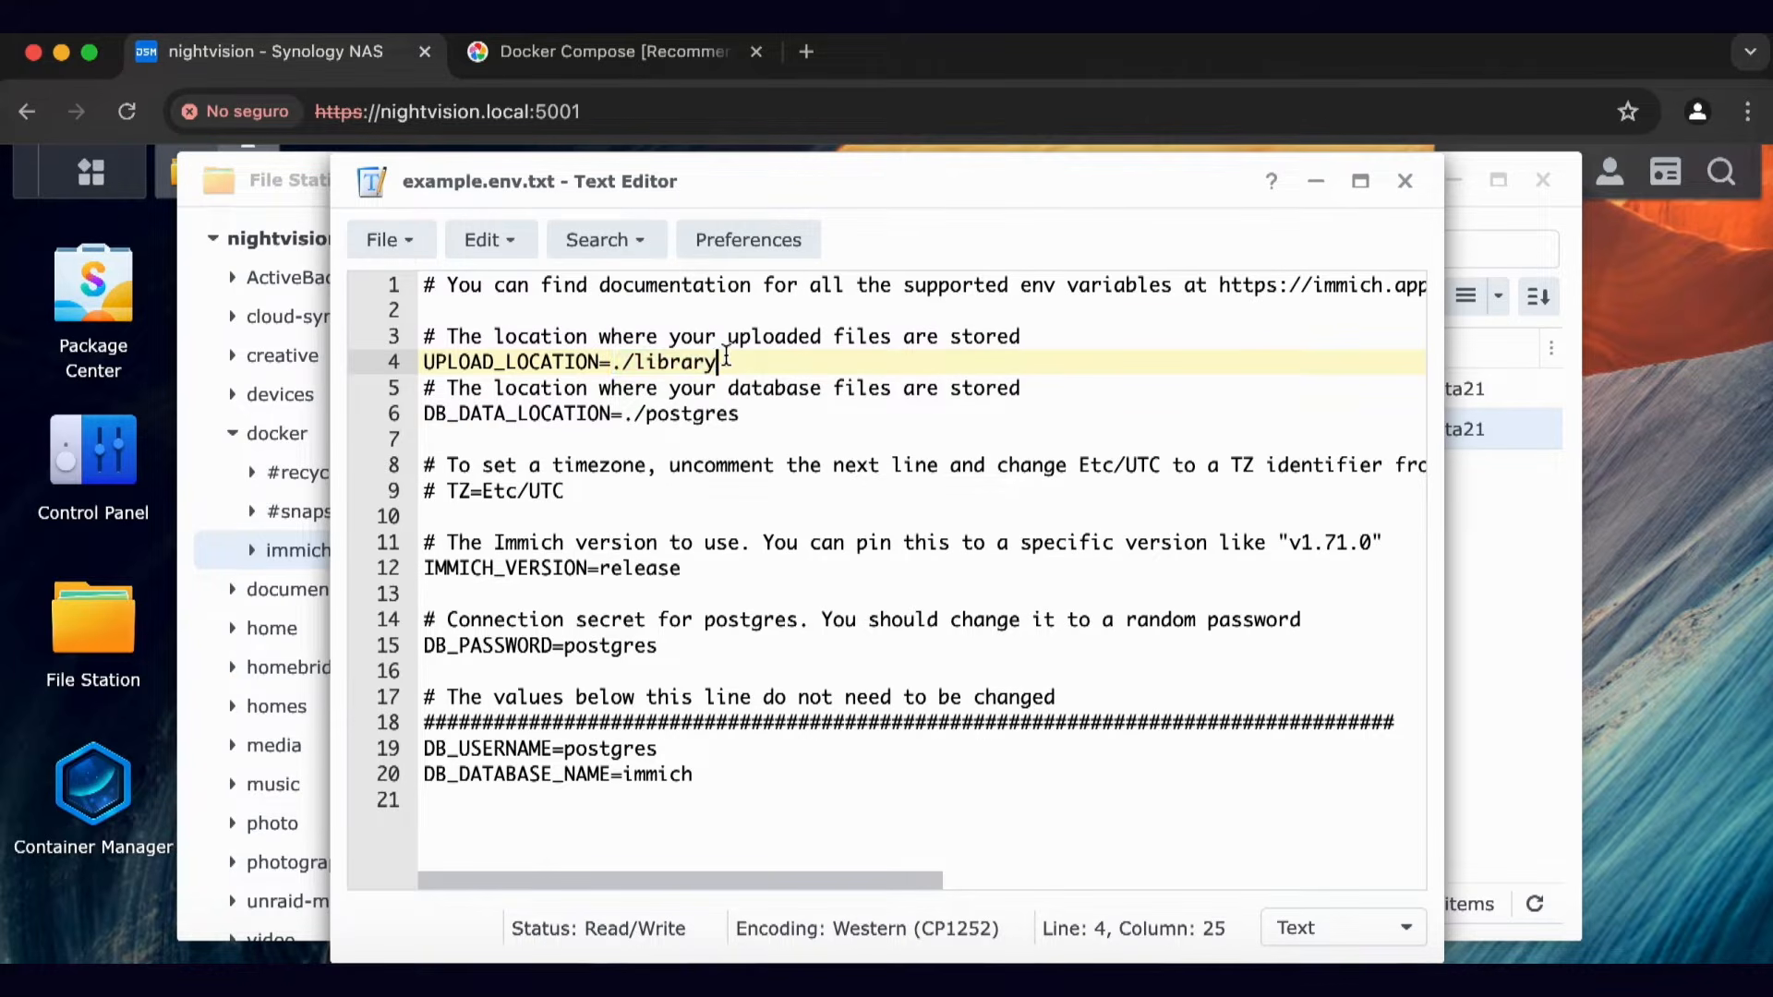
# Examine how the relative path in the UPLOAD_LOCATION line of example.env.txt is written.
pyautogui.click(637, 364)
pyautogui.press('Left')
pyautogui.press('Left')
pyautogui.press('Right')
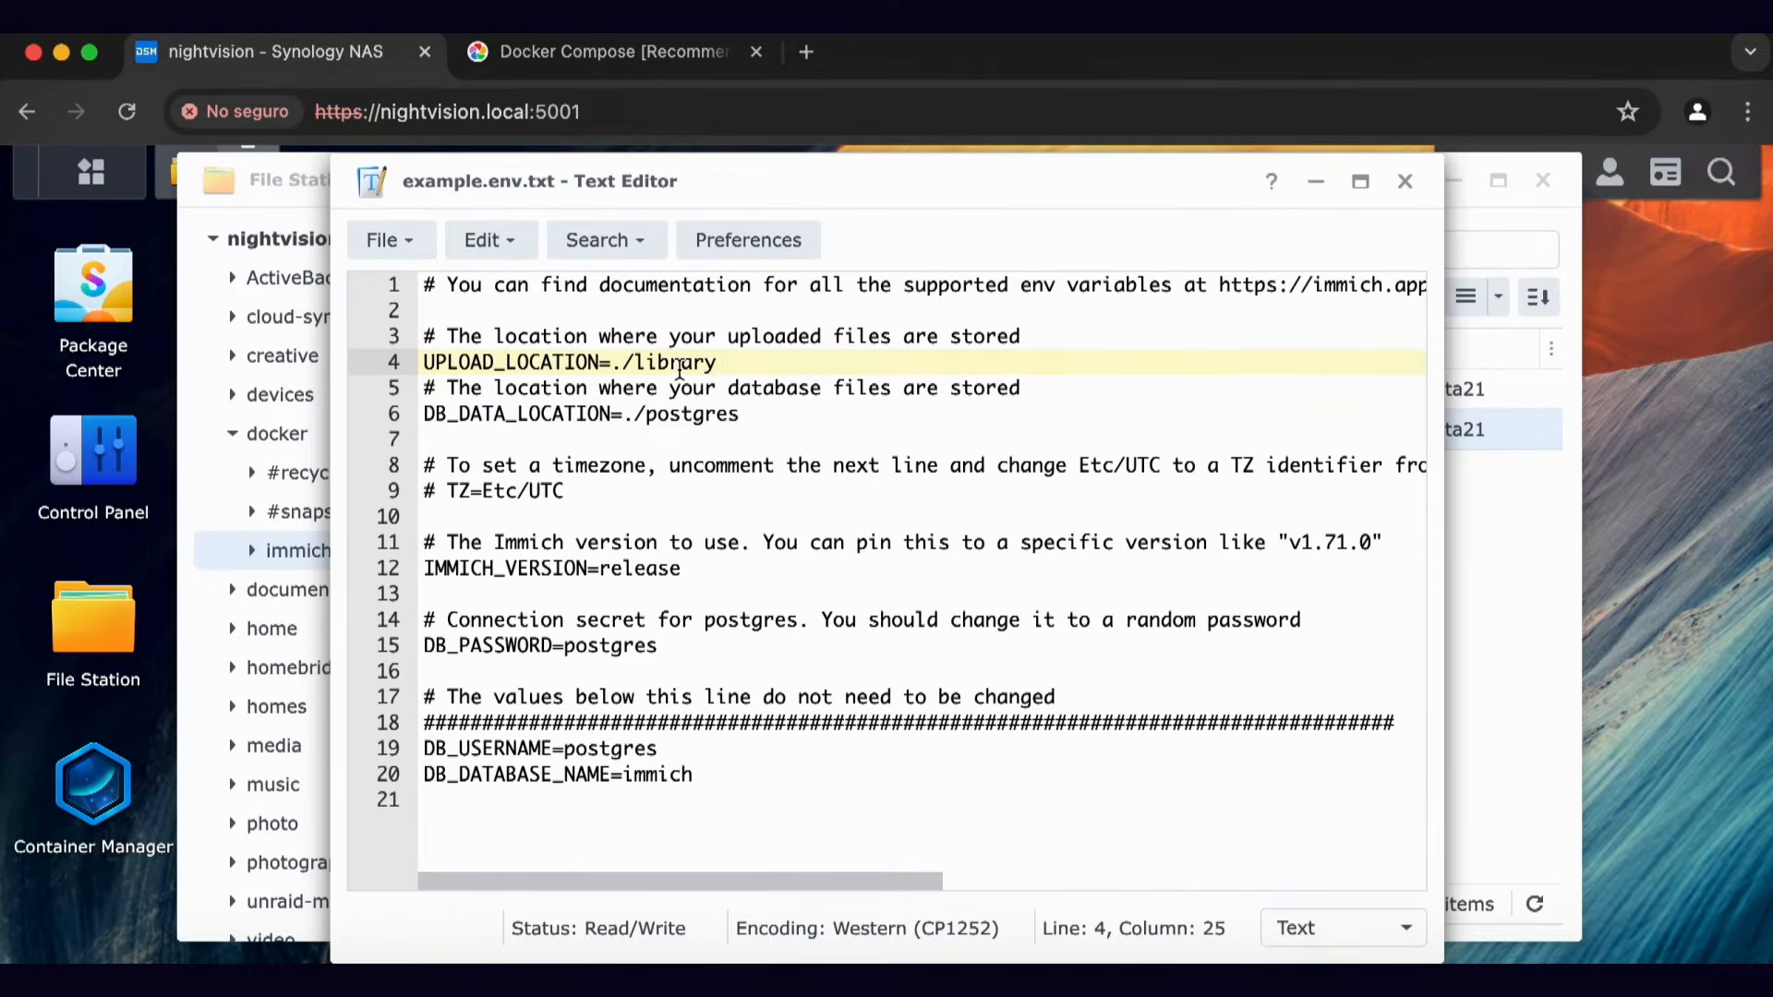
pyautogui.click(635, 362)
pyautogui.click(749, 362)
# Review the DB_PASSWORD setting and its comment in example.env.txt, and close the file without editing it.
pyautogui.moveTo(426, 647); pyautogui.dragTo(552, 646)
pyautogui.click(563, 647)
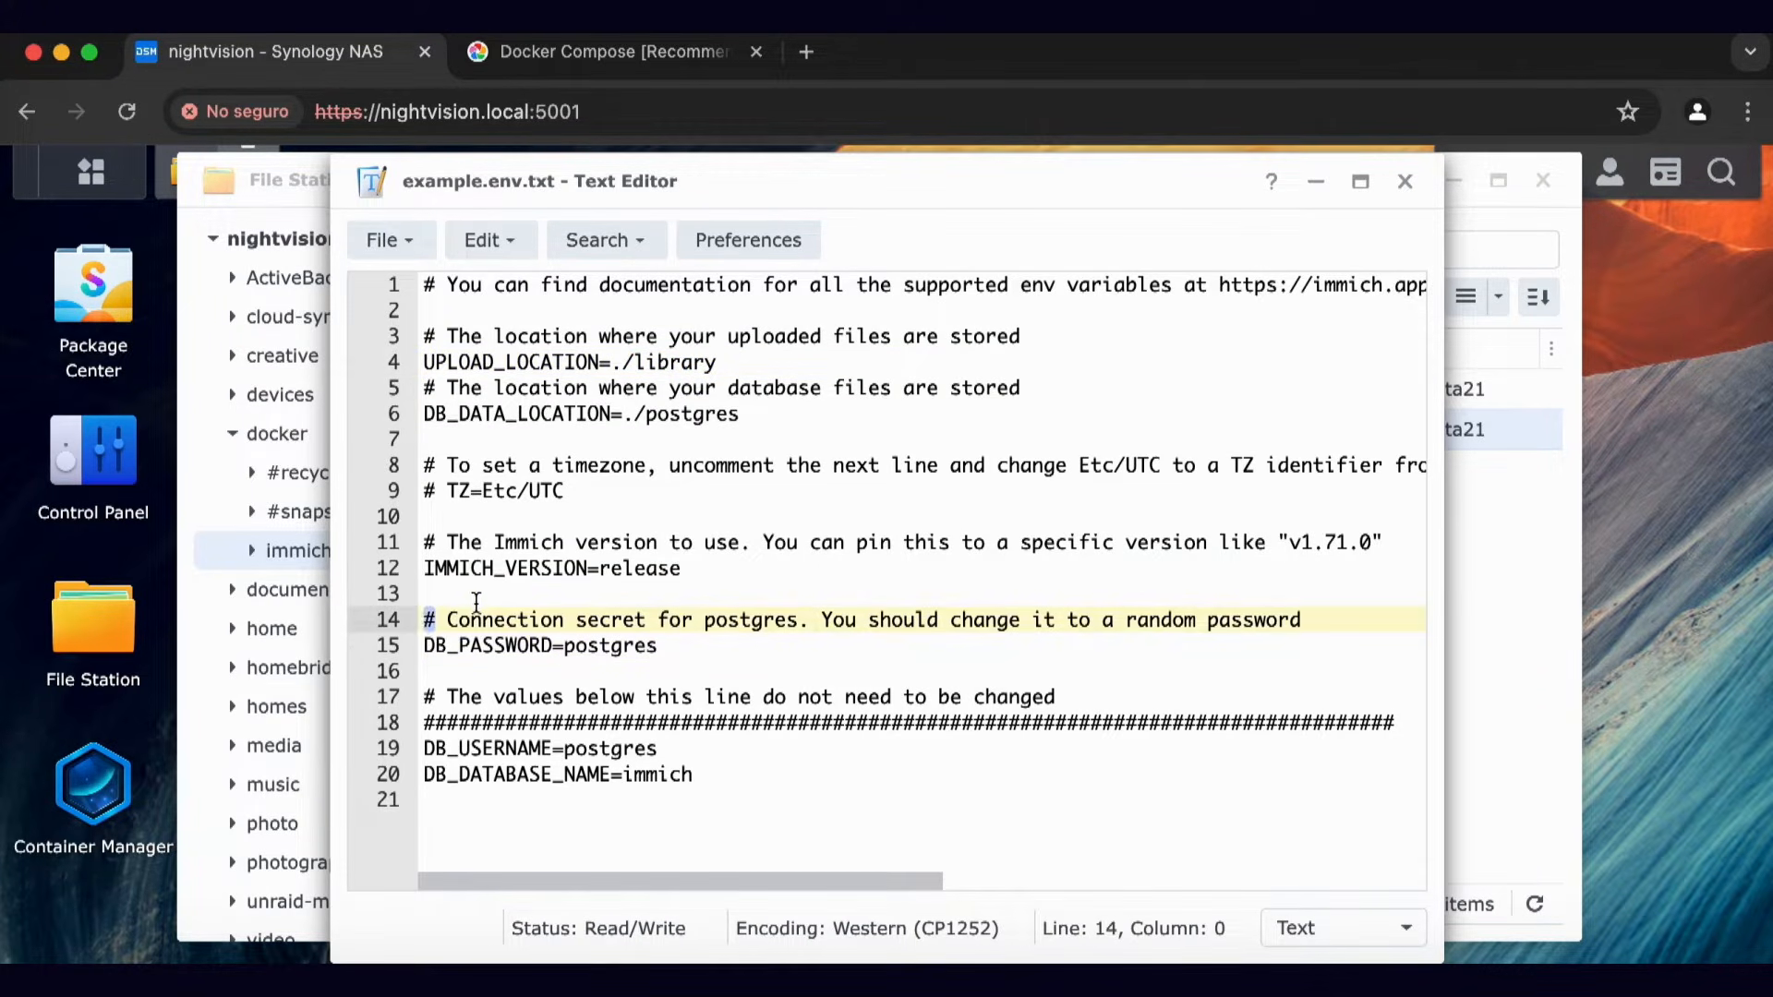
pyautogui.click(424, 594)
pyautogui.click(455, 617)
pyautogui.tripleClick(456, 618)
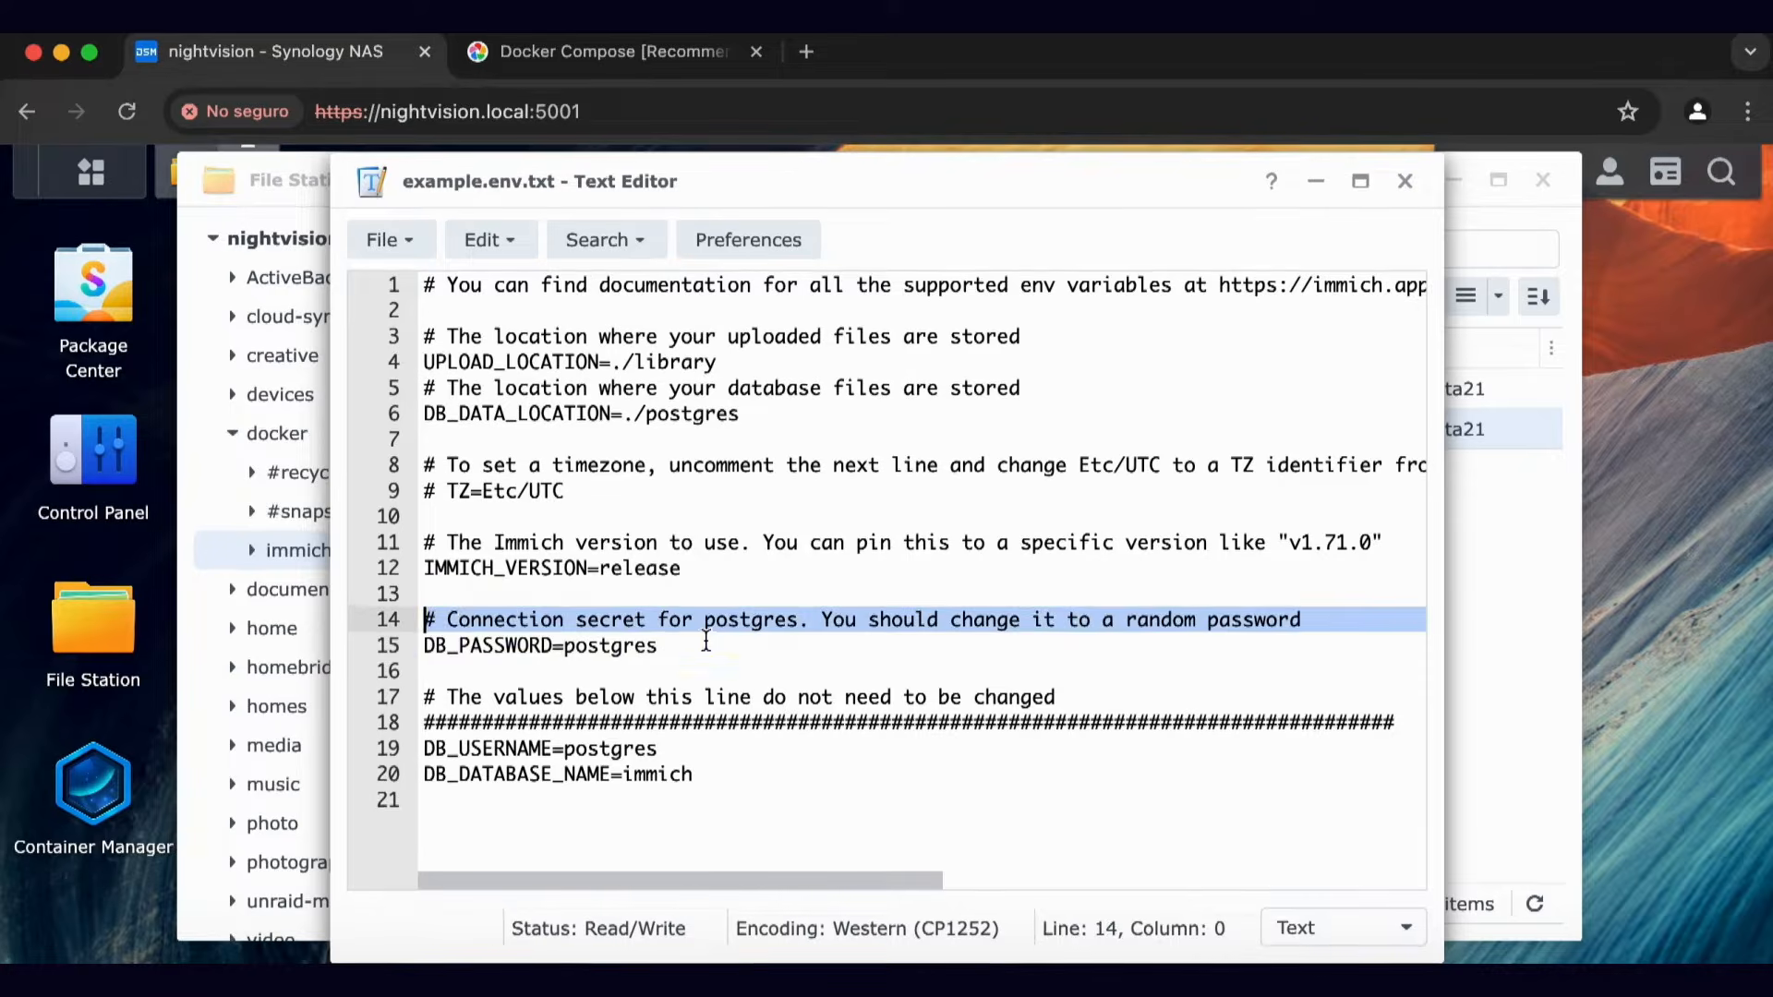
pyautogui.click(700, 640)
pyautogui.click(1404, 181)
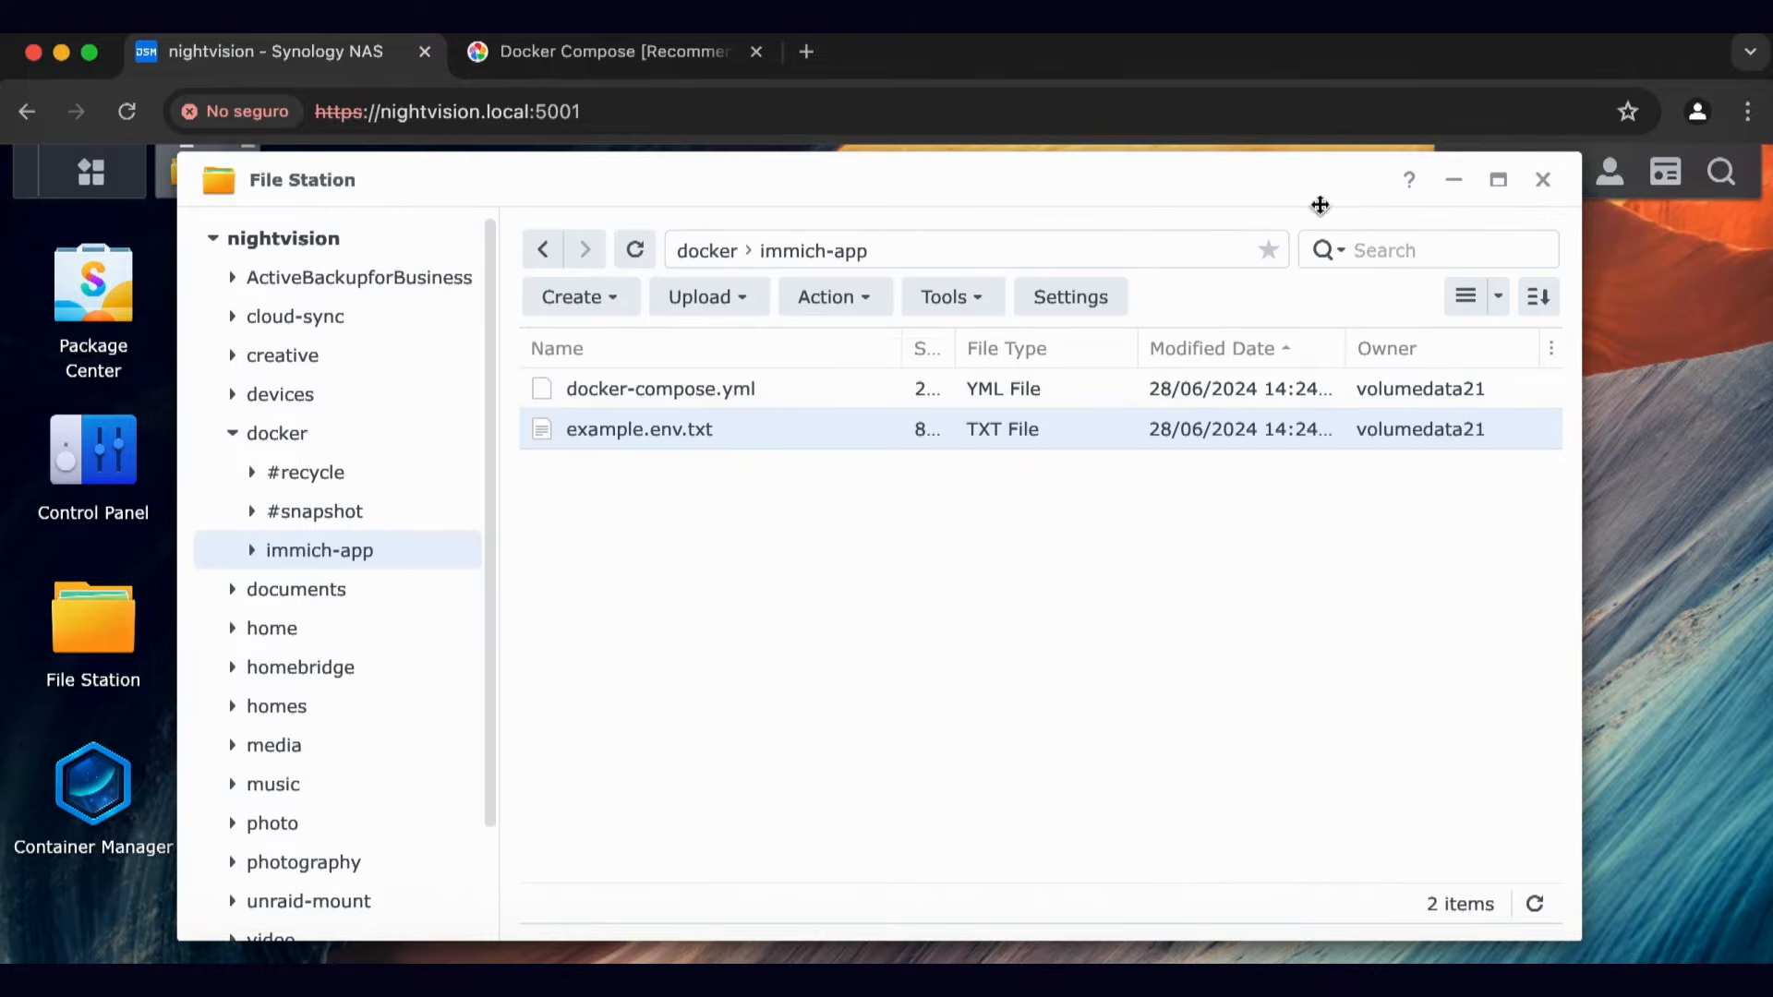
# Rename example.env.txt in the immich-app folder to example.env.yml.
pyautogui.rightClick(713, 429)
pyautogui.click(904, 762)
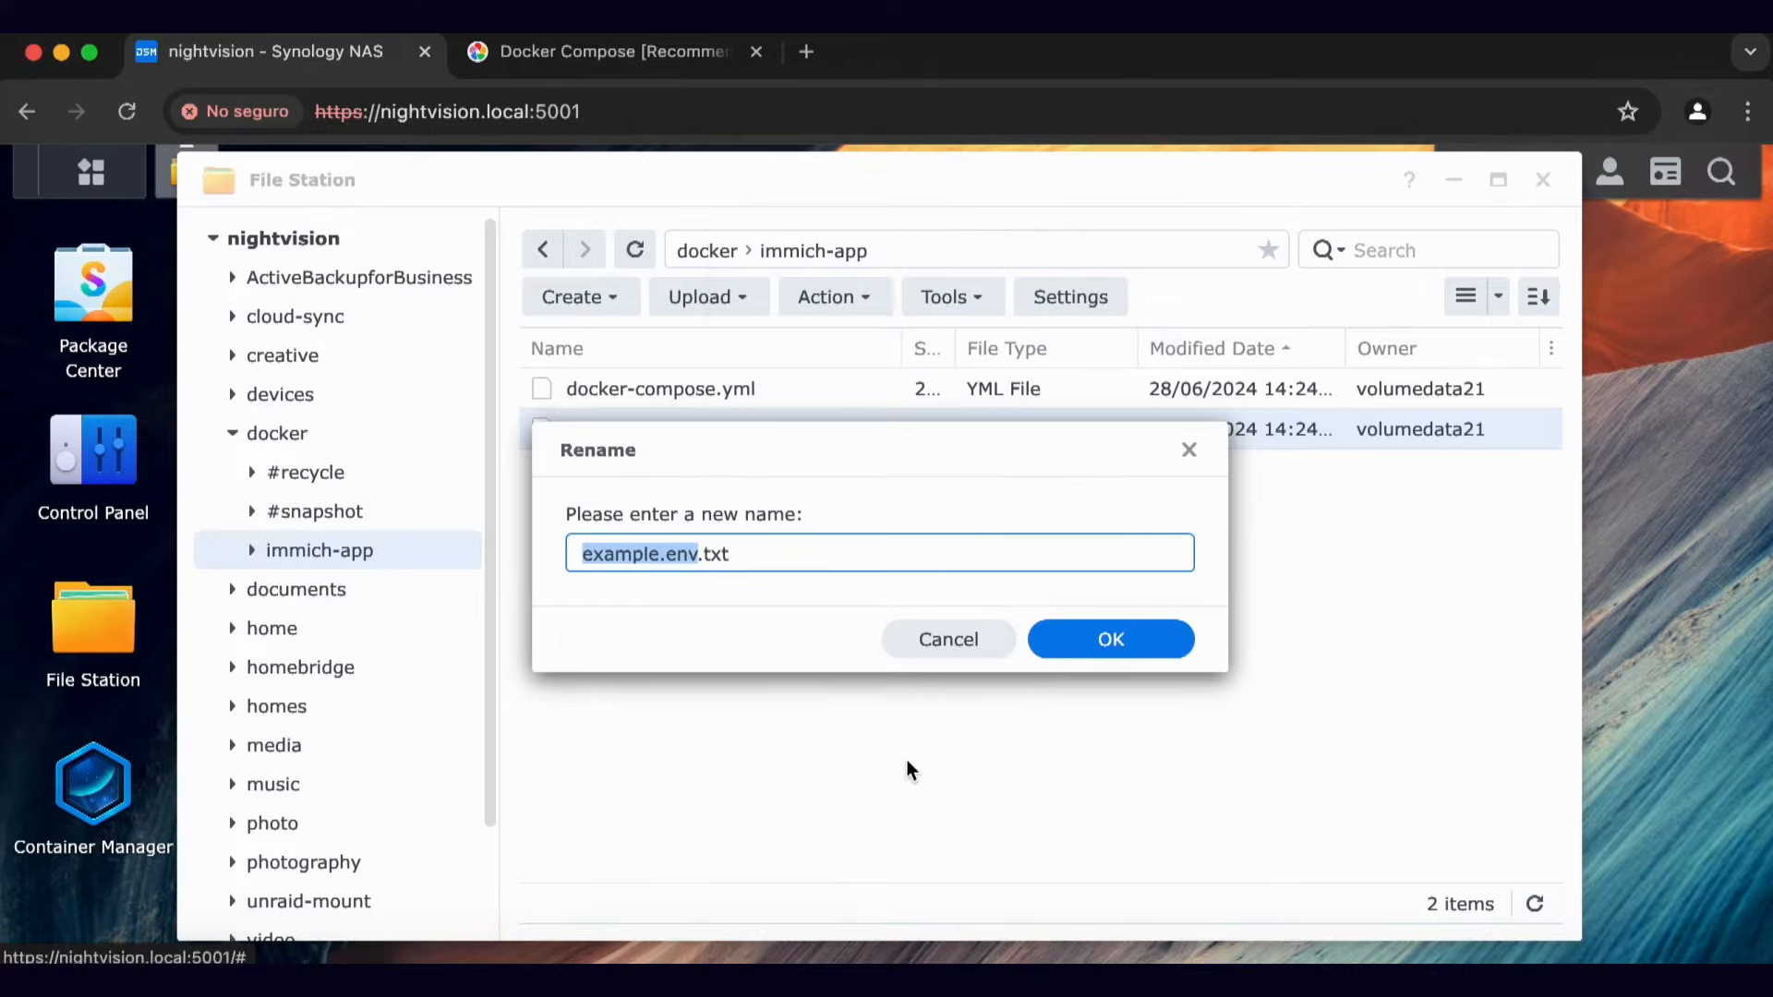
pyautogui.press('Right')
pyautogui.press('Delete')
pyautogui.press('Delete')
pyautogui.press('Delete')
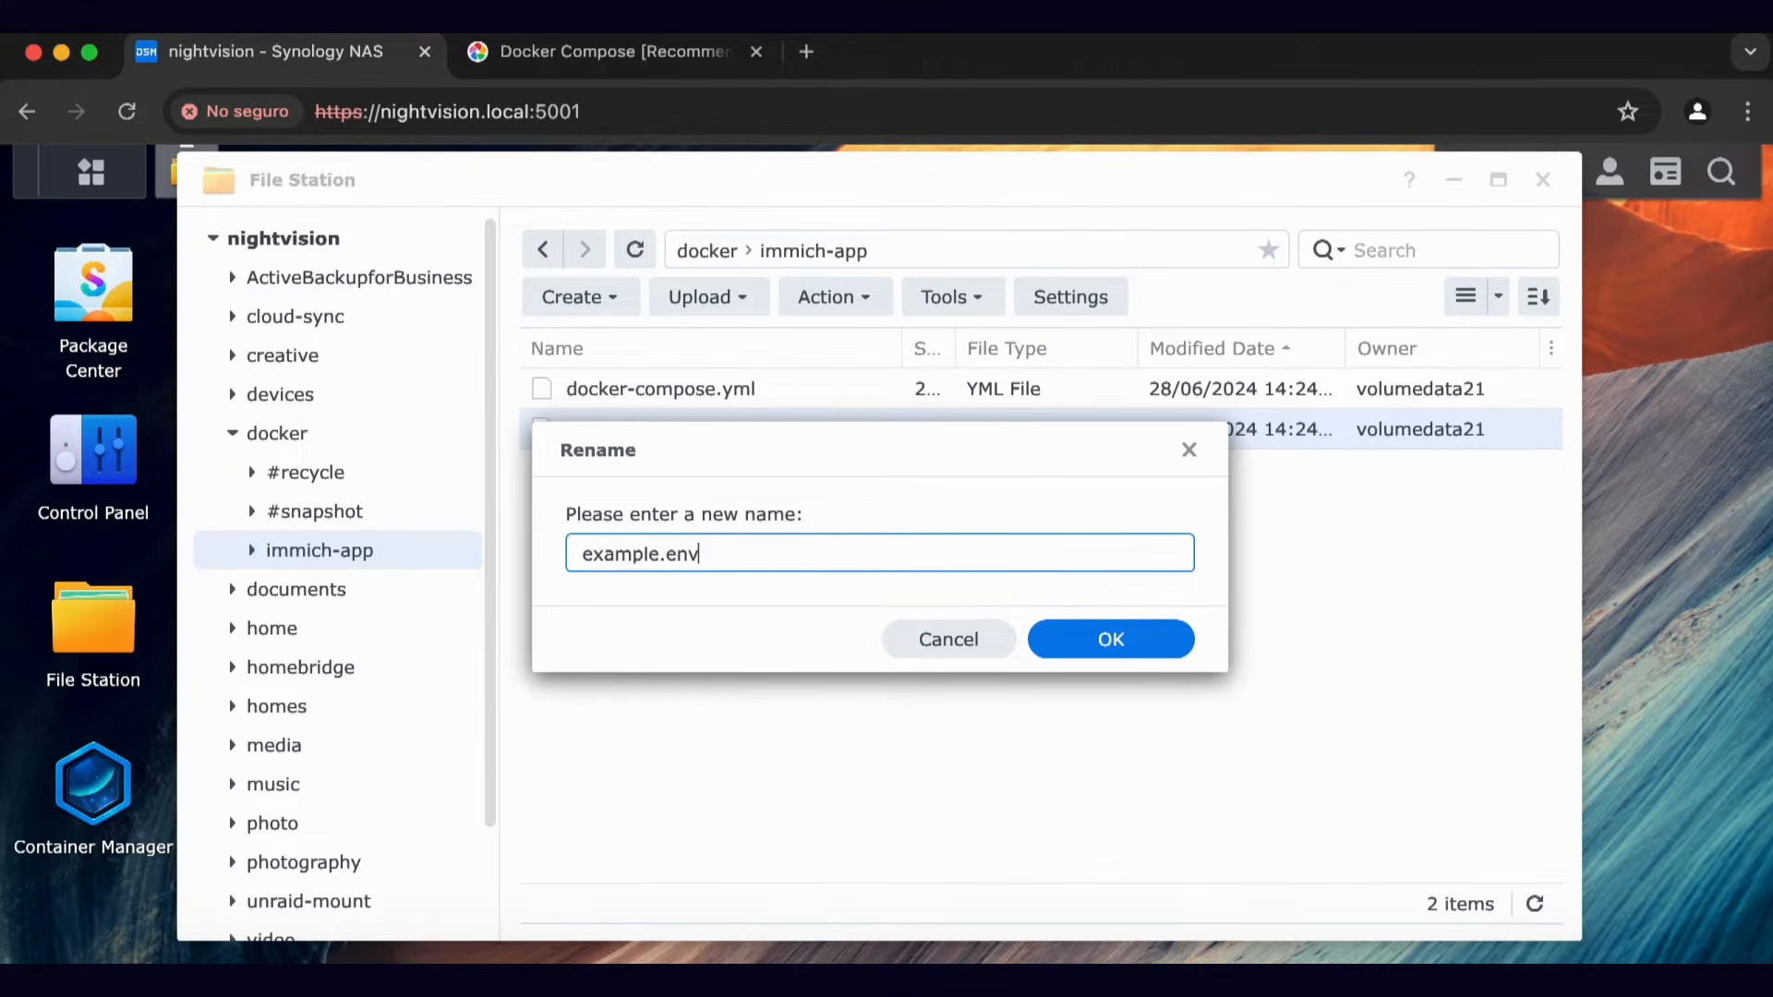
pyautogui.write('.yml')
pyautogui.press('Return')
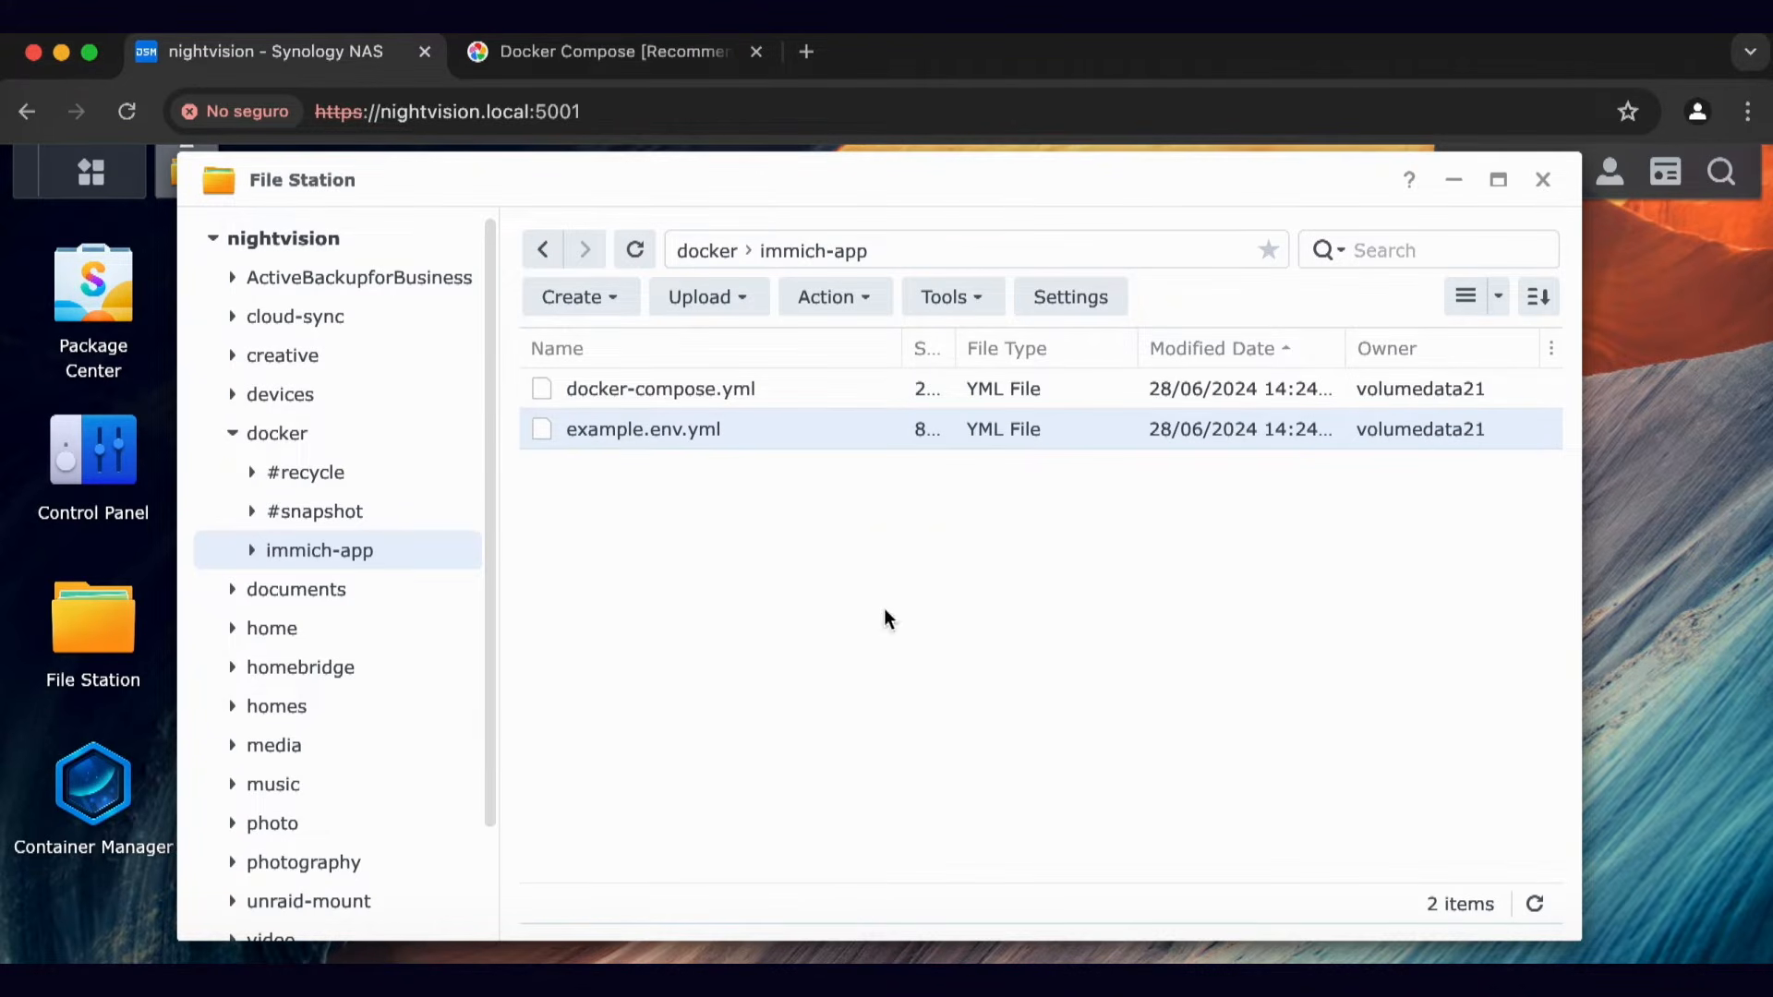
# Open example.env.yml in Text Editor and replace the DB_PASSWORD value with a random password.
pyautogui.rightClick(668, 419)
pyautogui.click(739, 306)
pyautogui.click(815, 492)
pyautogui.click(424, 542)
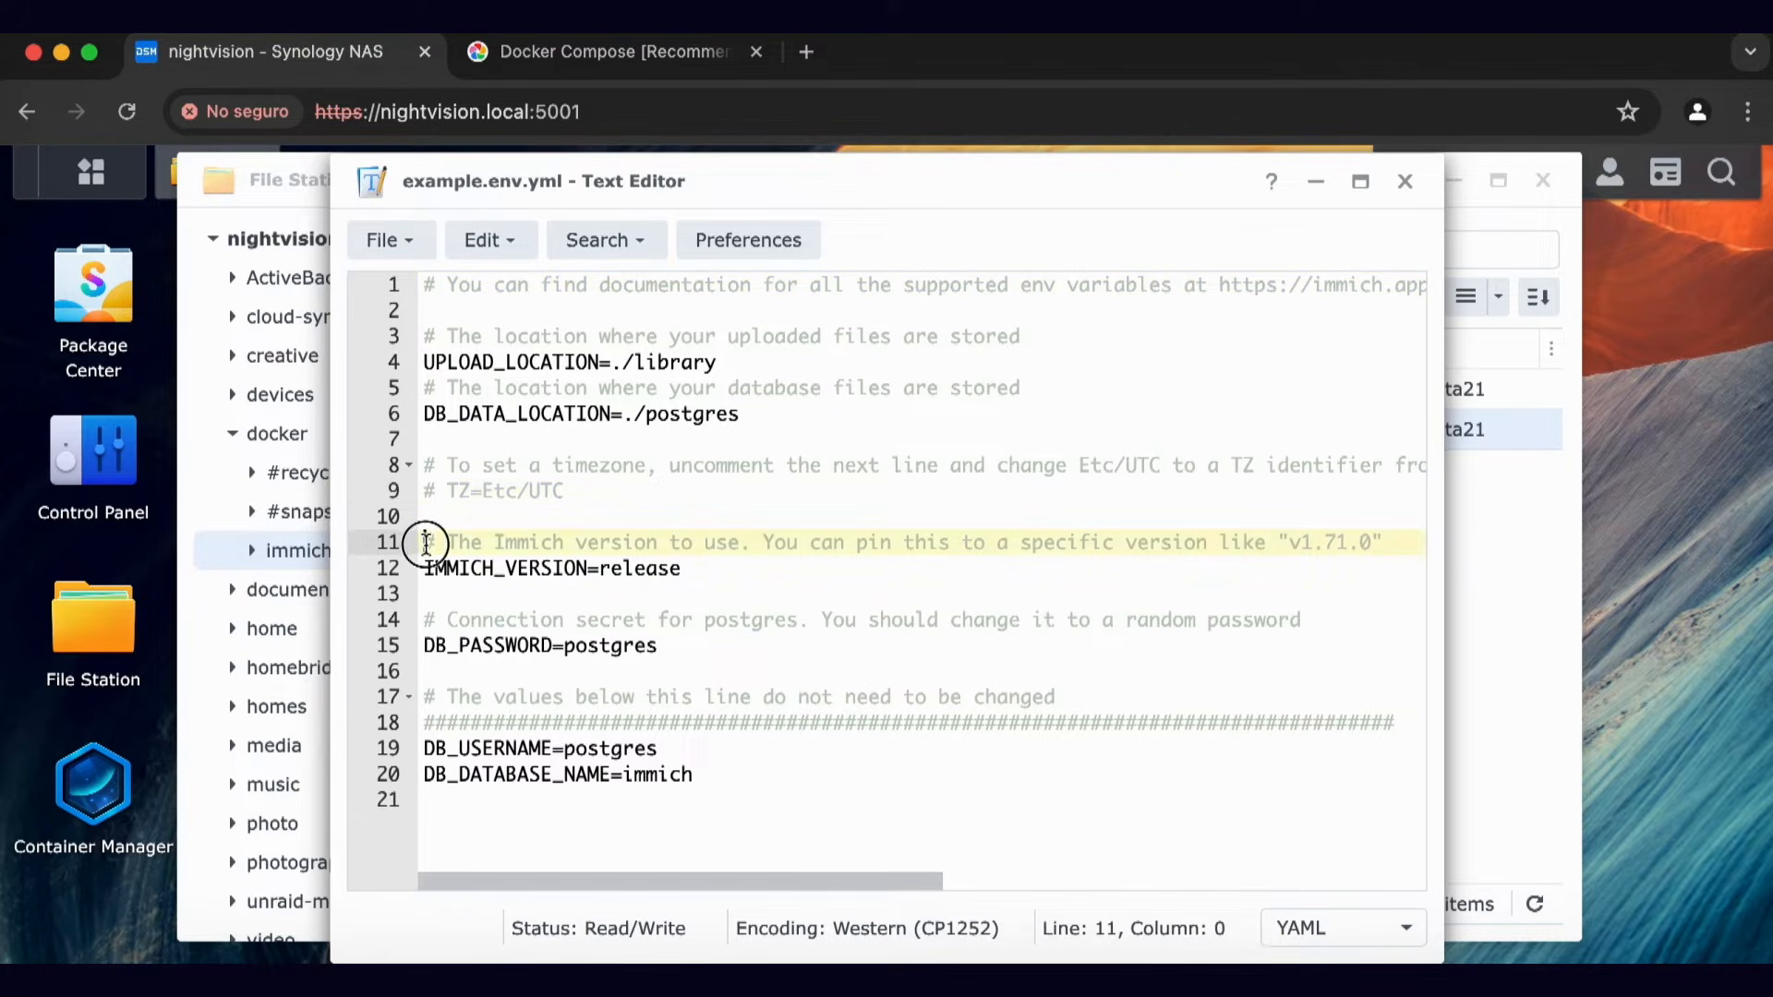
pyautogui.click(433, 543)
pyautogui.click(591, 645)
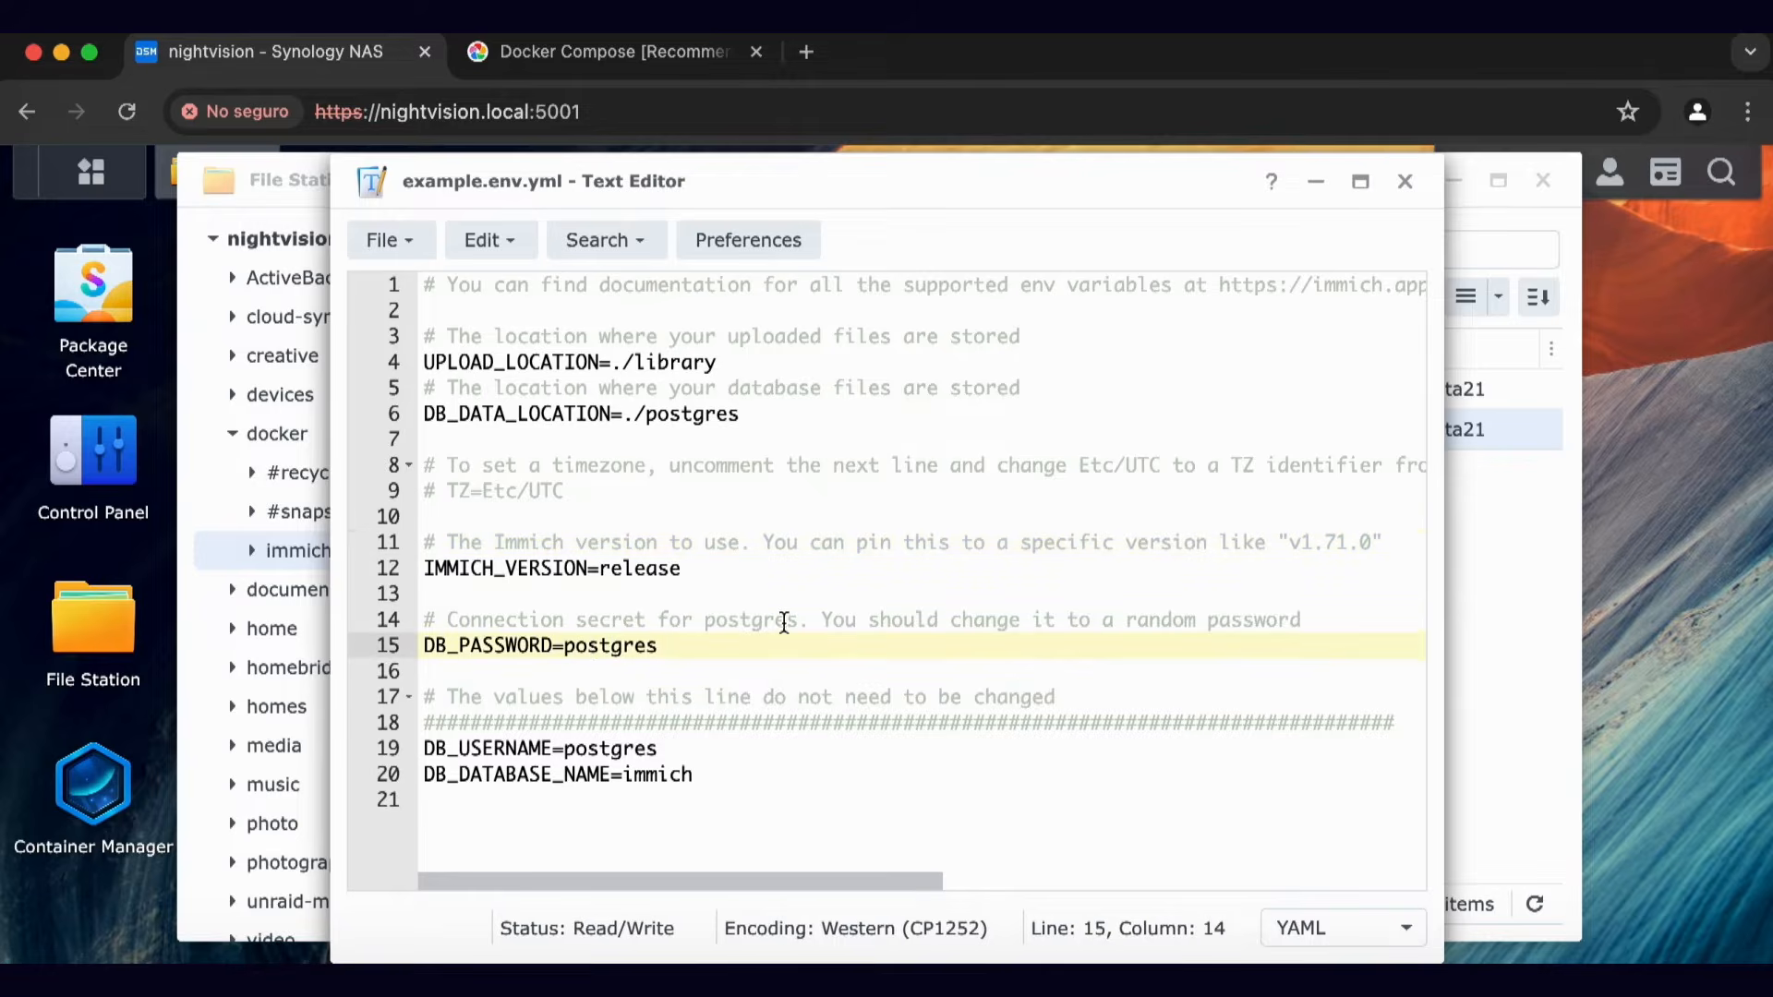
pyautogui.doubleClick(591, 646)
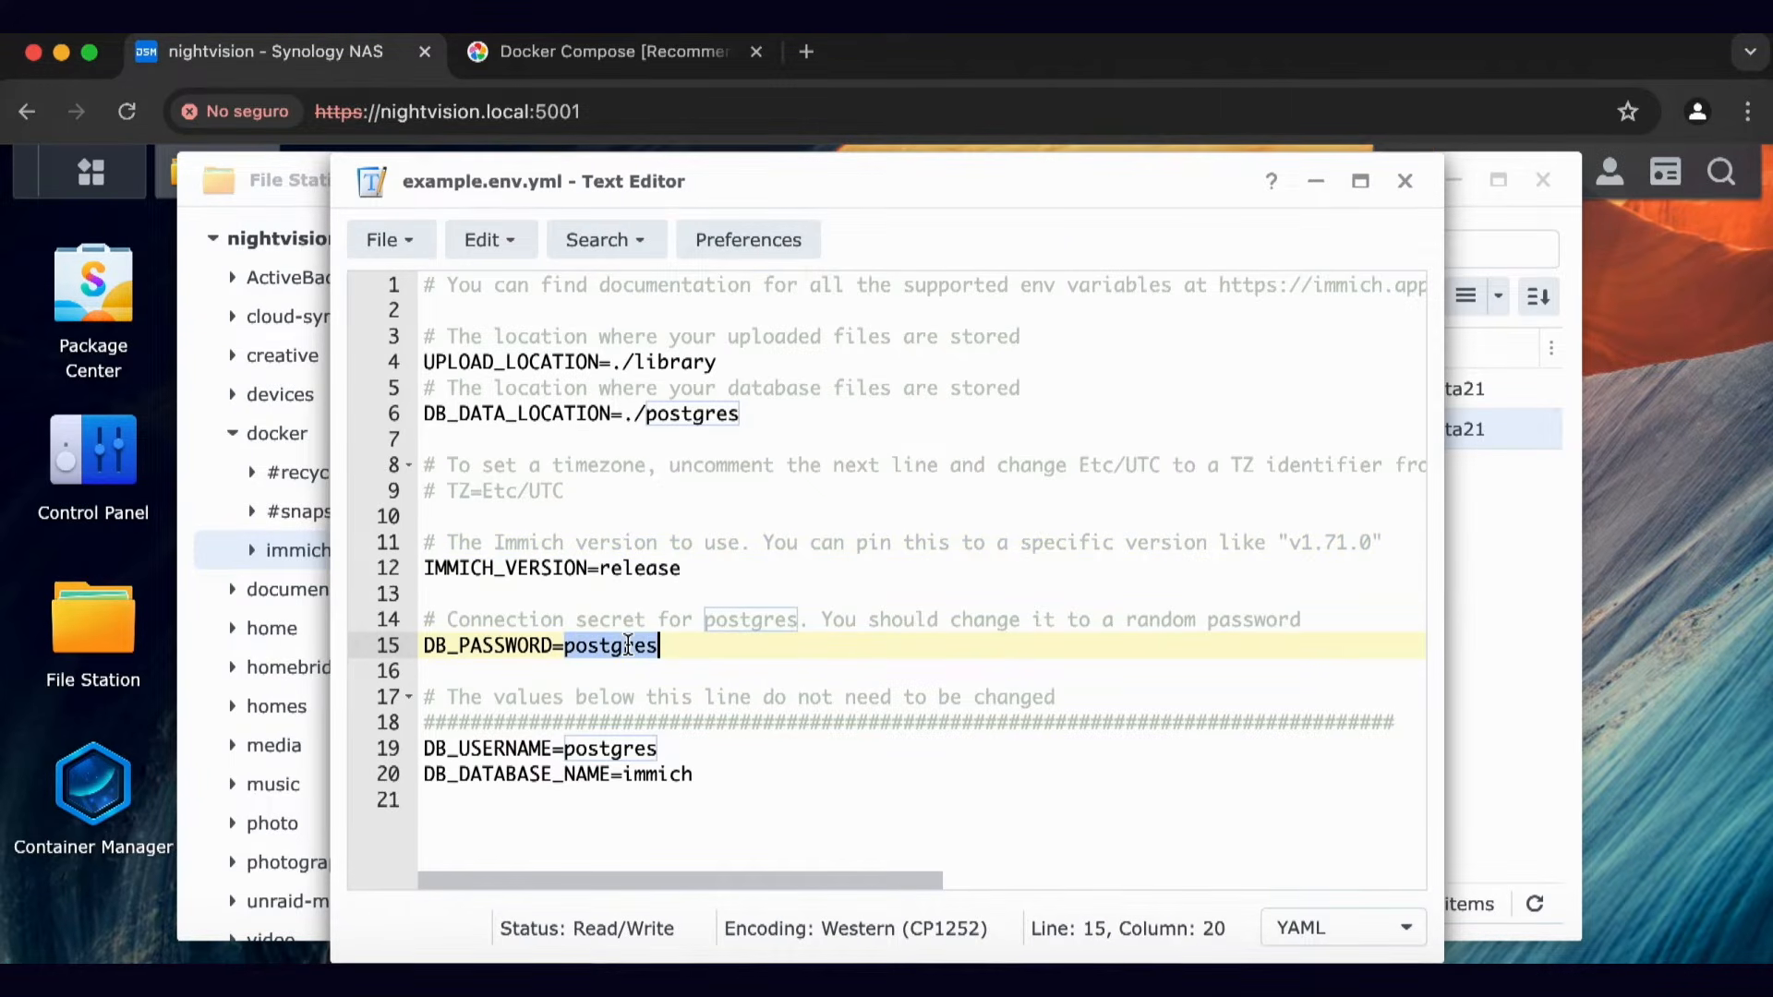
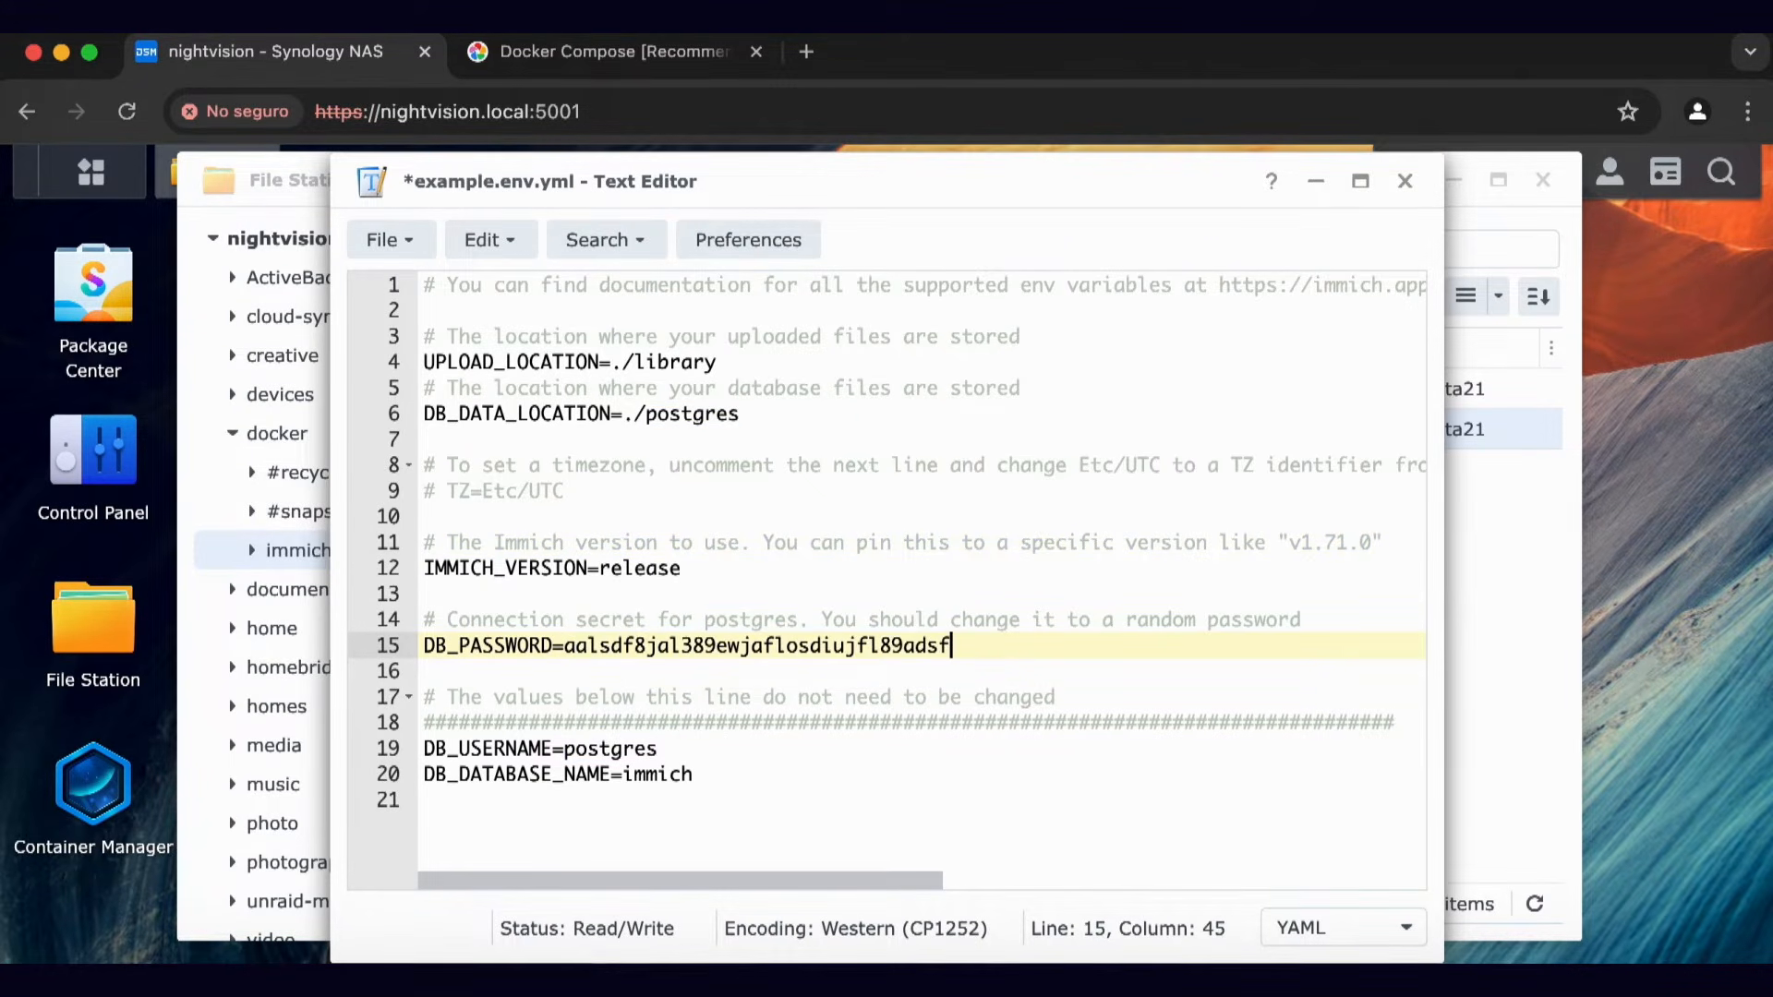
# Check the folder names in UPLOAD_LOCATION and DB_DATA_LOCATION, then save and close example.env.yml.
pyautogui.click(419, 238)
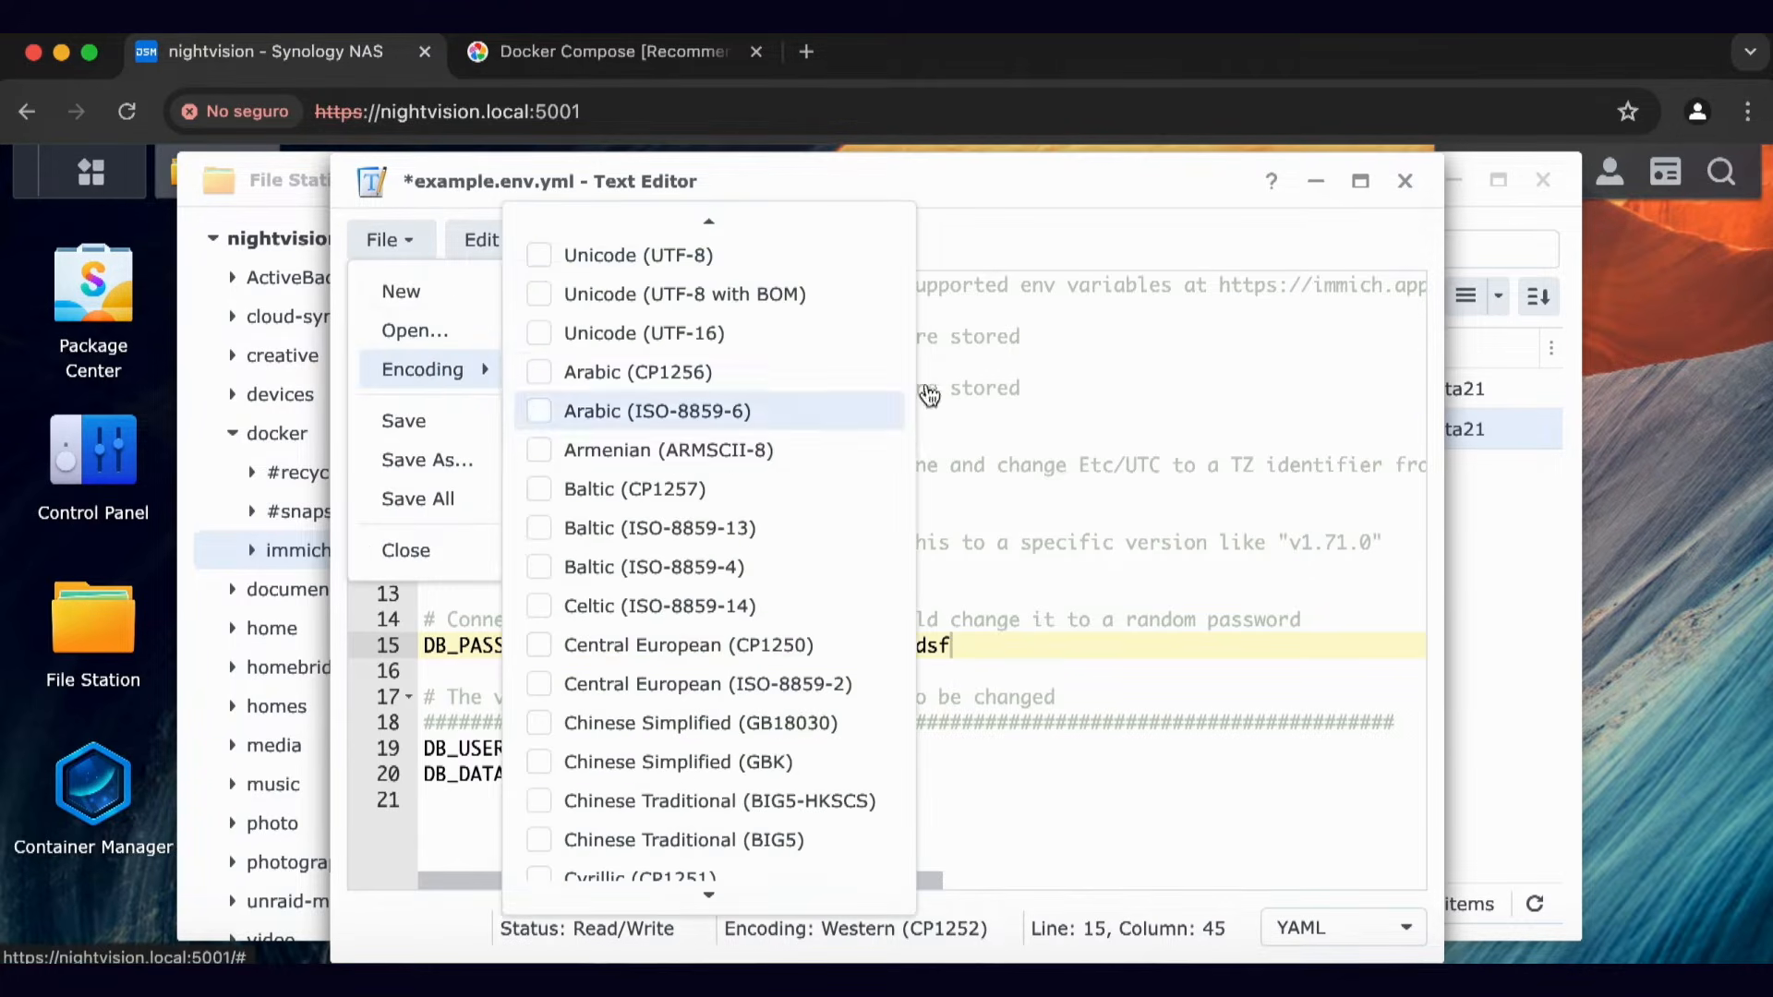
pyautogui.click(1152, 437)
pyautogui.moveTo(638, 362); pyautogui.dragTo(719, 360)
pyautogui.click(719, 360)
pyautogui.moveTo(643, 414); pyautogui.dragTo(748, 411)
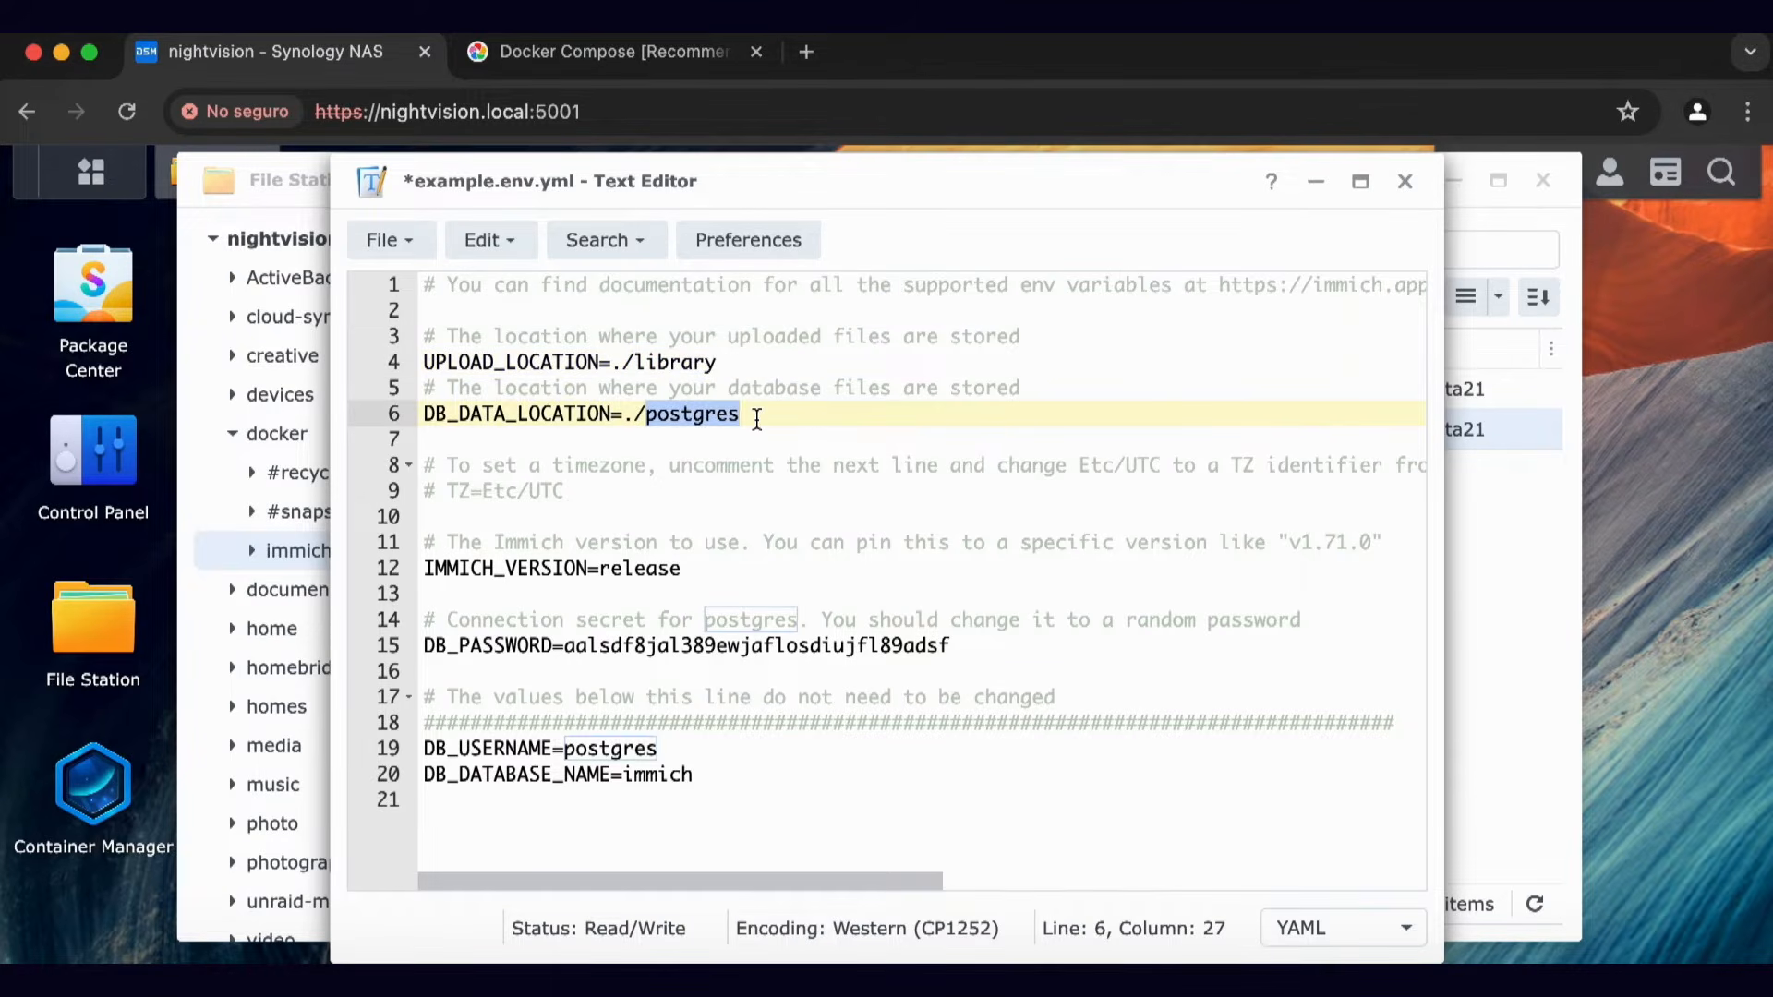
pyautogui.click(756, 418)
pyautogui.click(392, 242)
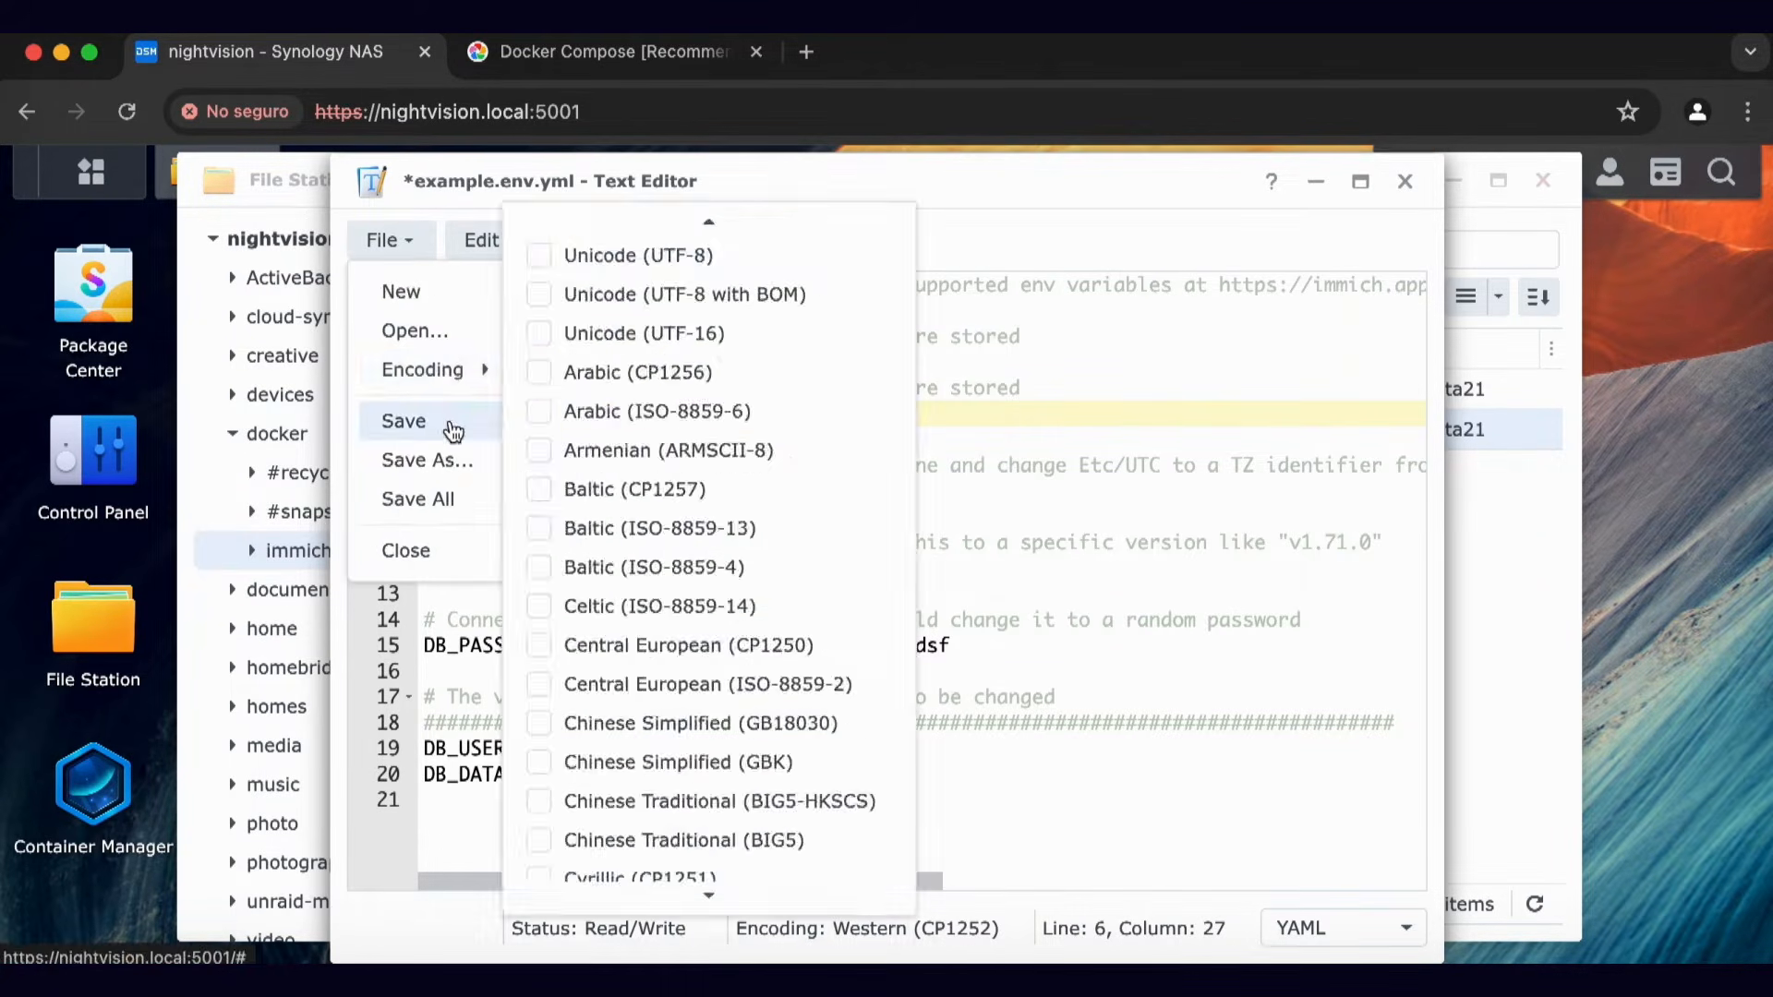
pyautogui.click(448, 419)
pyautogui.click(1405, 181)
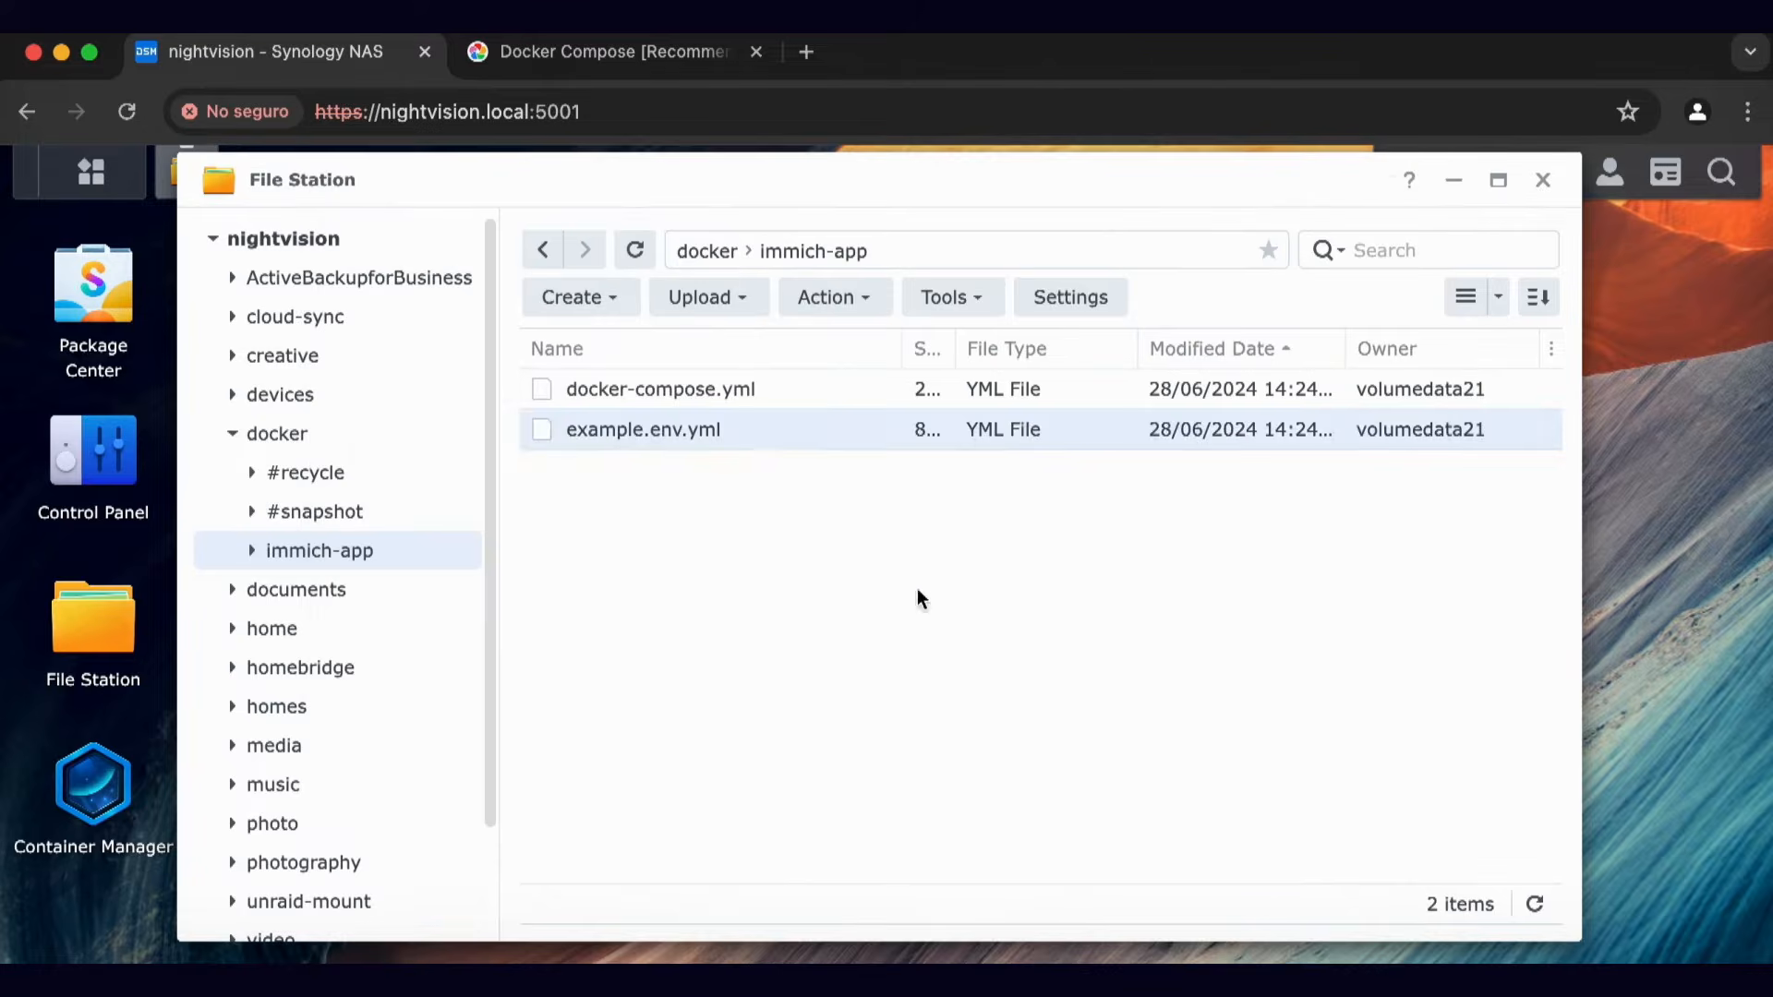
# Create two folders named library and postgres inside the immich-app folder.
pyautogui.rightClick(729, 565)
pyautogui.click(873, 480)
pyautogui.write('library')
pyautogui.press('Return')
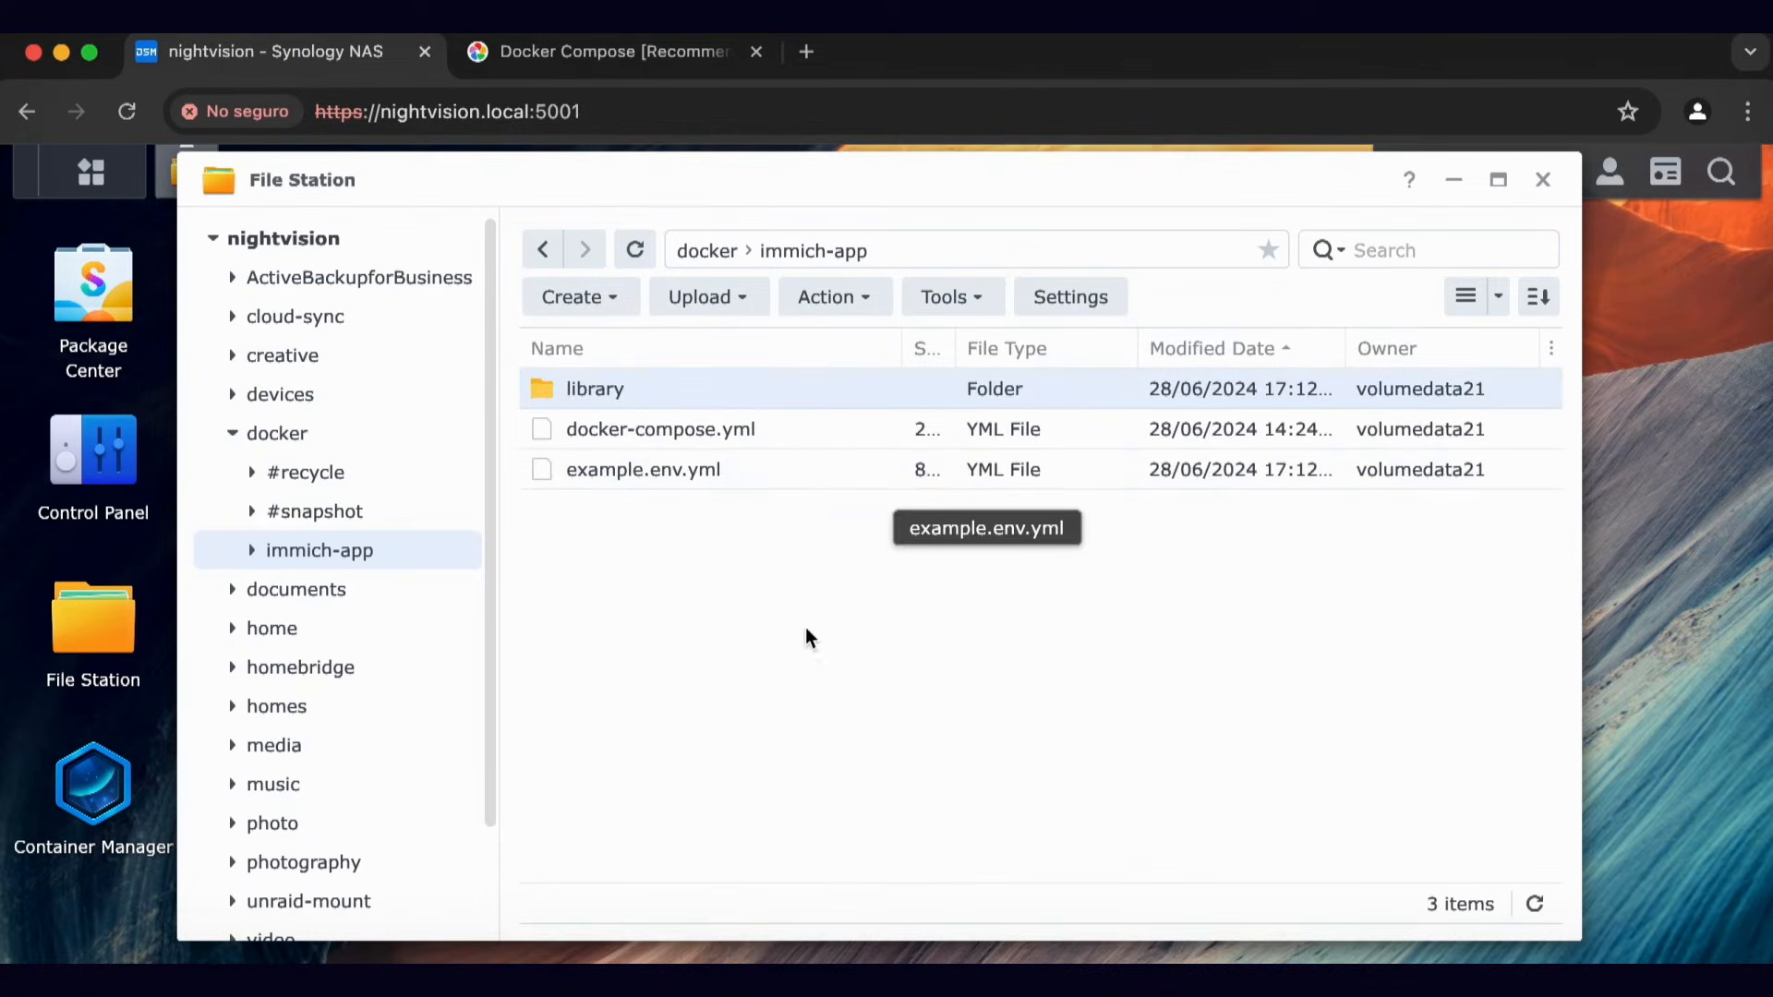
pyautogui.rightClick(791, 612)
pyautogui.click(842, 482)
pyautogui.write('postgres')
pyautogui.press('Return')
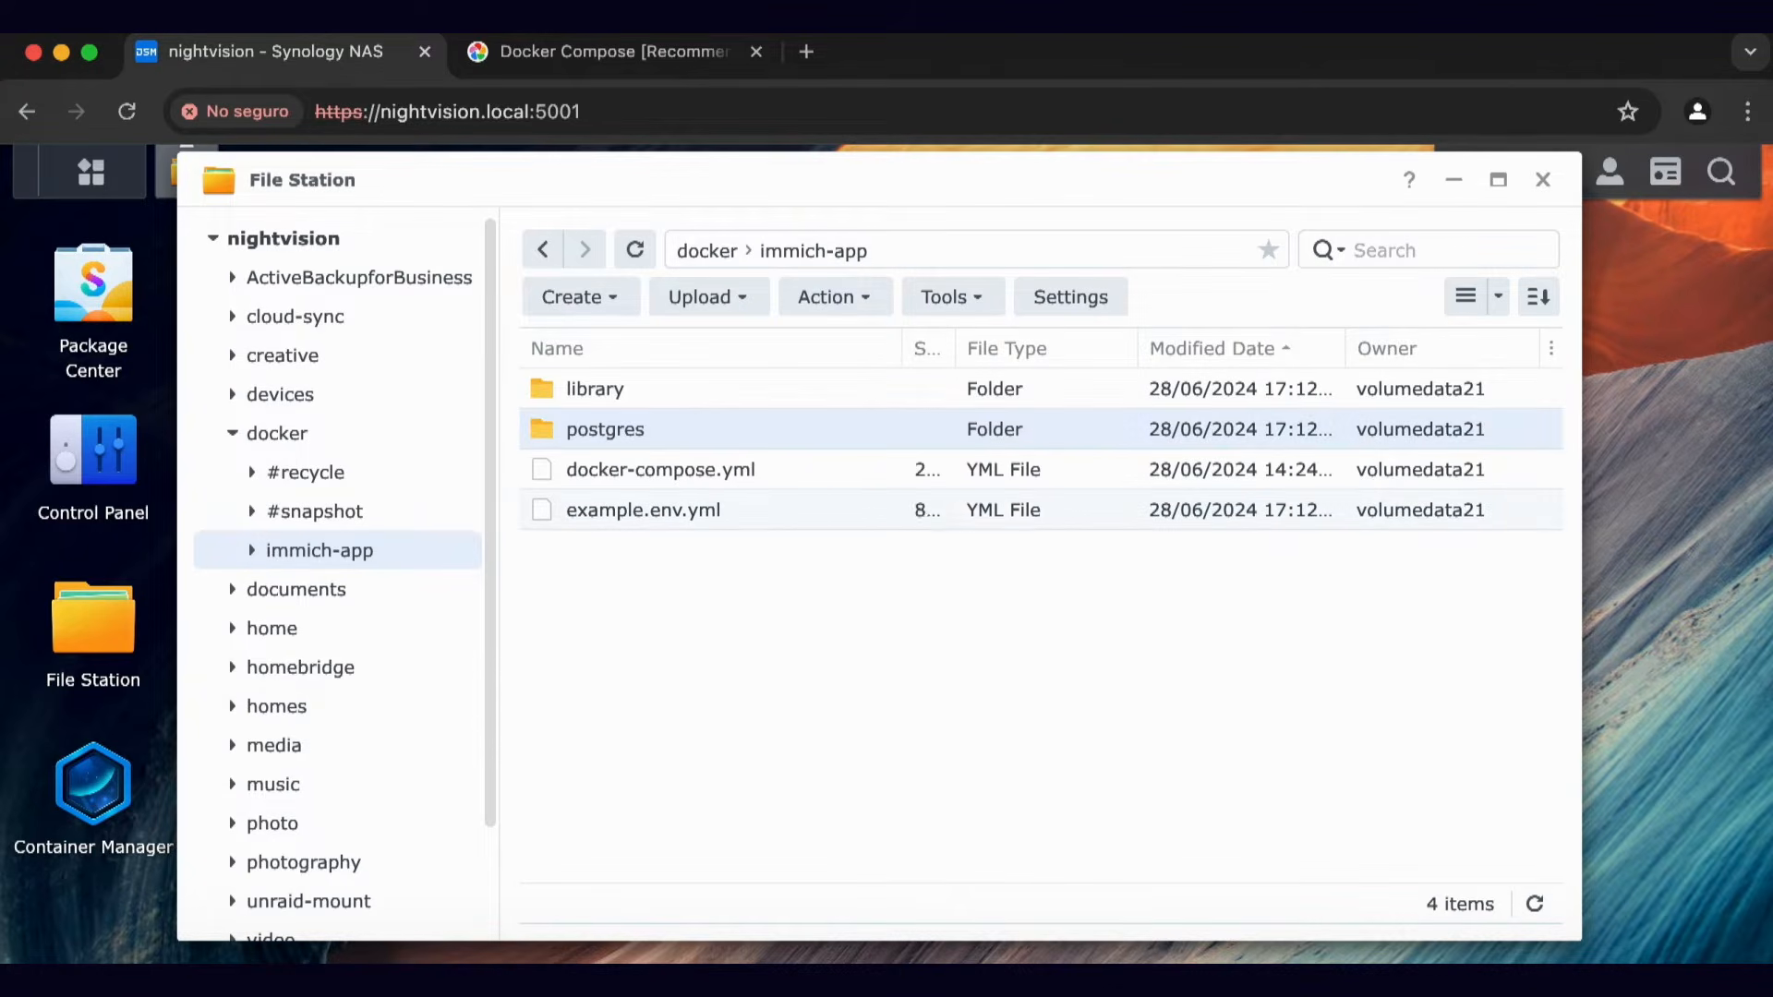
# Open docker-compose.yml in Text Editor and examine the port mapping of the immich-server service.
pyautogui.rightClick(726, 476)
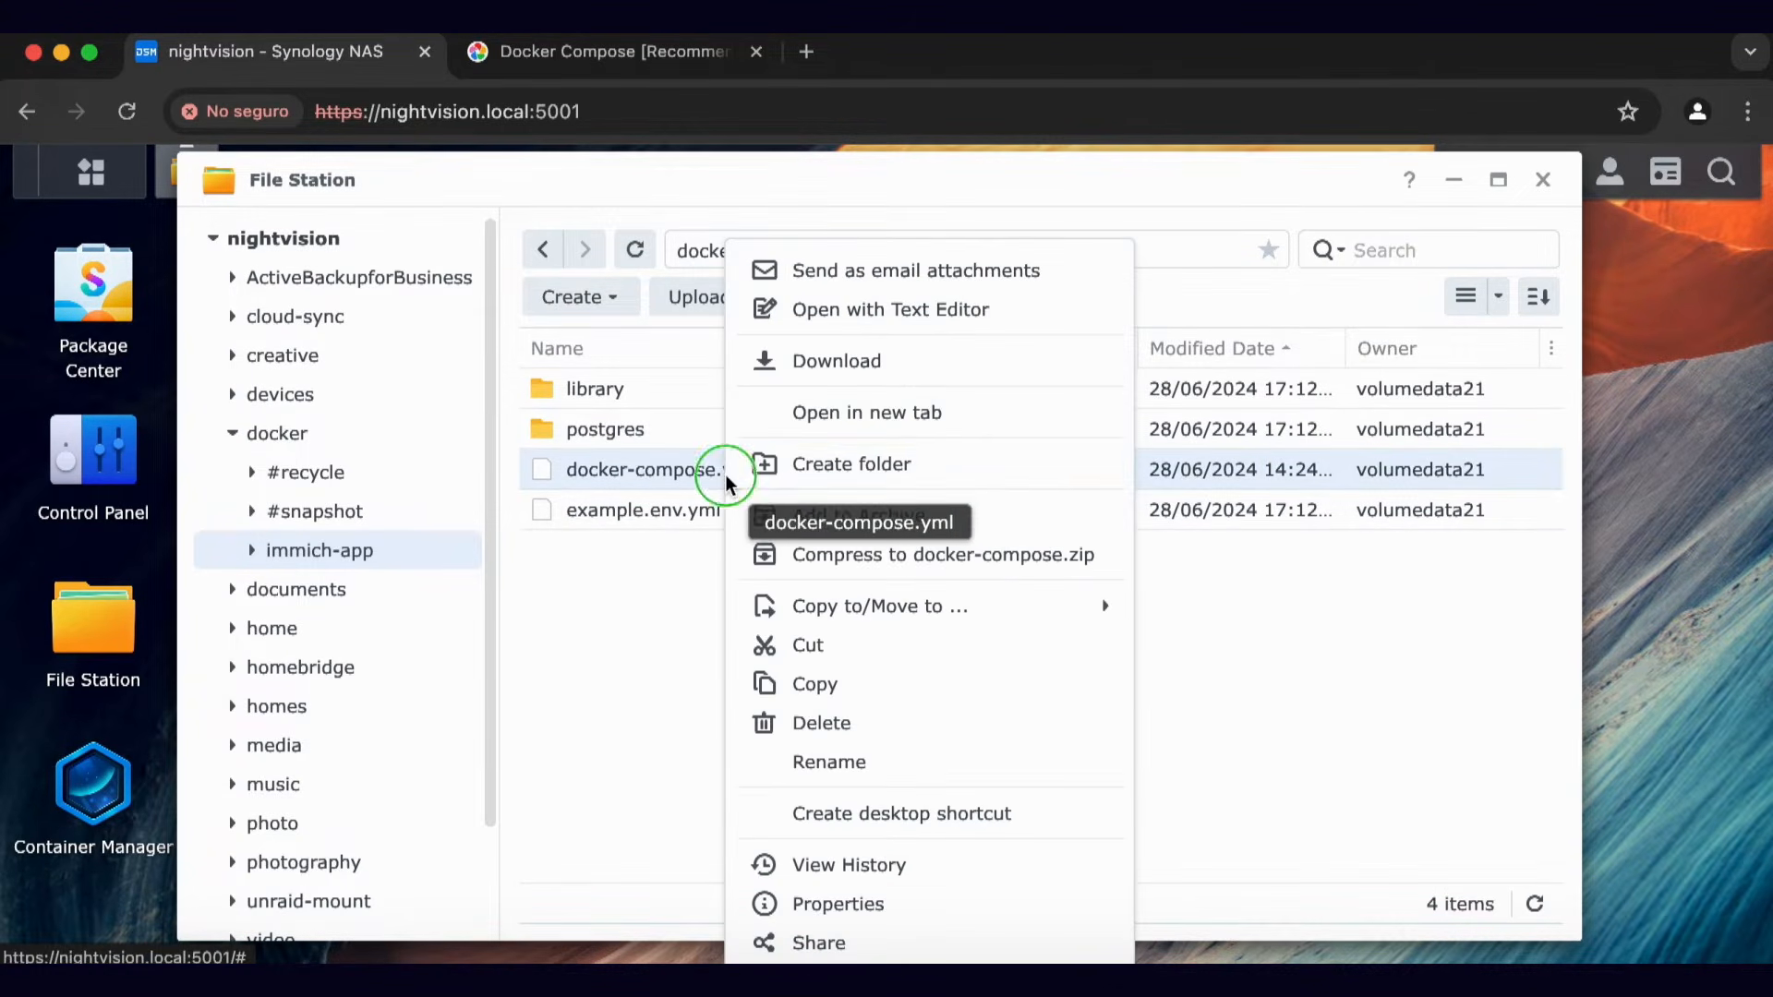
pyautogui.click(889, 317)
pyautogui.moveTo(834, 362); pyautogui.dragTo(794, 393)
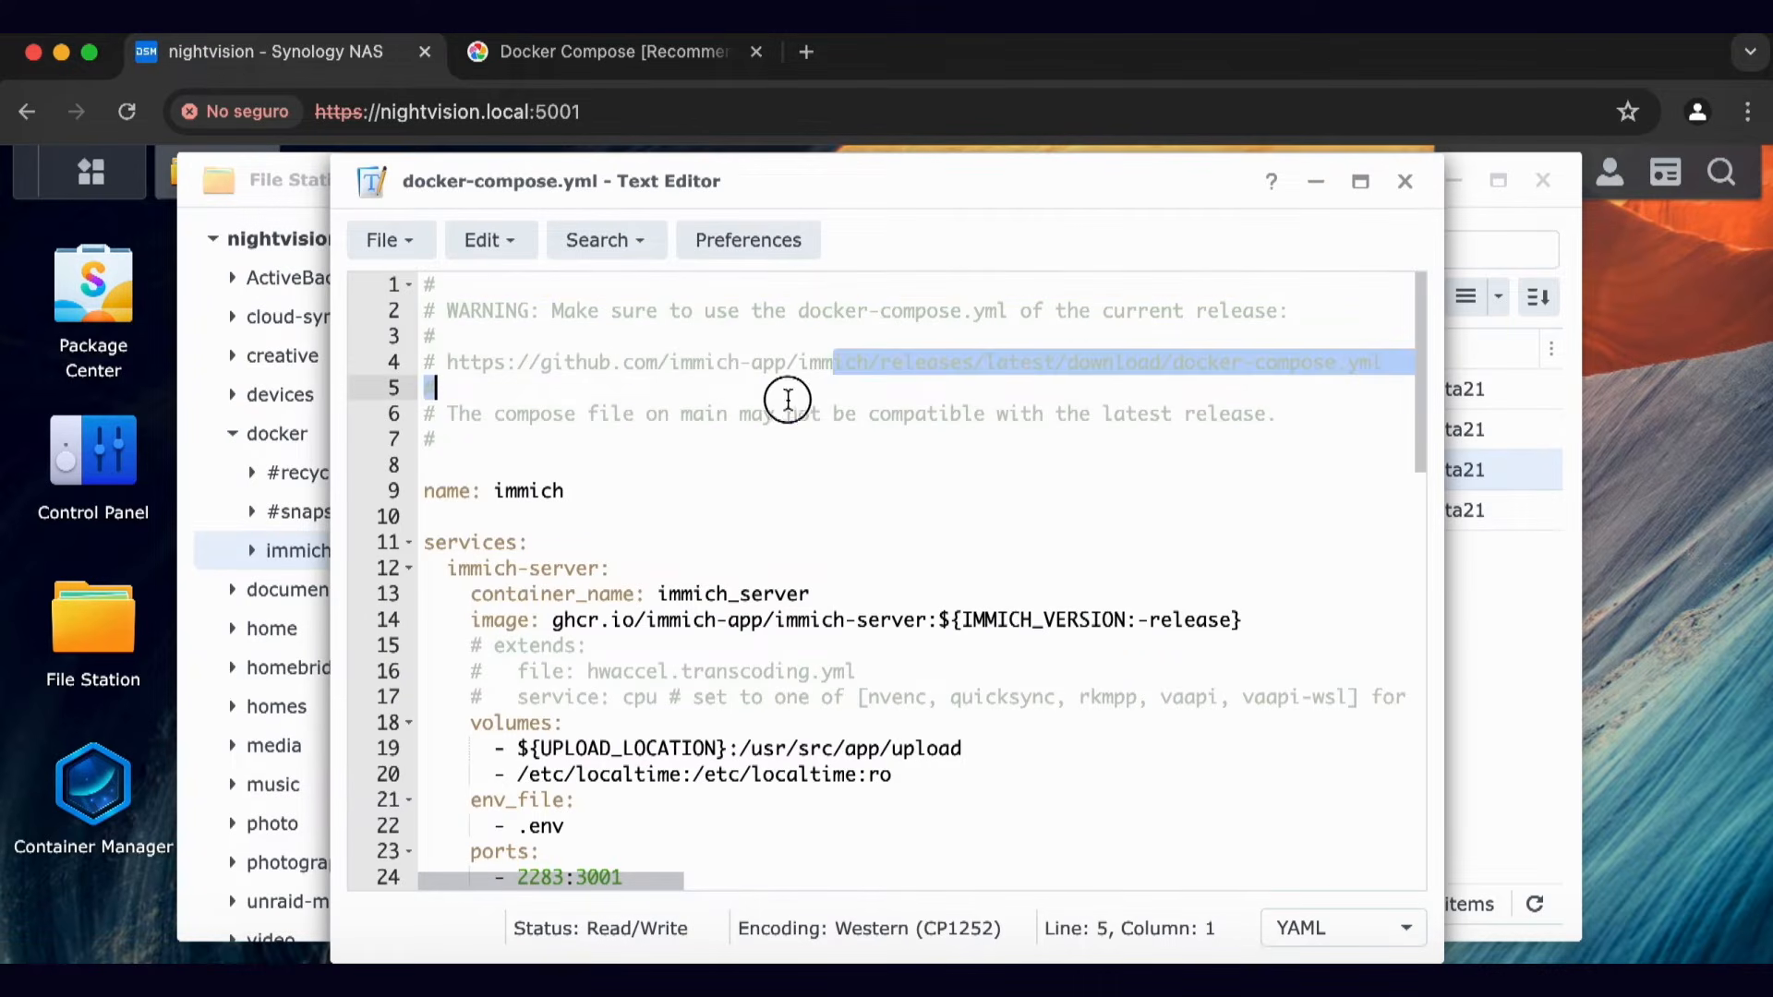
pyautogui.click(829, 446)
pyautogui.moveTo(1418, 306); pyautogui.dragTo(1396, 429)
pyautogui.doubleClick(539, 498)
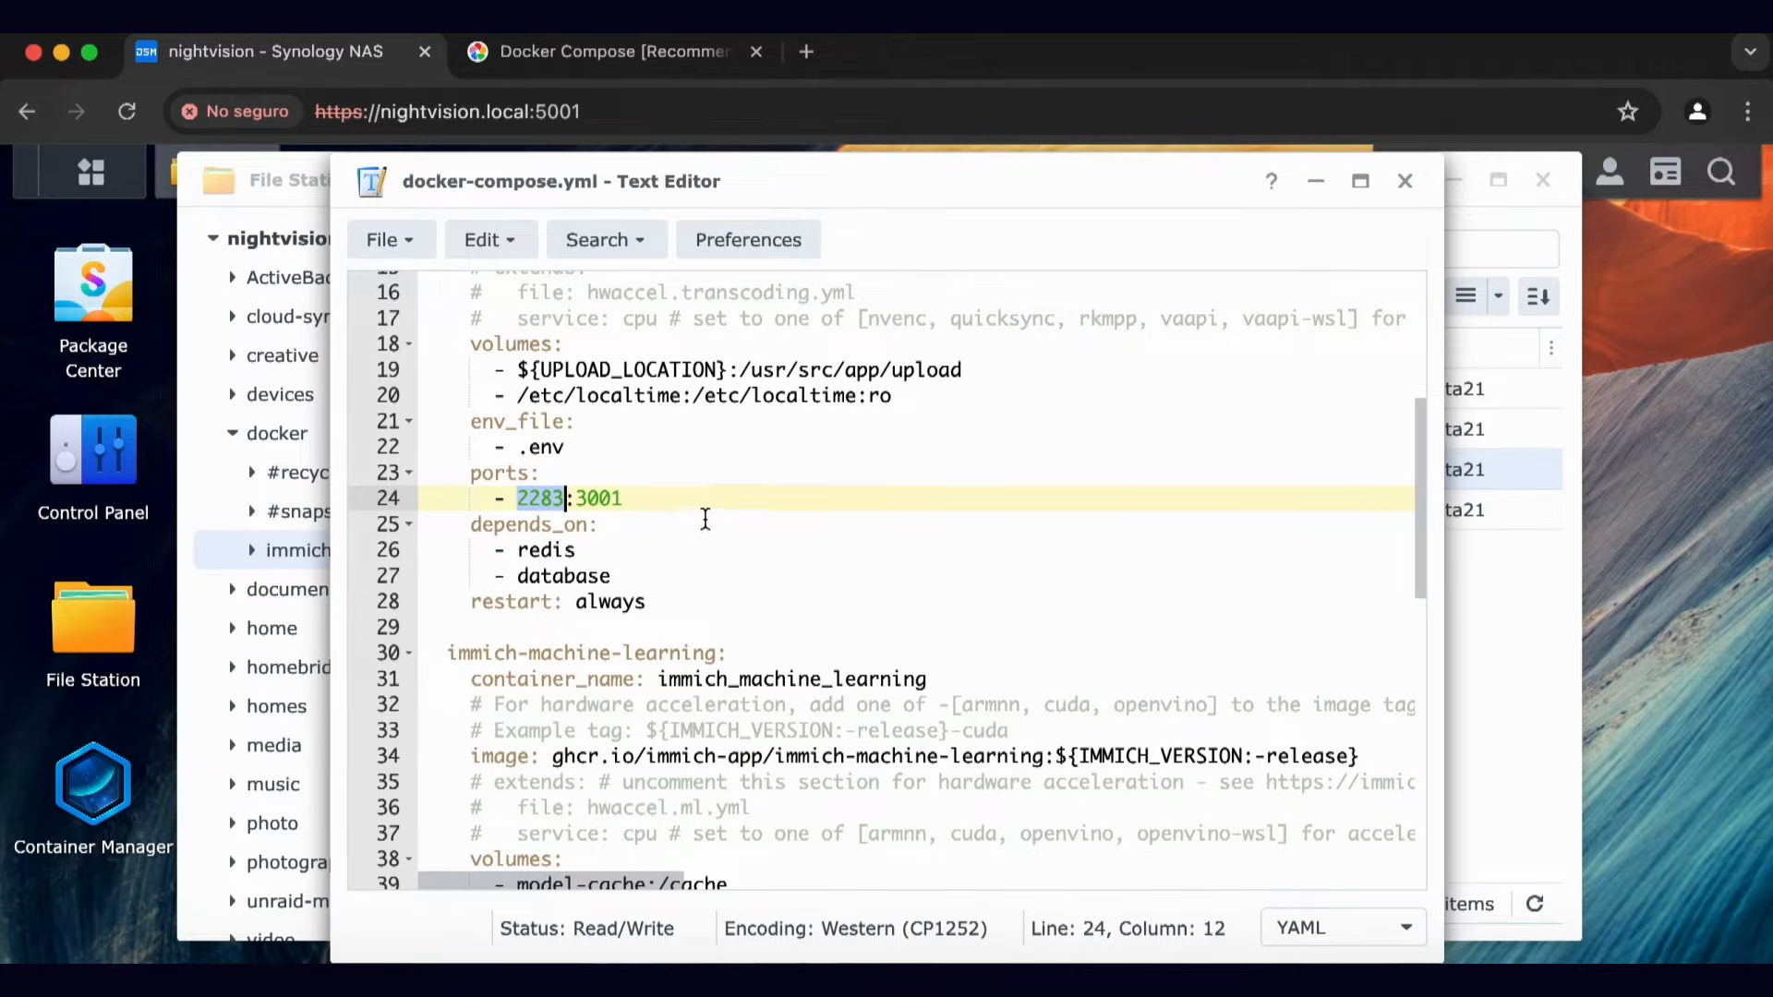
pyautogui.click(793, 479)
pyautogui.click(729, 487)
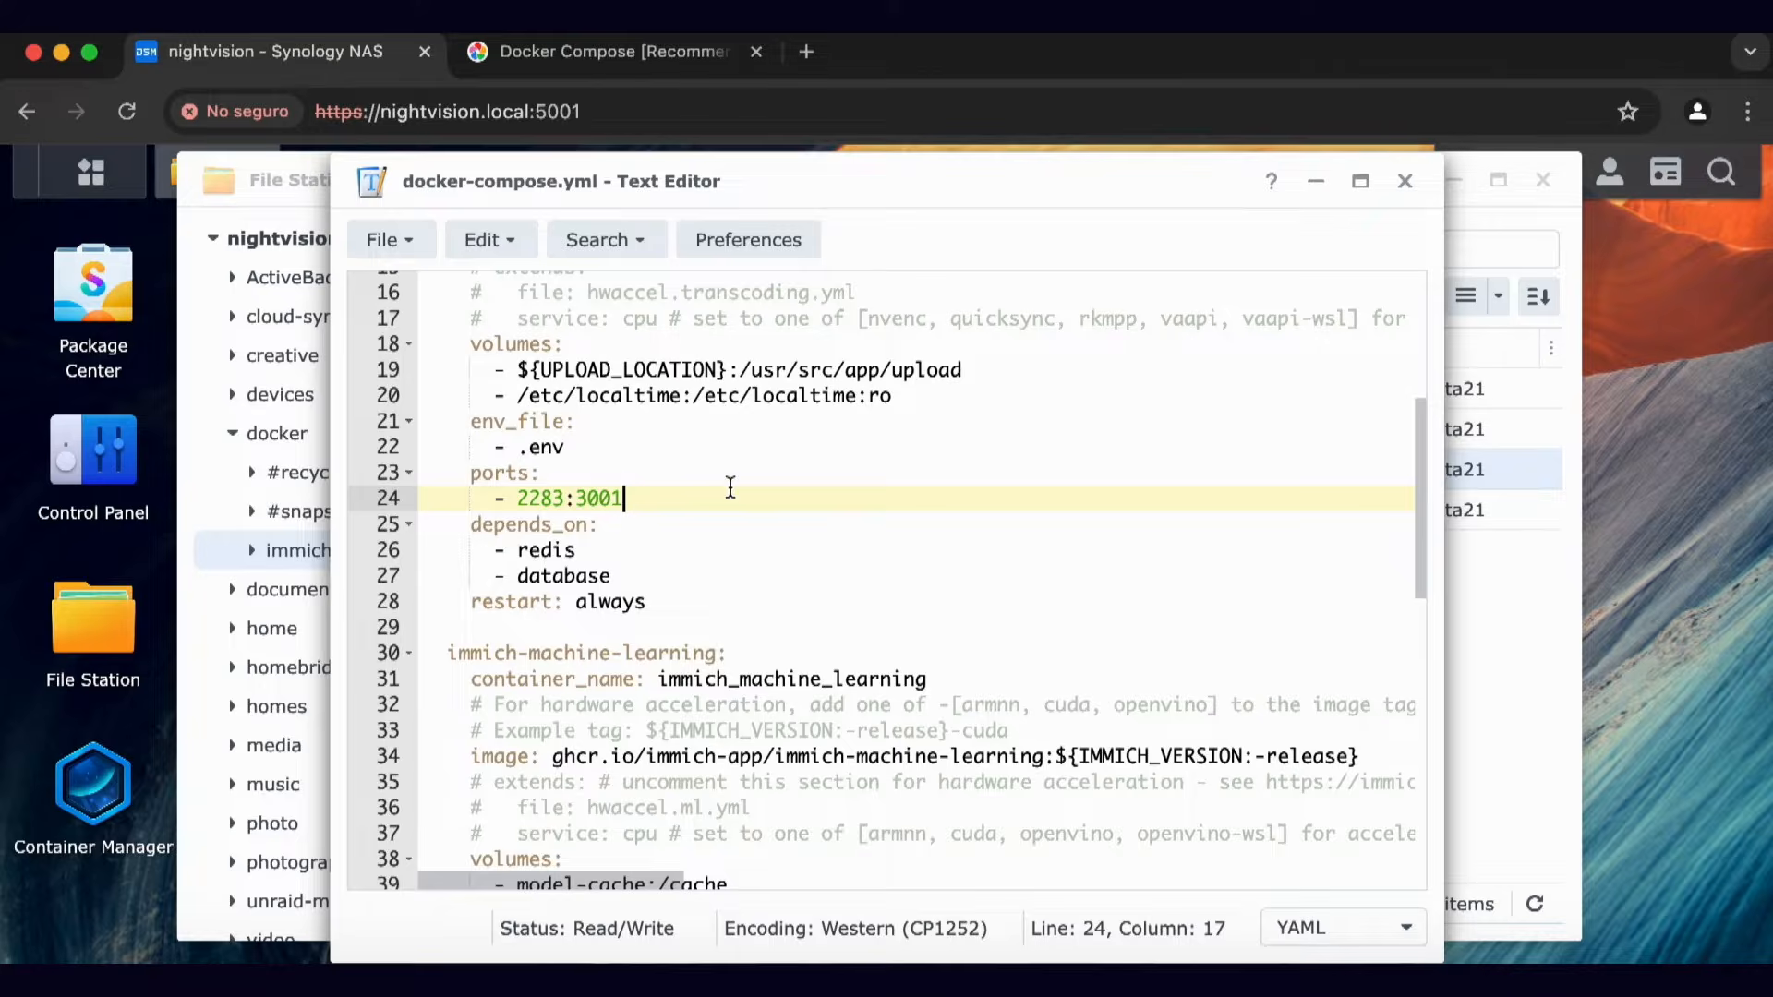
# Highlight the host port 2283 in the immich-server port mapping.
pyautogui.doubleClick(548, 496)
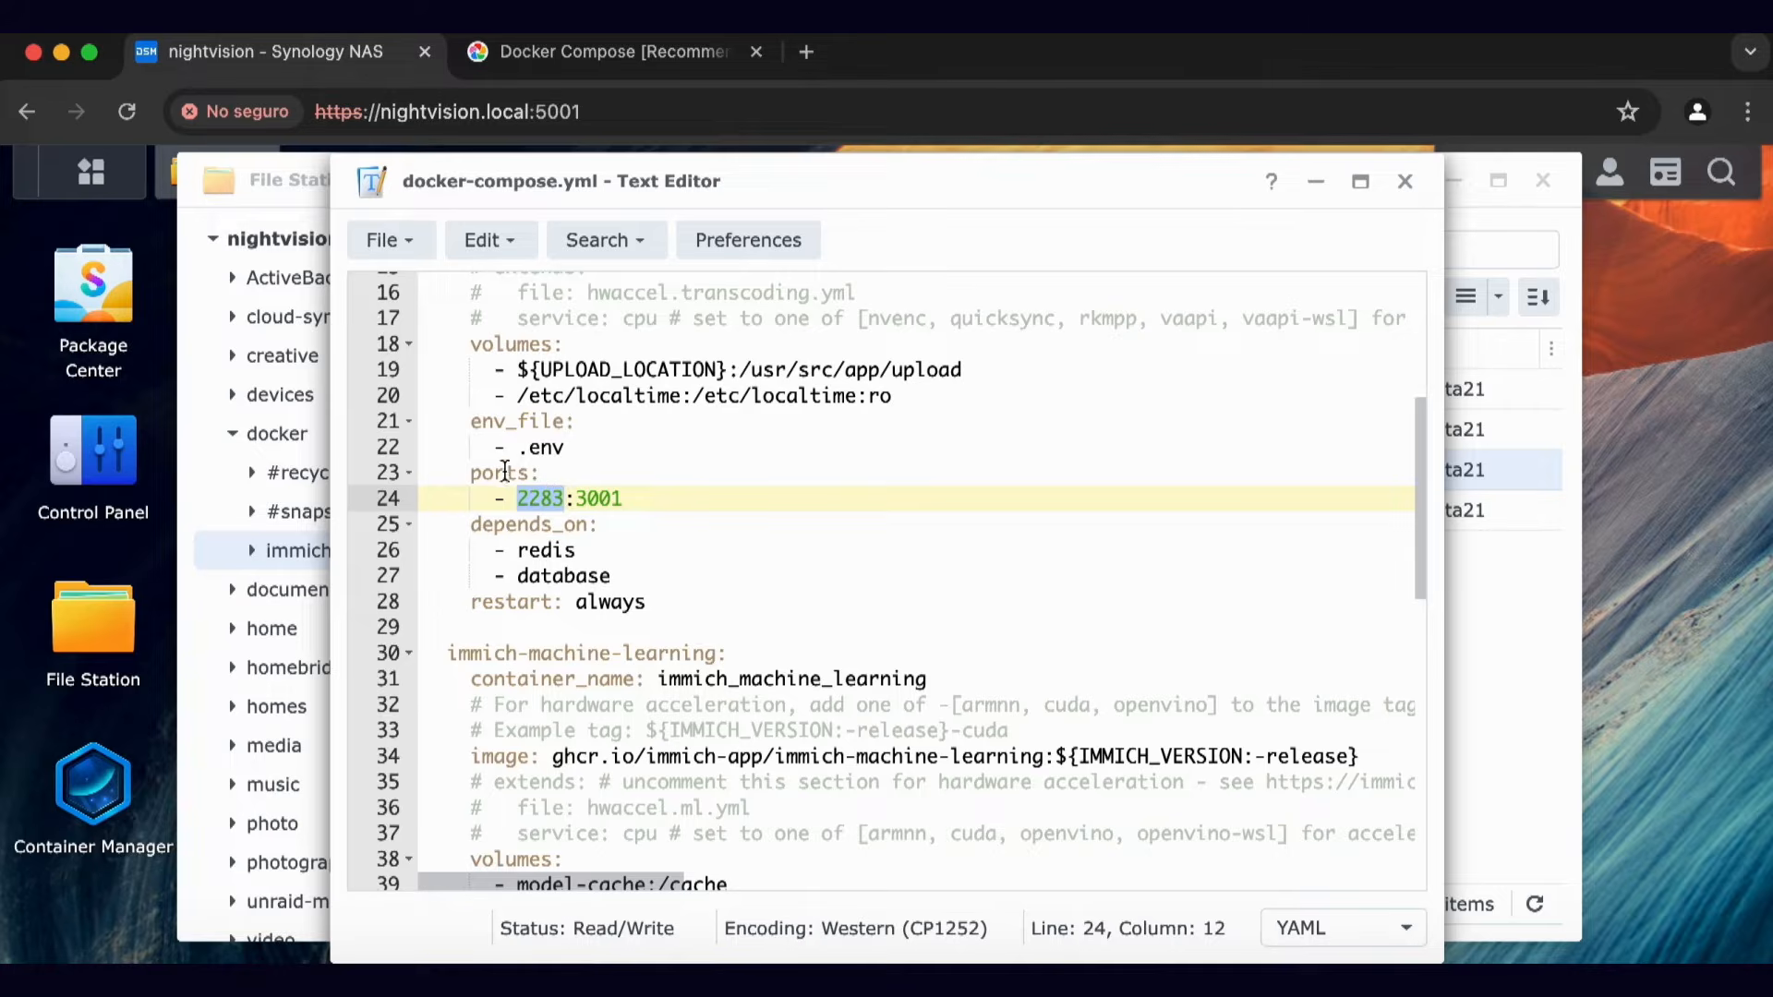
pyautogui.click(573, 498)
pyautogui.doubleClick(538, 499)
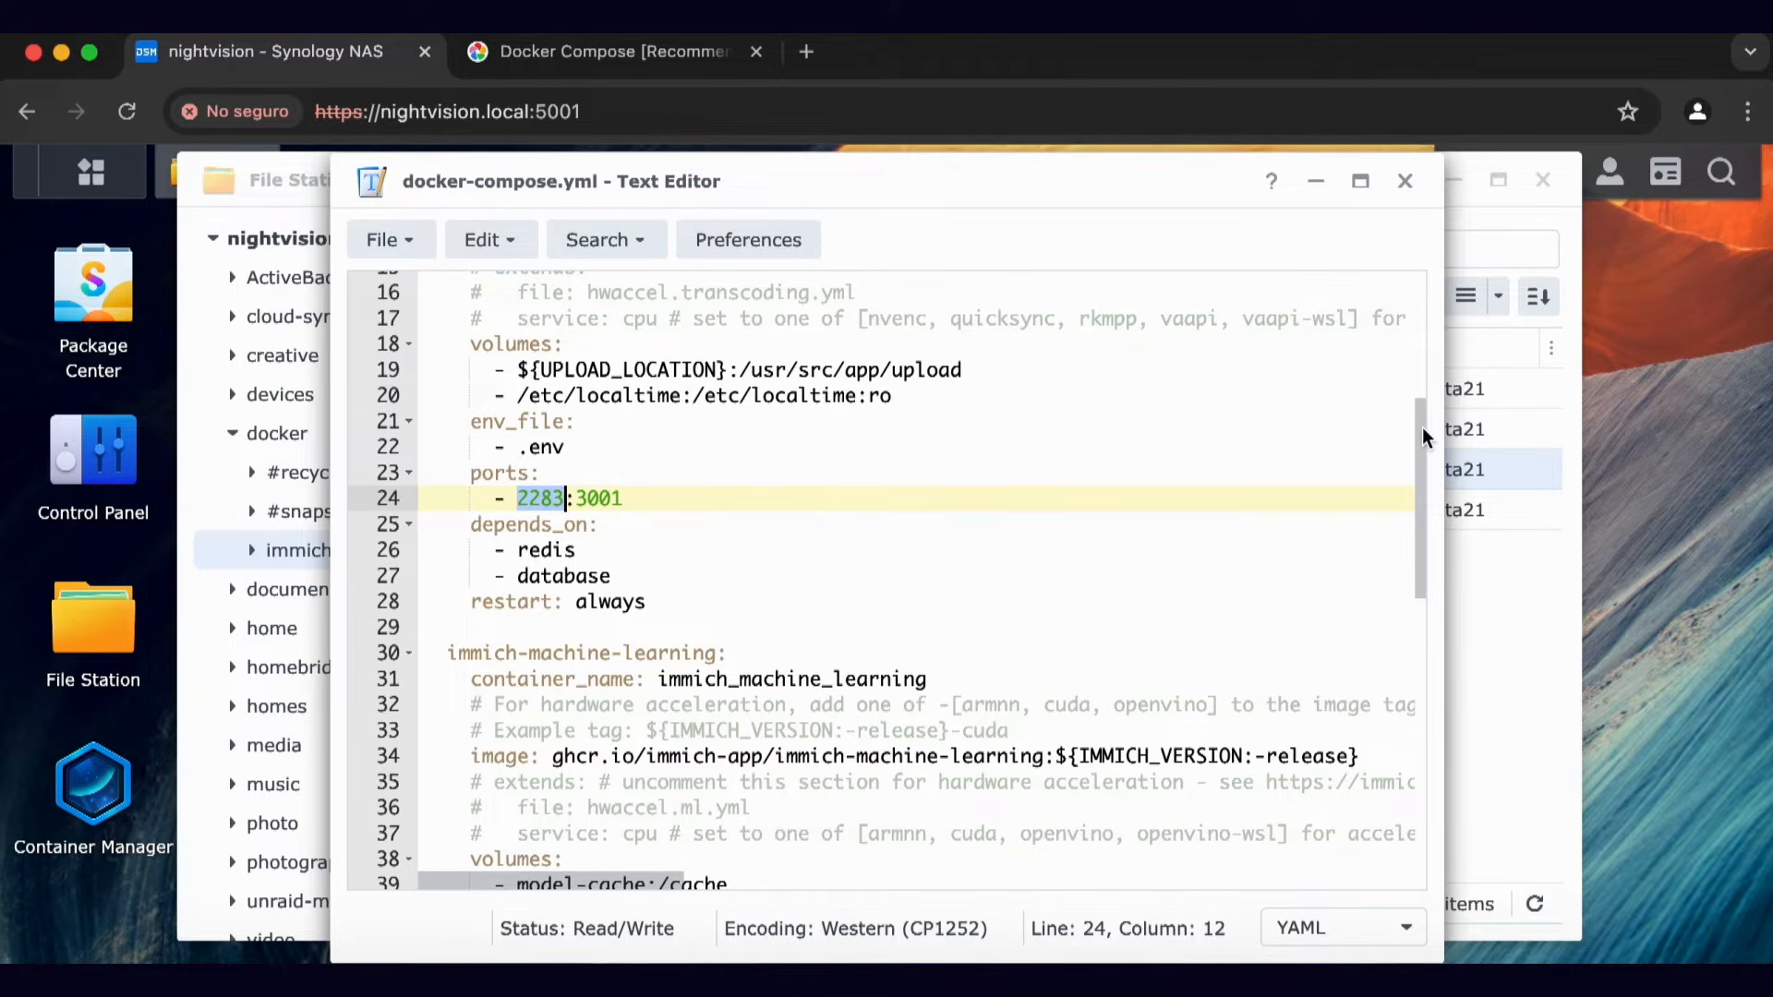
# Examine the volumes mapping of the immich-machine-learning service in docker-compose.yml.
pyautogui.moveTo(1424, 434); pyautogui.dragTo(1434, 534)
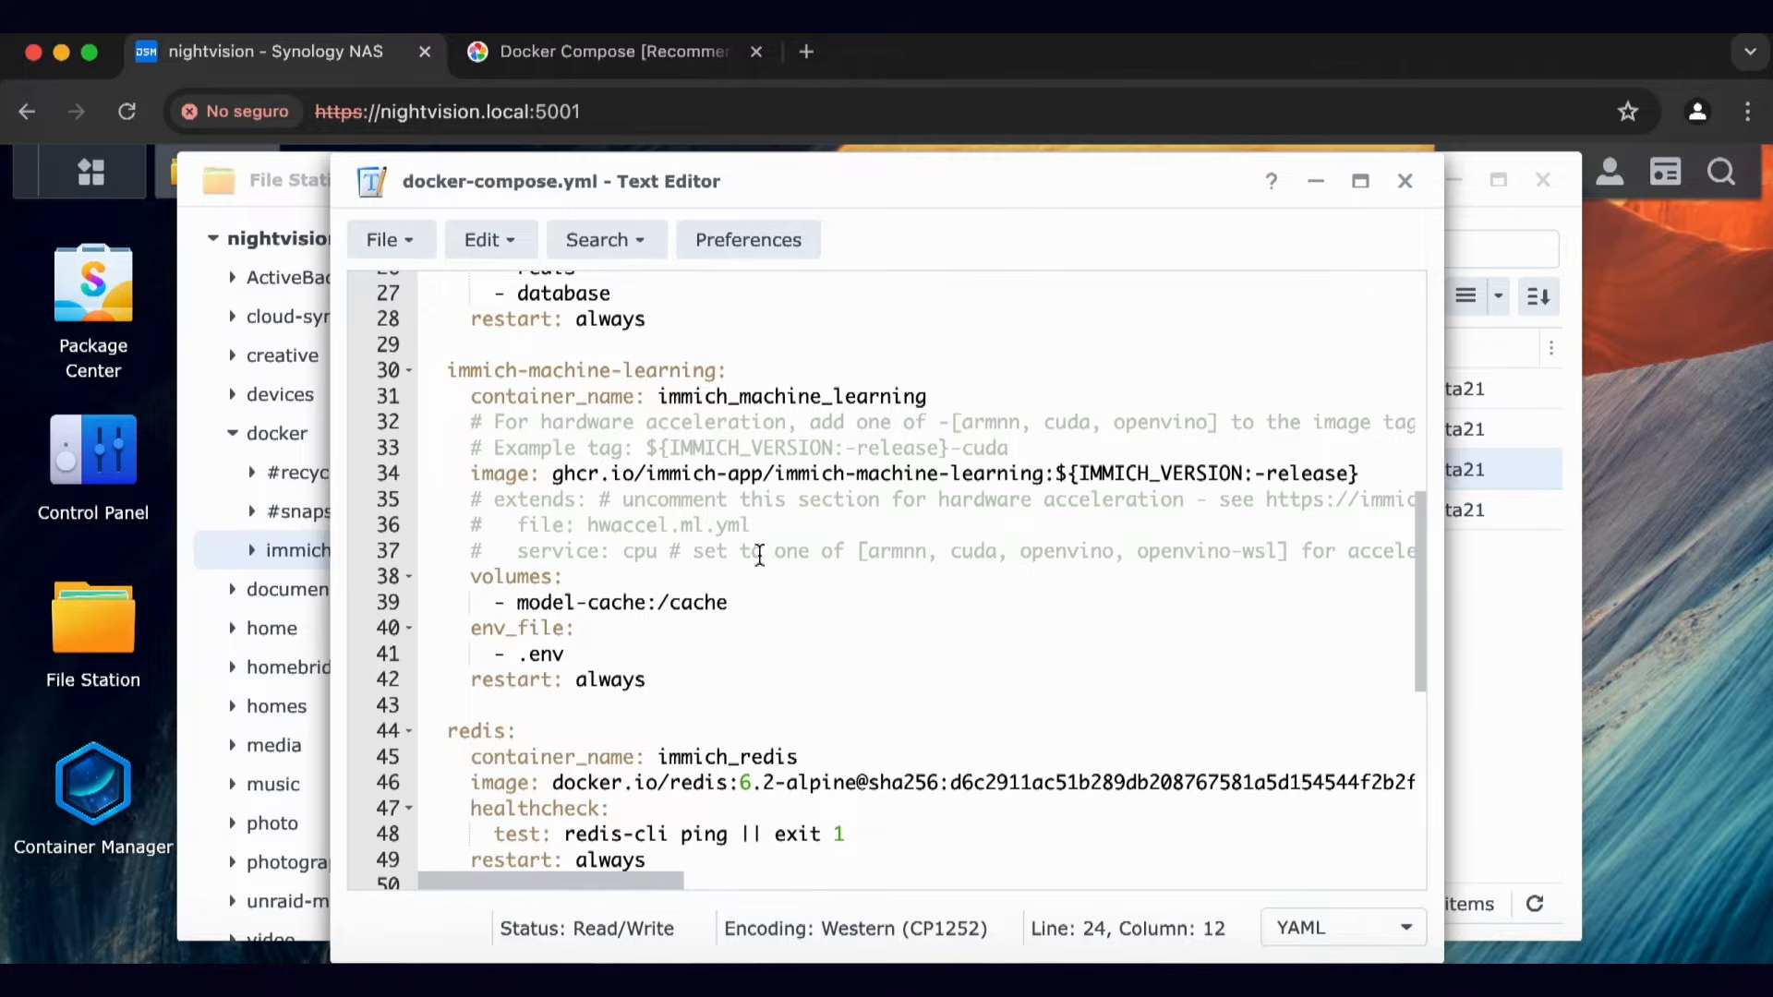
pyautogui.click(494, 448)
pyautogui.click(518, 498)
pyautogui.moveTo(449, 370); pyautogui.dragTo(727, 370)
pyautogui.moveTo(469, 577); pyautogui.dragTo(729, 602)
pyautogui.click(578, 574)
pyautogui.click(669, 602)
pyautogui.click(742, 602)
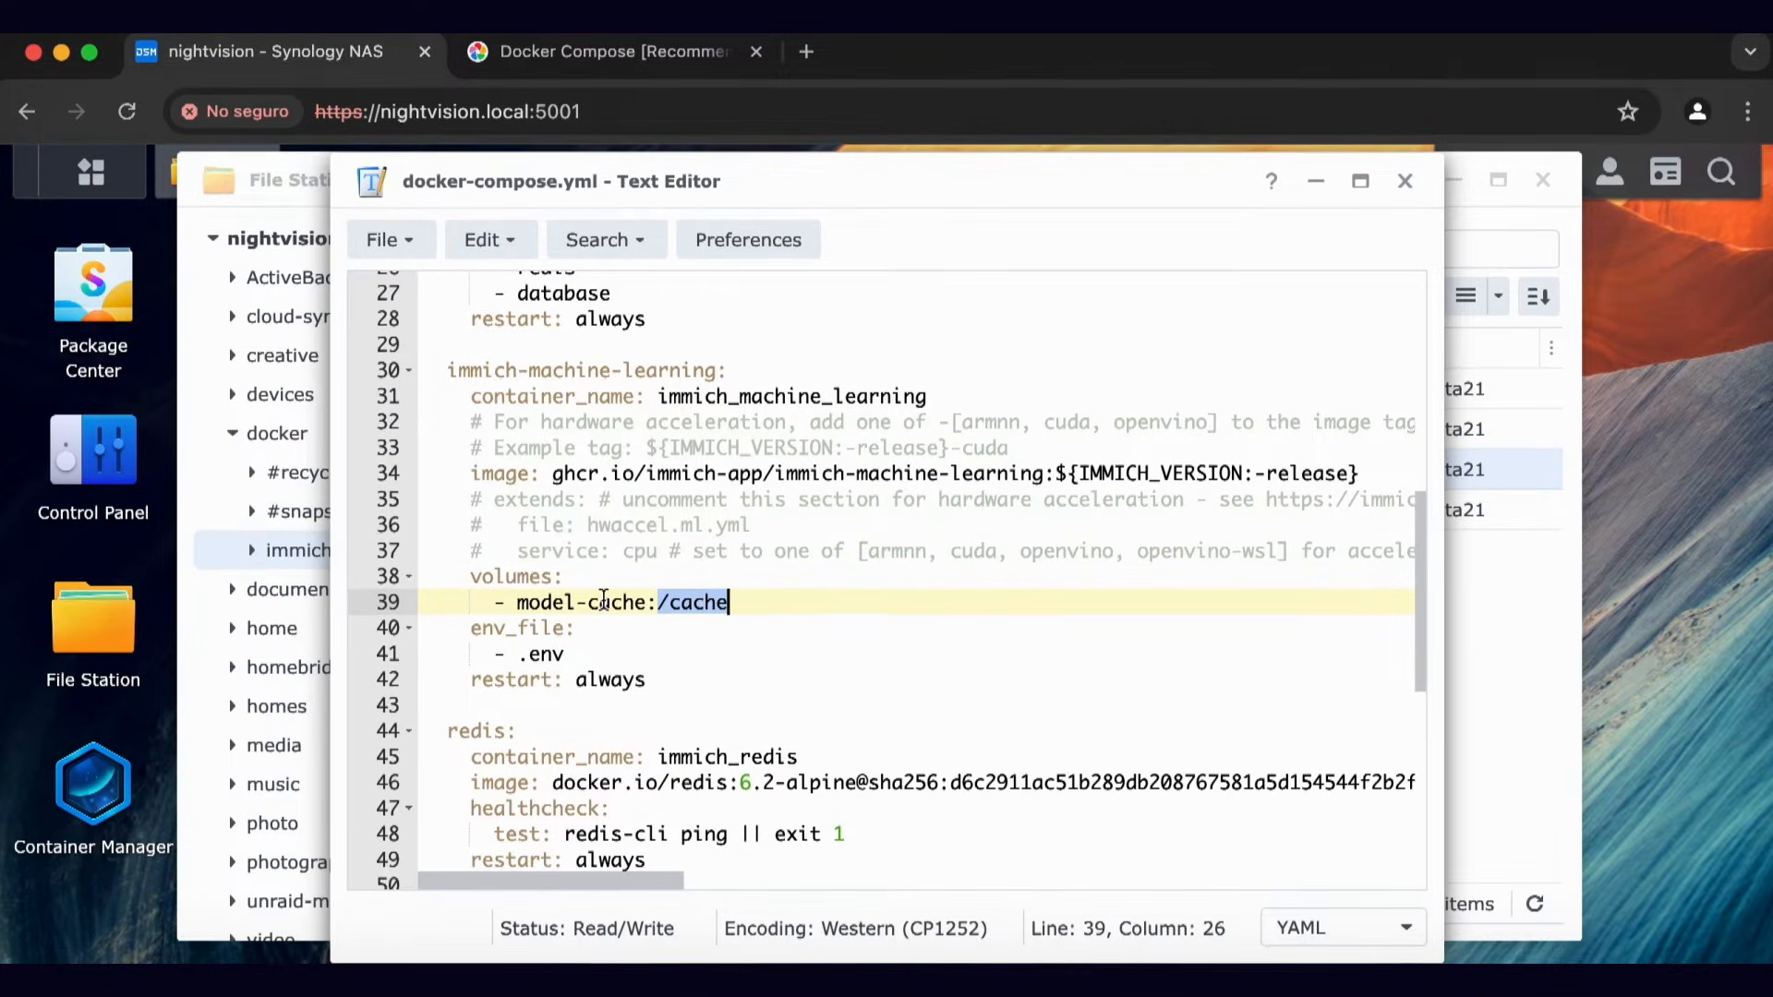
# Change the immich-machine-learning volume mapping to ./model-cache:/cache so that it uses a relative folder path.
pyautogui.click(519, 602)
pyautogui.moveTo(520, 602); pyautogui.dragTo(646, 601)
pyautogui.click(665, 646)
pyautogui.moveTo(518, 602)
pyautogui.mouseDown()
pyautogui.moveTo(671, 602)
pyautogui.moveTo(518, 602)
pyautogui.mouseUp()
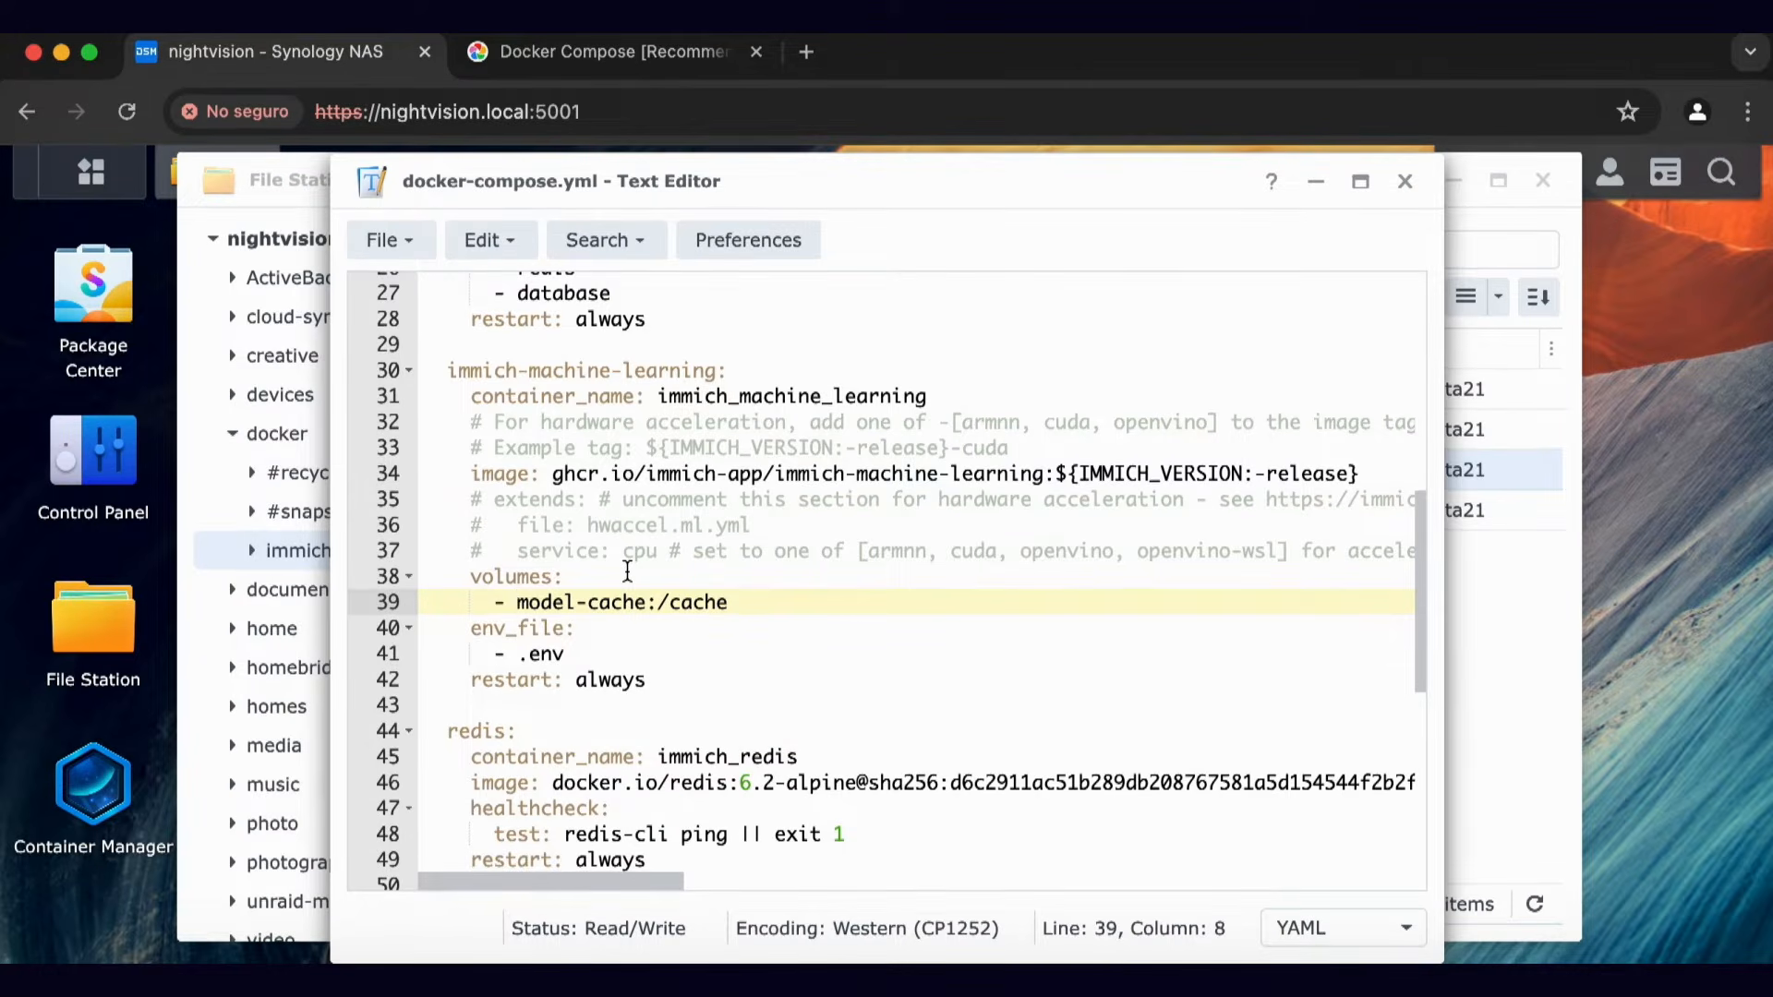
pyautogui.write('./')
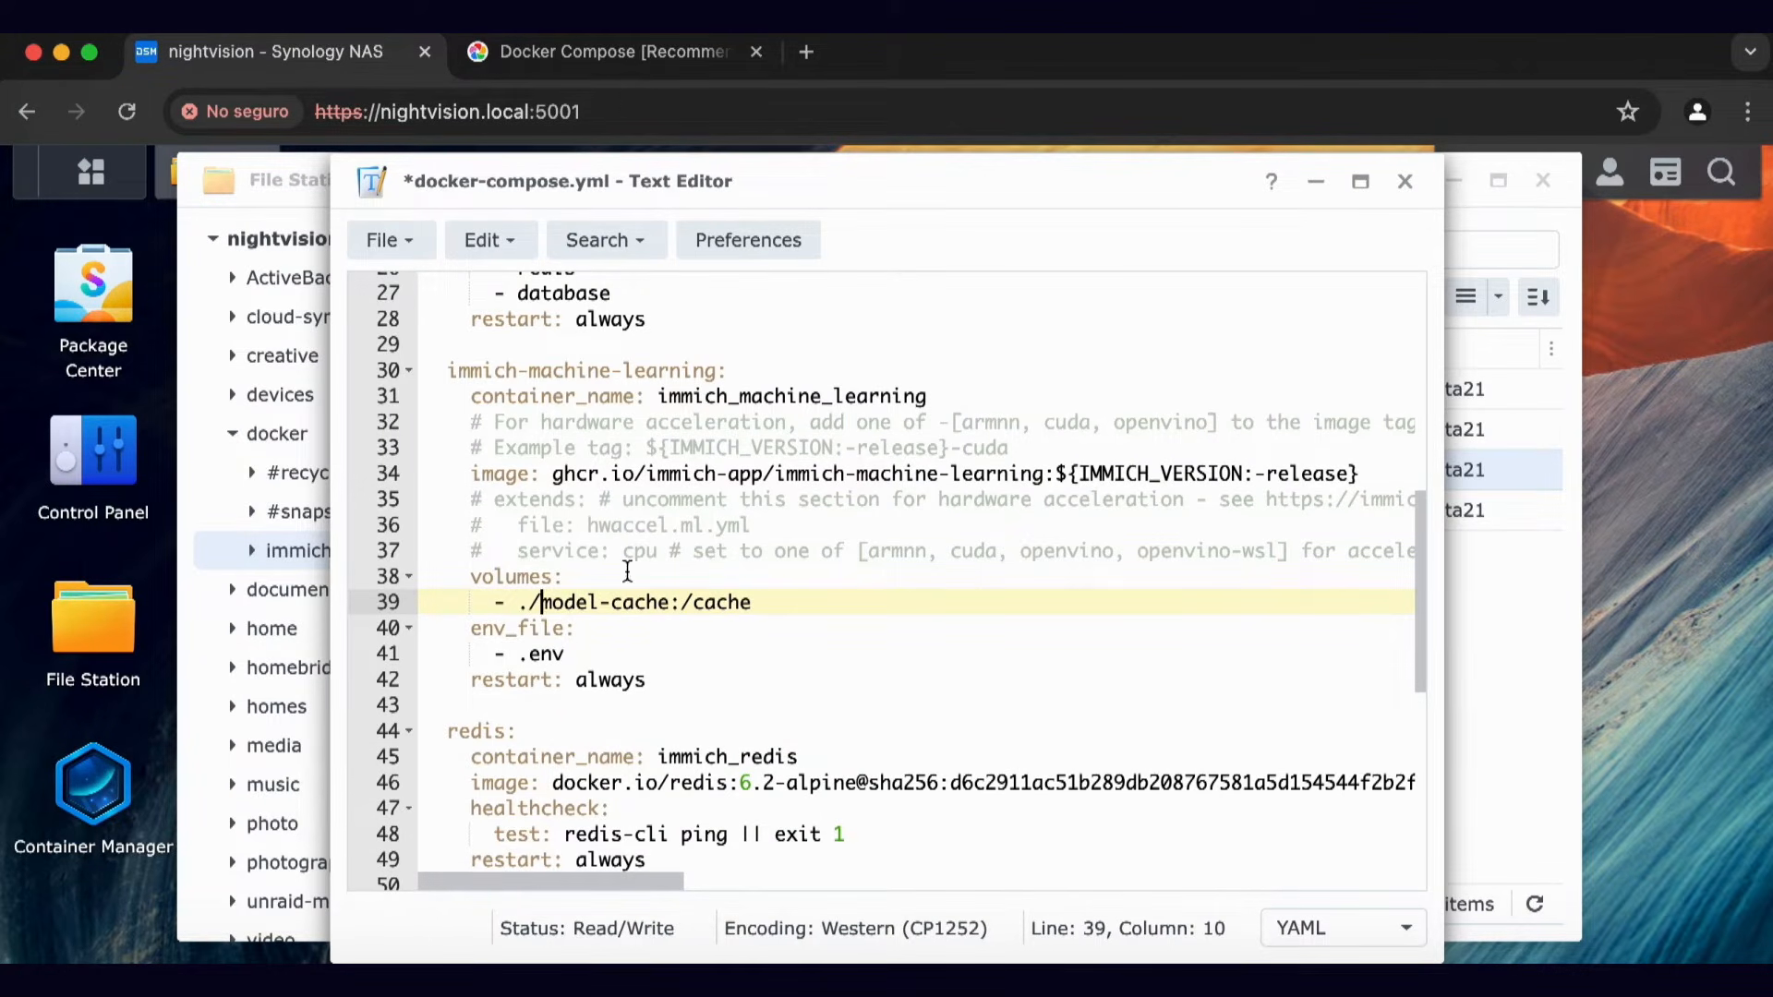
pyautogui.click(530, 598)
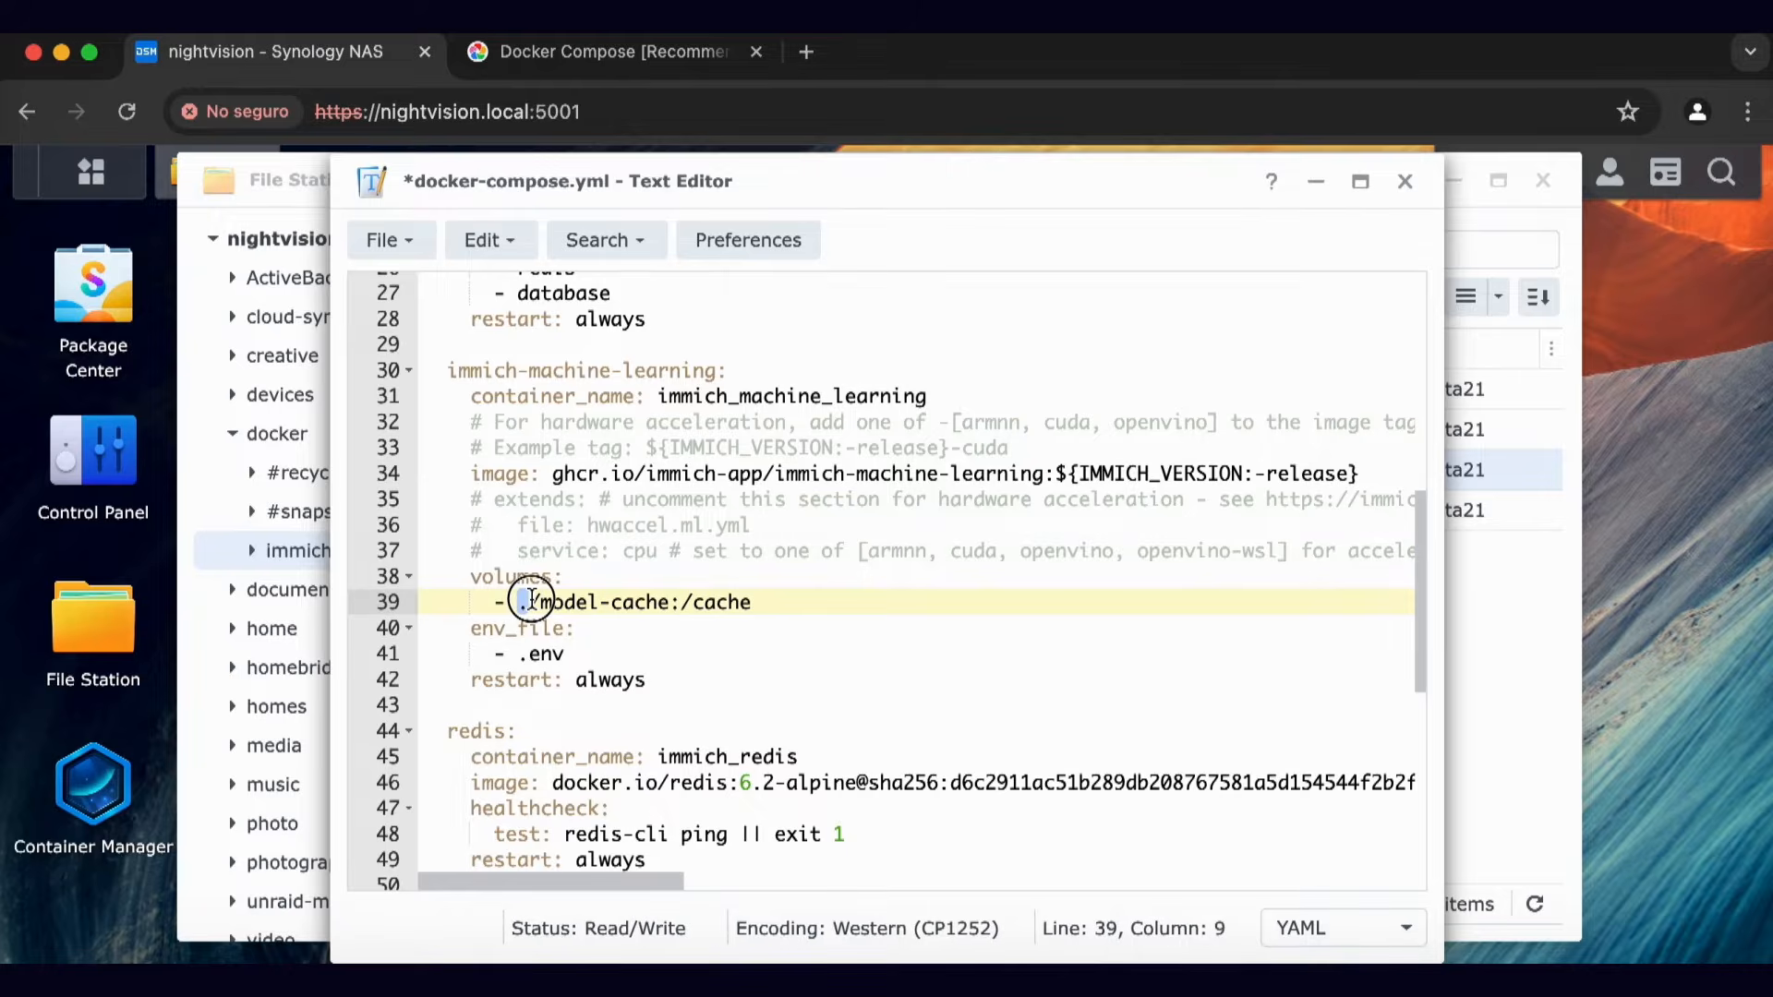
pyautogui.click(578, 602)
pyautogui.click(545, 604)
pyautogui.moveTo(545, 604); pyautogui.dragTo(671, 602)
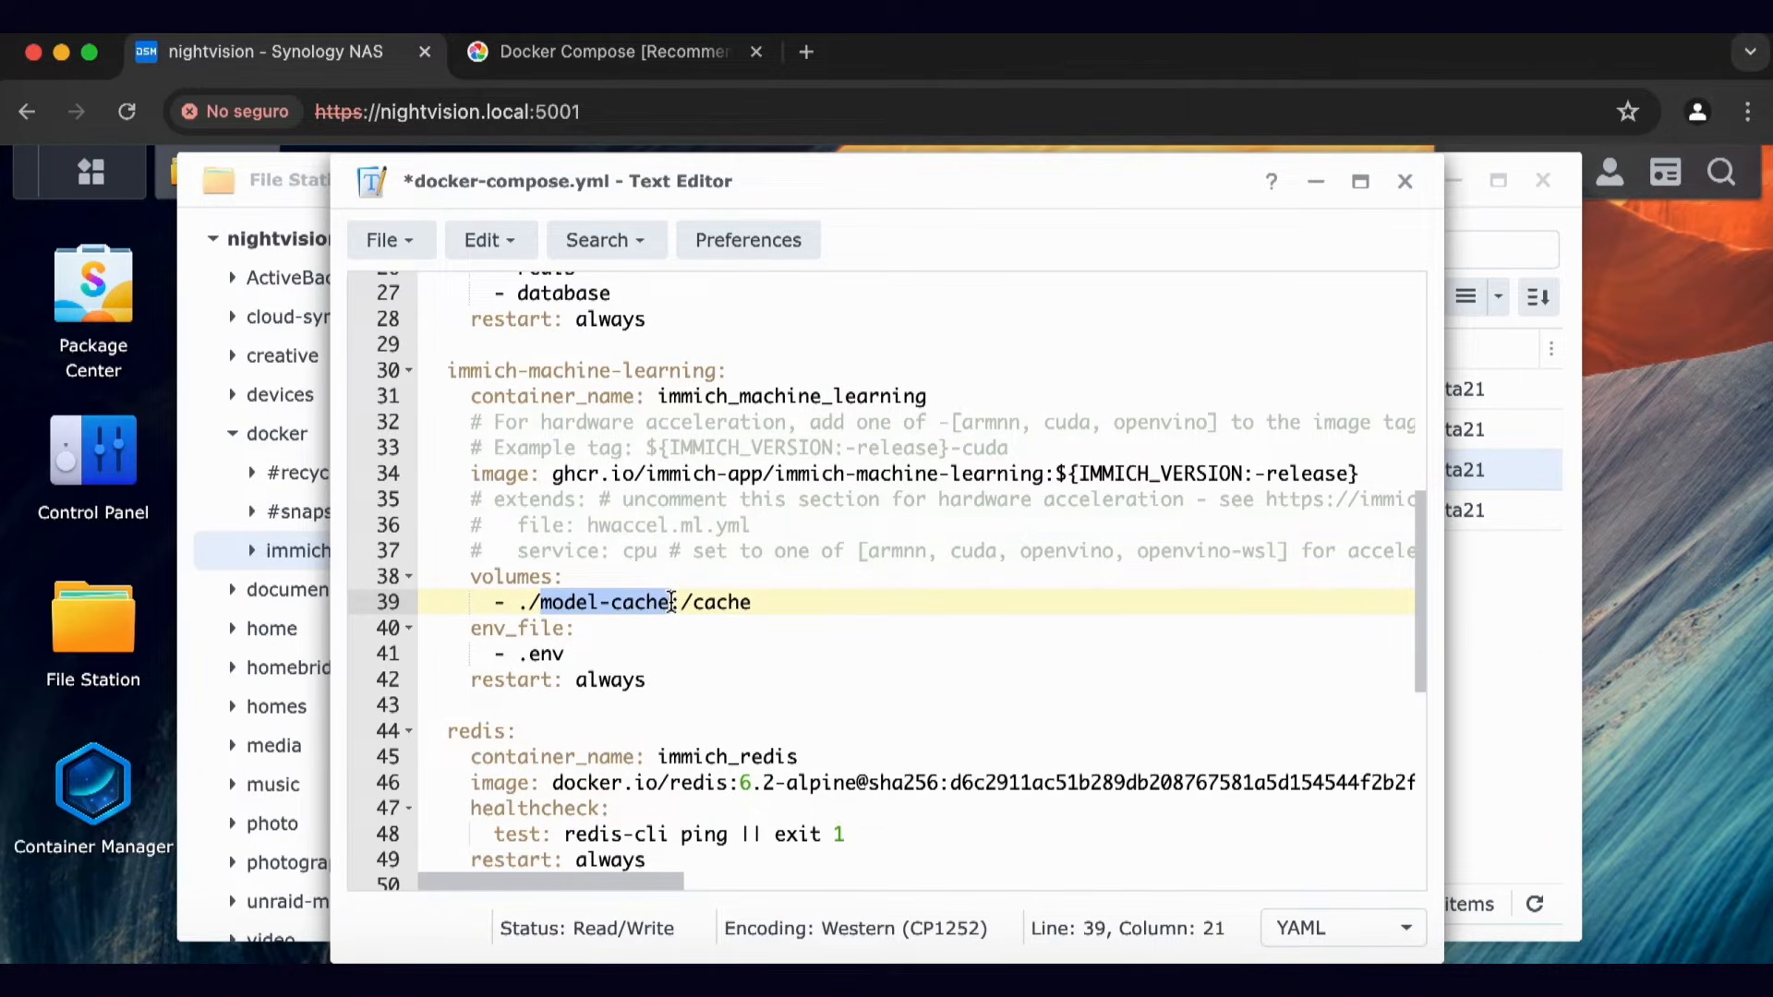
pyautogui.click(671, 602)
# Delete the remaining lines after the database service at the end of docker-compose.yml and save the file.
pyautogui.moveTo(1409, 515); pyautogui.dragTo(1405, 751)
pyautogui.moveTo(622, 792); pyautogui.dragTo(638, 845)
pyautogui.press('BackSpace')
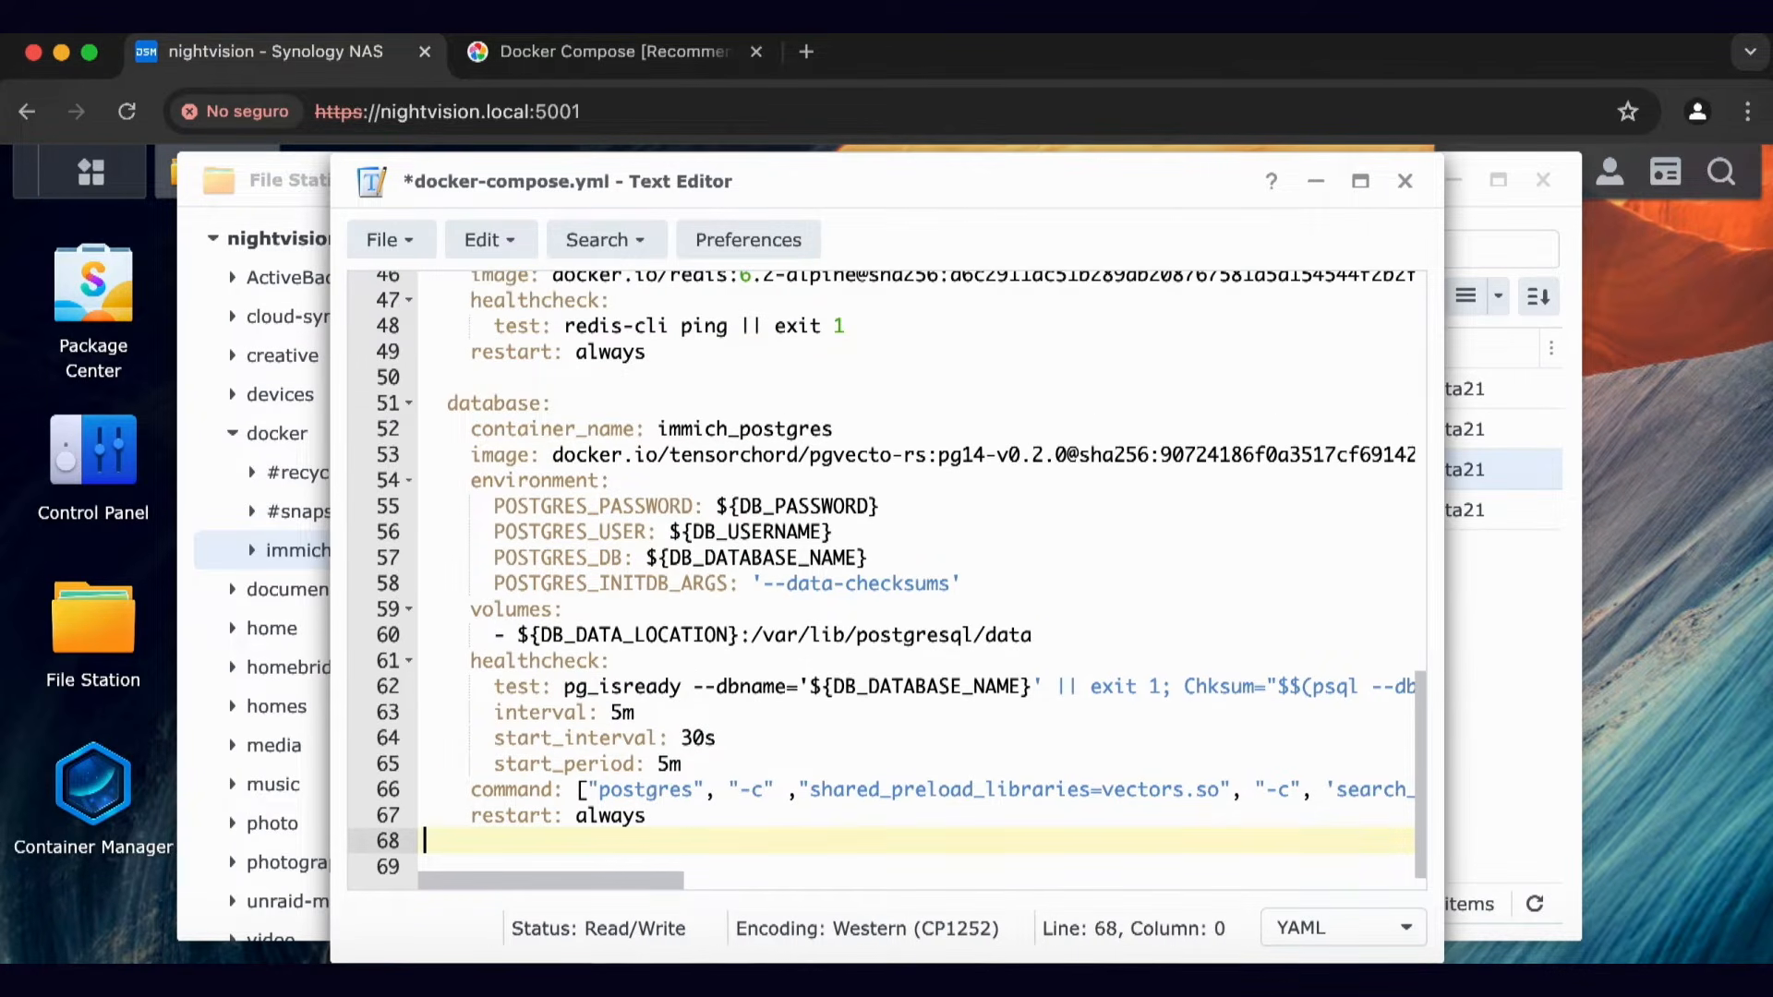
pyautogui.click(386, 240)
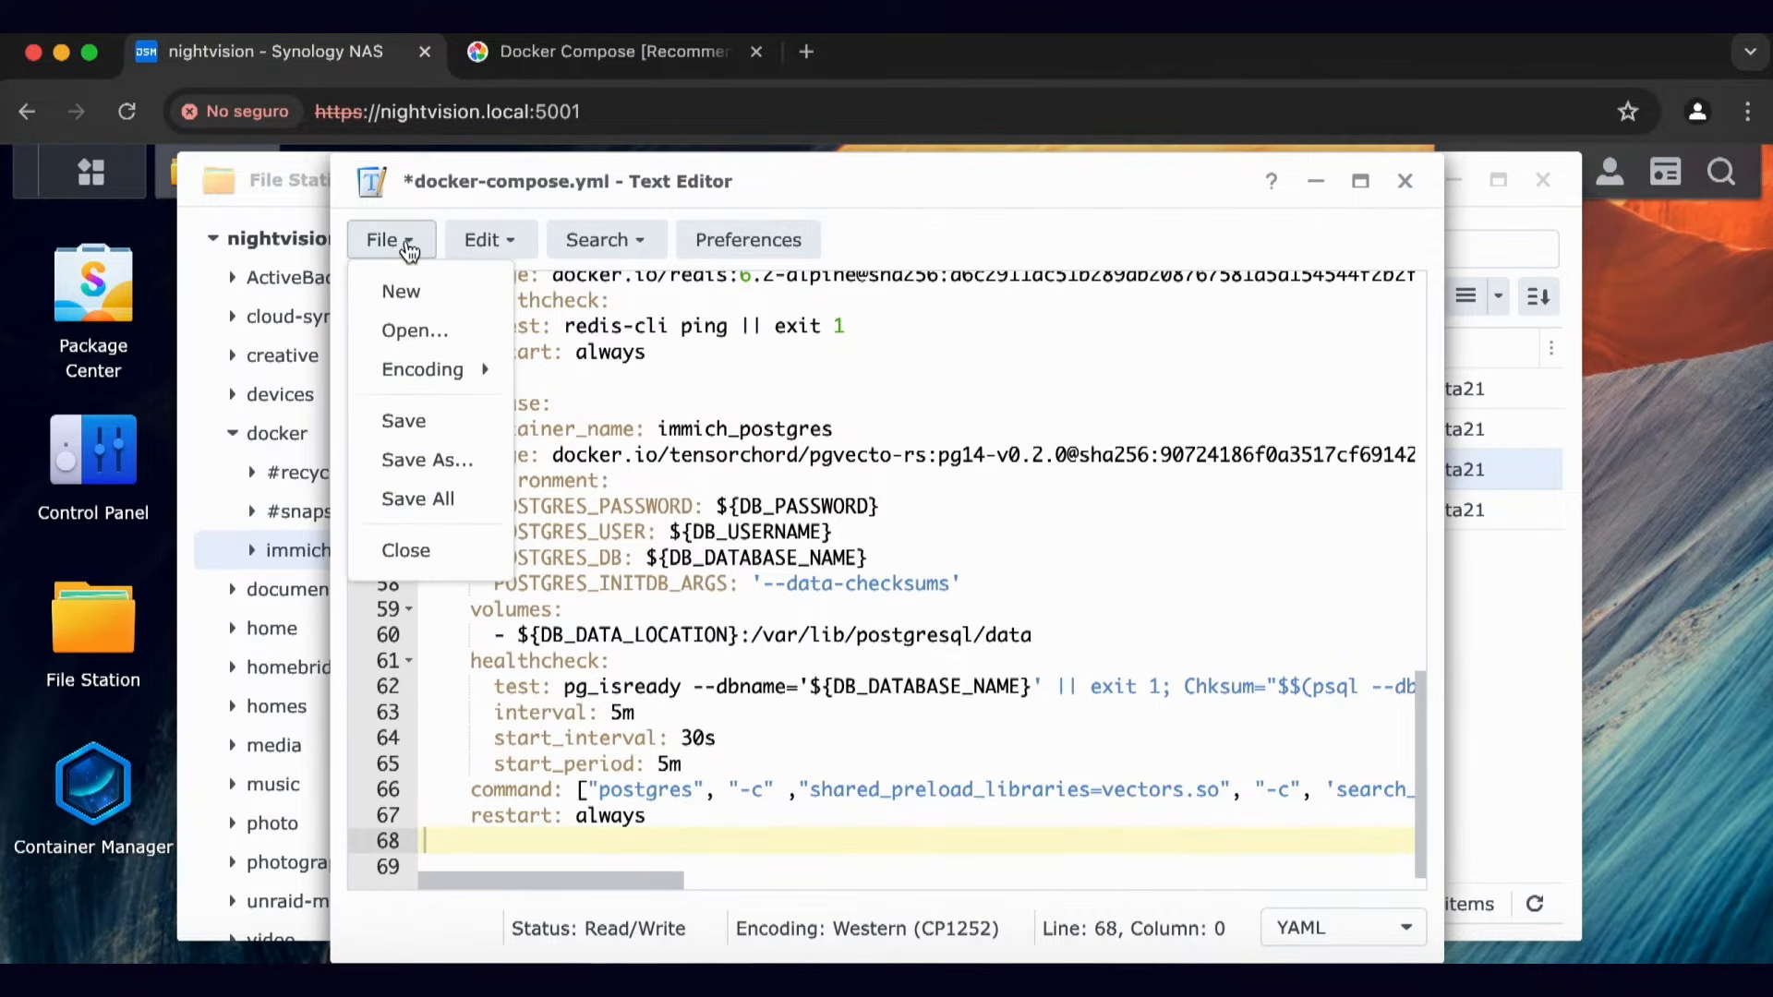
pyautogui.click(397, 422)
# Copy the model-cache name, close docker-compose.yml, and create a folder with that name inside immich-app.
pyautogui.scroll(3, 714, 579)
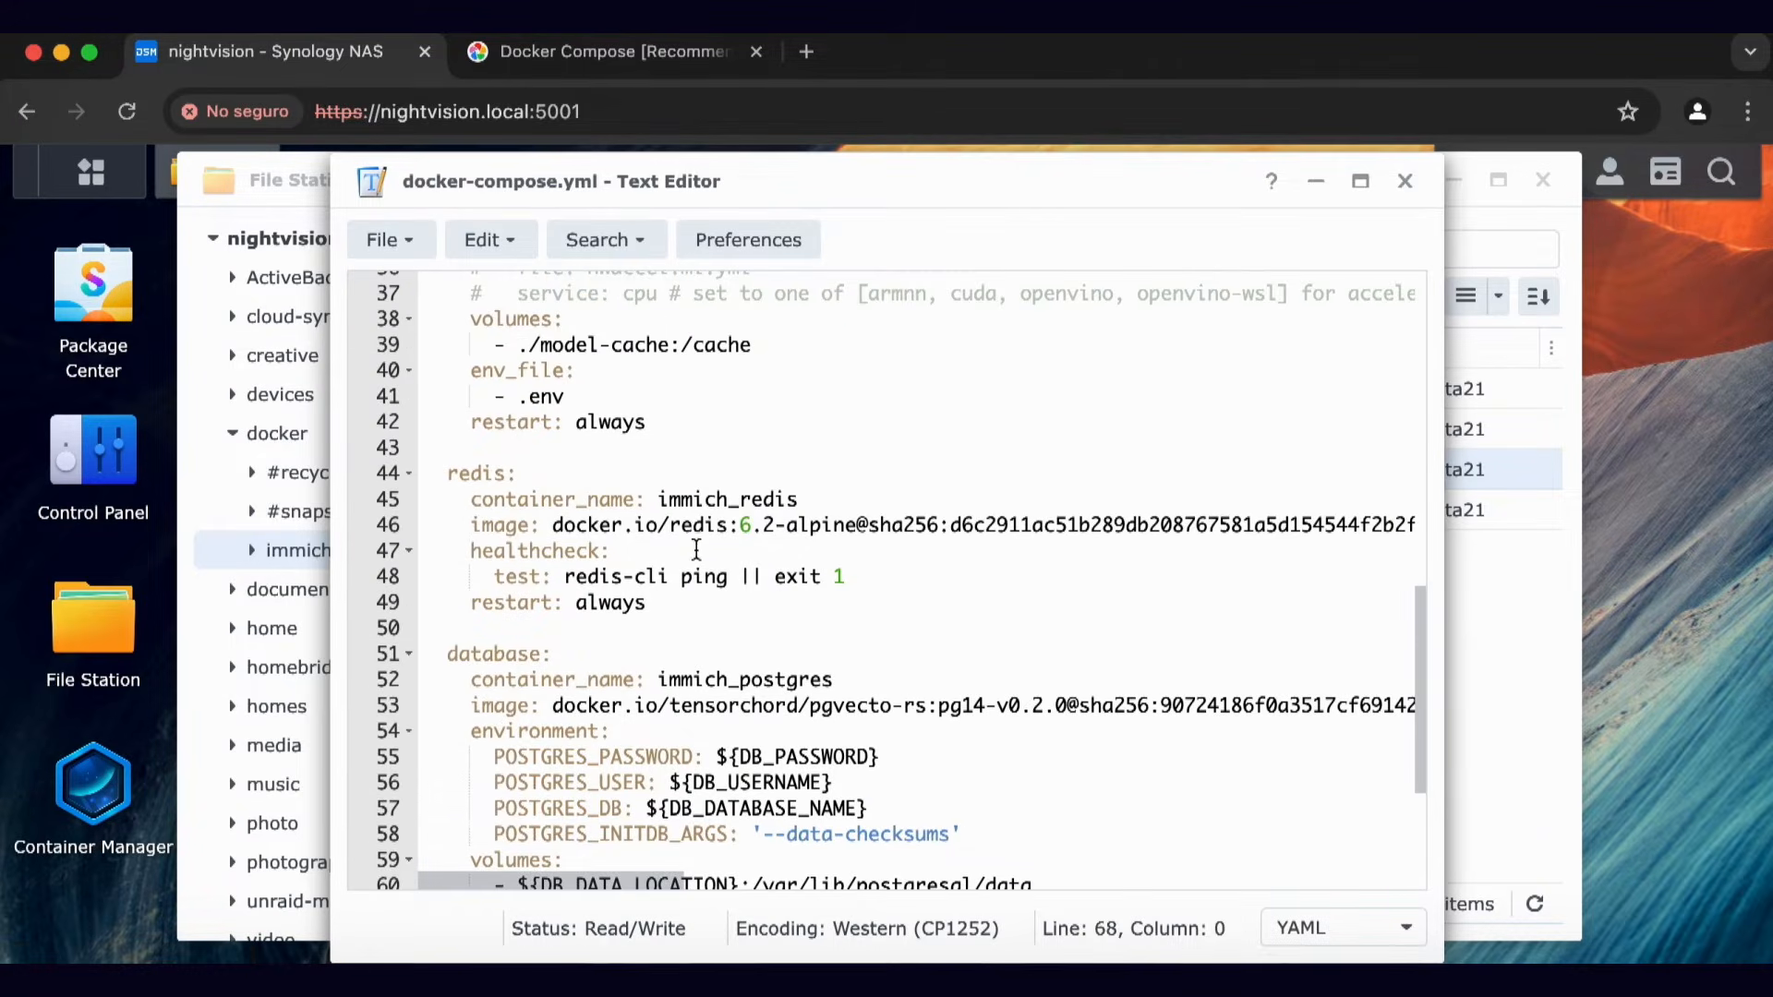
pyautogui.moveTo(540, 345); pyautogui.dragTo(669, 345)
pyautogui.press('super+c')
pyautogui.click(1404, 181)
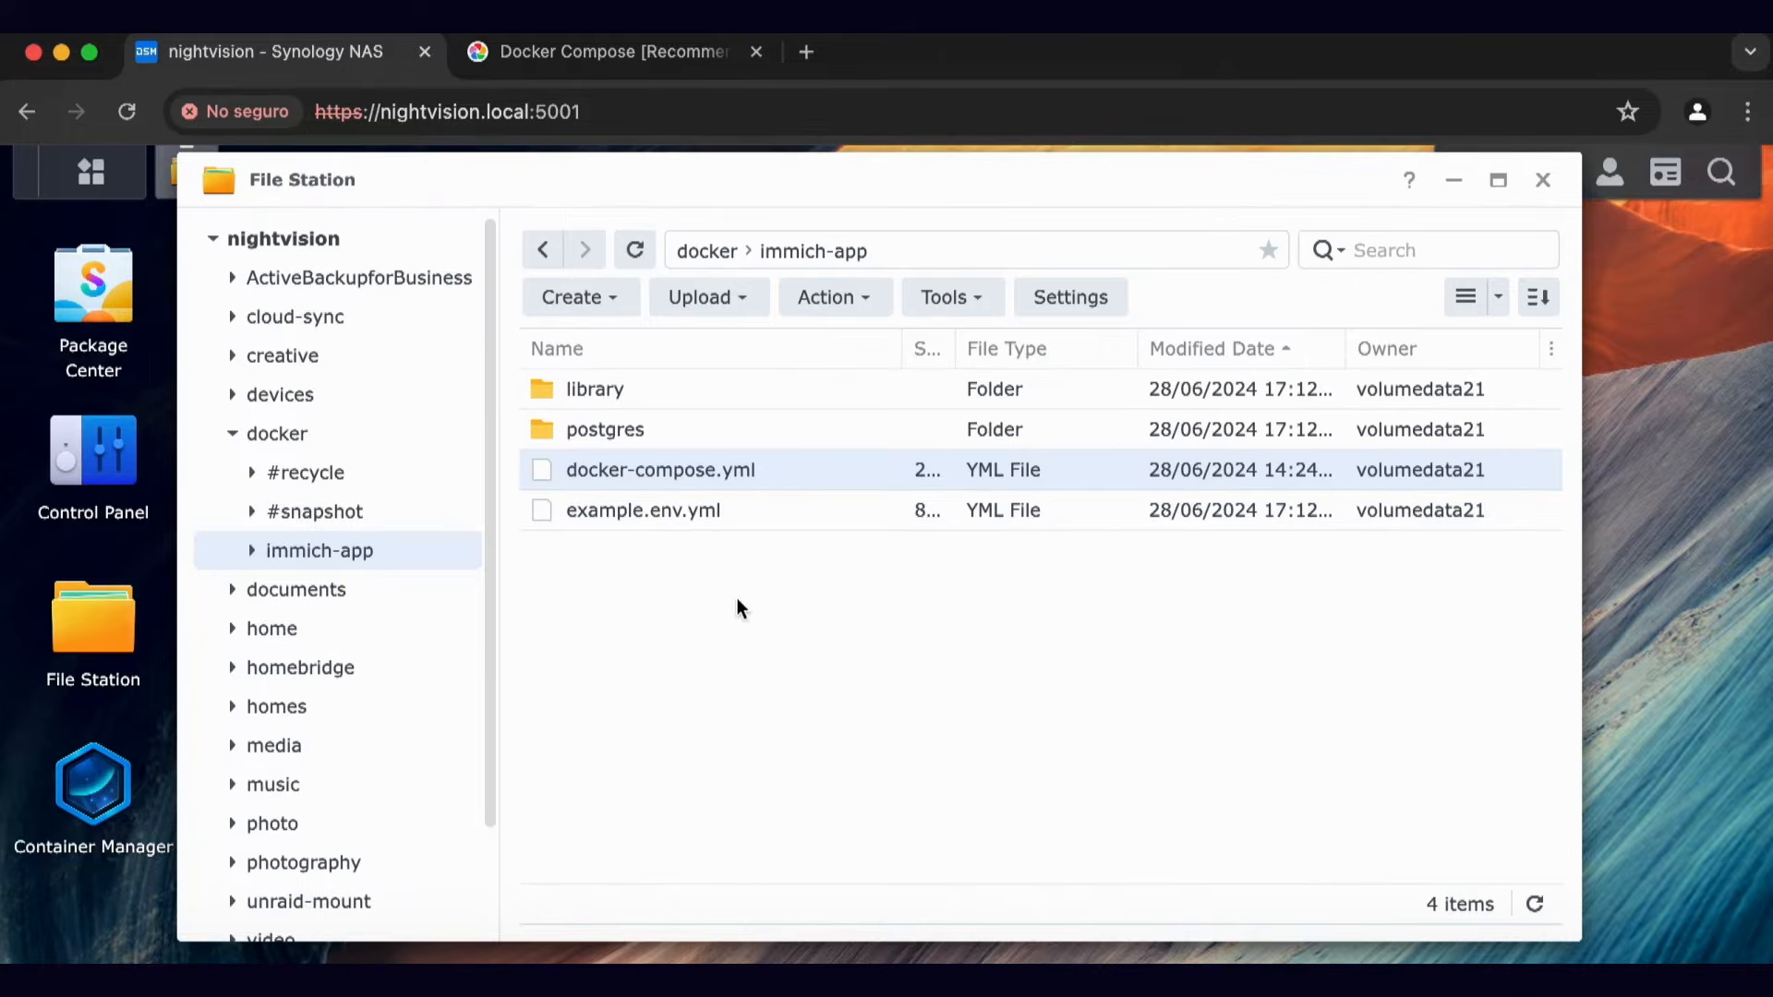
pyautogui.rightClick(730, 602)
pyautogui.click(842, 480)
pyautogui.press('super+v')
pyautogui.press('Return')
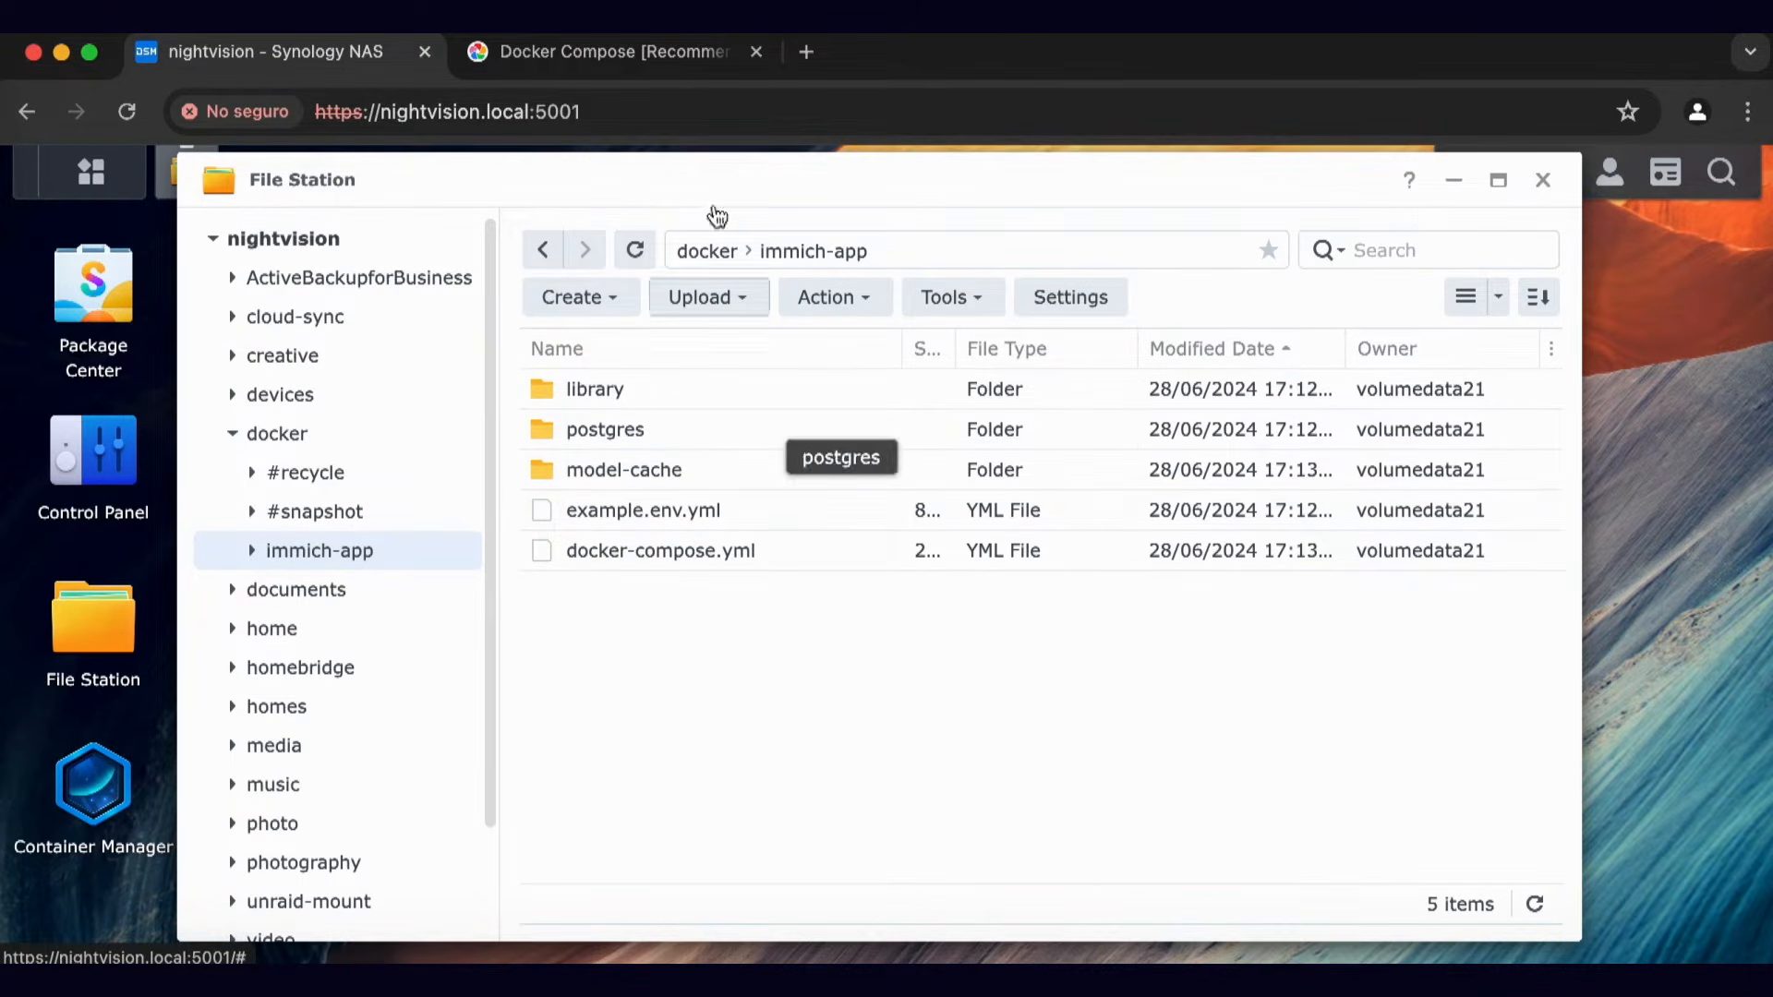
# Read Step 3 - Start the containers in the Immich Docker Compose documentation, then return to File Station.
pyautogui.click(653, 57)
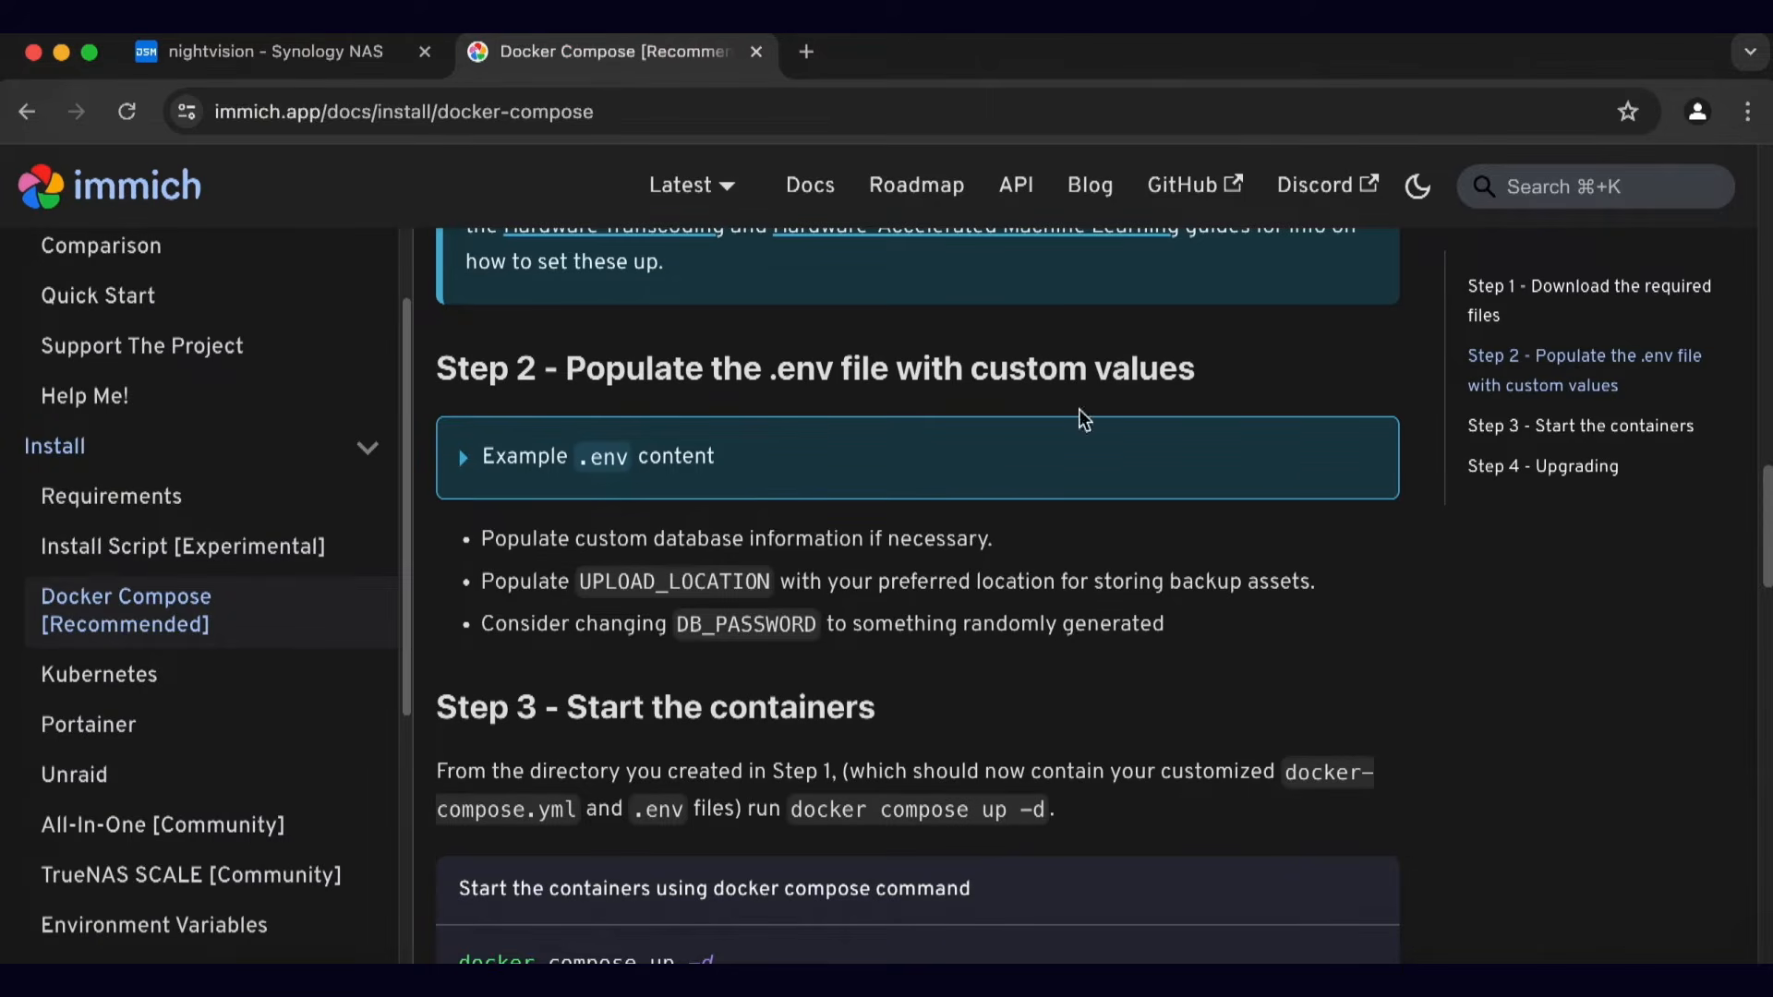
pyautogui.moveTo(1761, 499); pyautogui.dragTo(1765, 531)
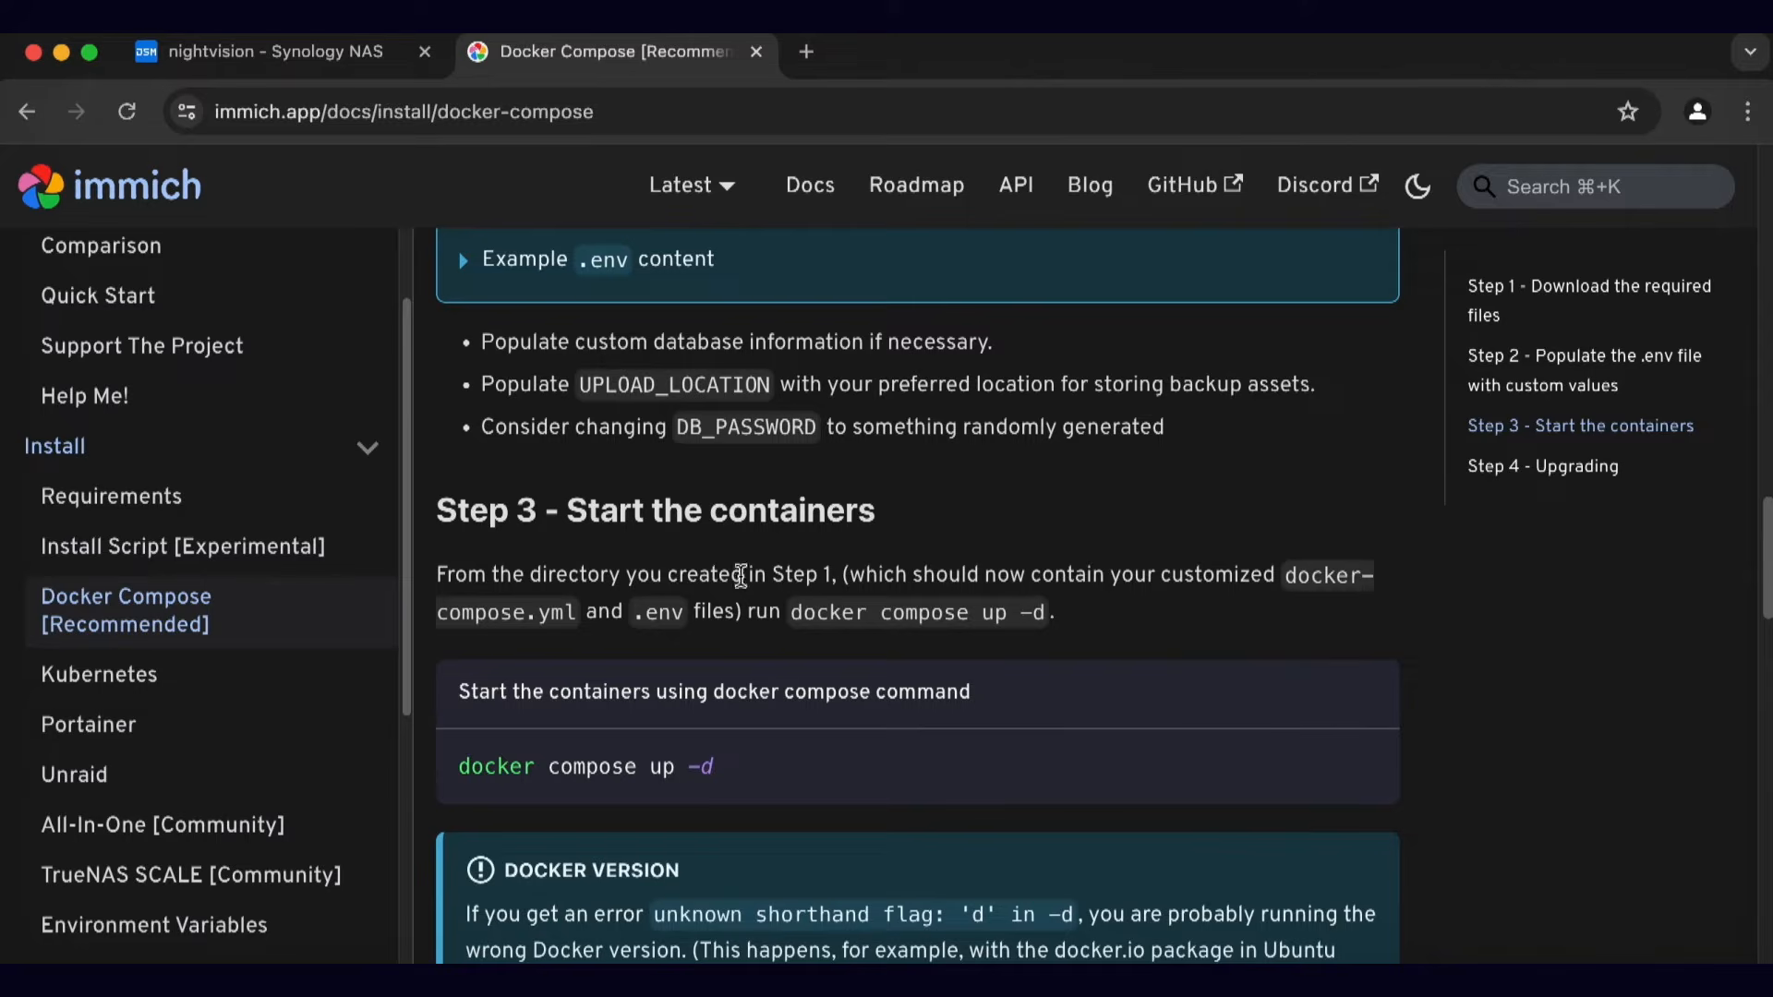
pyautogui.moveTo(795, 612); pyautogui.dragTo(1061, 613)
pyautogui.click(1148, 621)
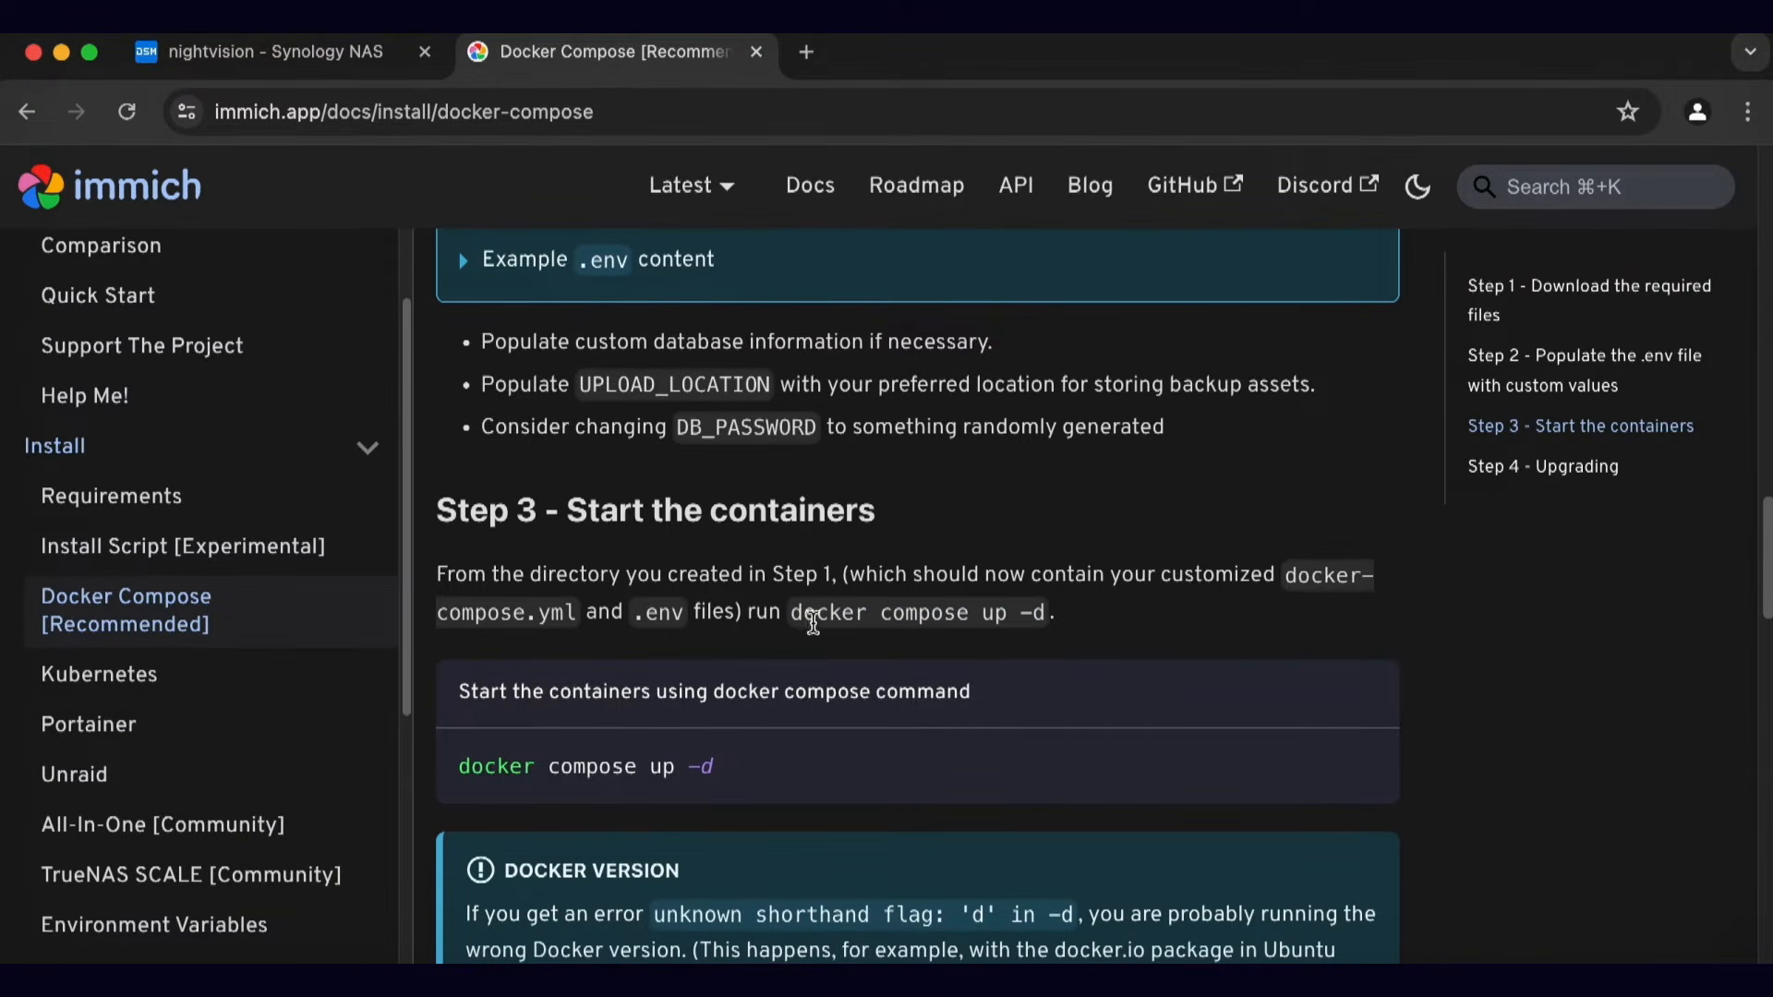
pyautogui.moveTo(1760, 536); pyautogui.dragTo(1763, 563)
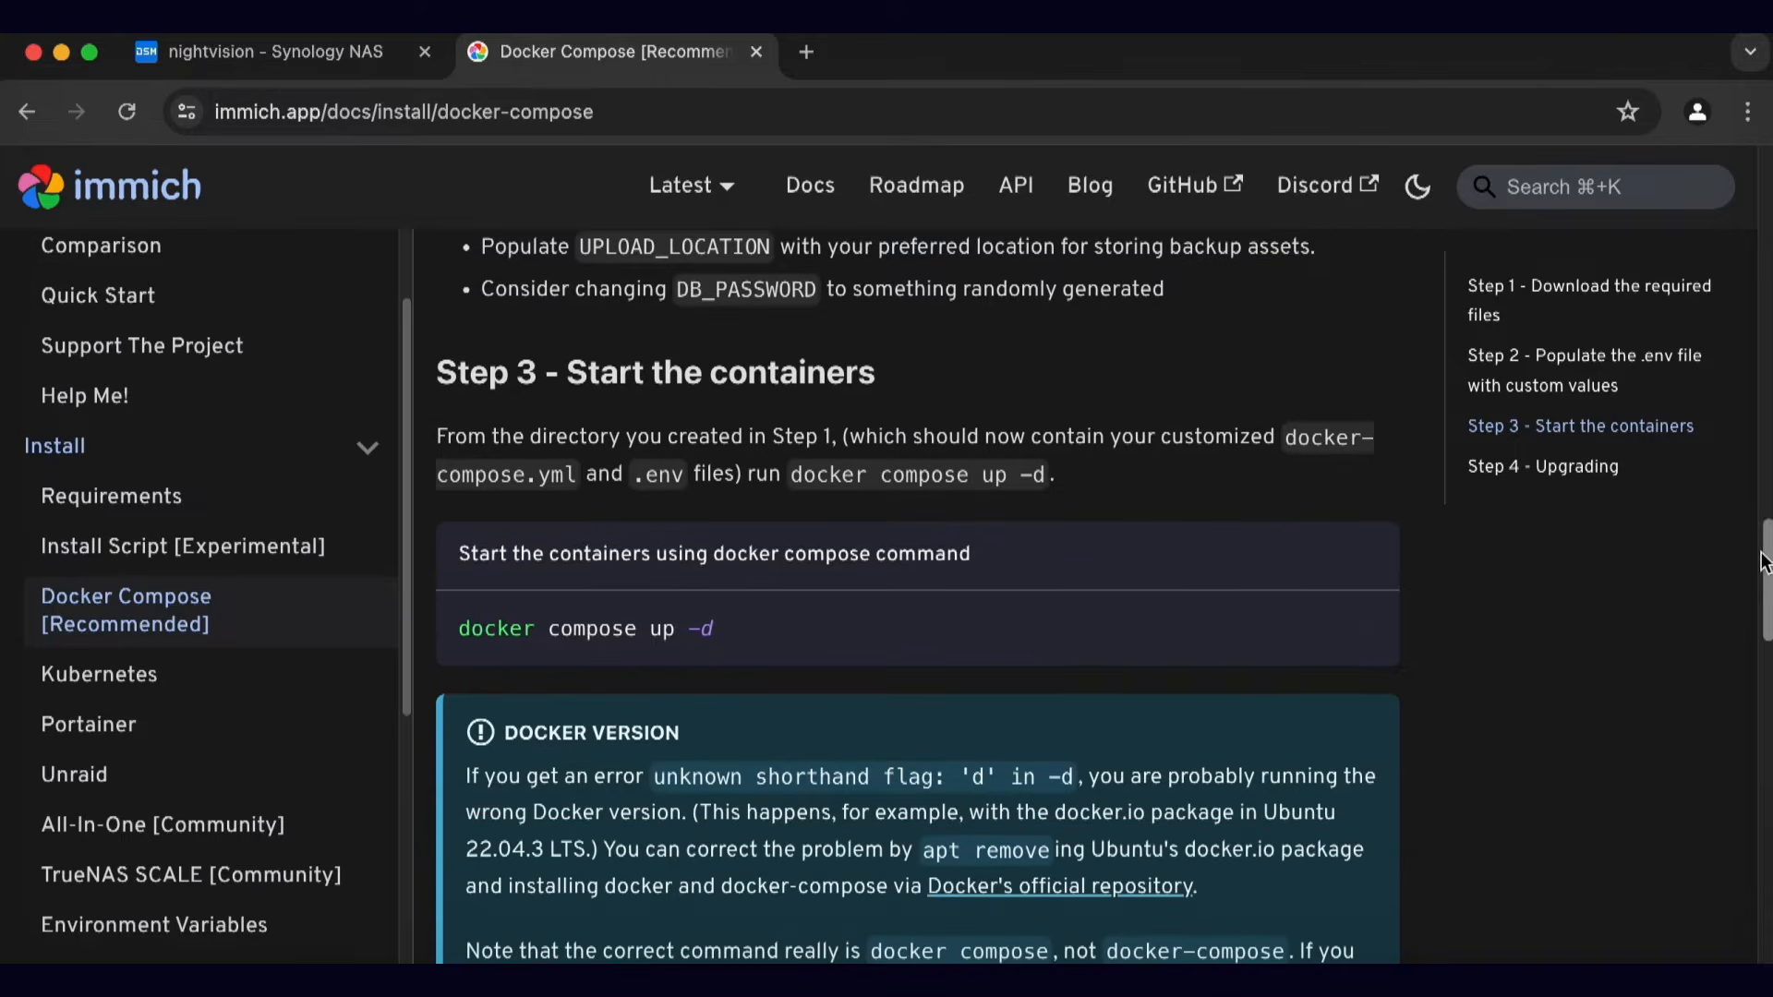
pyautogui.click(269, 65)
pyautogui.click(618, 68)
pyautogui.click(314, 58)
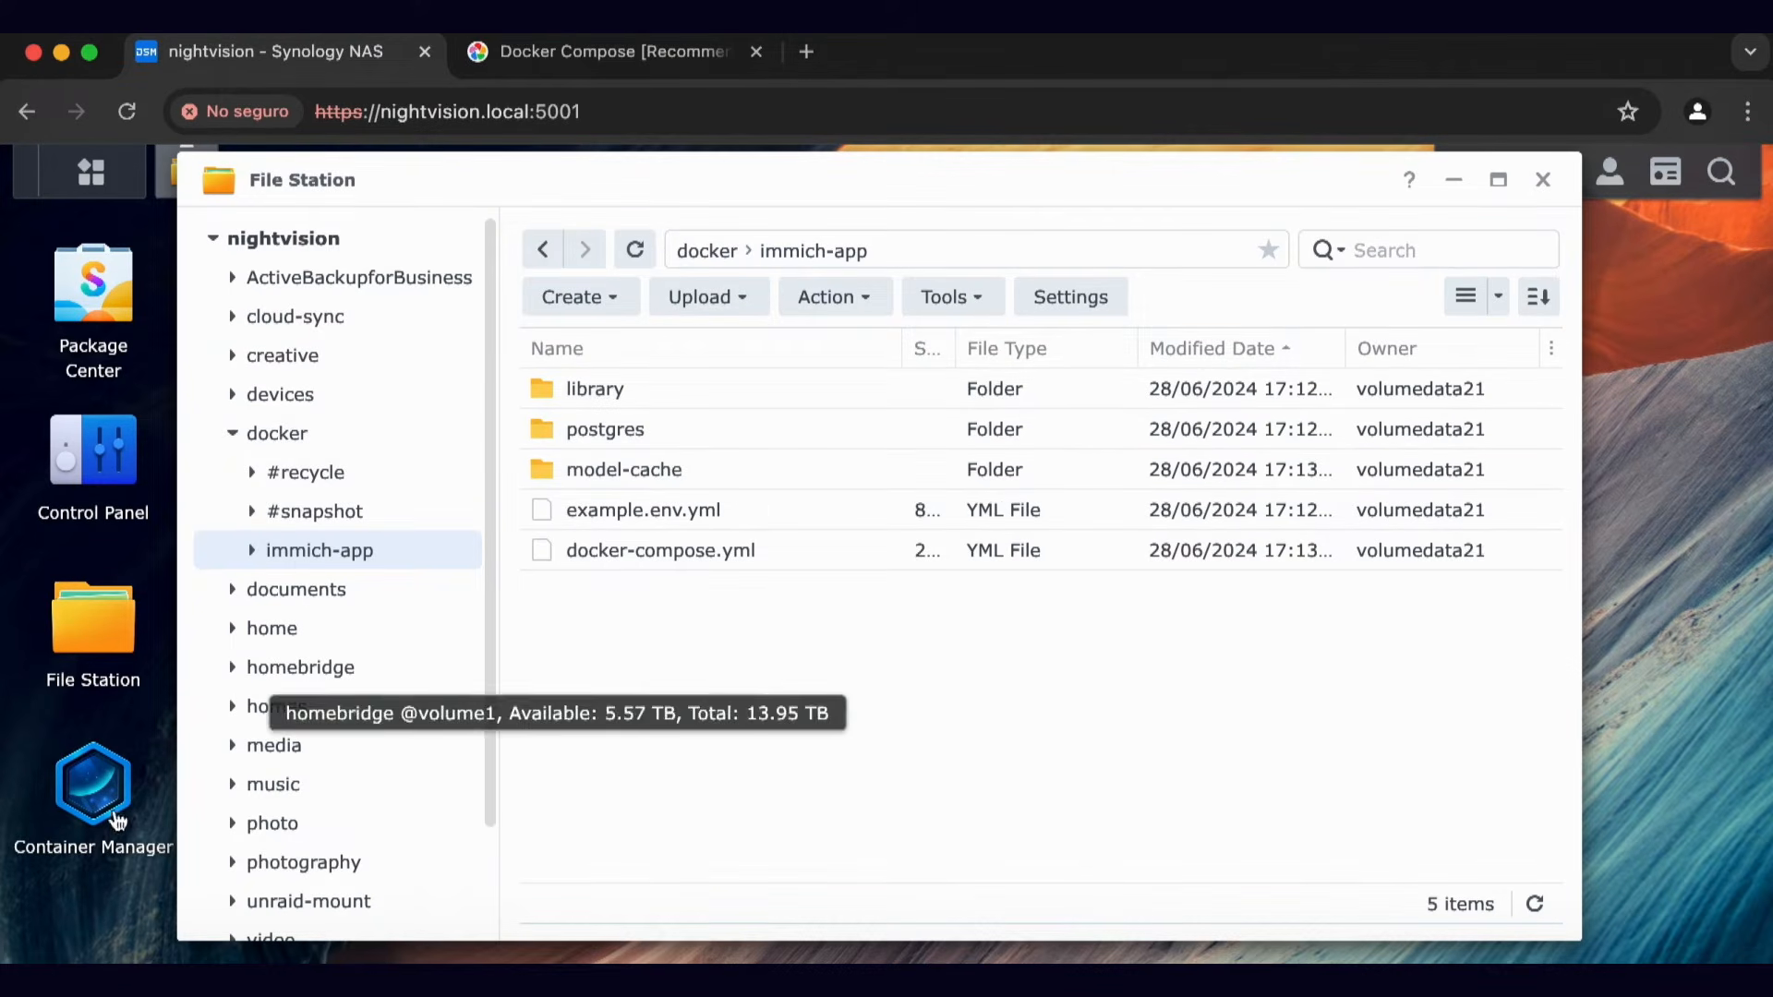
# Consult the Immich Docker Compose guide again and rename example.env.yml in the immich-app folder to .env.
pyautogui.click(649, 63)
pyautogui.scroll(-5, 1745, 609)
pyautogui.moveTo(1759, 637); pyautogui.dragTo(1758, 438)
pyautogui.moveTo(485, 578); pyautogui.dragTo(525, 580)
pyautogui.click(607, 631)
pyautogui.click(364, 52)
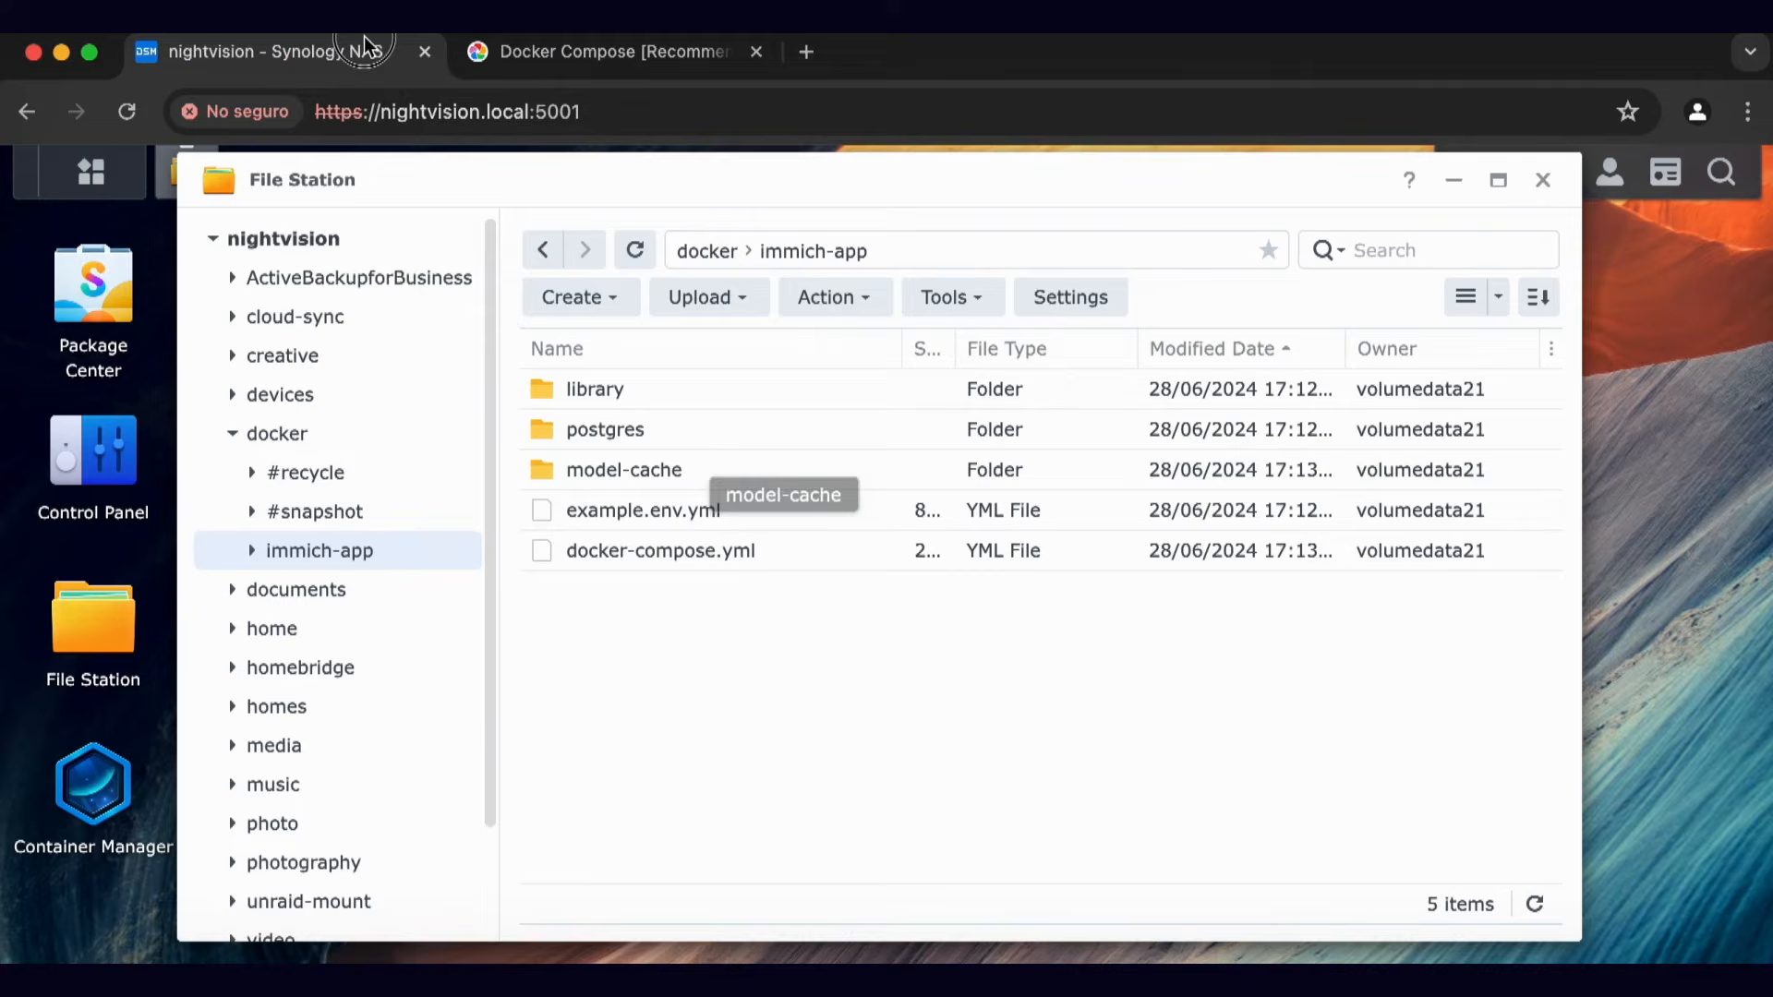
pyautogui.rightClick(646, 514)
pyautogui.click(748, 762)
pyautogui.press('super+a')
pyautogui.press('BackSpace')
pyautogui.write('.env')
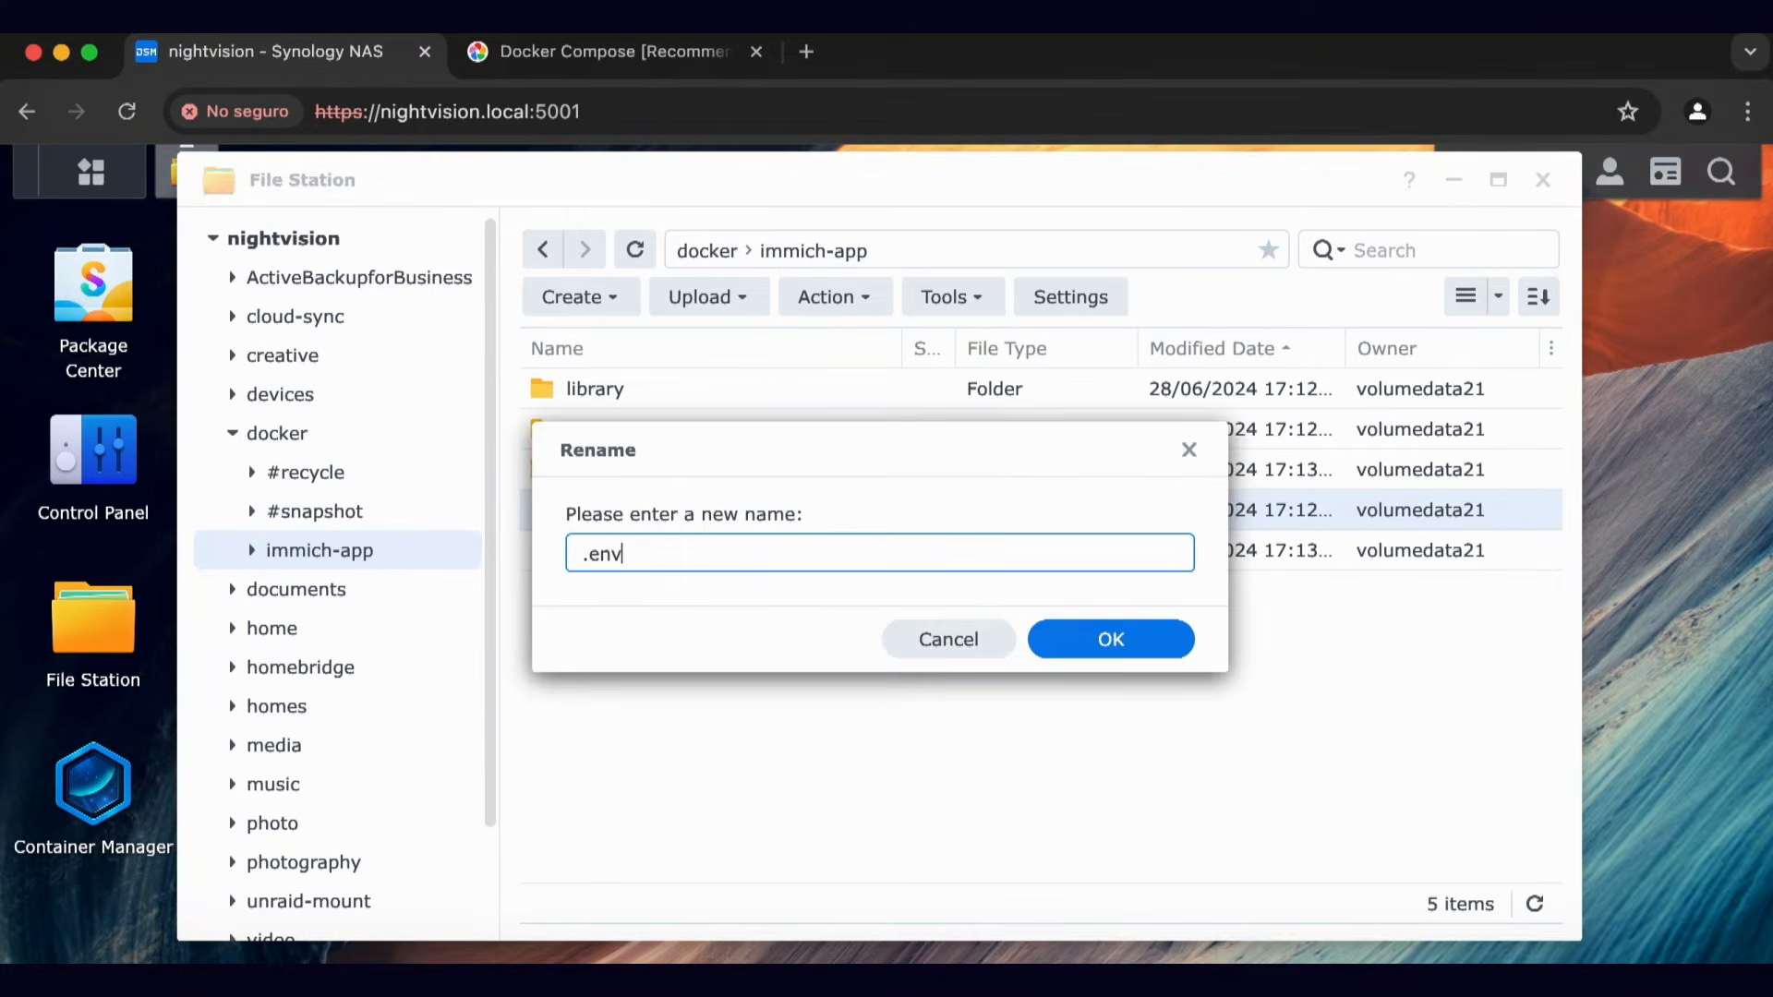
pyautogui.press('Return')
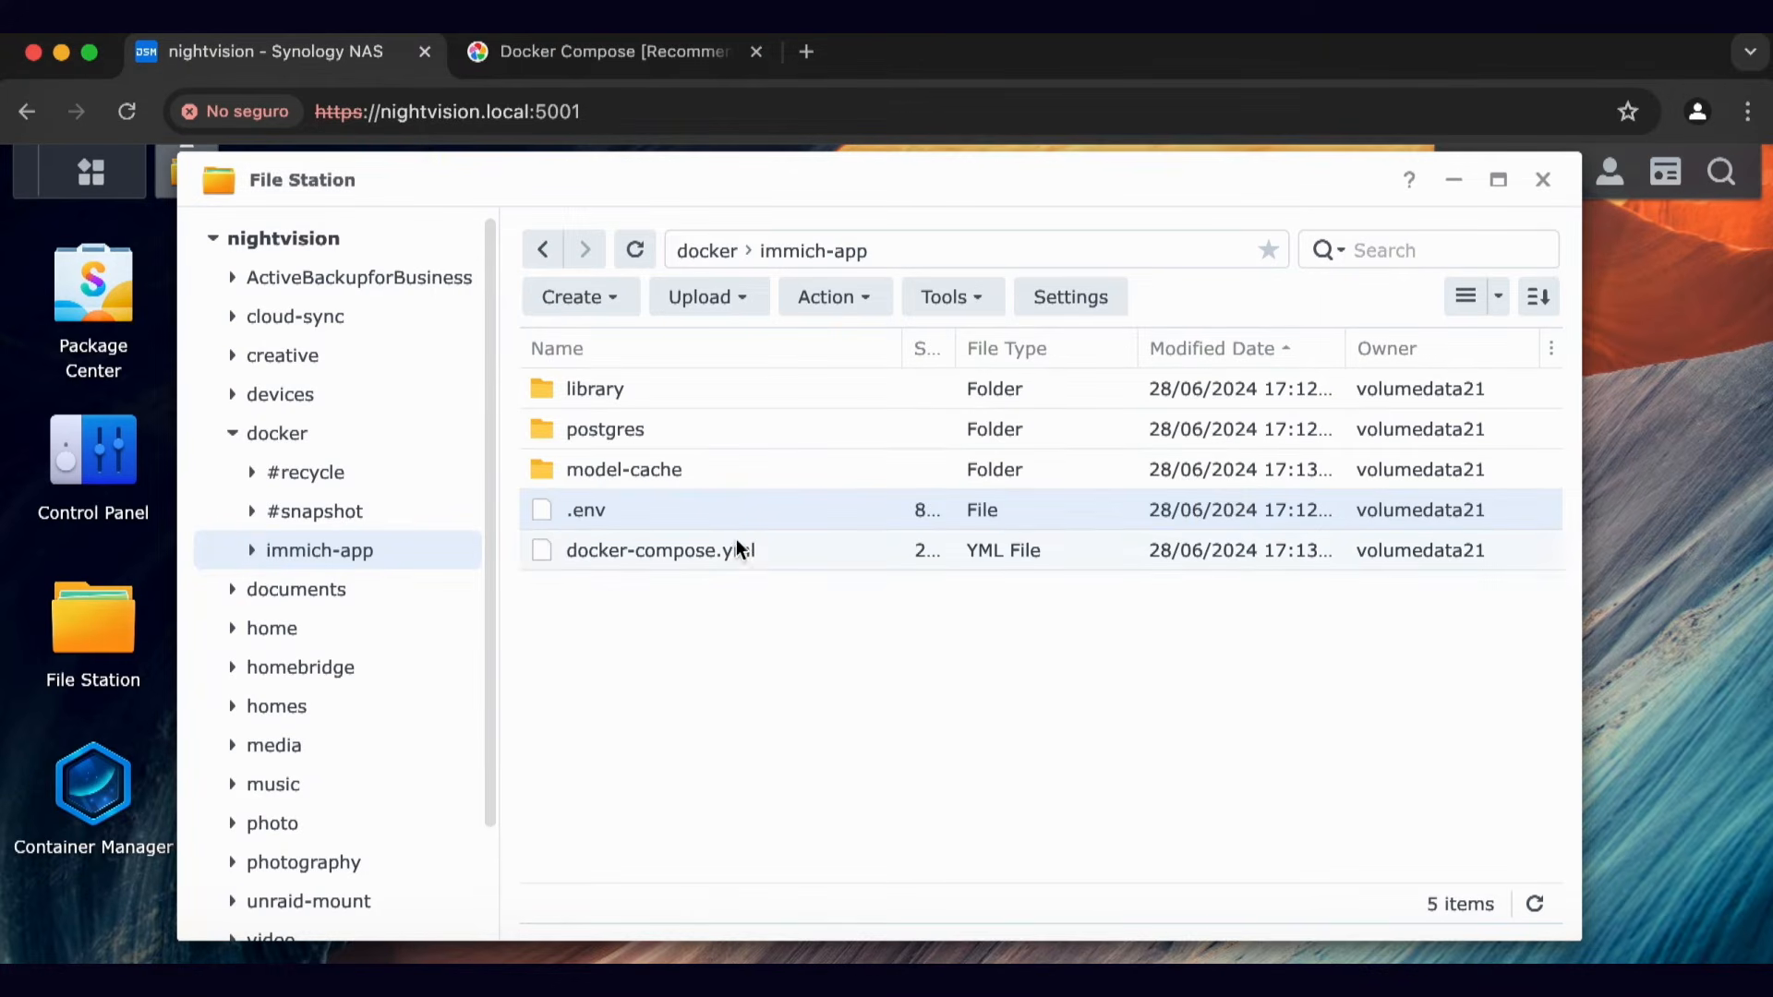
pyautogui.rightClick(593, 512)
pyautogui.click(570, 513)
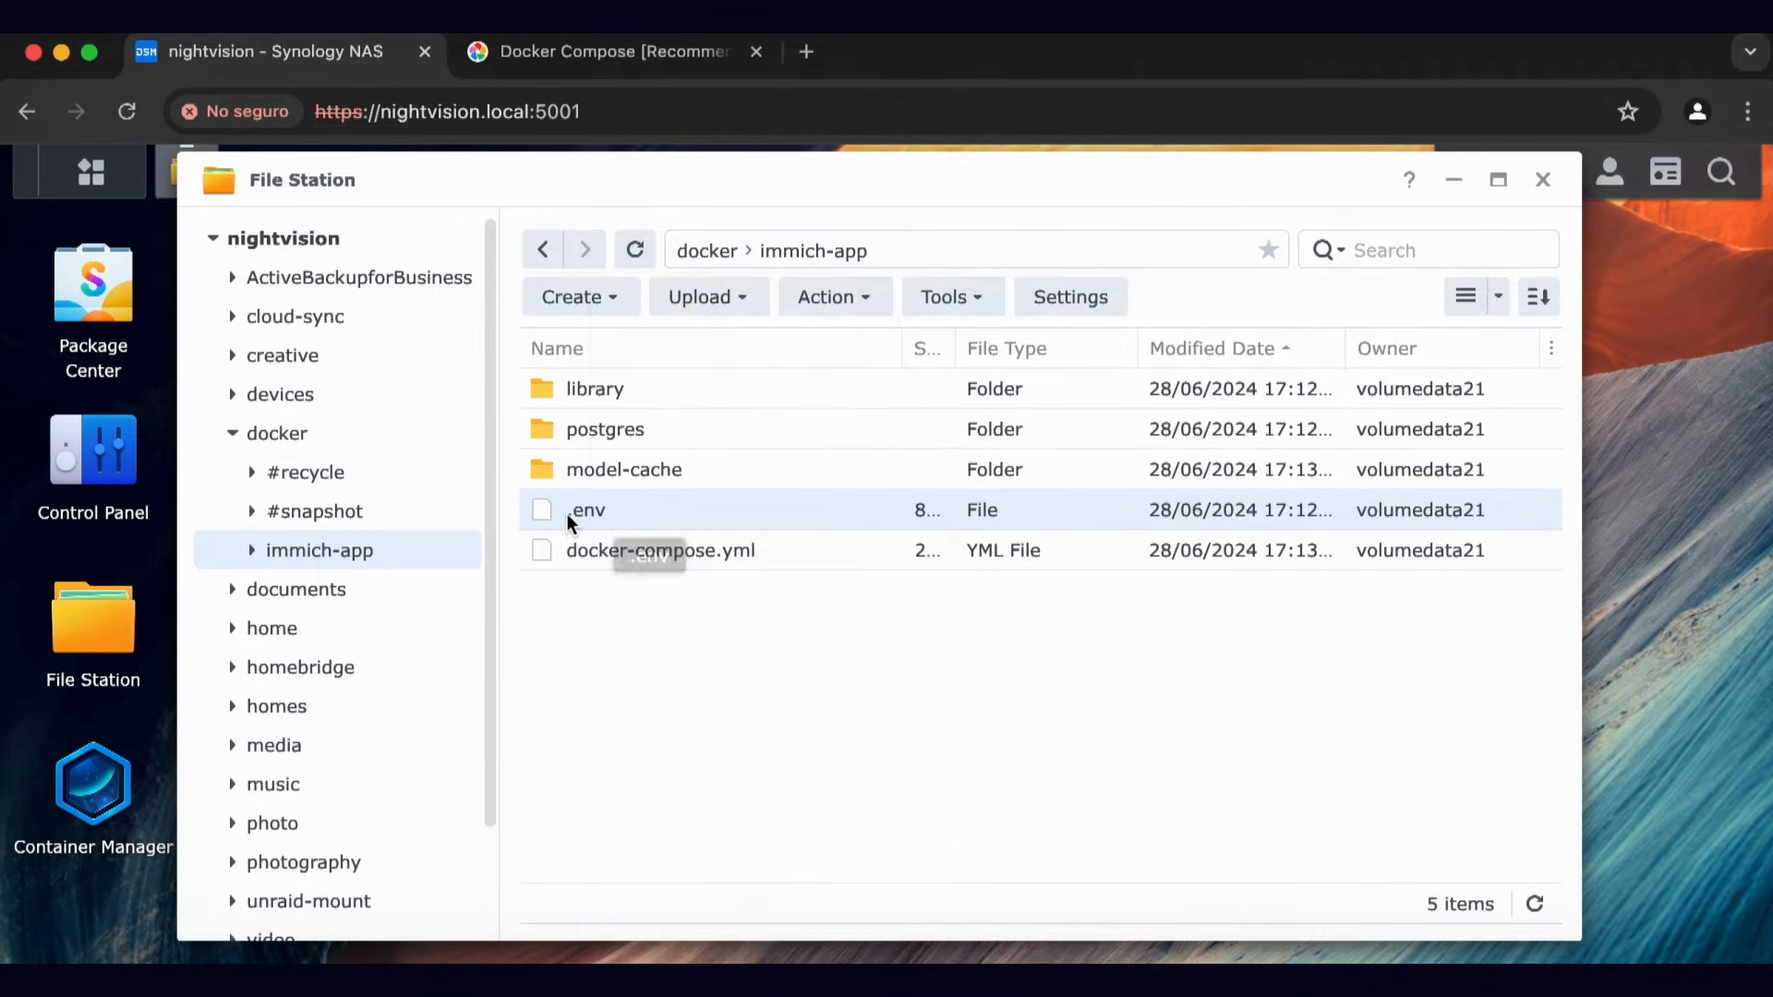
pyautogui.click(763, 565)
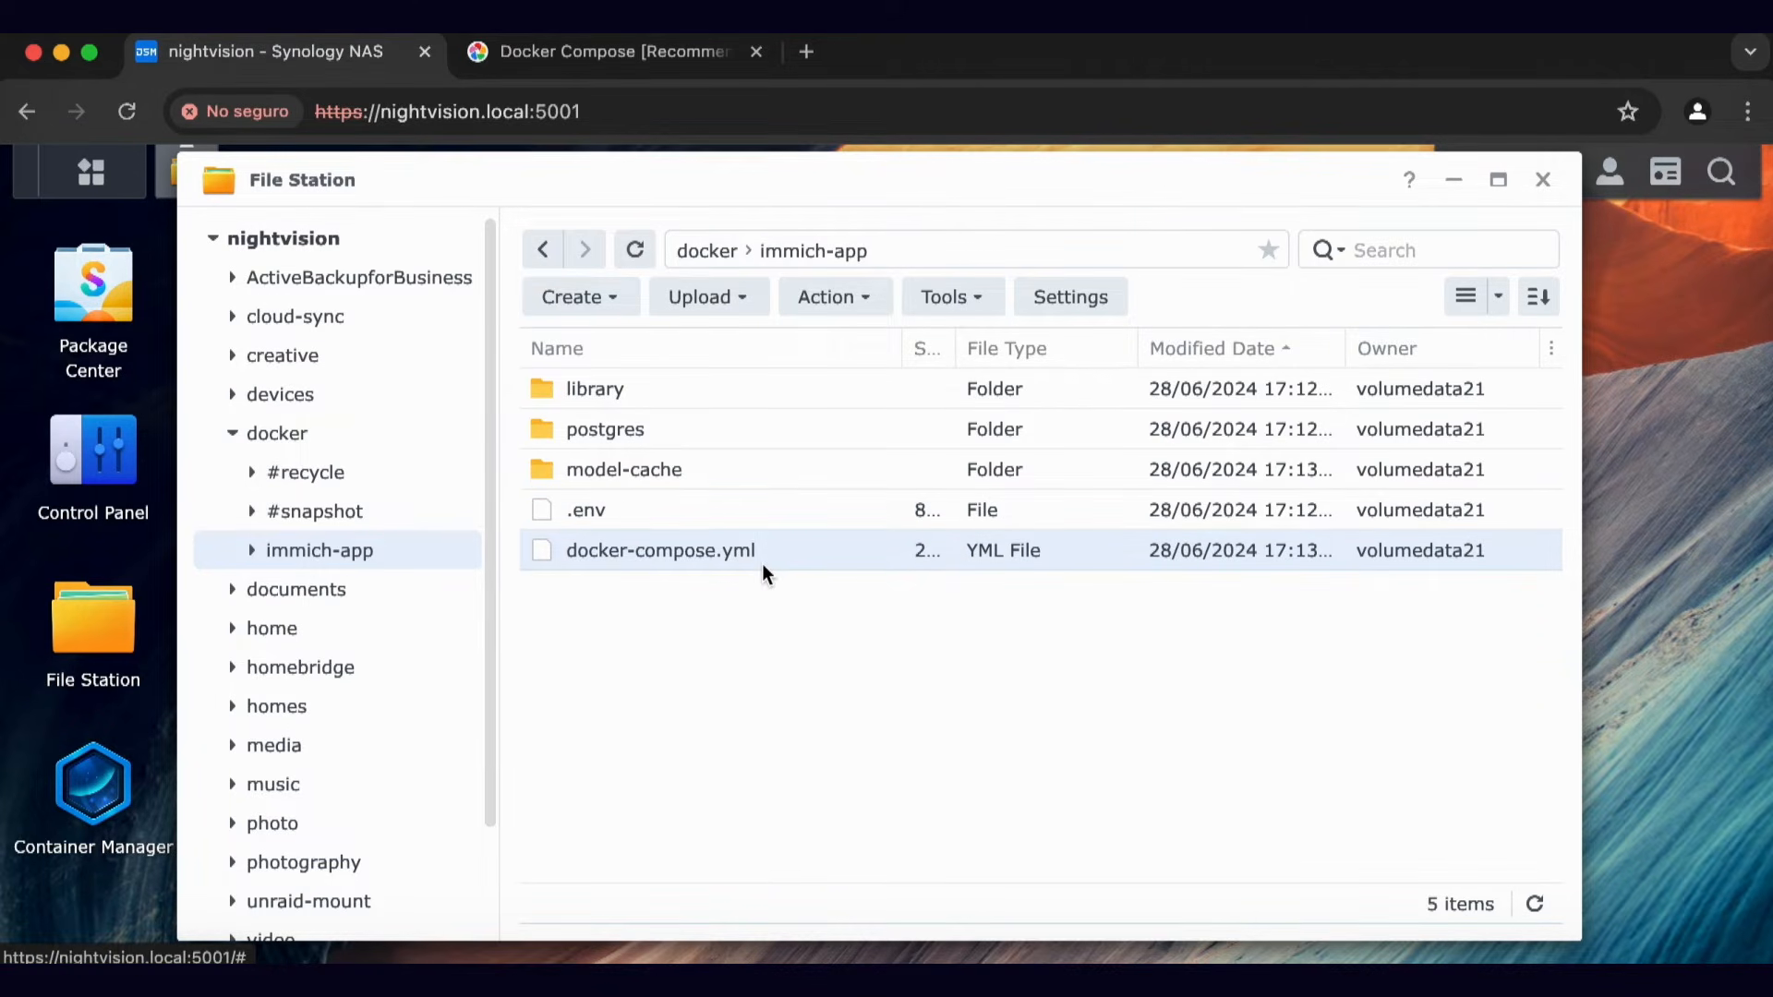
pyautogui.click(739, 632)
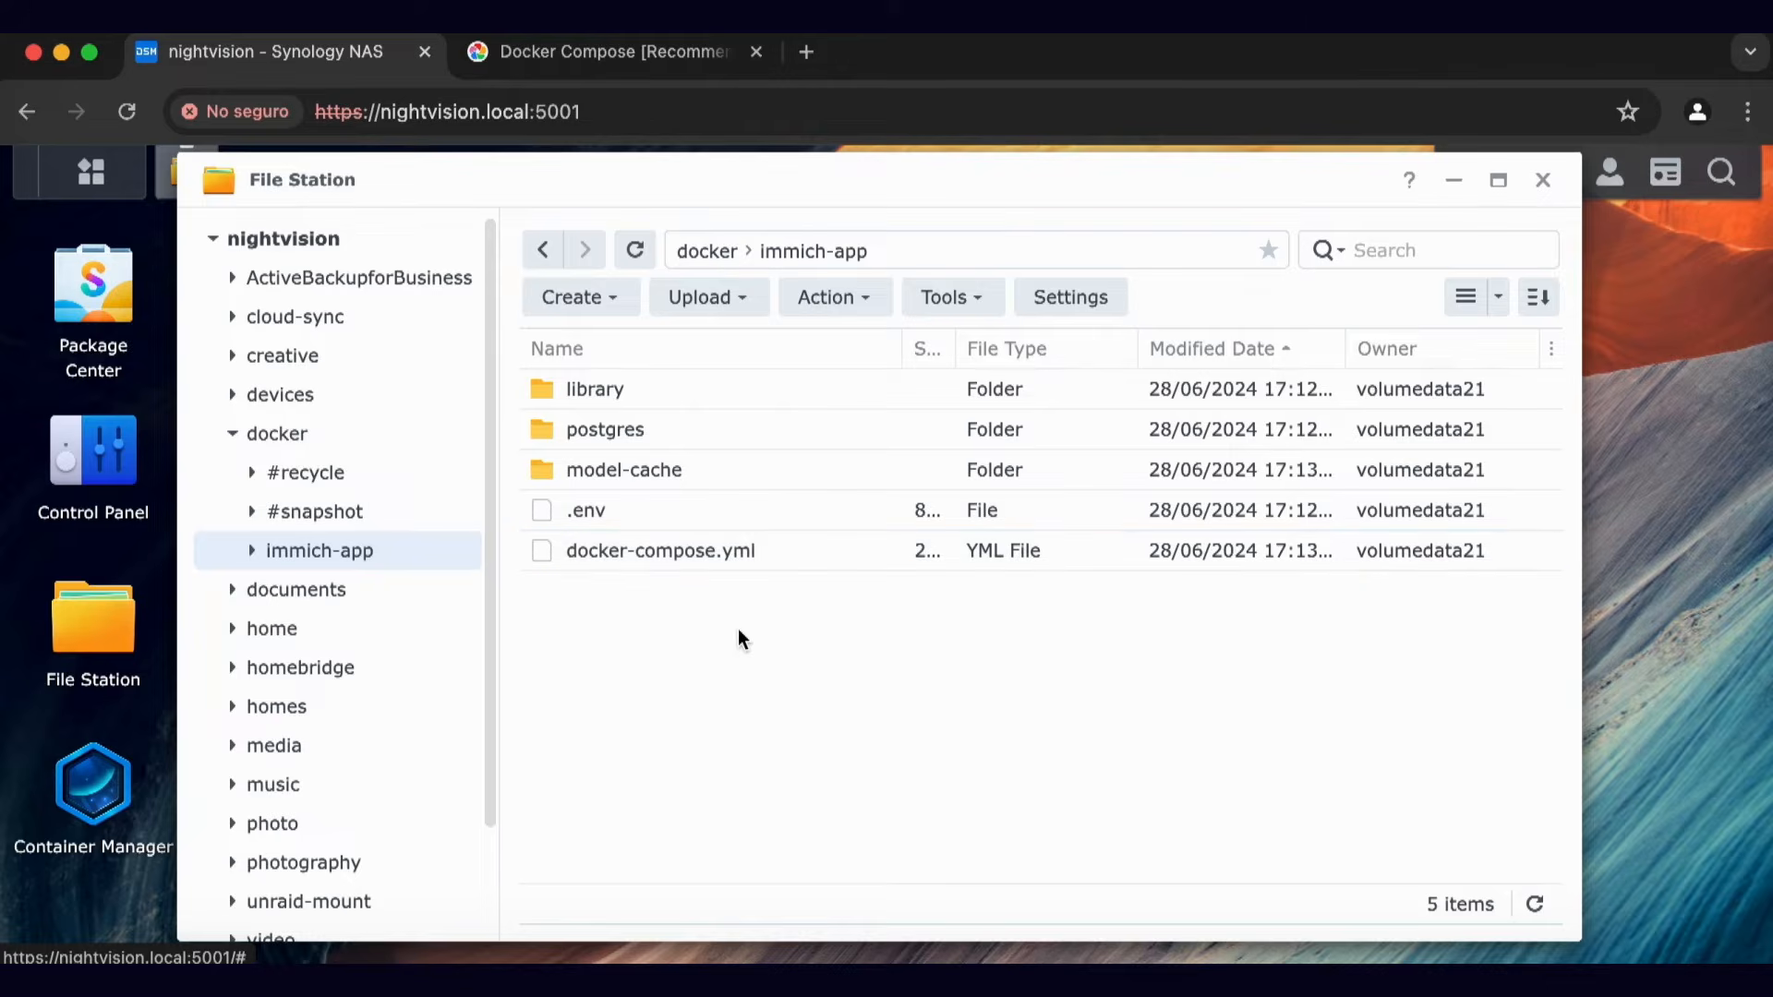
# Open Container Manager and start a new project named immich.
pyautogui.click(98, 781)
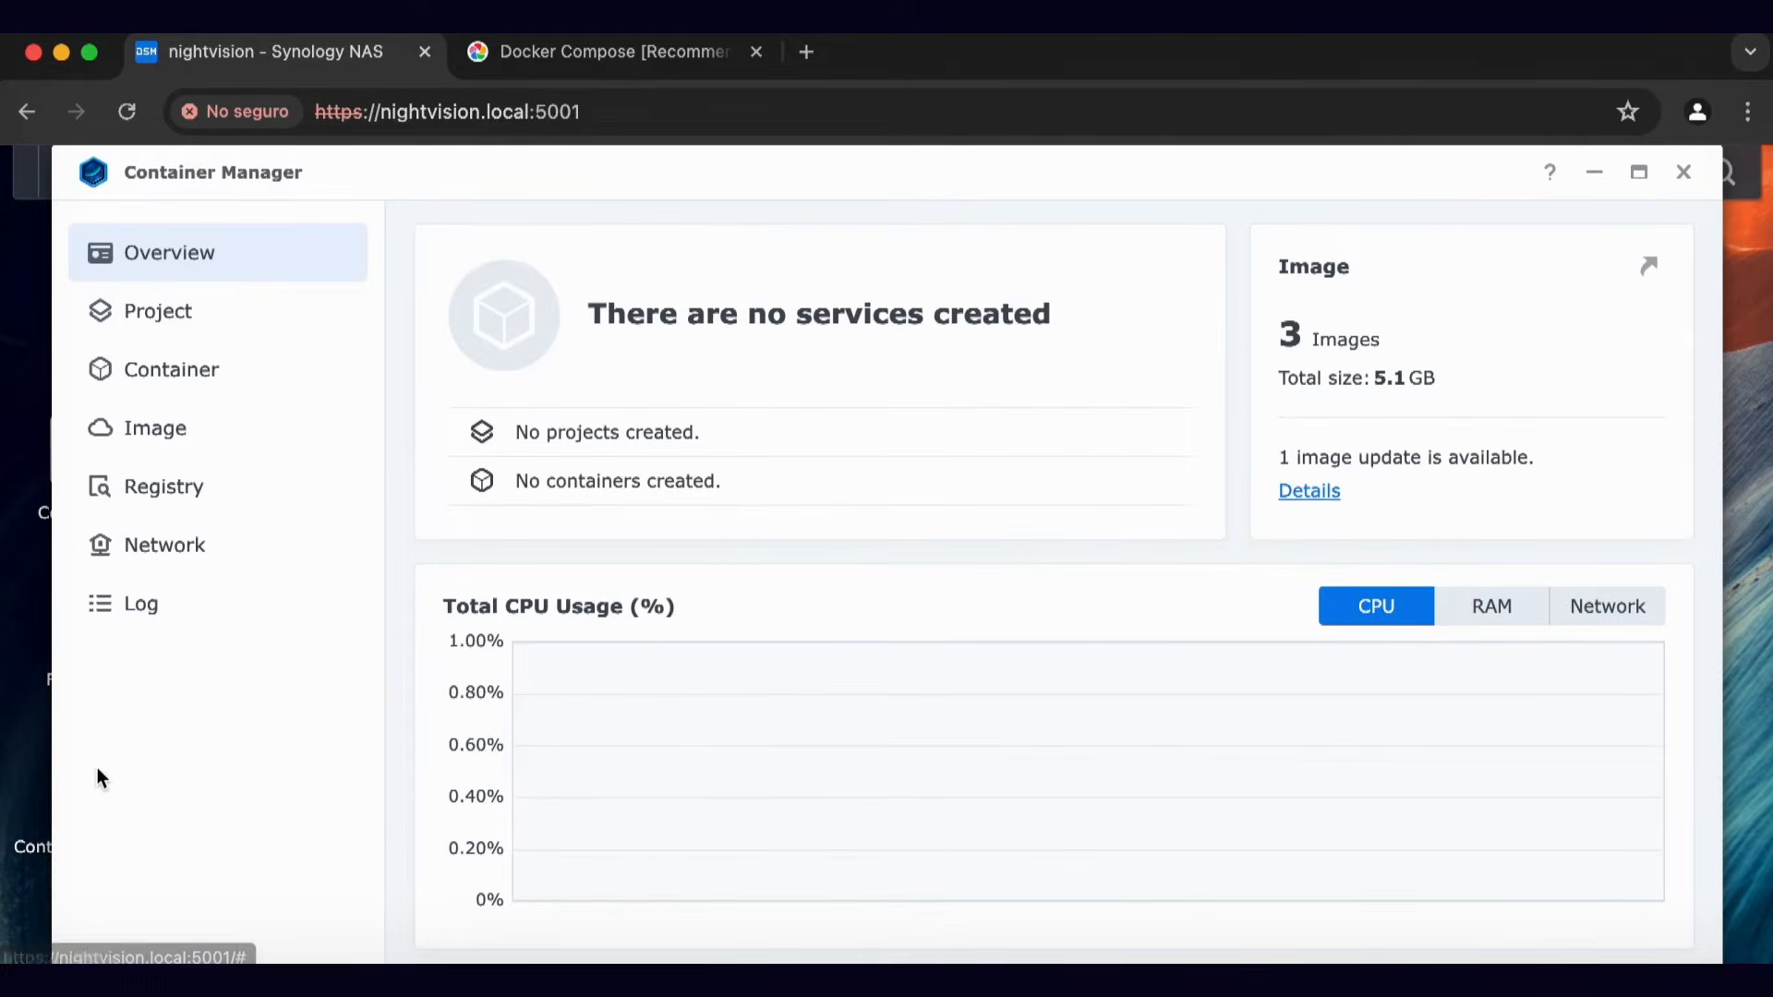
pyautogui.click(234, 330)
pyautogui.click(1011, 711)
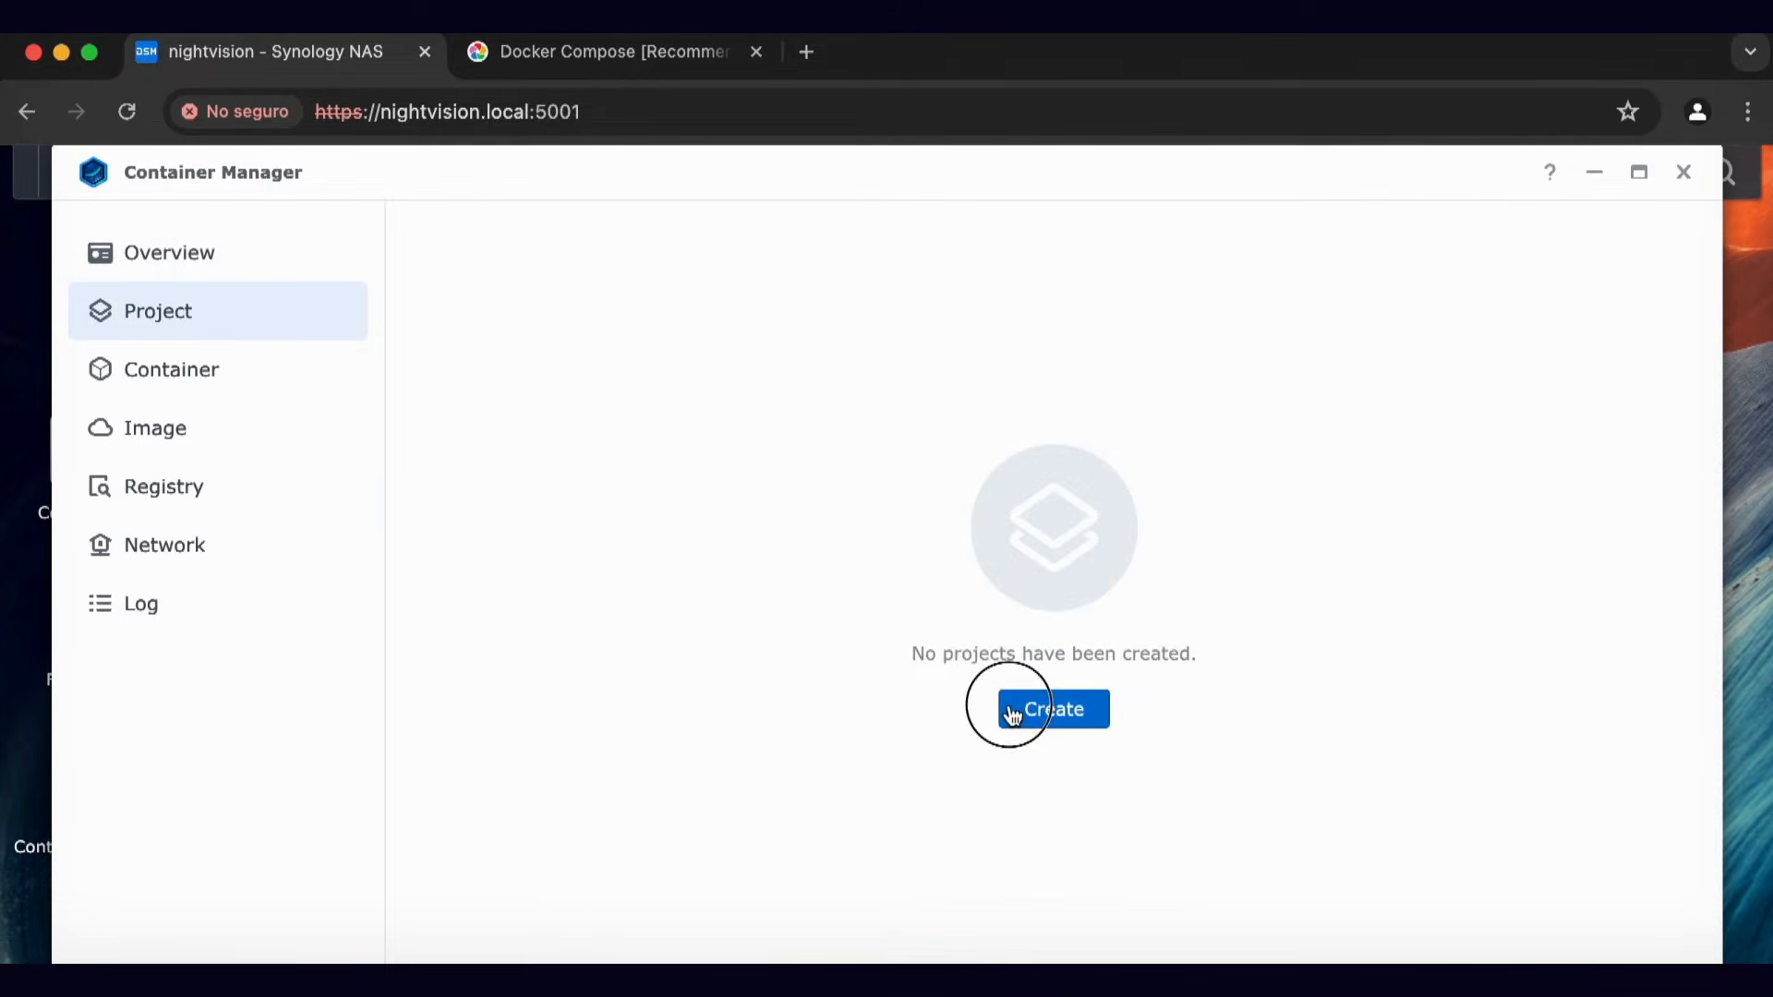
pyautogui.click(738, 340)
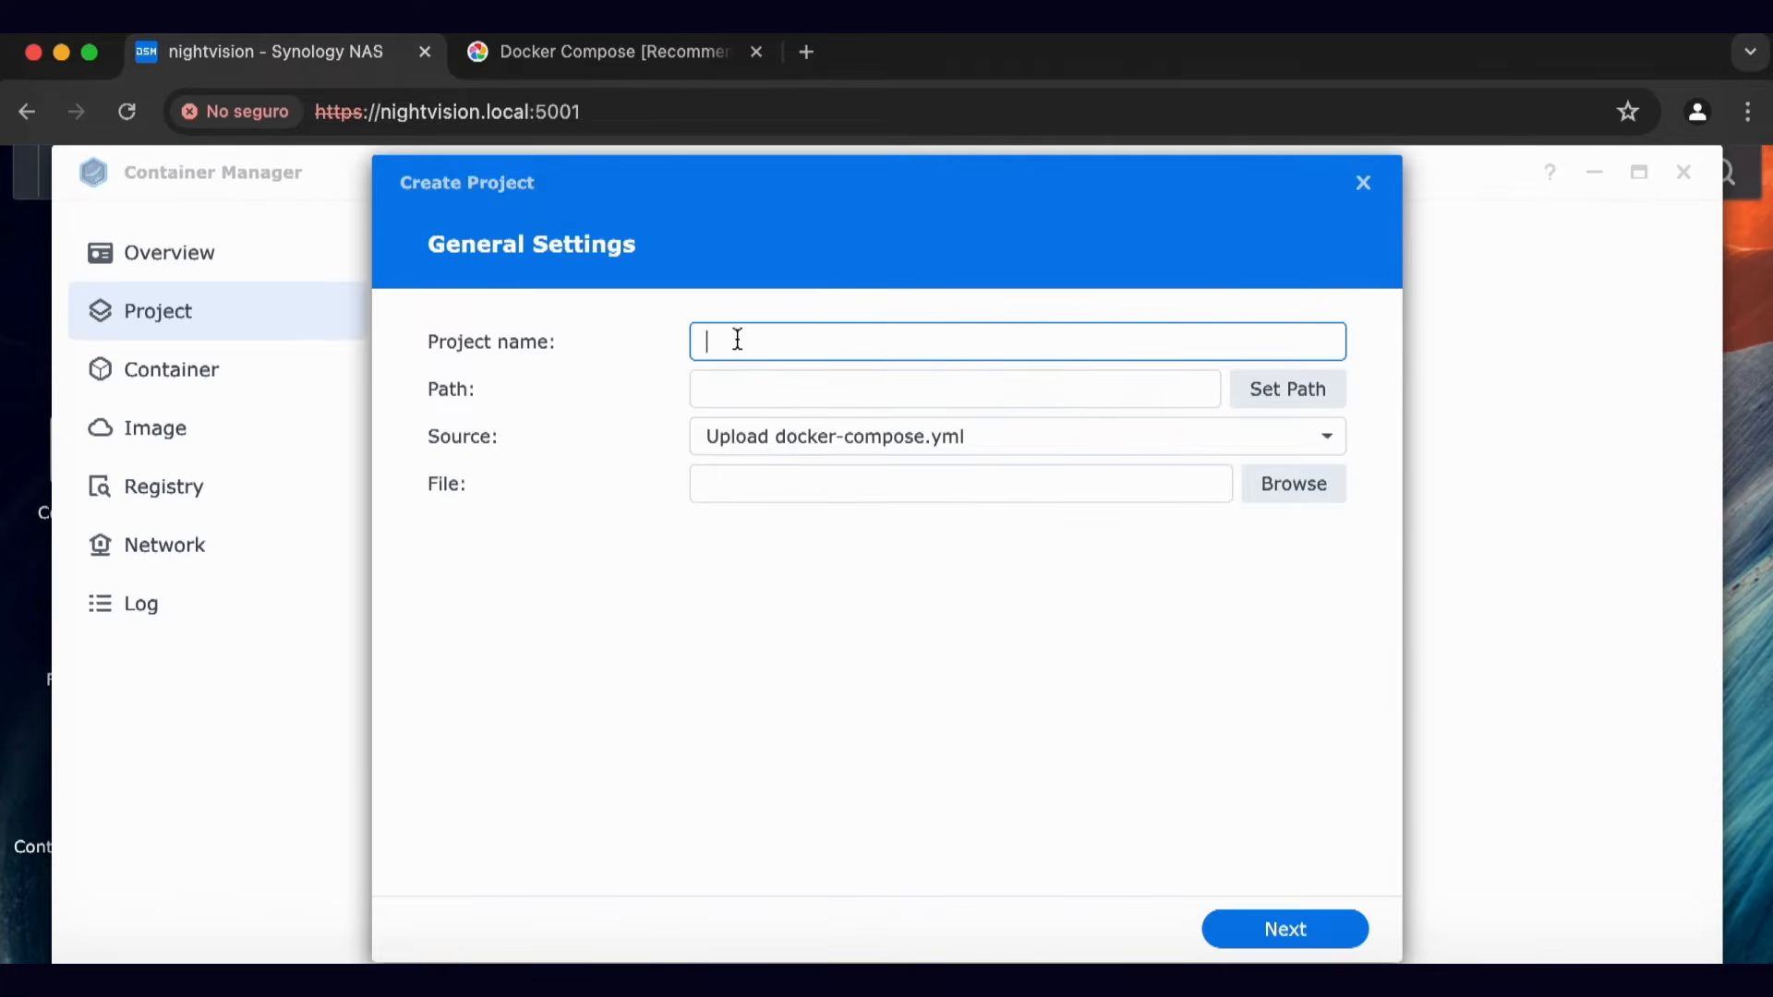
pyautogui.write('immich')
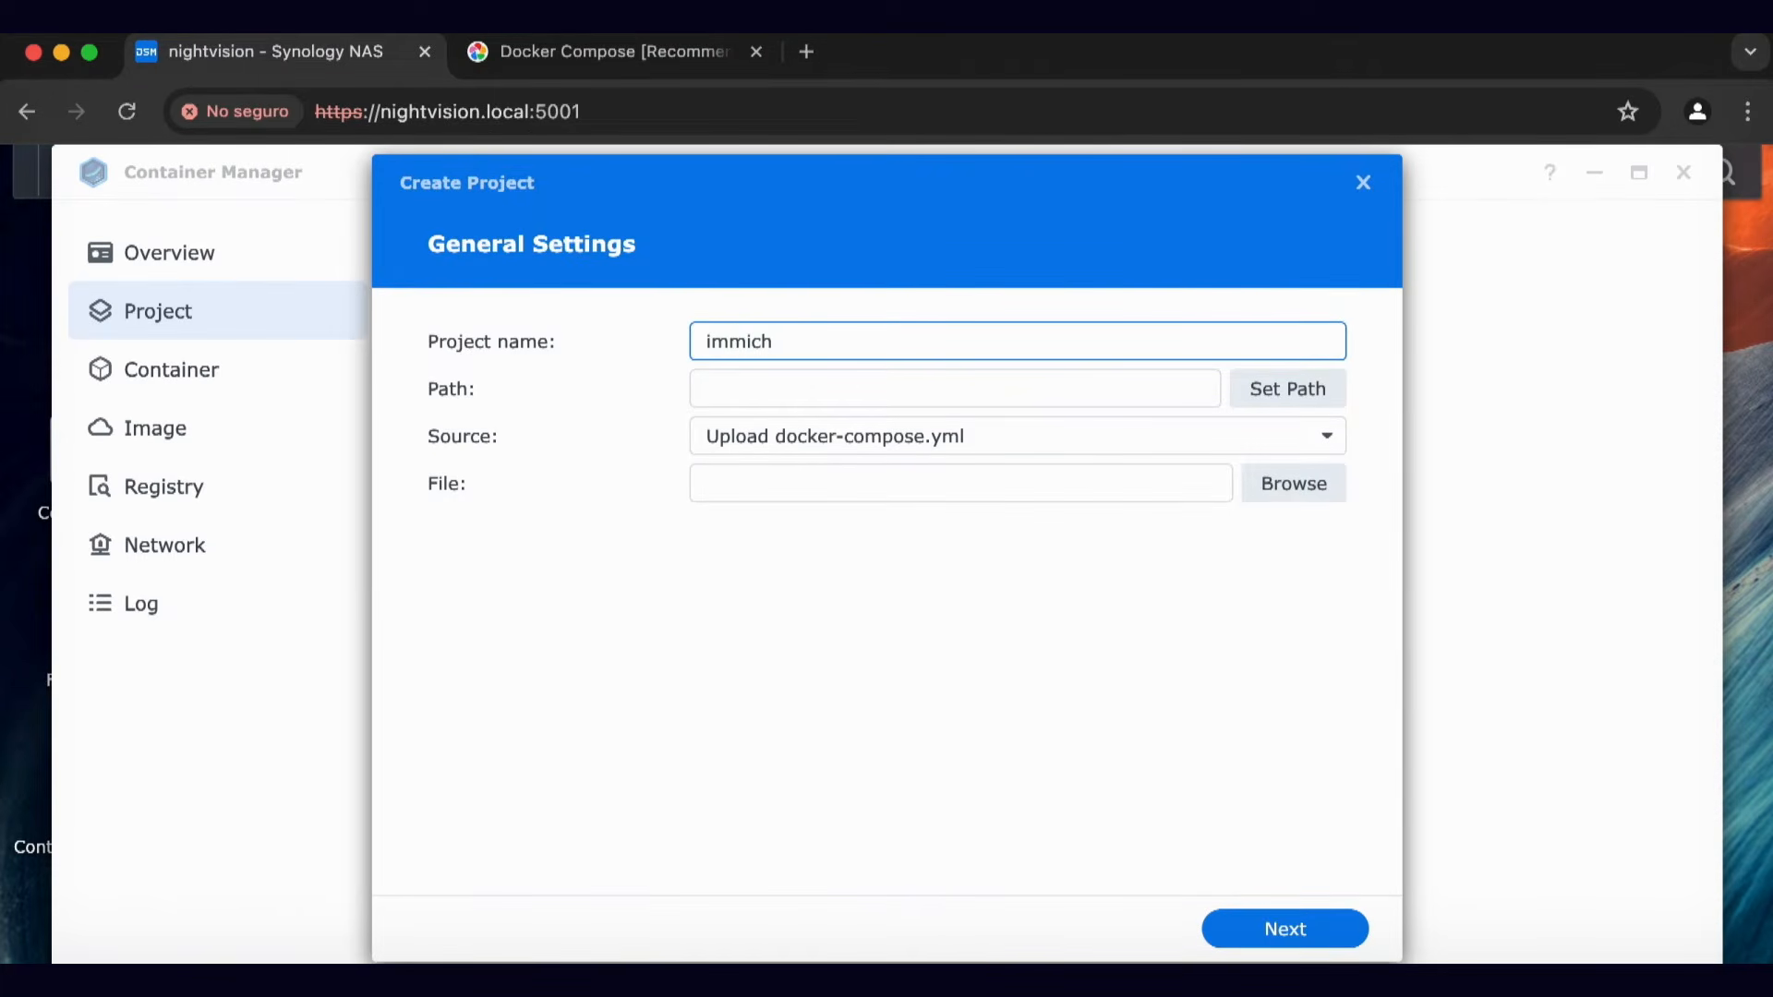
pyautogui.press('Tab')
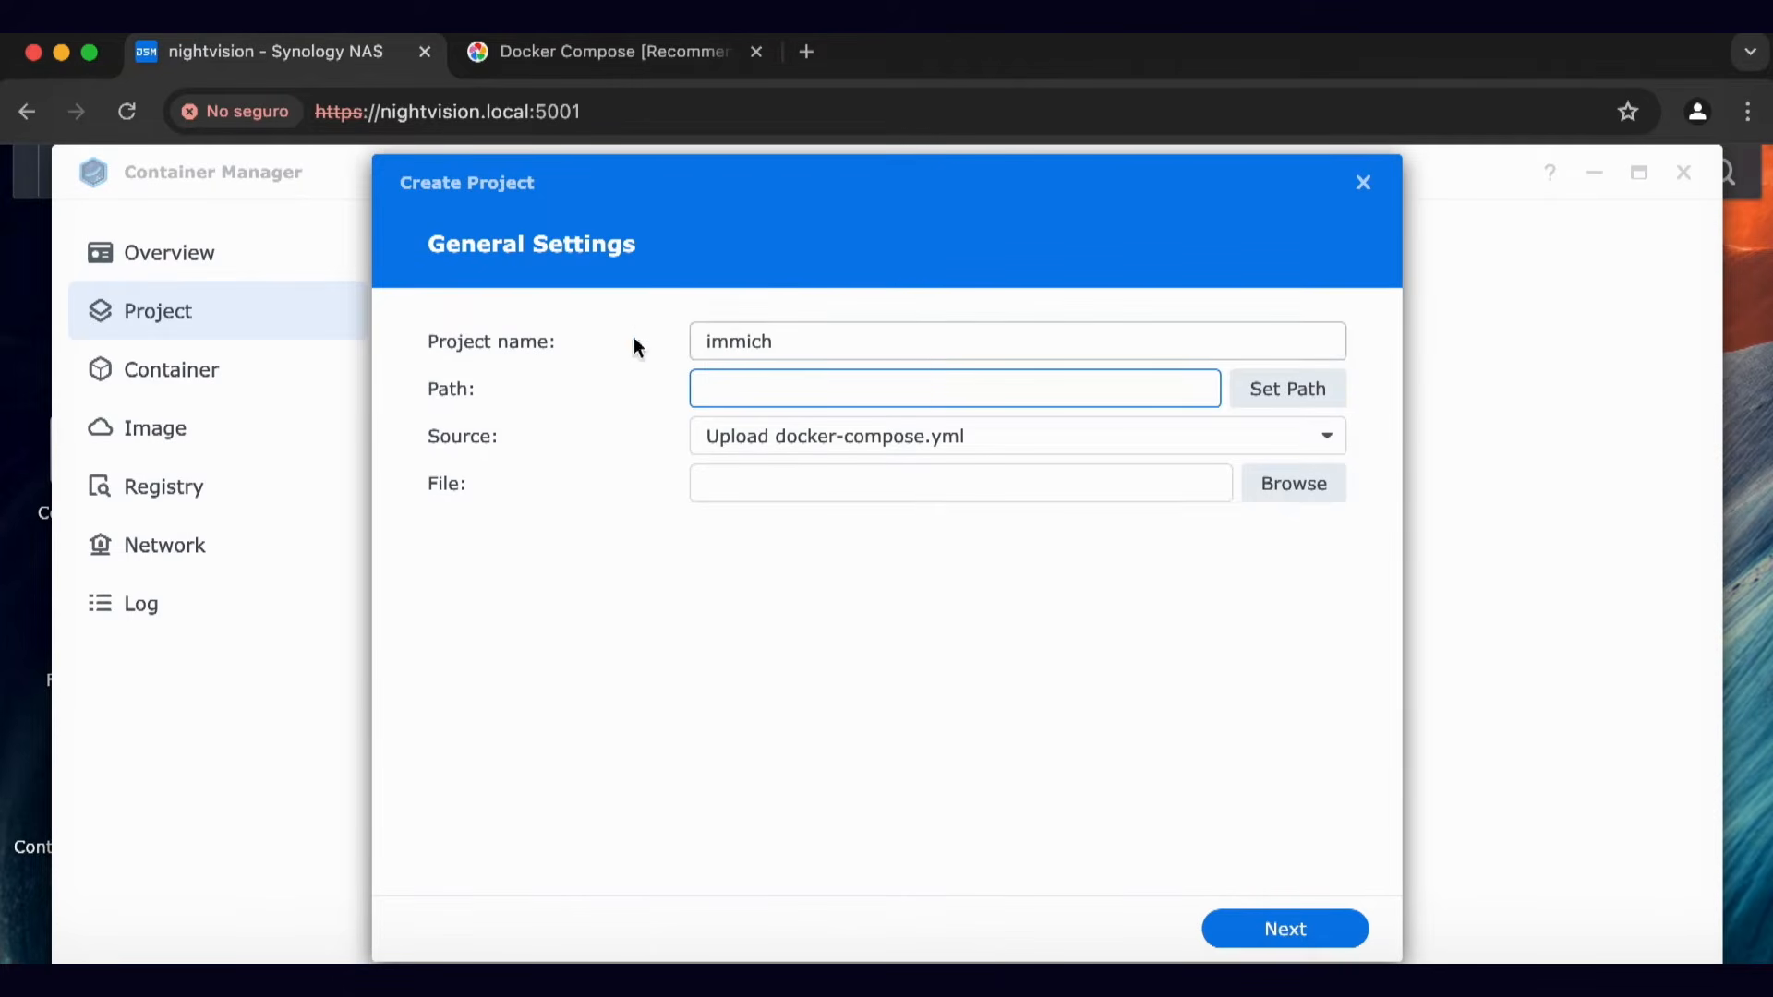
# Set the project path to /docker/immich-app and use its existing docker-compose.yml to create the project.
pyautogui.click(1279, 389)
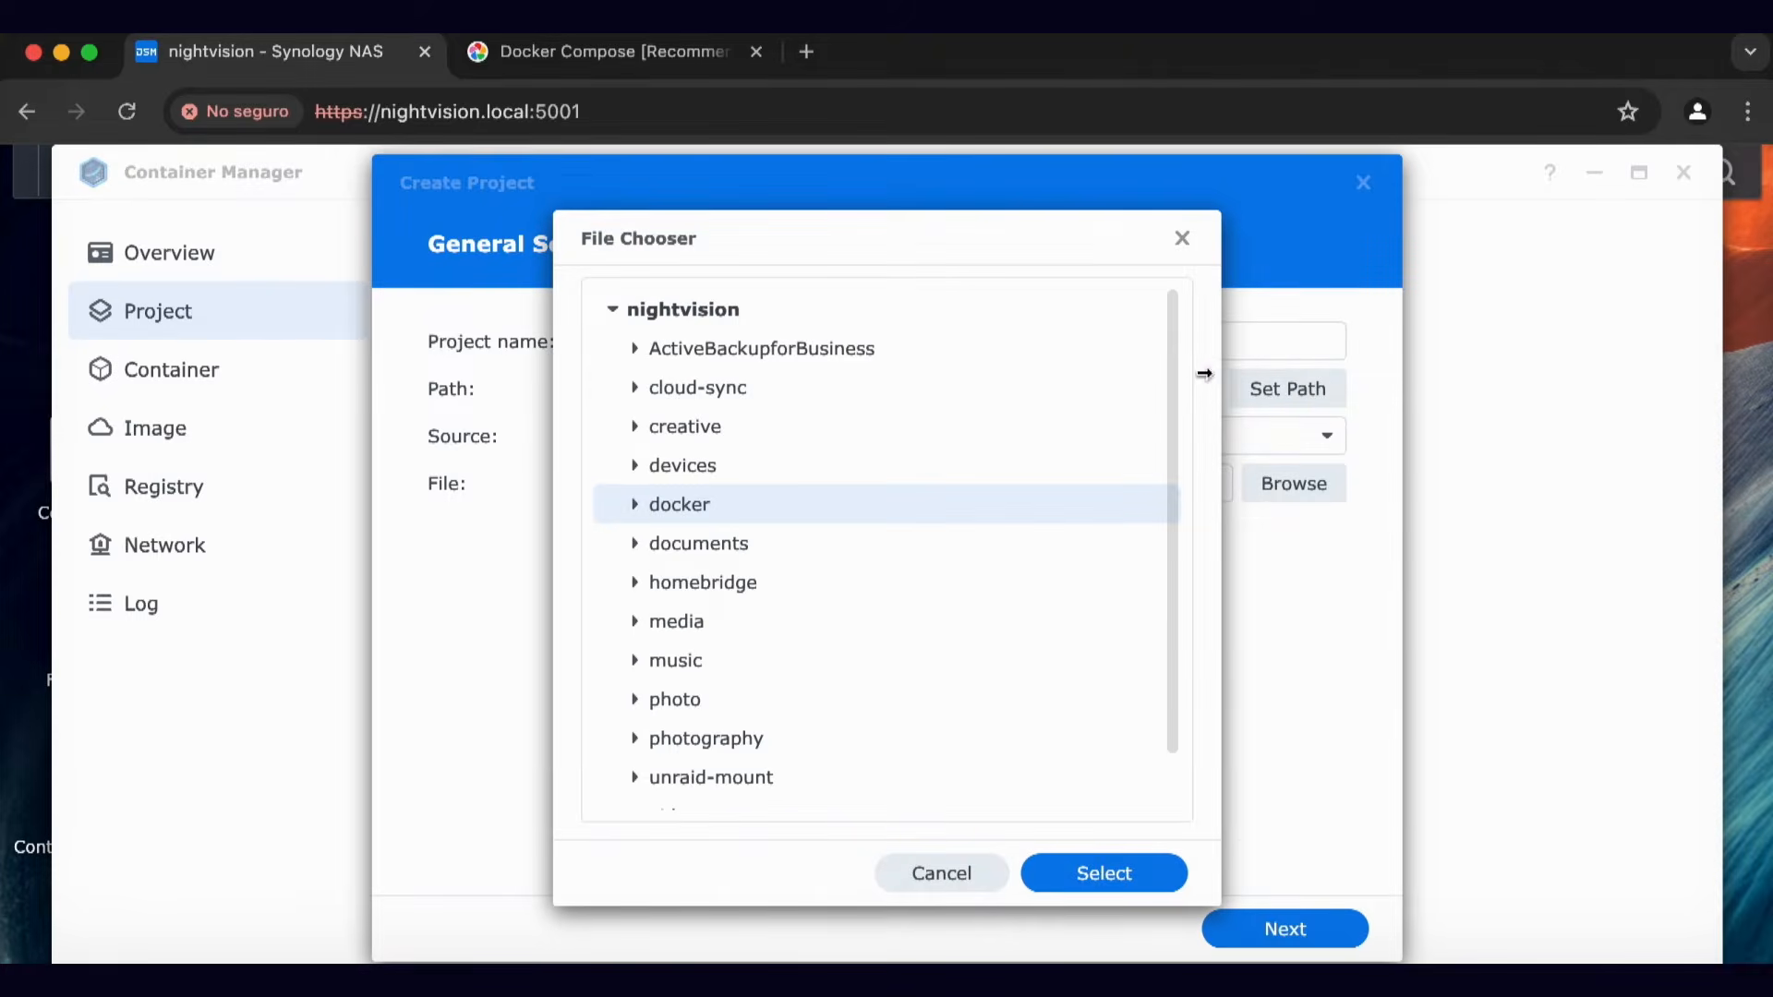
pyautogui.click(634, 504)
pyautogui.click(768, 581)
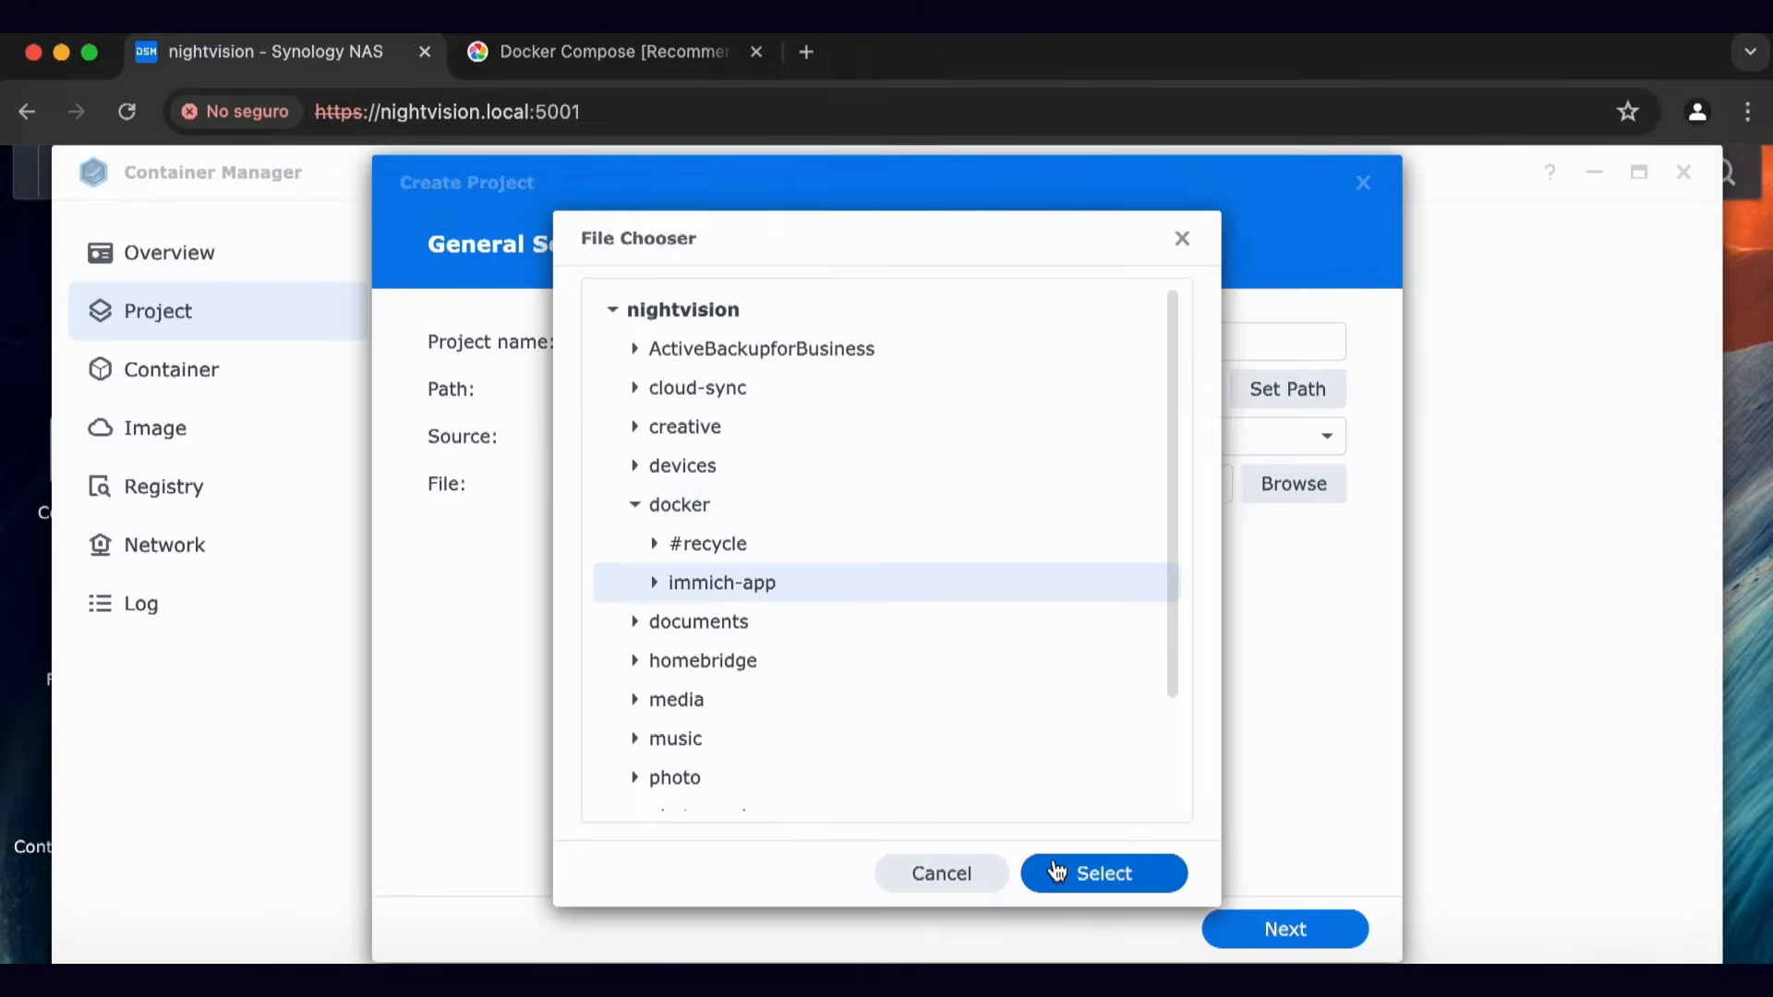
pyautogui.click(1067, 871)
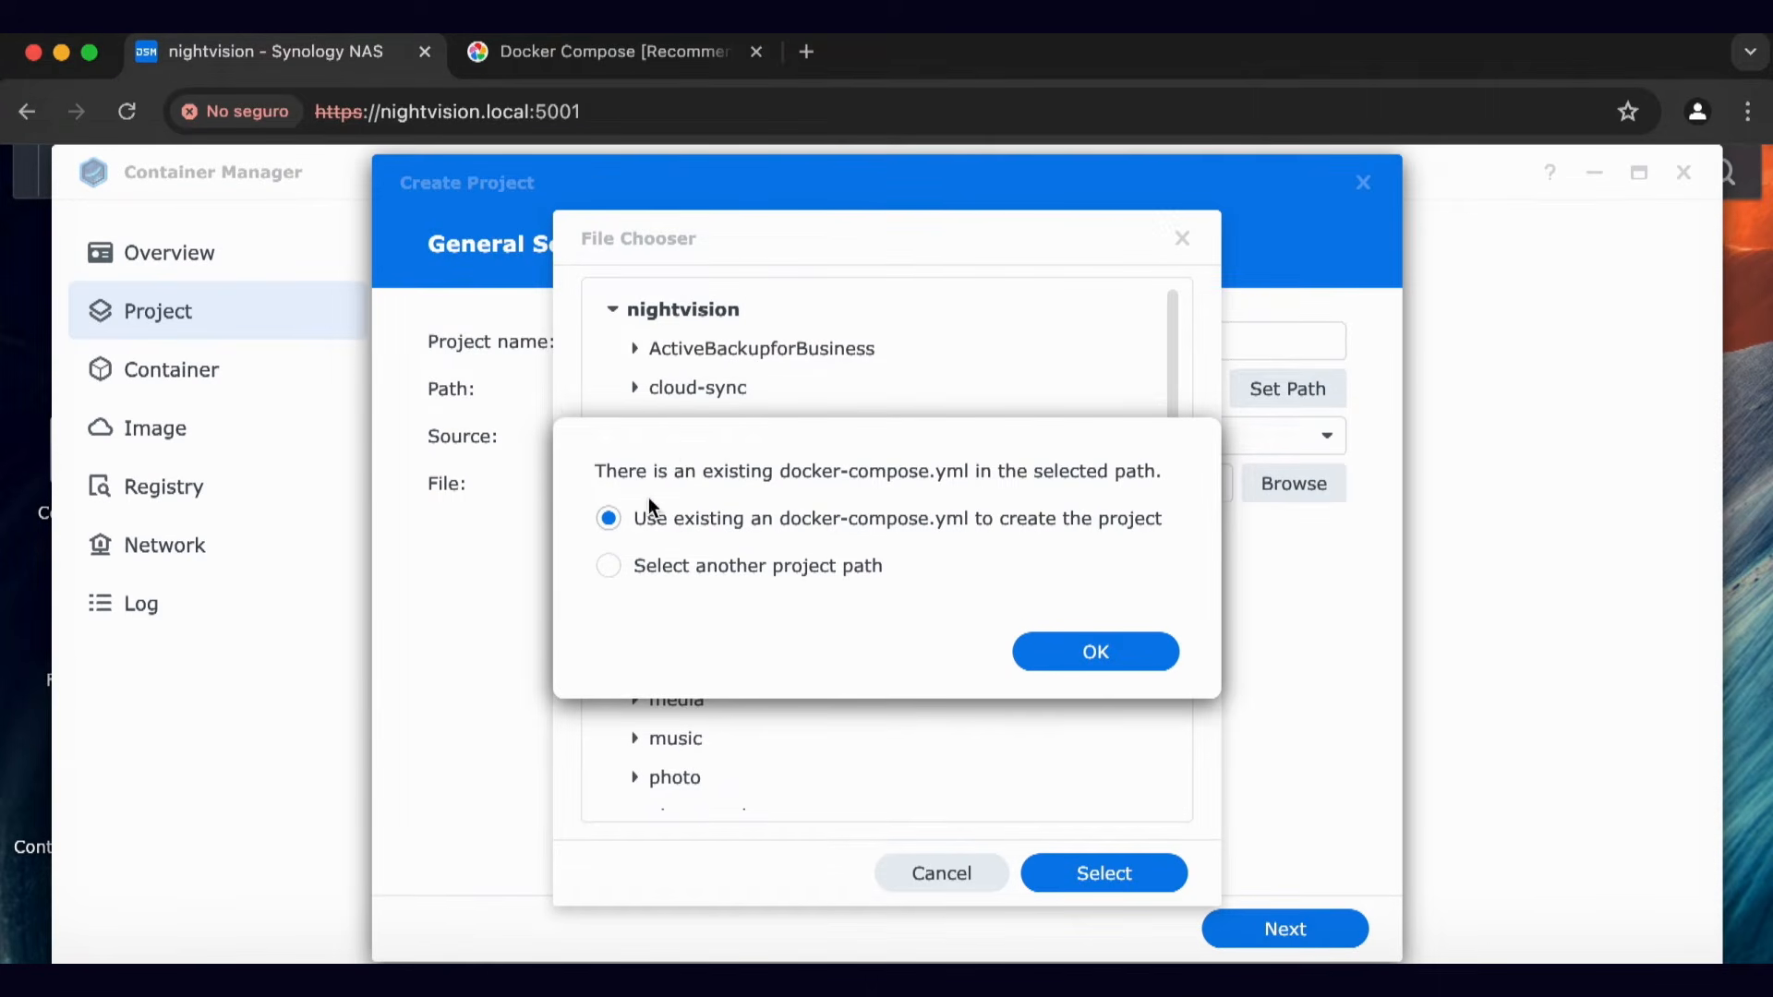
pyautogui.click(1122, 655)
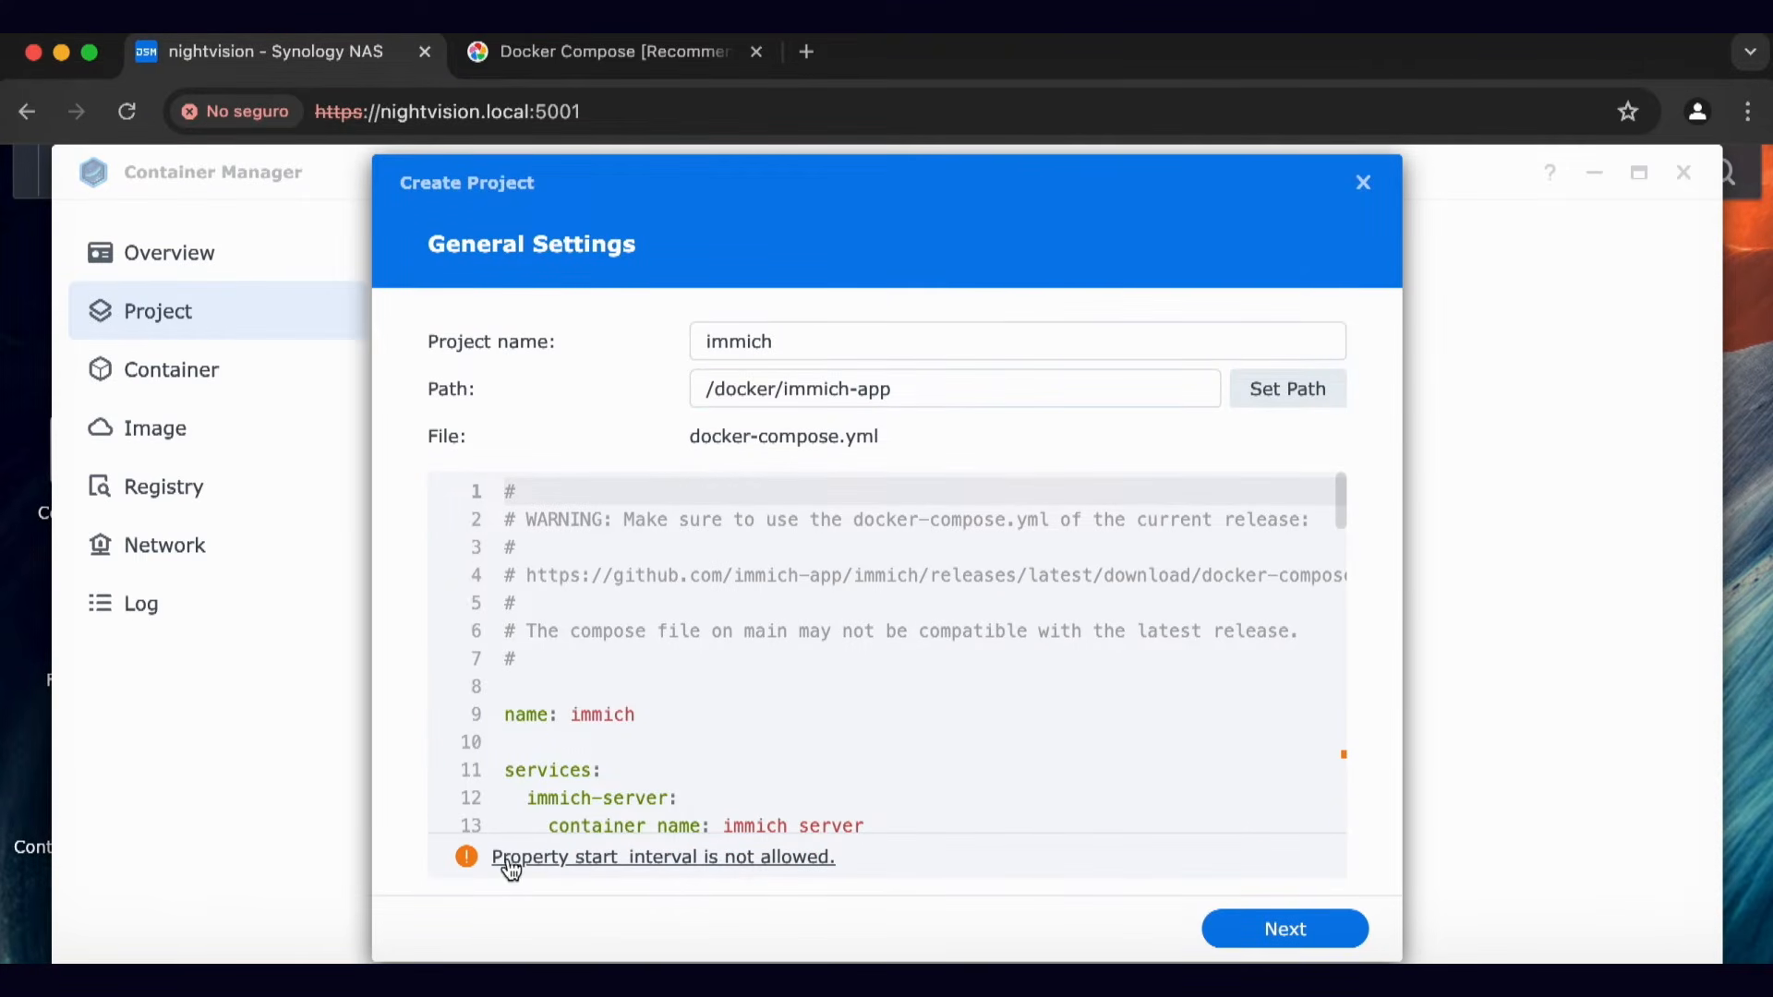
# Delete the whole healthcheck block of the database service from the project's docker-compose.yml.
pyautogui.click(632, 857)
pyautogui.moveTo(557, 791); pyautogui.dragTo(857, 795)
pyautogui.click(859, 795)
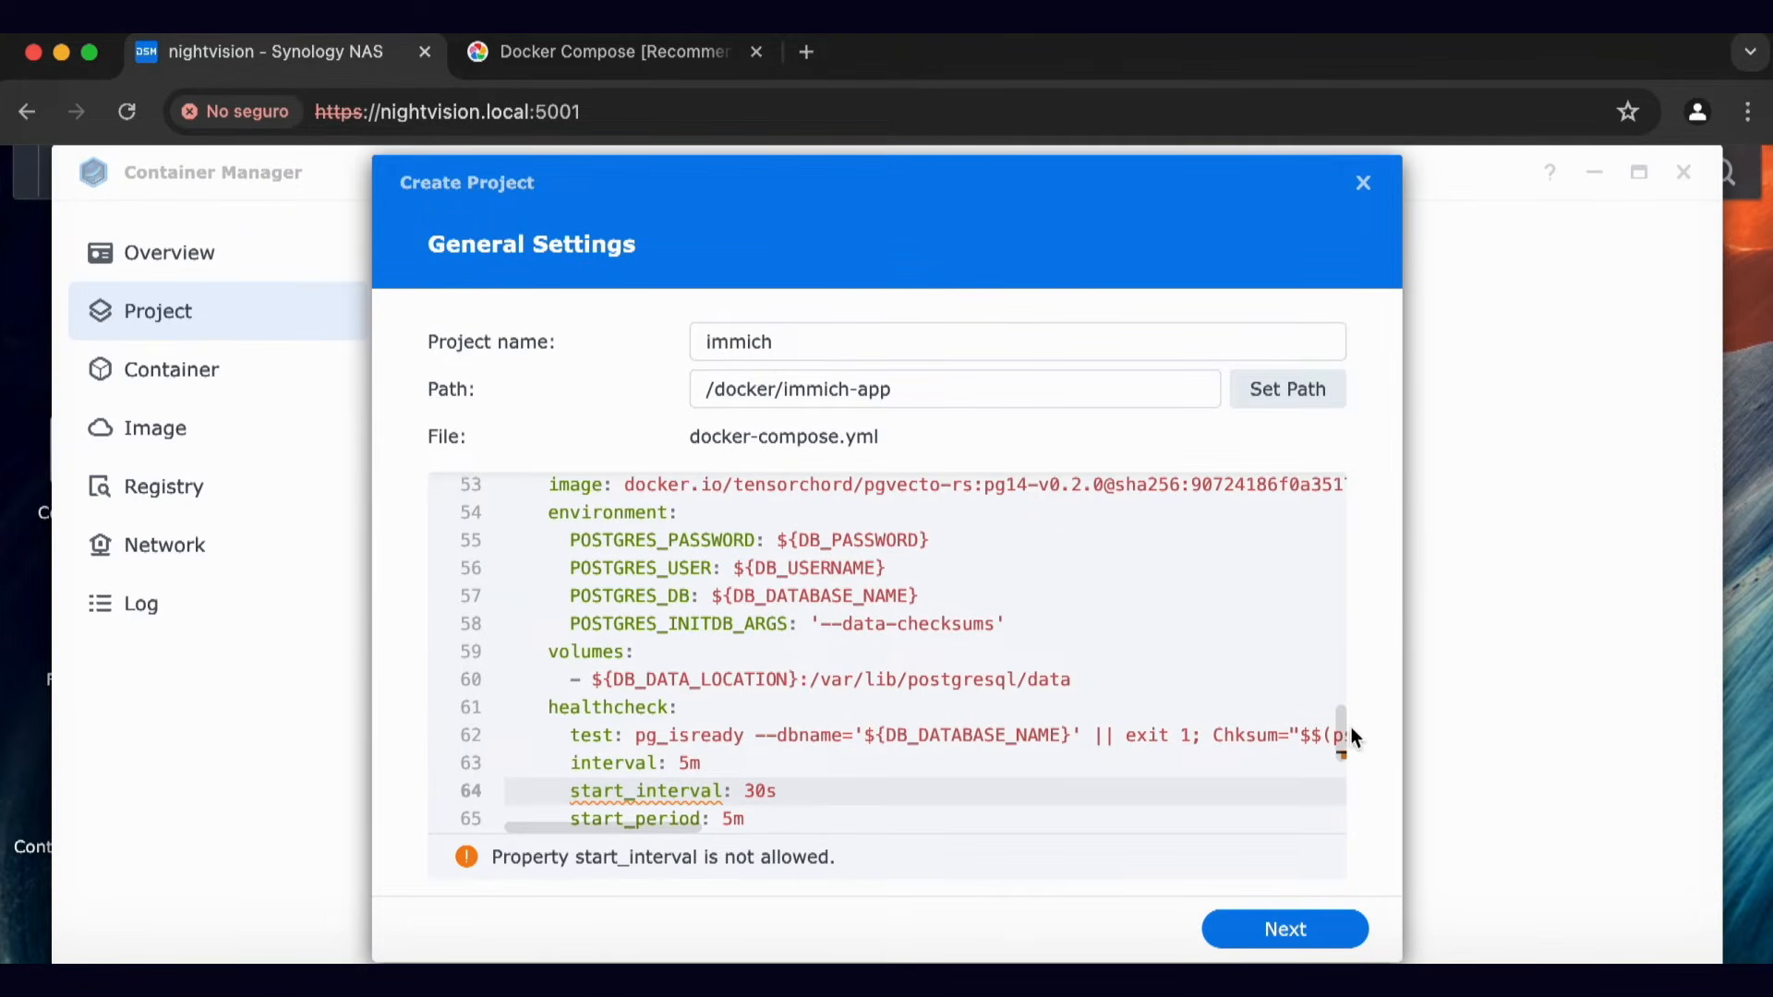
pyautogui.moveTo(1342, 721); pyautogui.dragTo(1349, 734)
pyautogui.click(600, 646)
pyautogui.moveTo(548, 646); pyautogui.dragTo(792, 753)
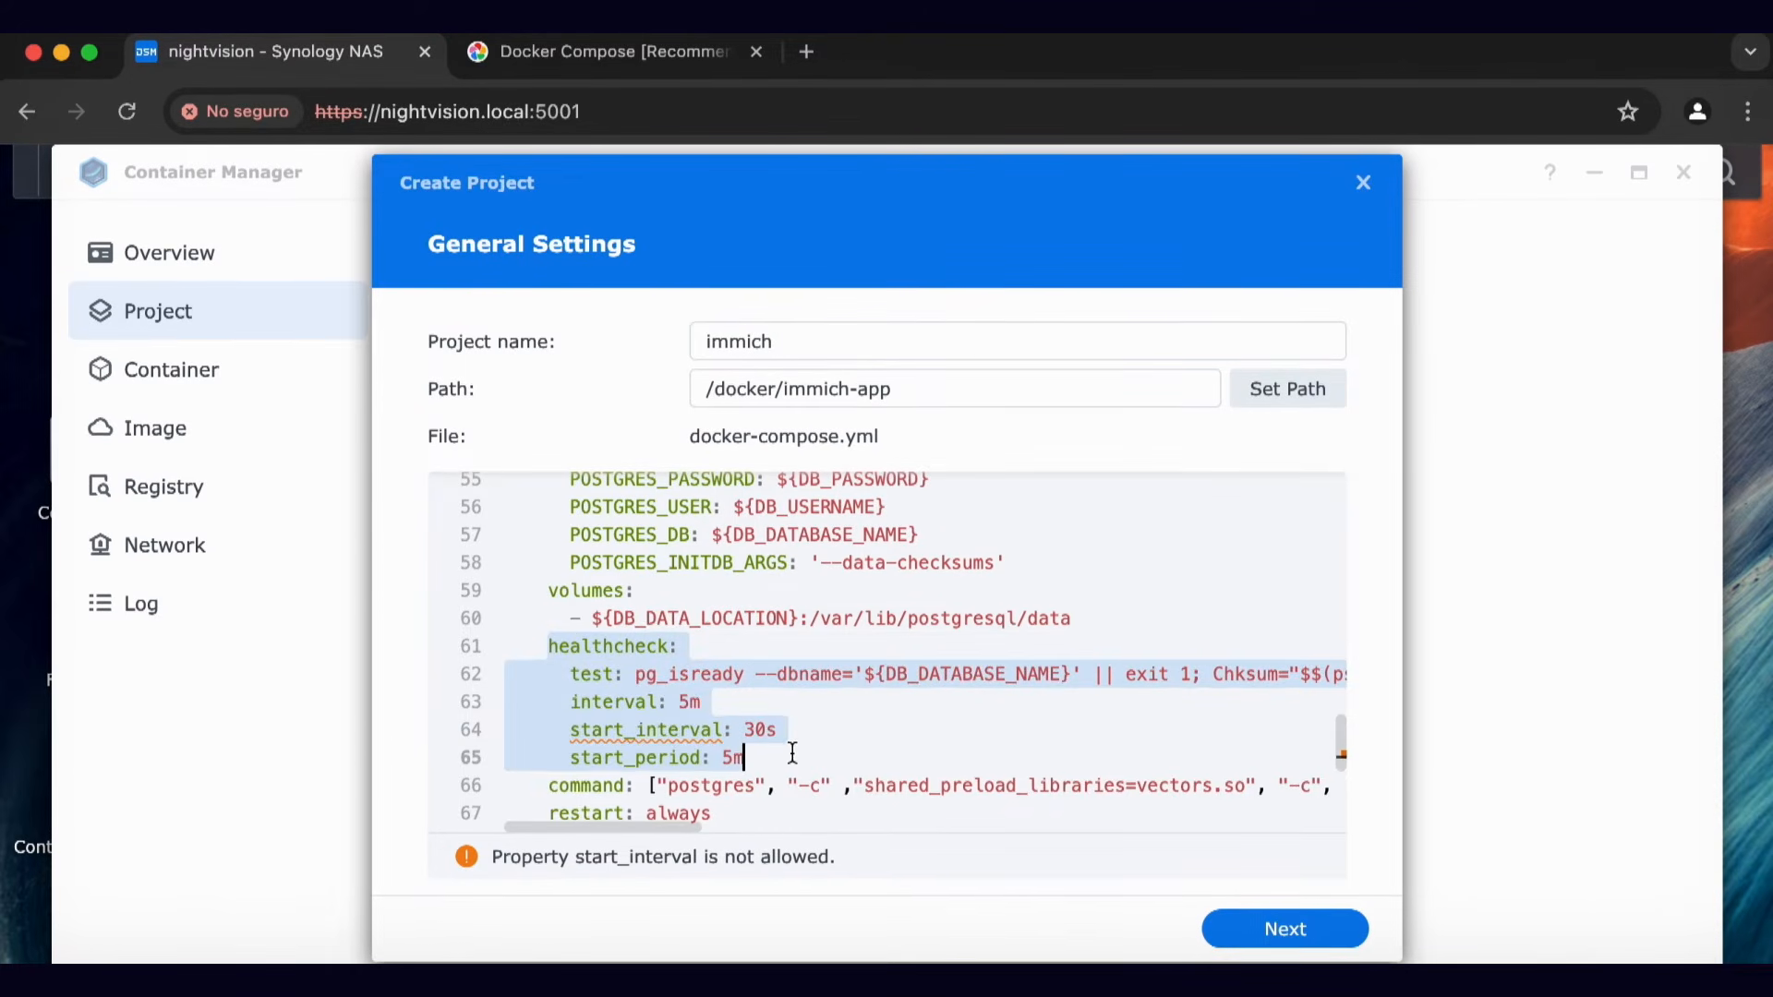
pyautogui.press('BackSpace')
pyautogui.press('BackSpace')
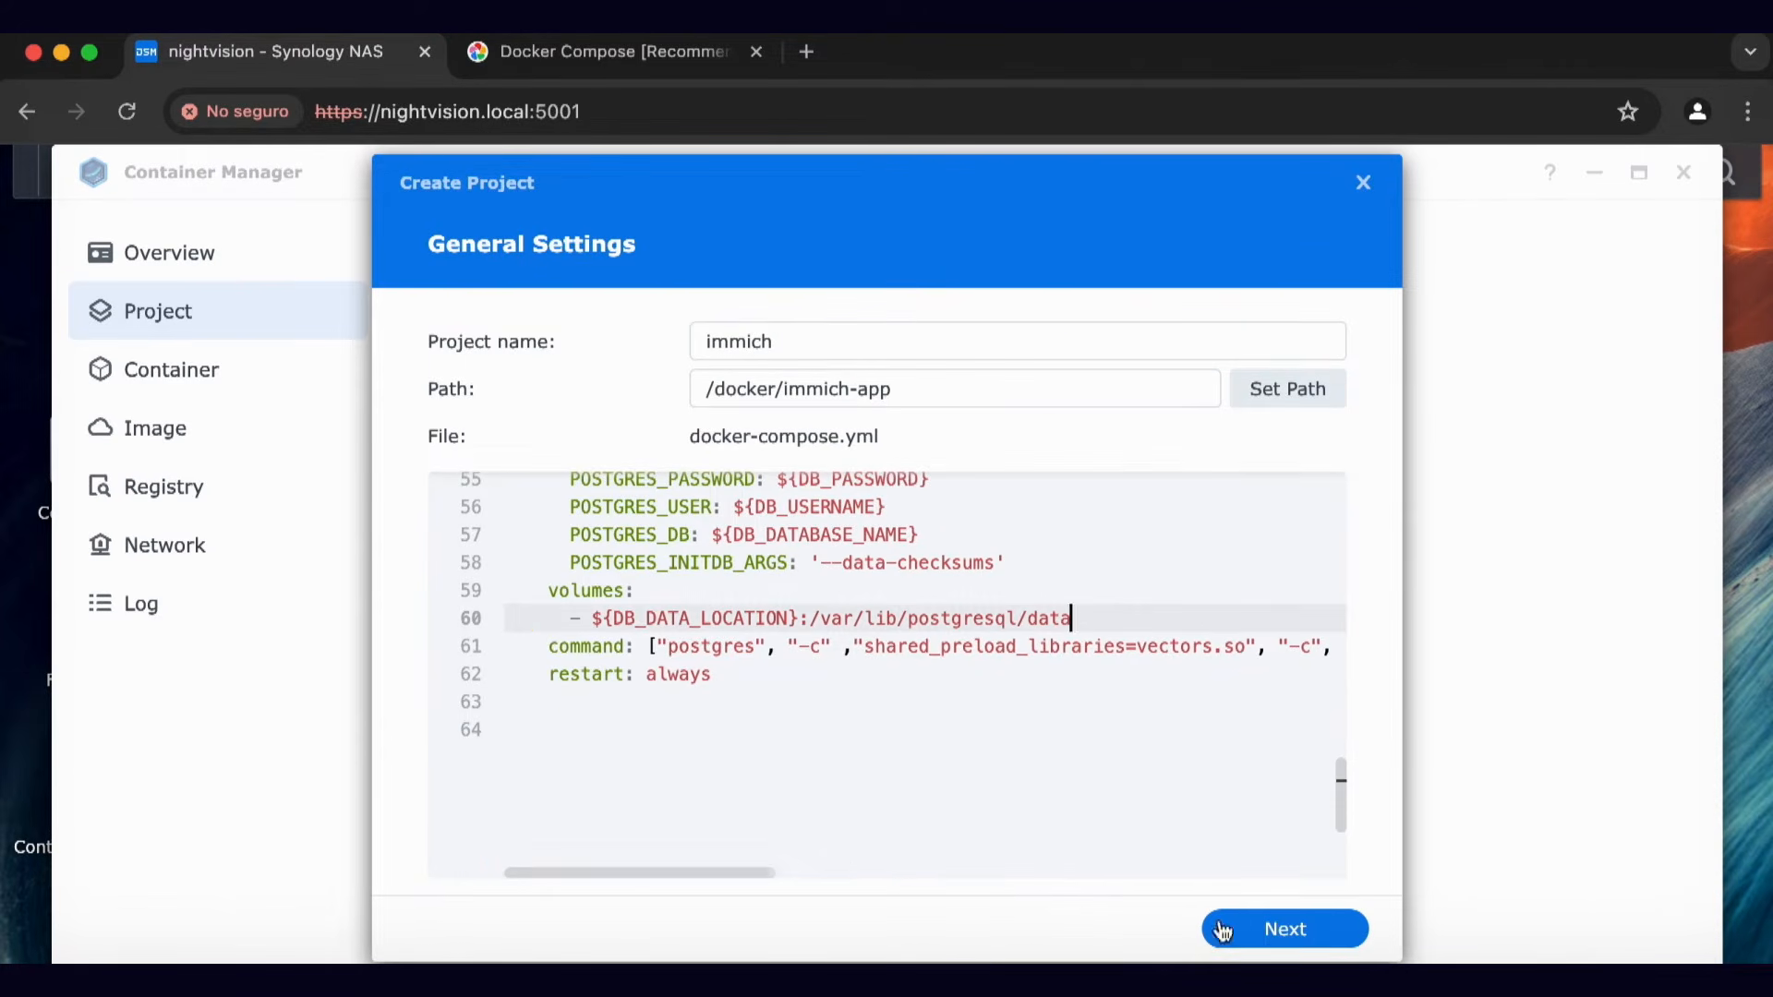
# Skip the Web Station portal, check the guide's docker compose up command, and create the project with starting once created enabled.
pyautogui.click(1281, 931)
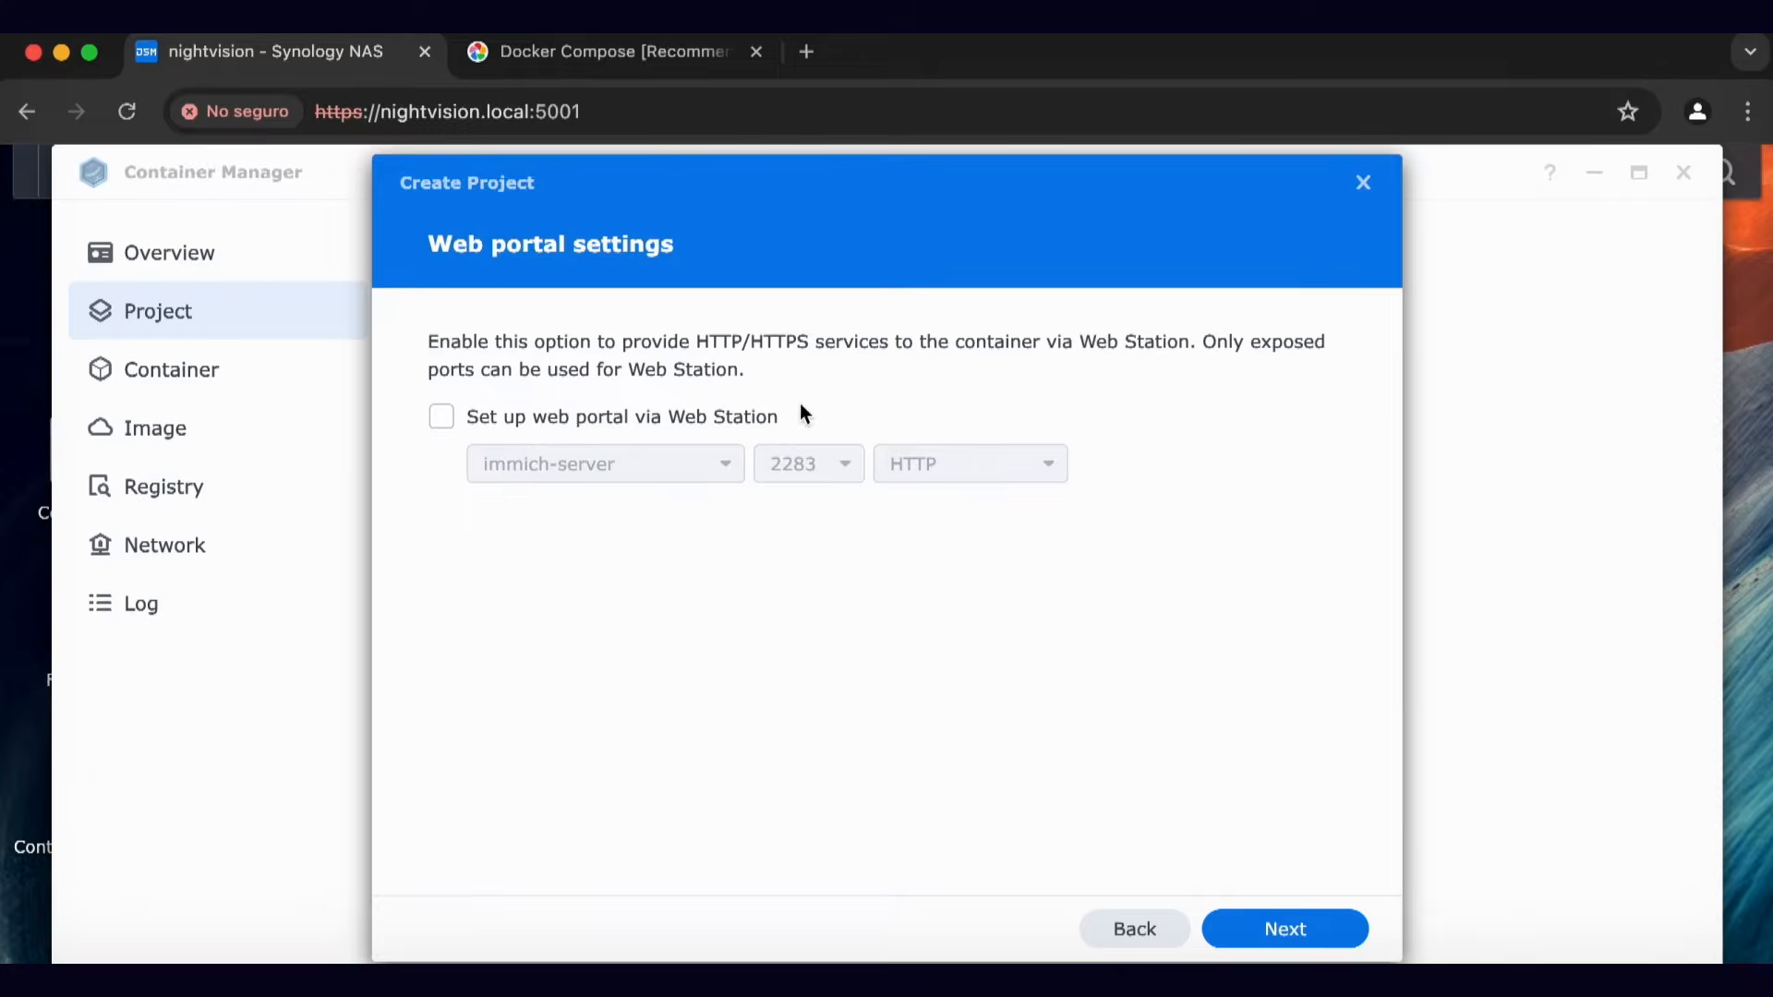
pyautogui.click(1276, 929)
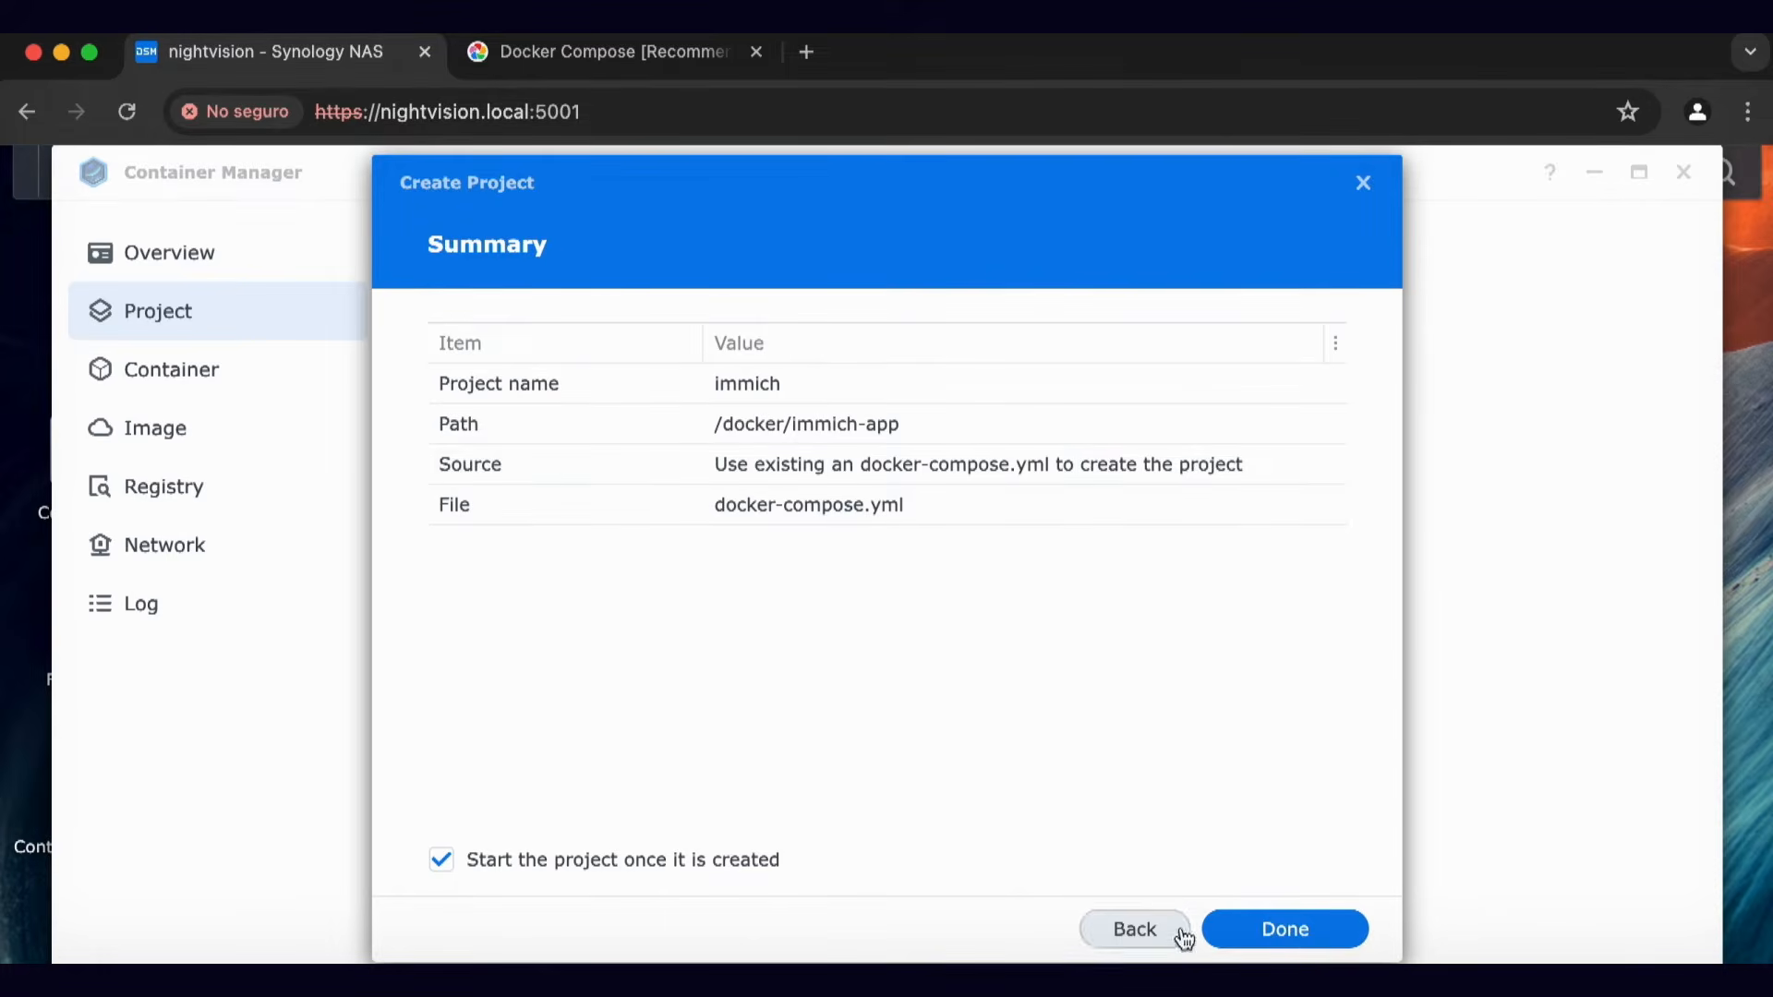
pyautogui.click(591, 52)
pyautogui.scroll(-10, 731, 740)
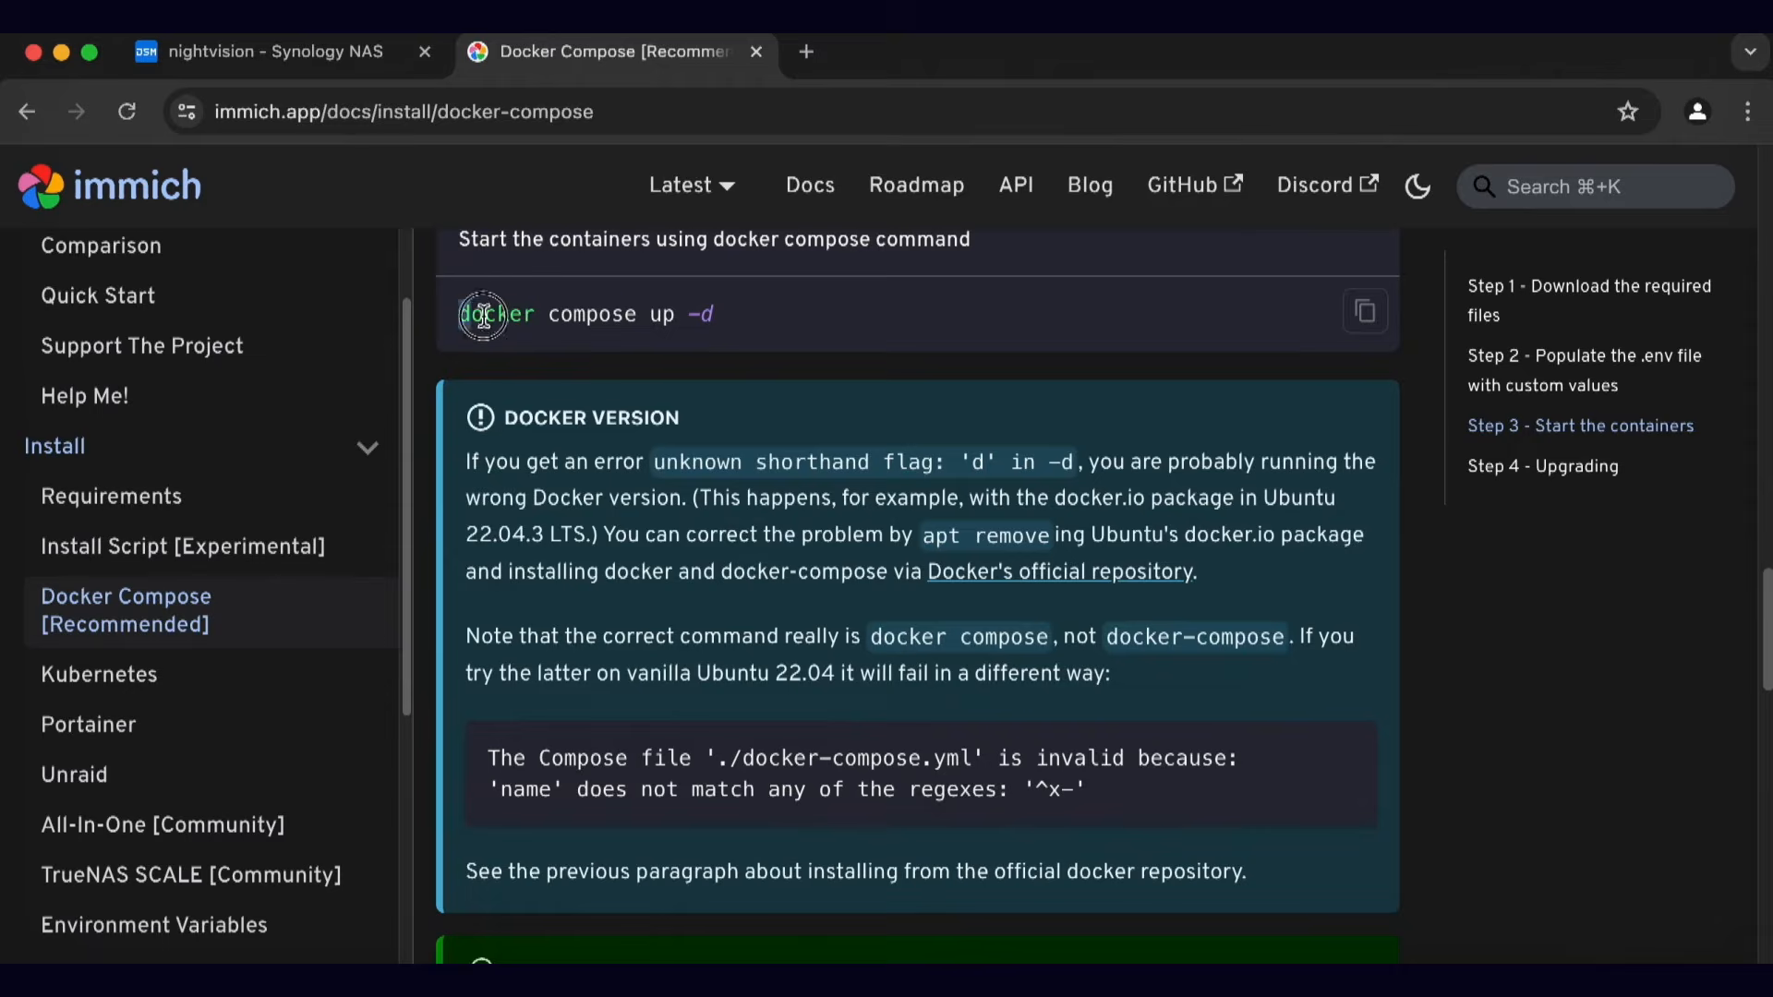
pyautogui.moveTo(464, 315); pyautogui.dragTo(739, 314)
pyautogui.click(355, 51)
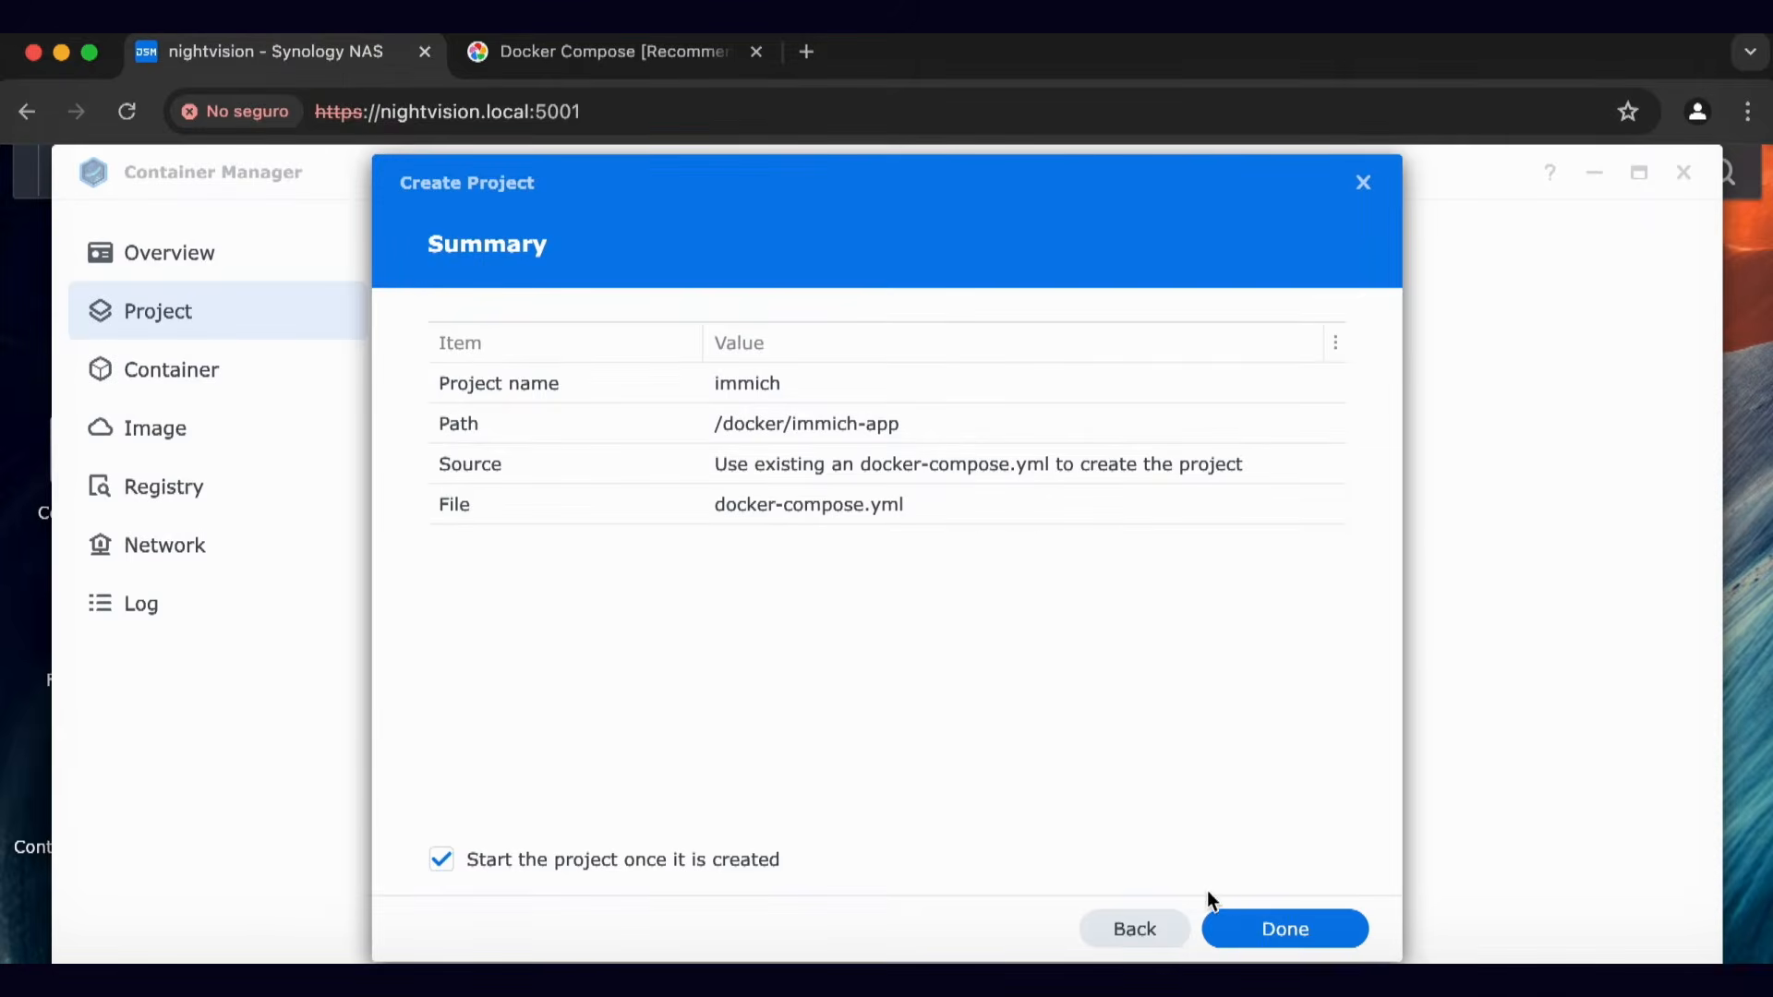
pyautogui.click(1292, 929)
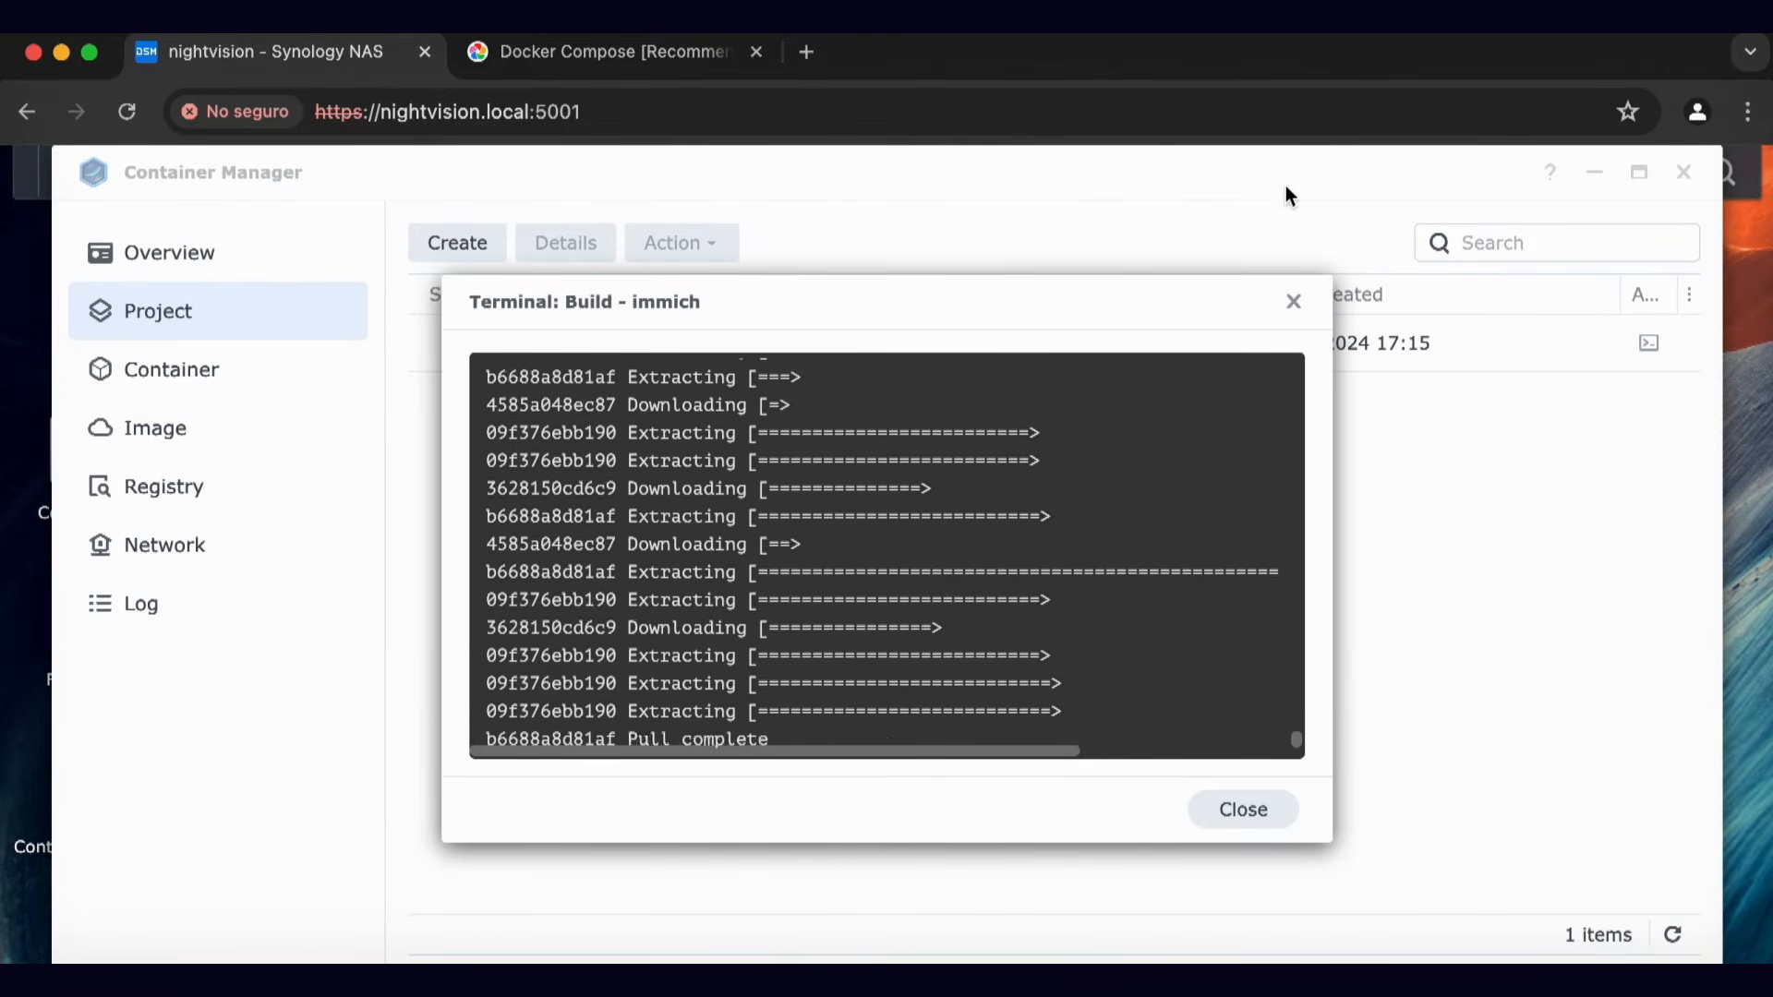
# Follow the immich build output to its end, then dismiss the notification and close the build terminal.
pyautogui.moveTo(1136, 301); pyautogui.dragTo(745, 306)
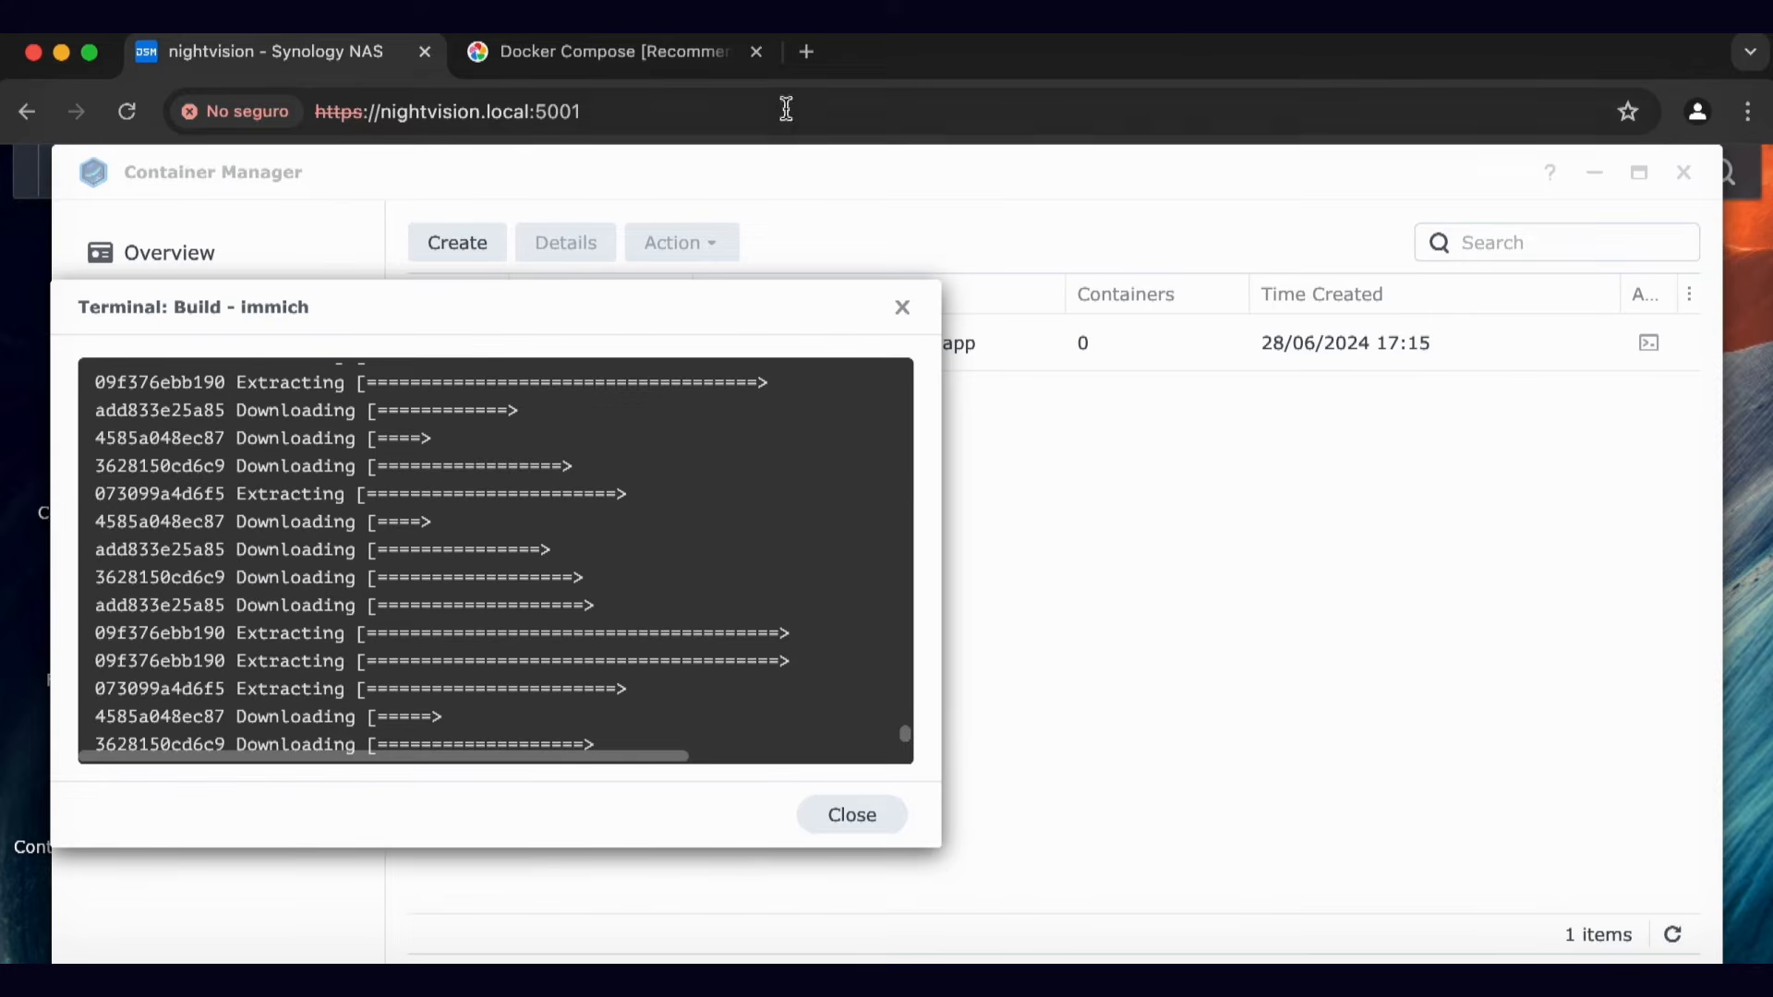
pyautogui.moveTo(683, 305); pyautogui.dragTo(860, 301)
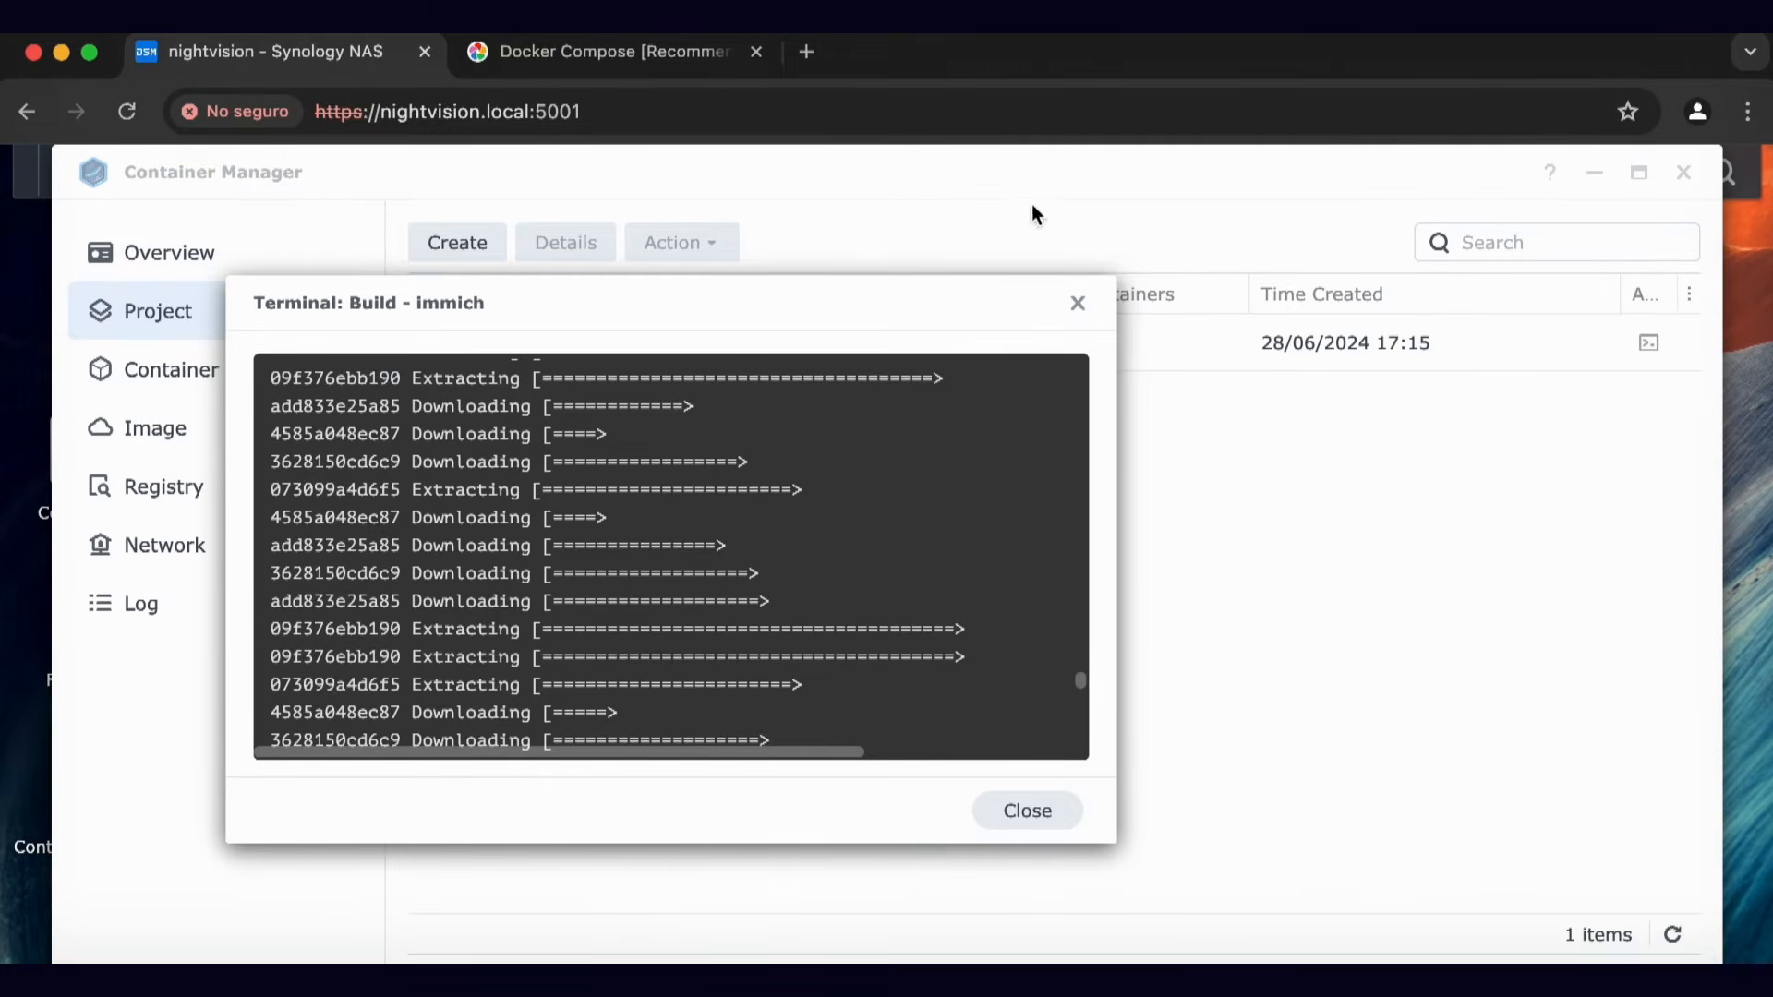
pyautogui.scroll(-5, 1082, 685)
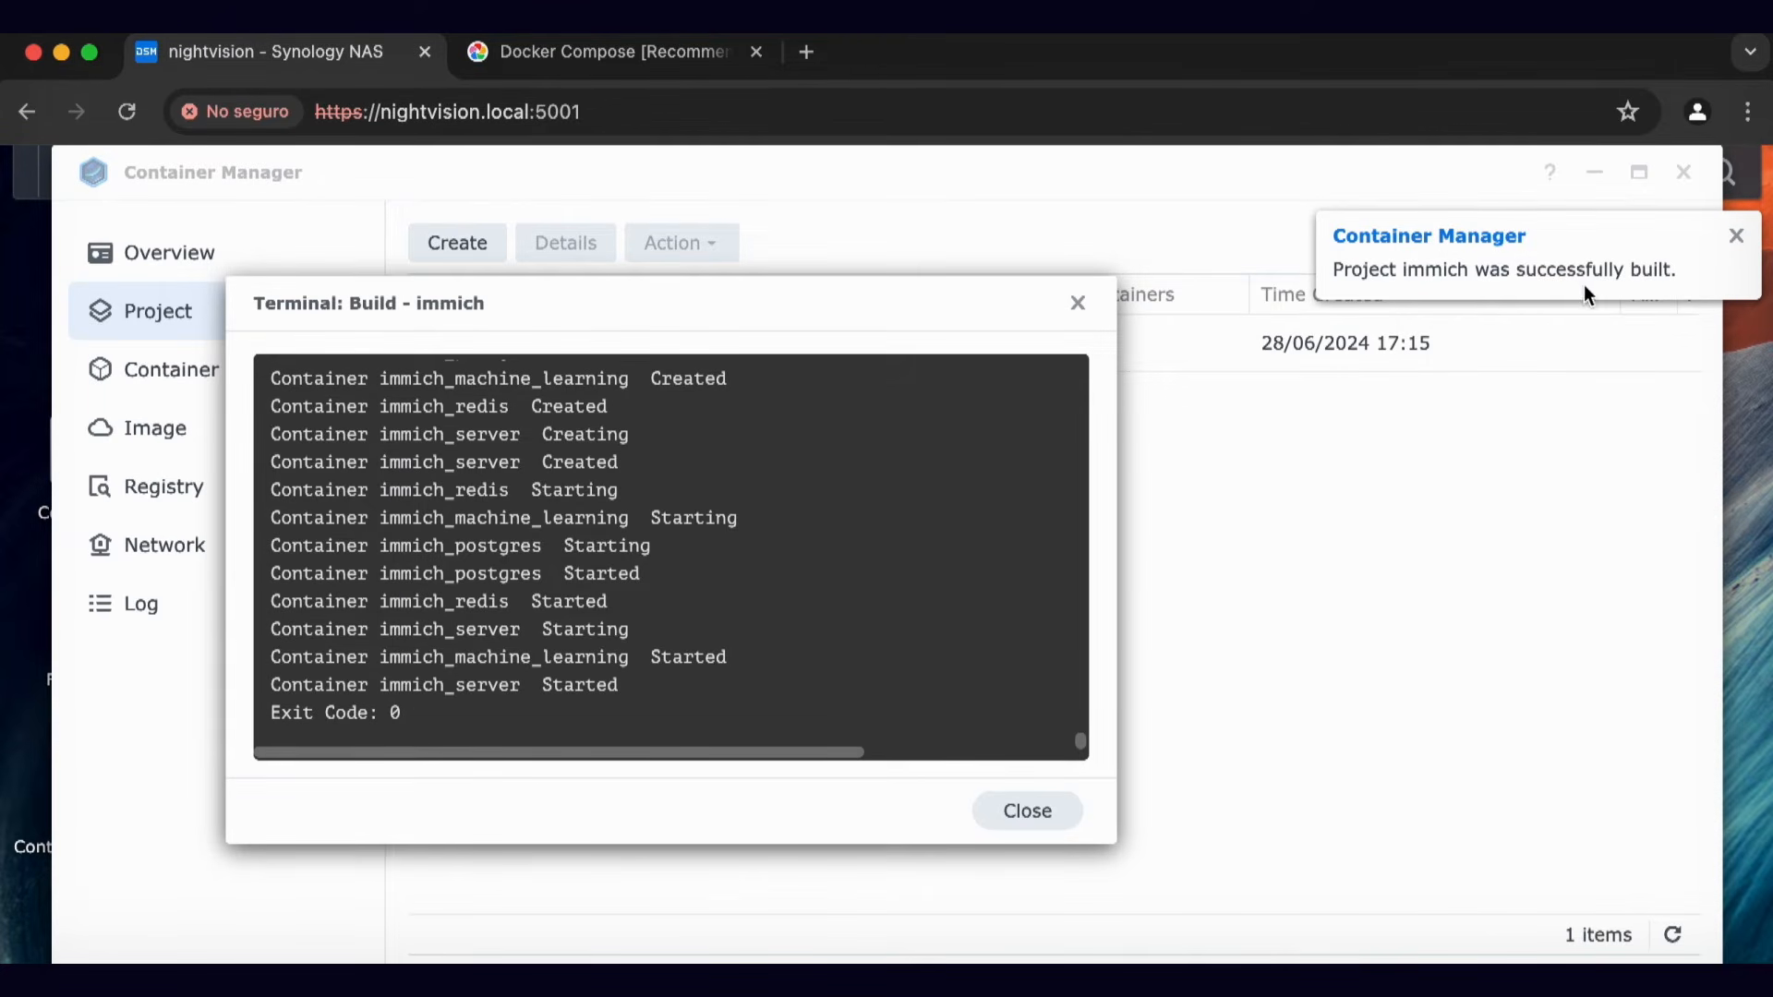
pyautogui.click(1735, 236)
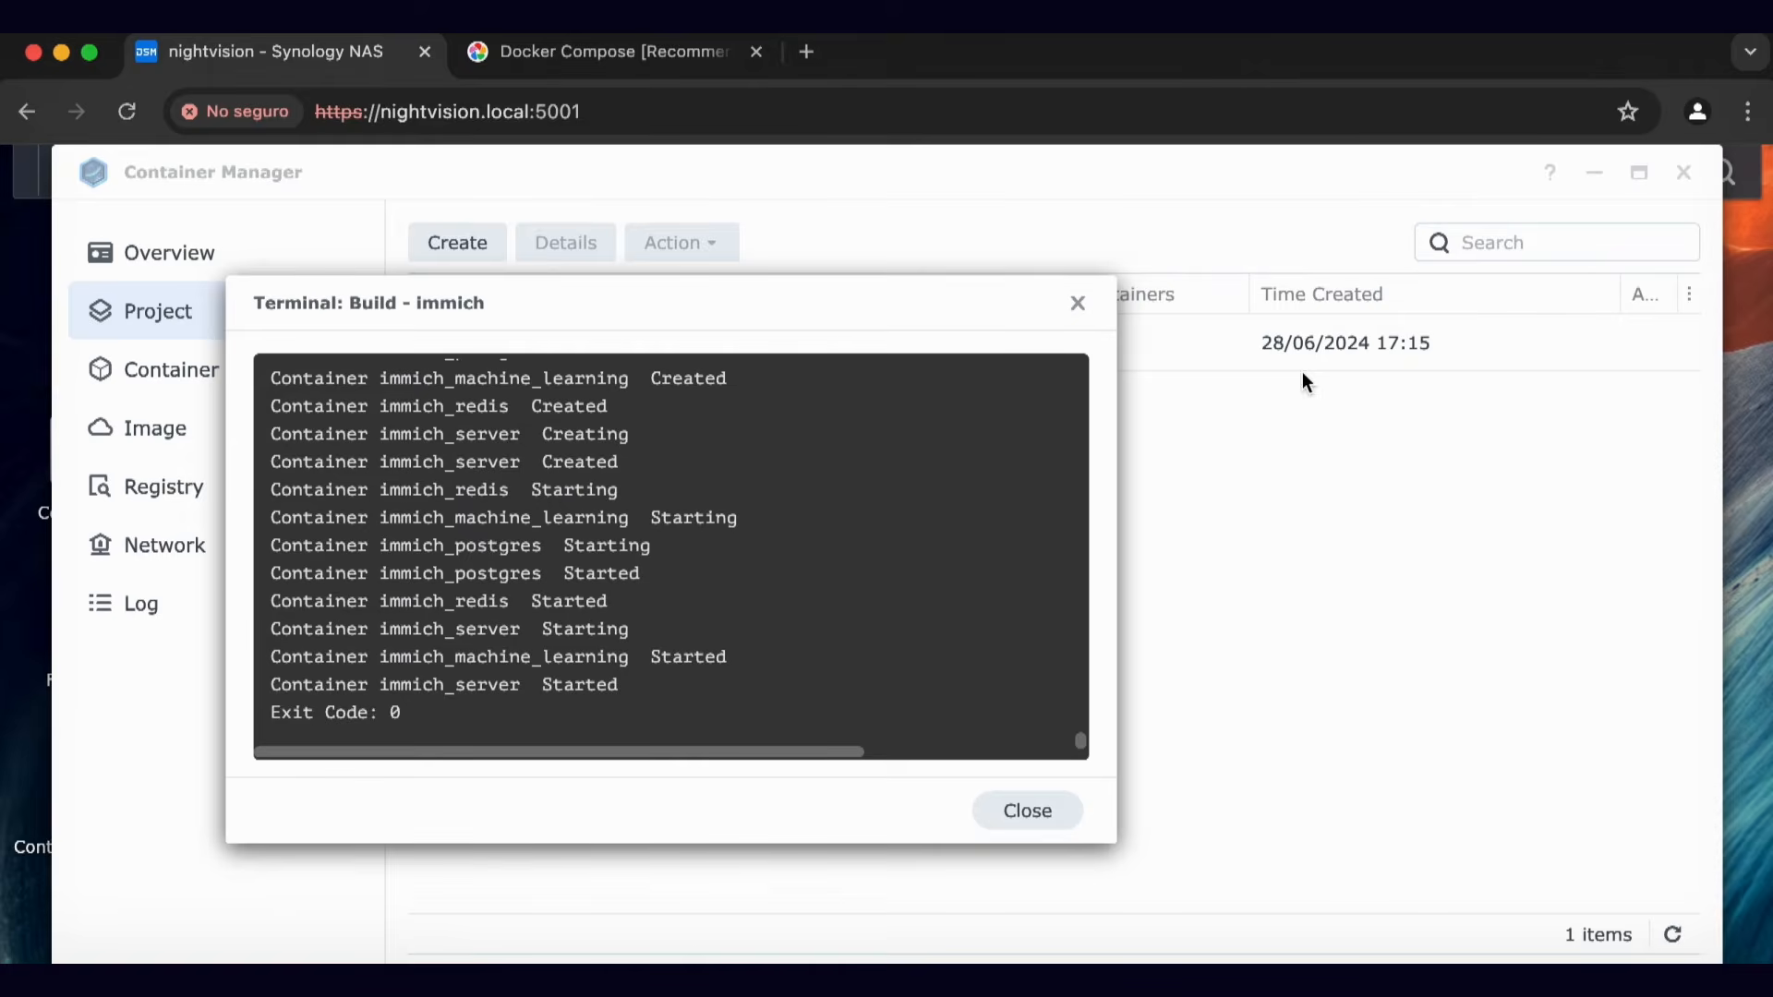
pyautogui.click(1069, 828)
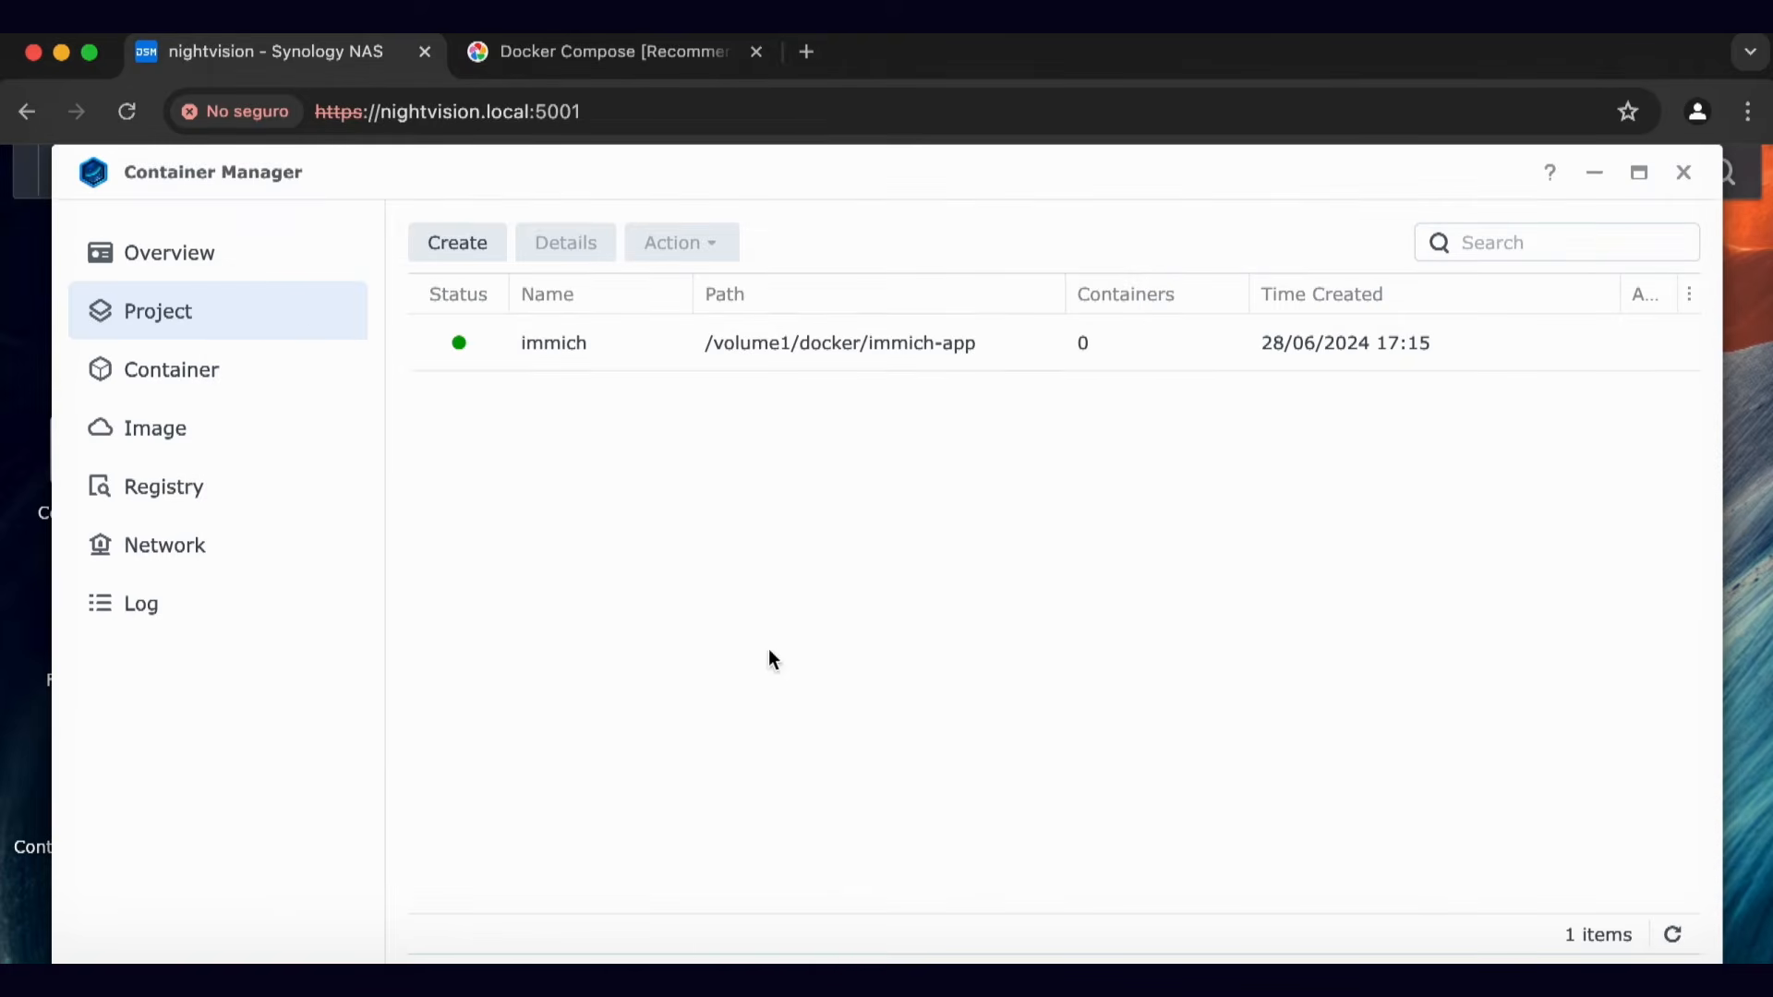
# Check the status of the immich containers in the container list and in the immich project's details.
pyautogui.click(253, 372)
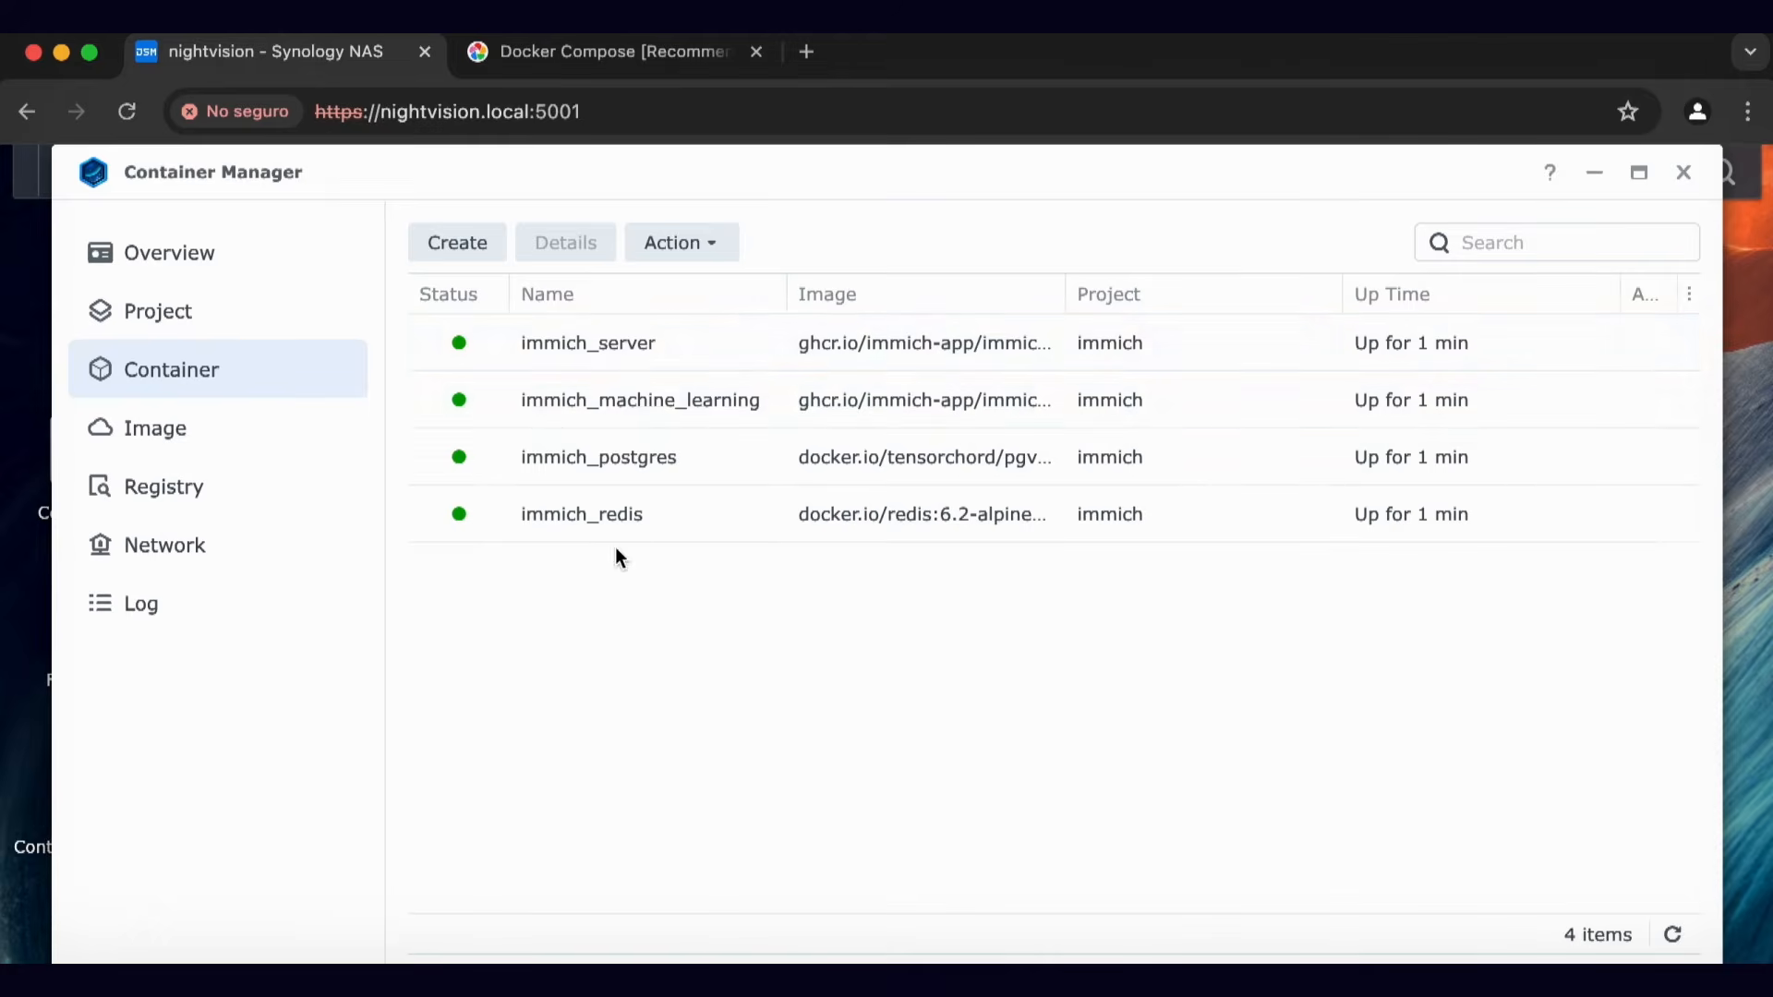
pyautogui.click(230, 314)
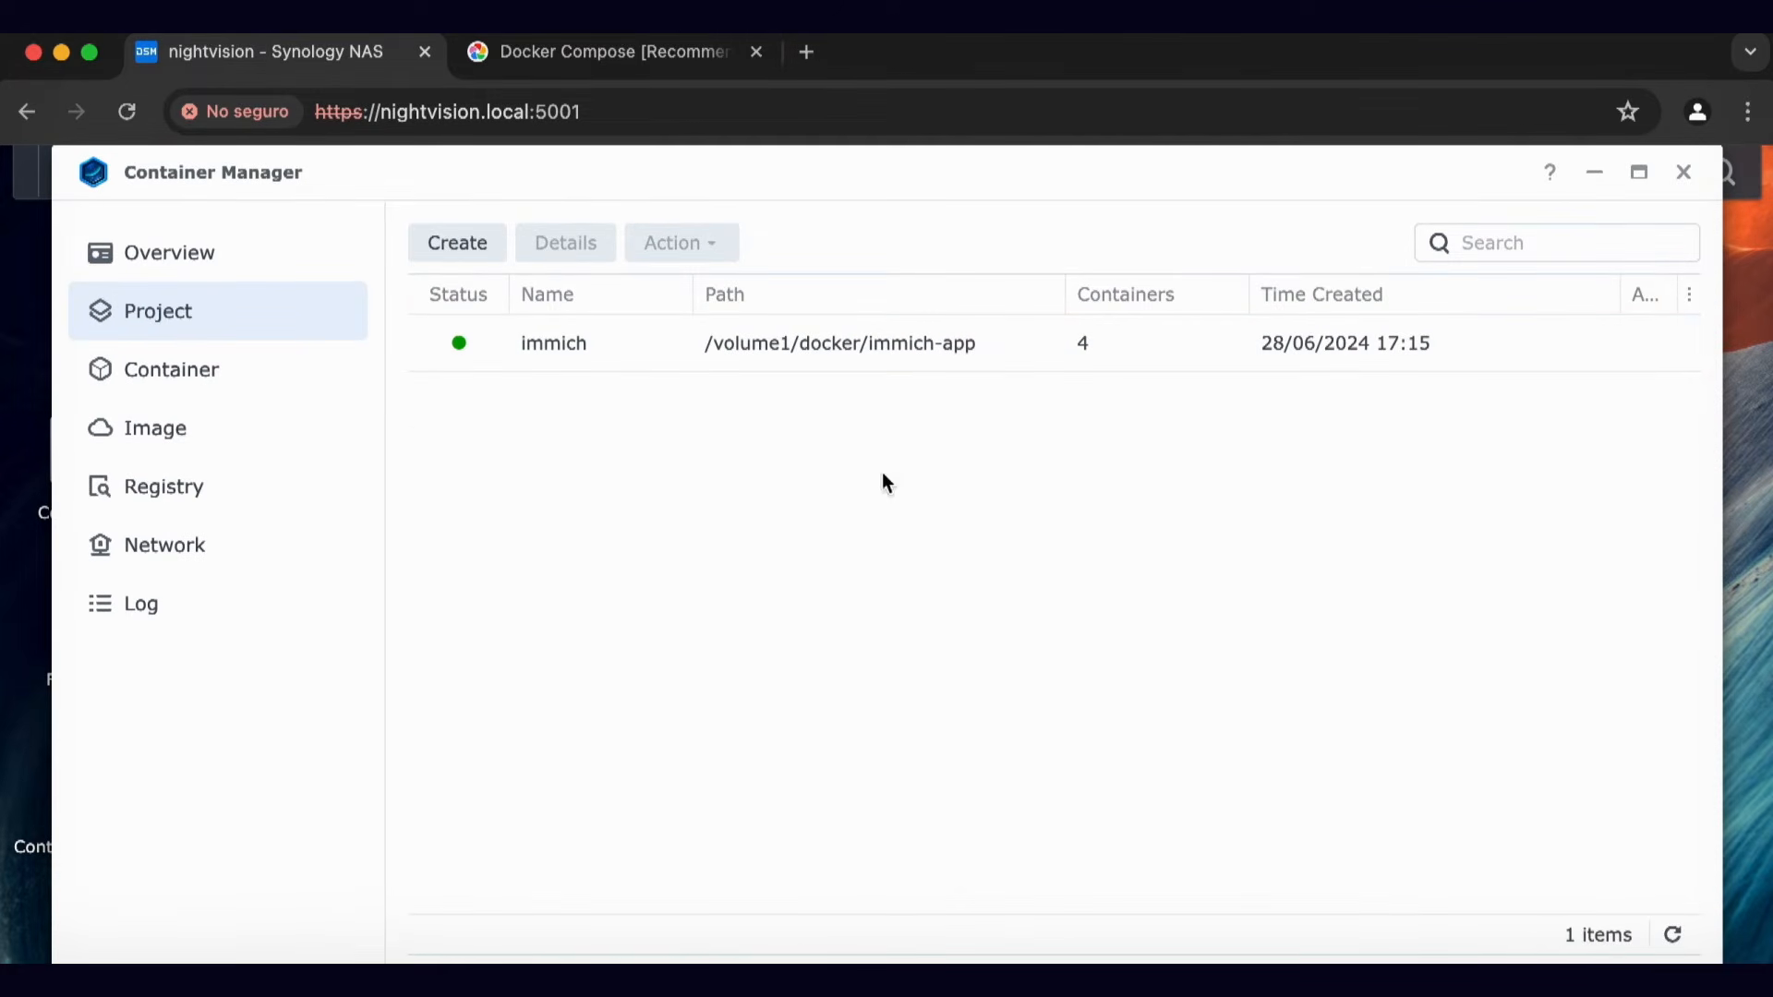
pyautogui.doubleClick(611, 345)
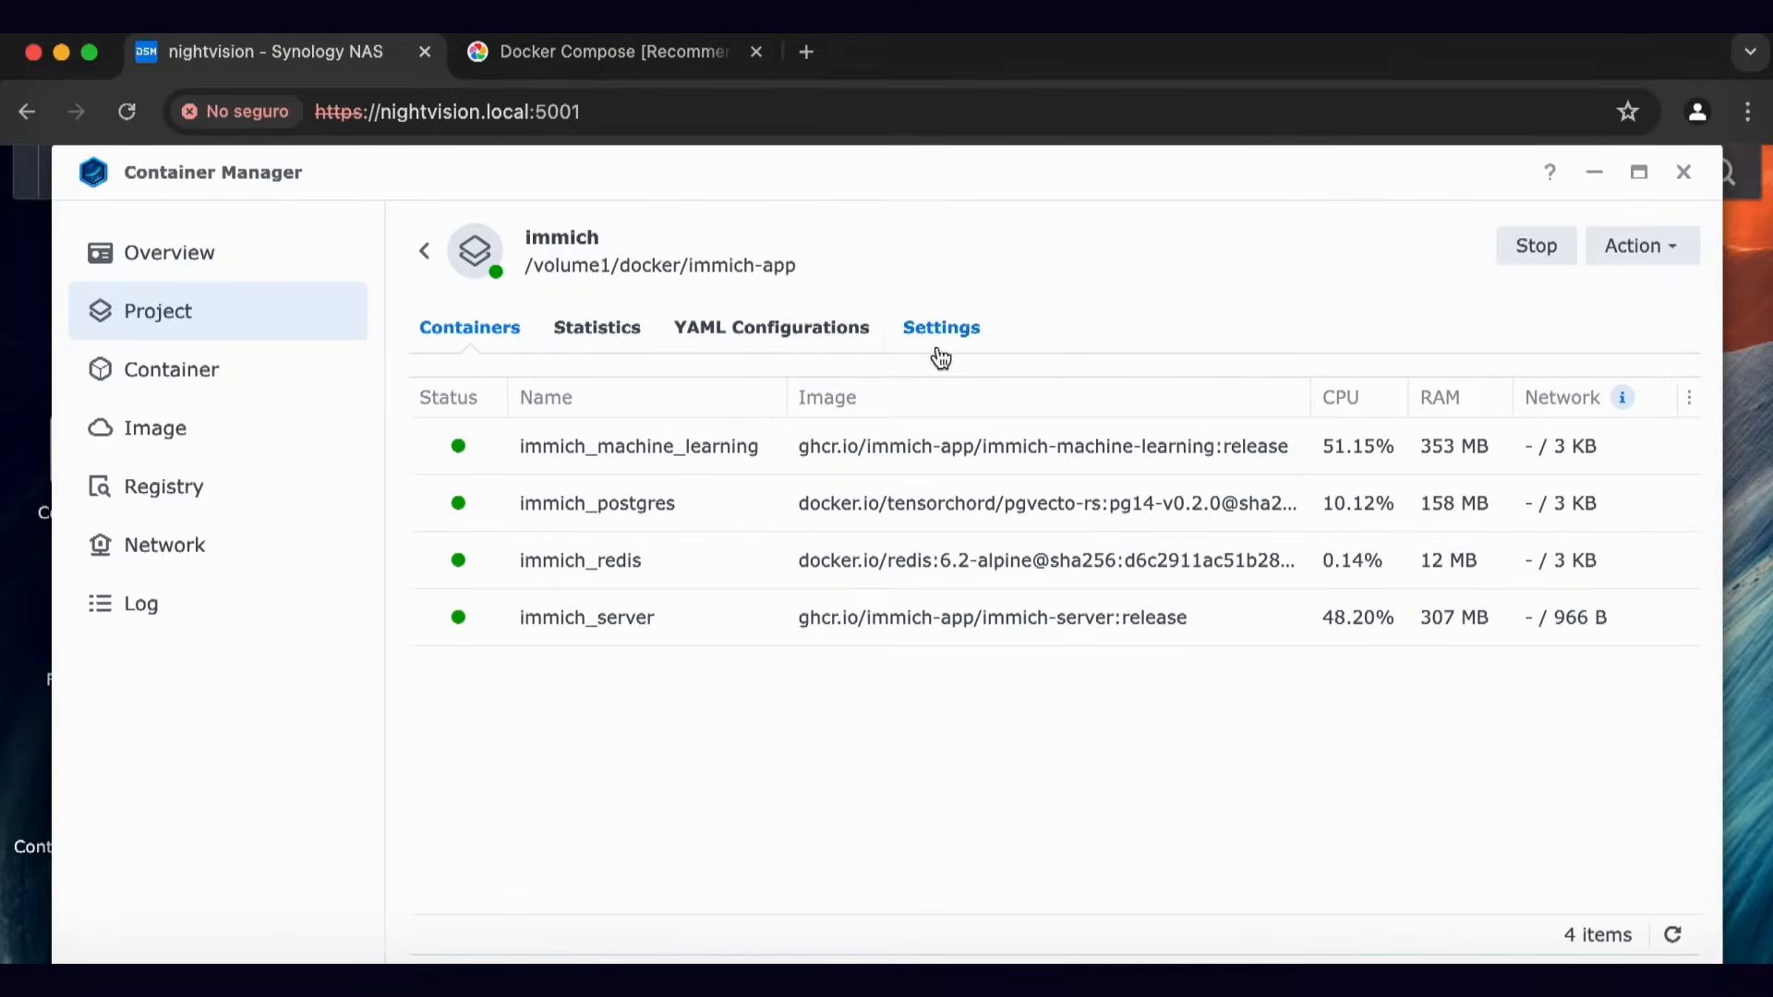
# Look up the immich-server host port in the project's YAML configuration.
pyautogui.click(790, 338)
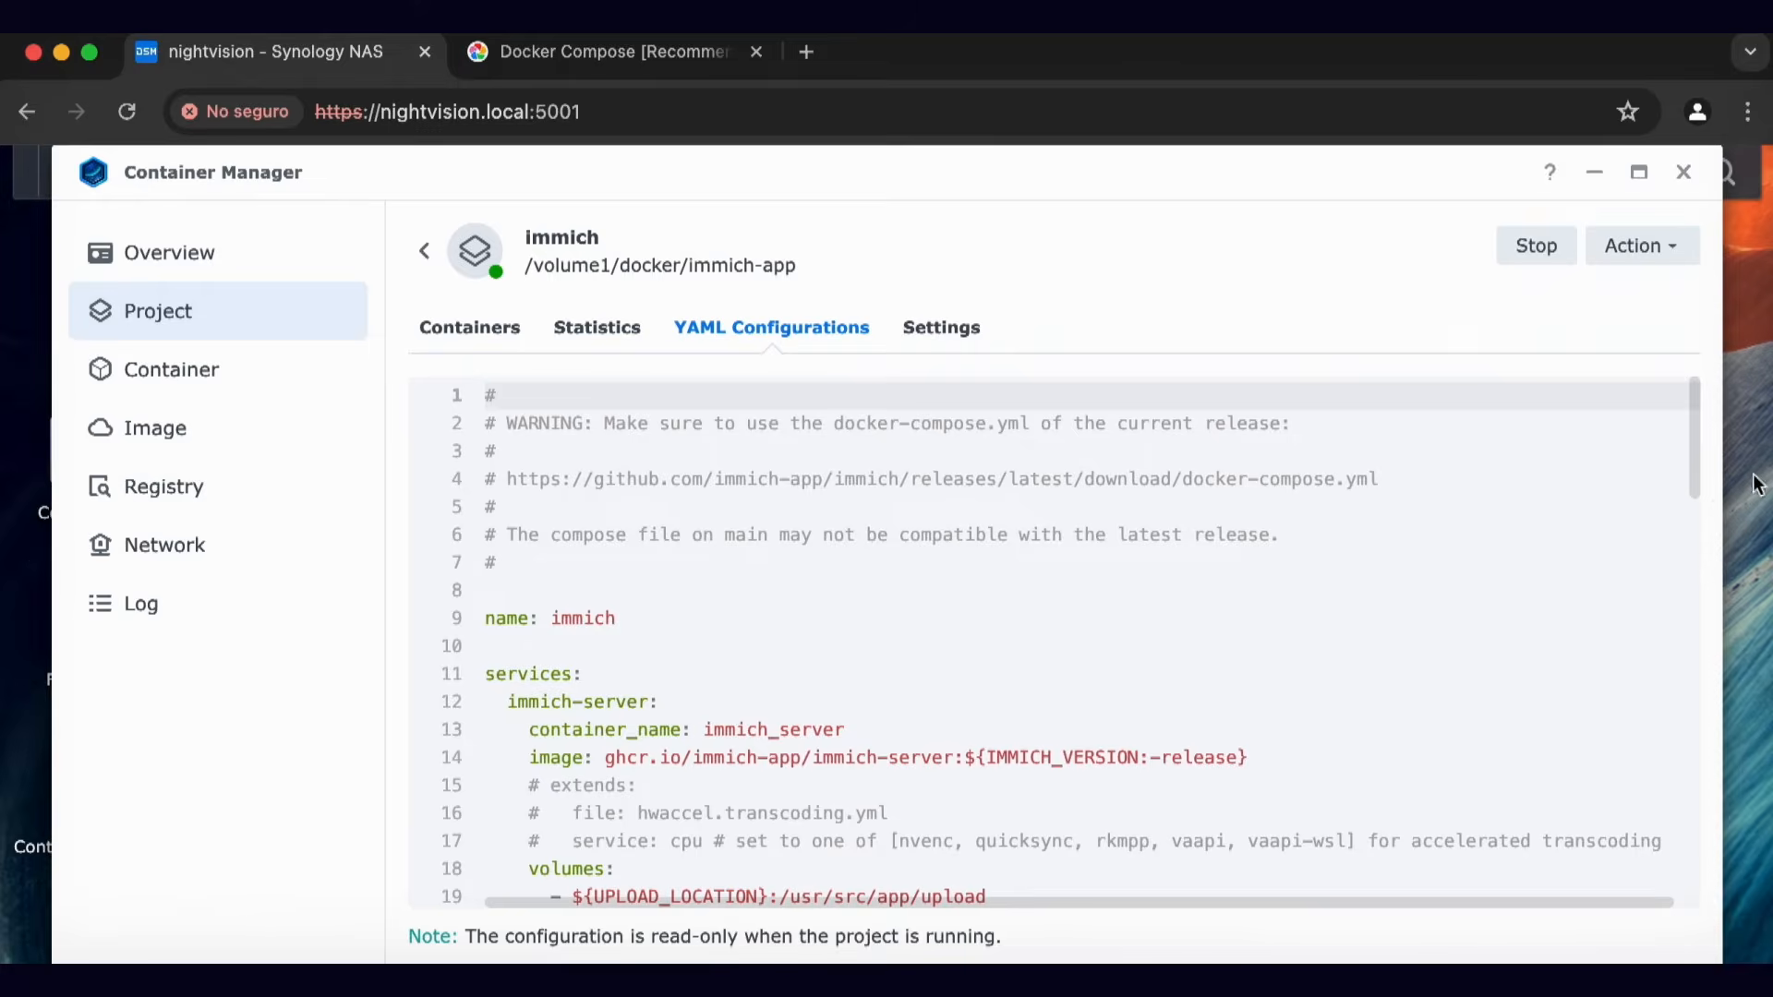
pyautogui.moveTo(1700, 406); pyautogui.dragTo(1700, 478)
pyautogui.click(614, 717)
pyautogui.doubleClick(592, 746)
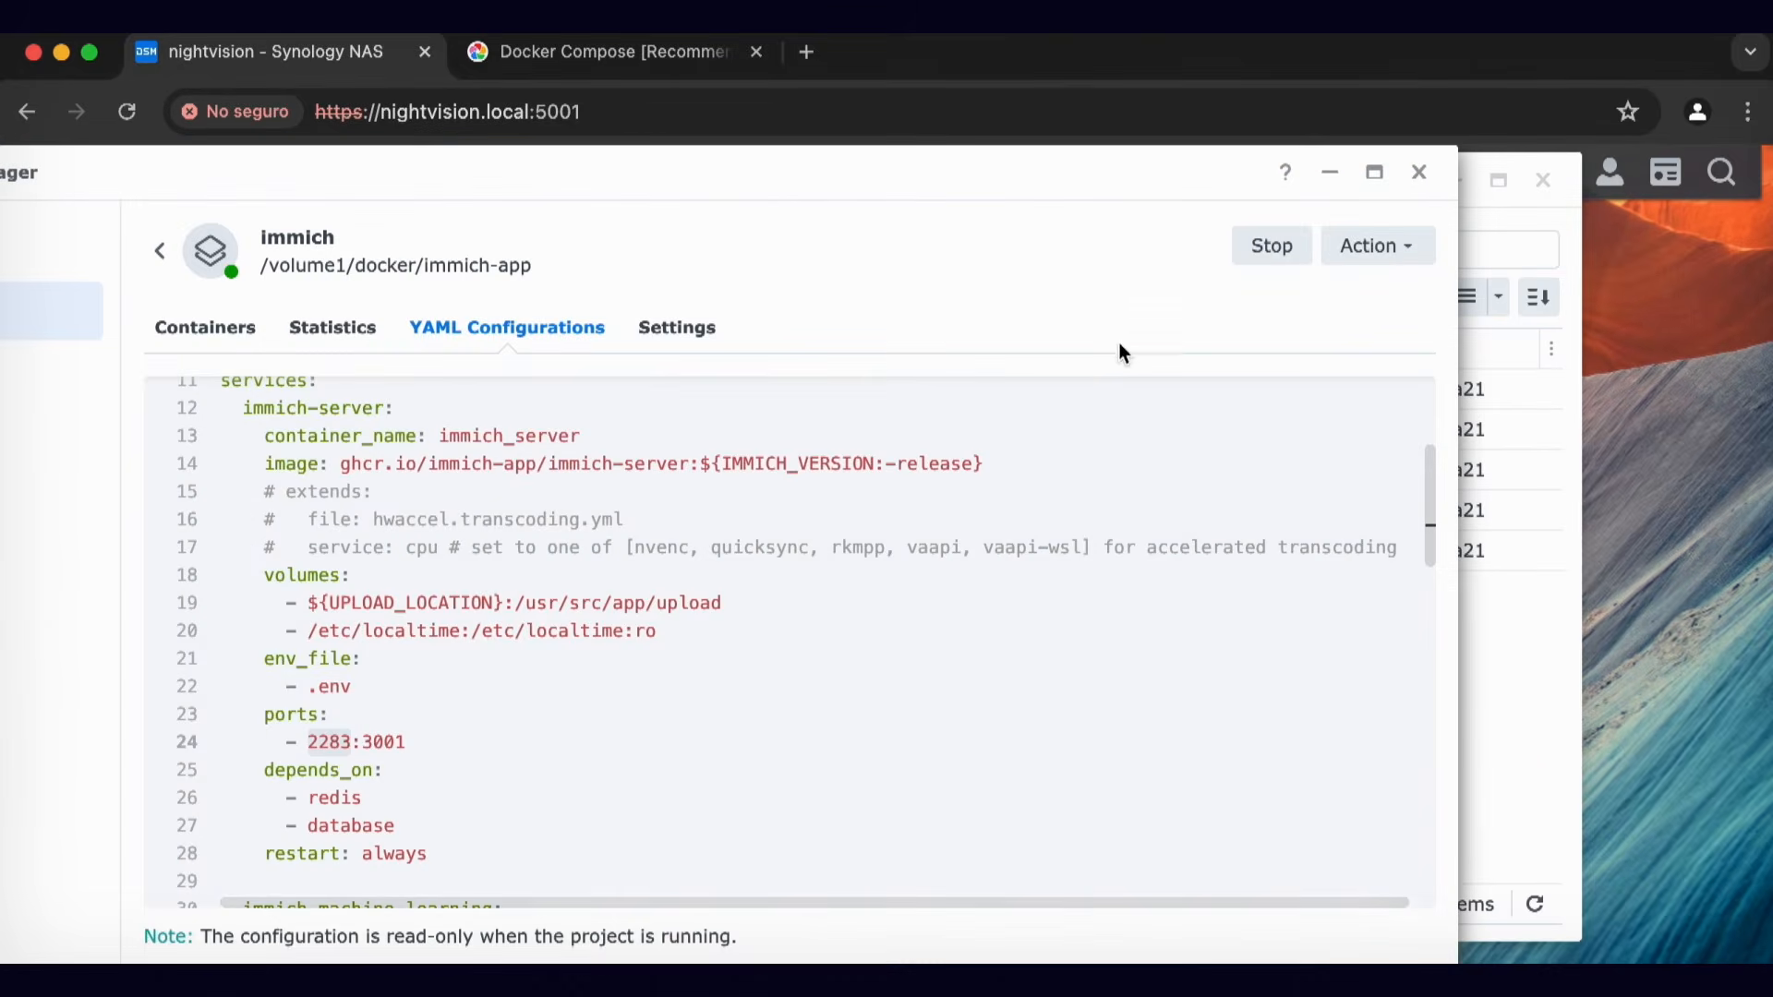
# Look up the NAS's LAN IP address in the System Health widget, then return to the YAML configuration.
pyautogui.click(1669, 183)
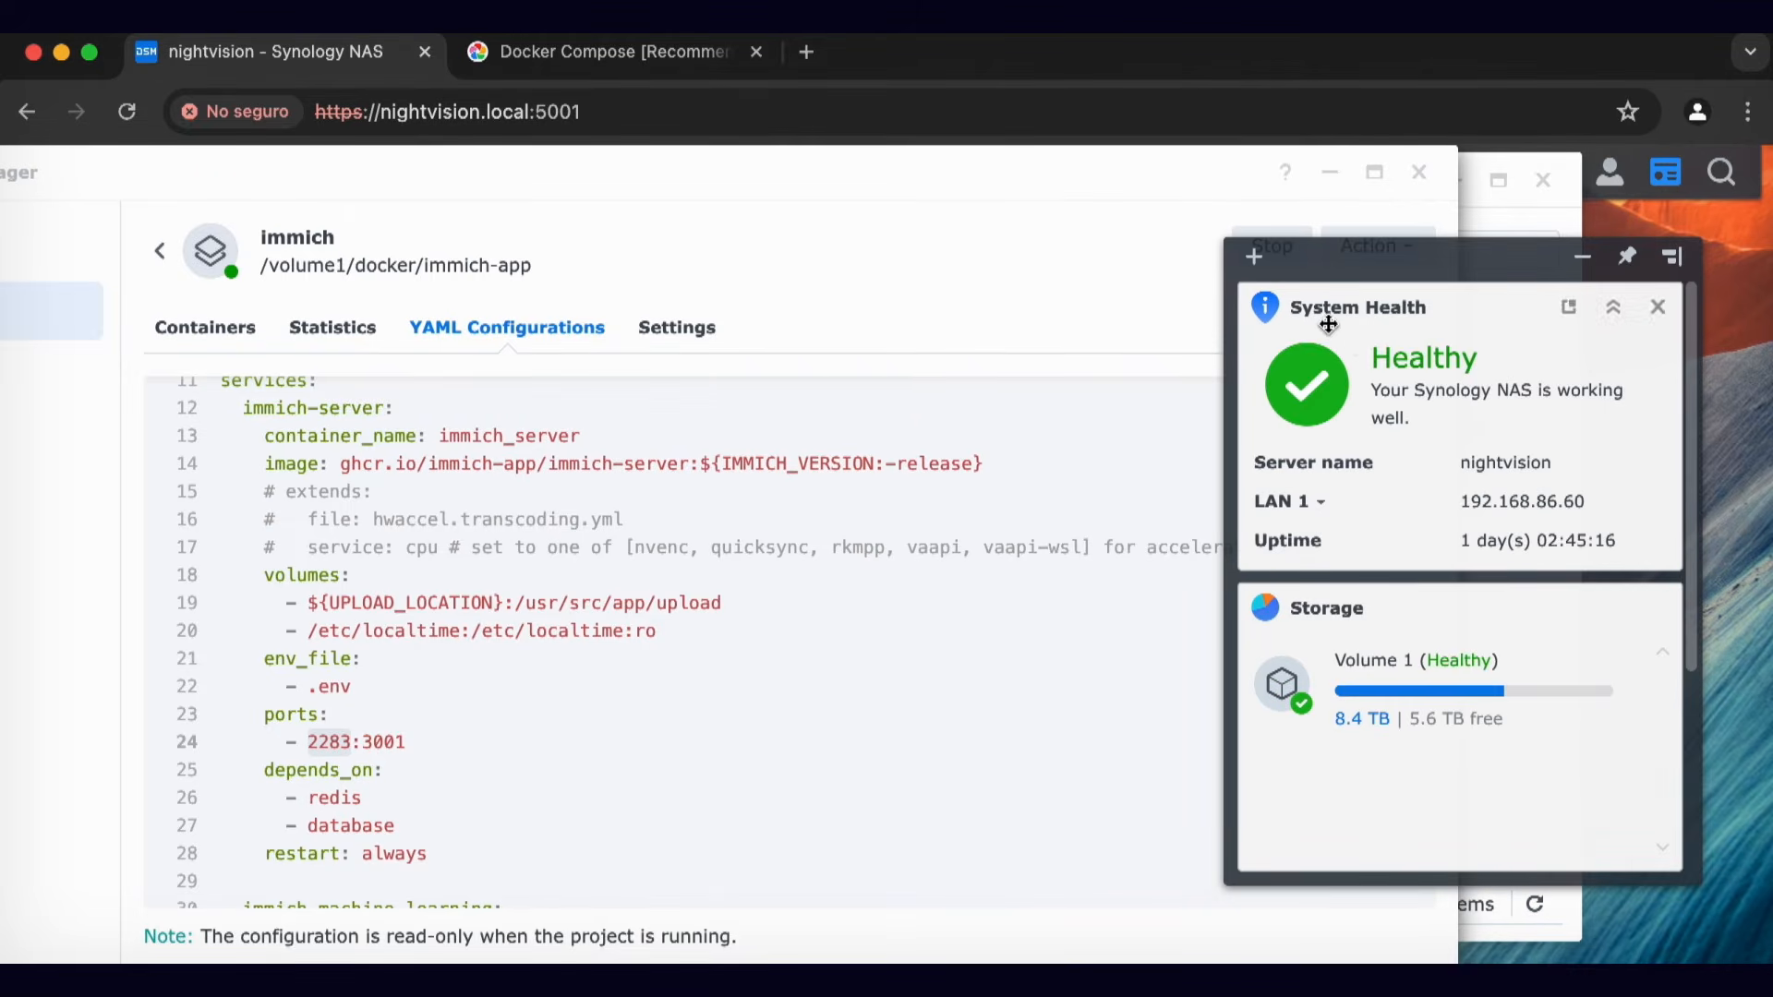
pyautogui.click(1256, 268)
pyautogui.click(1254, 256)
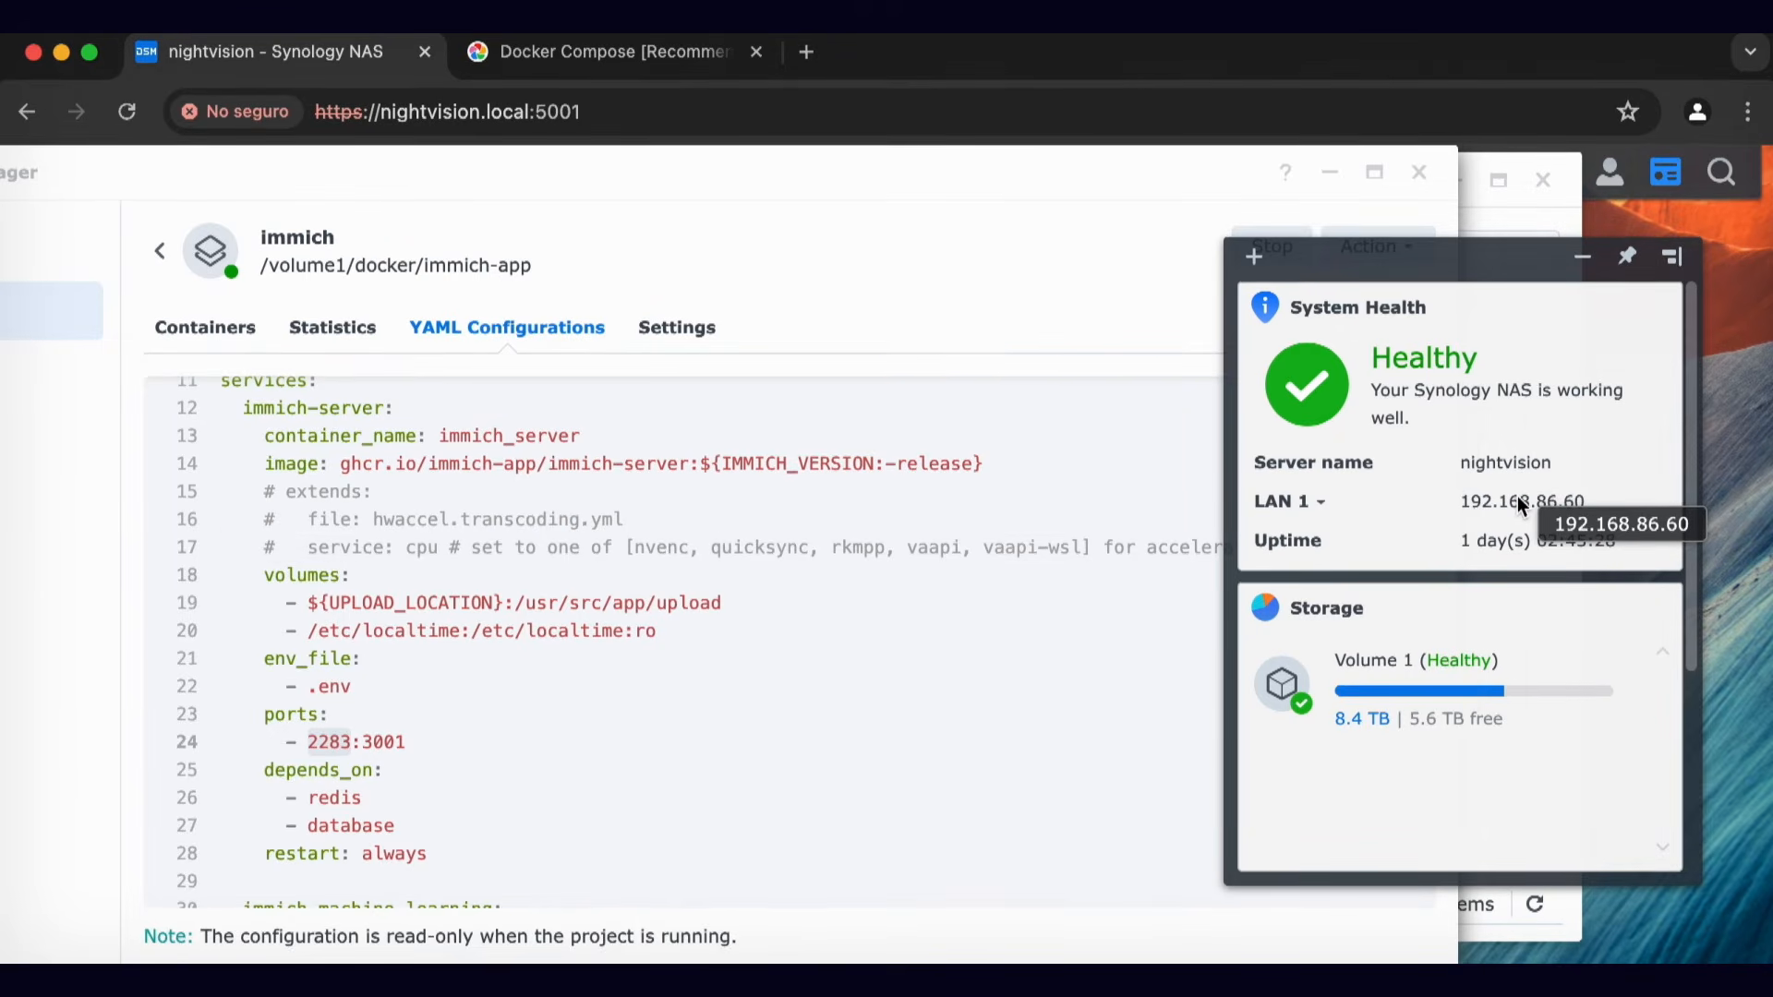
pyautogui.click(570, 548)
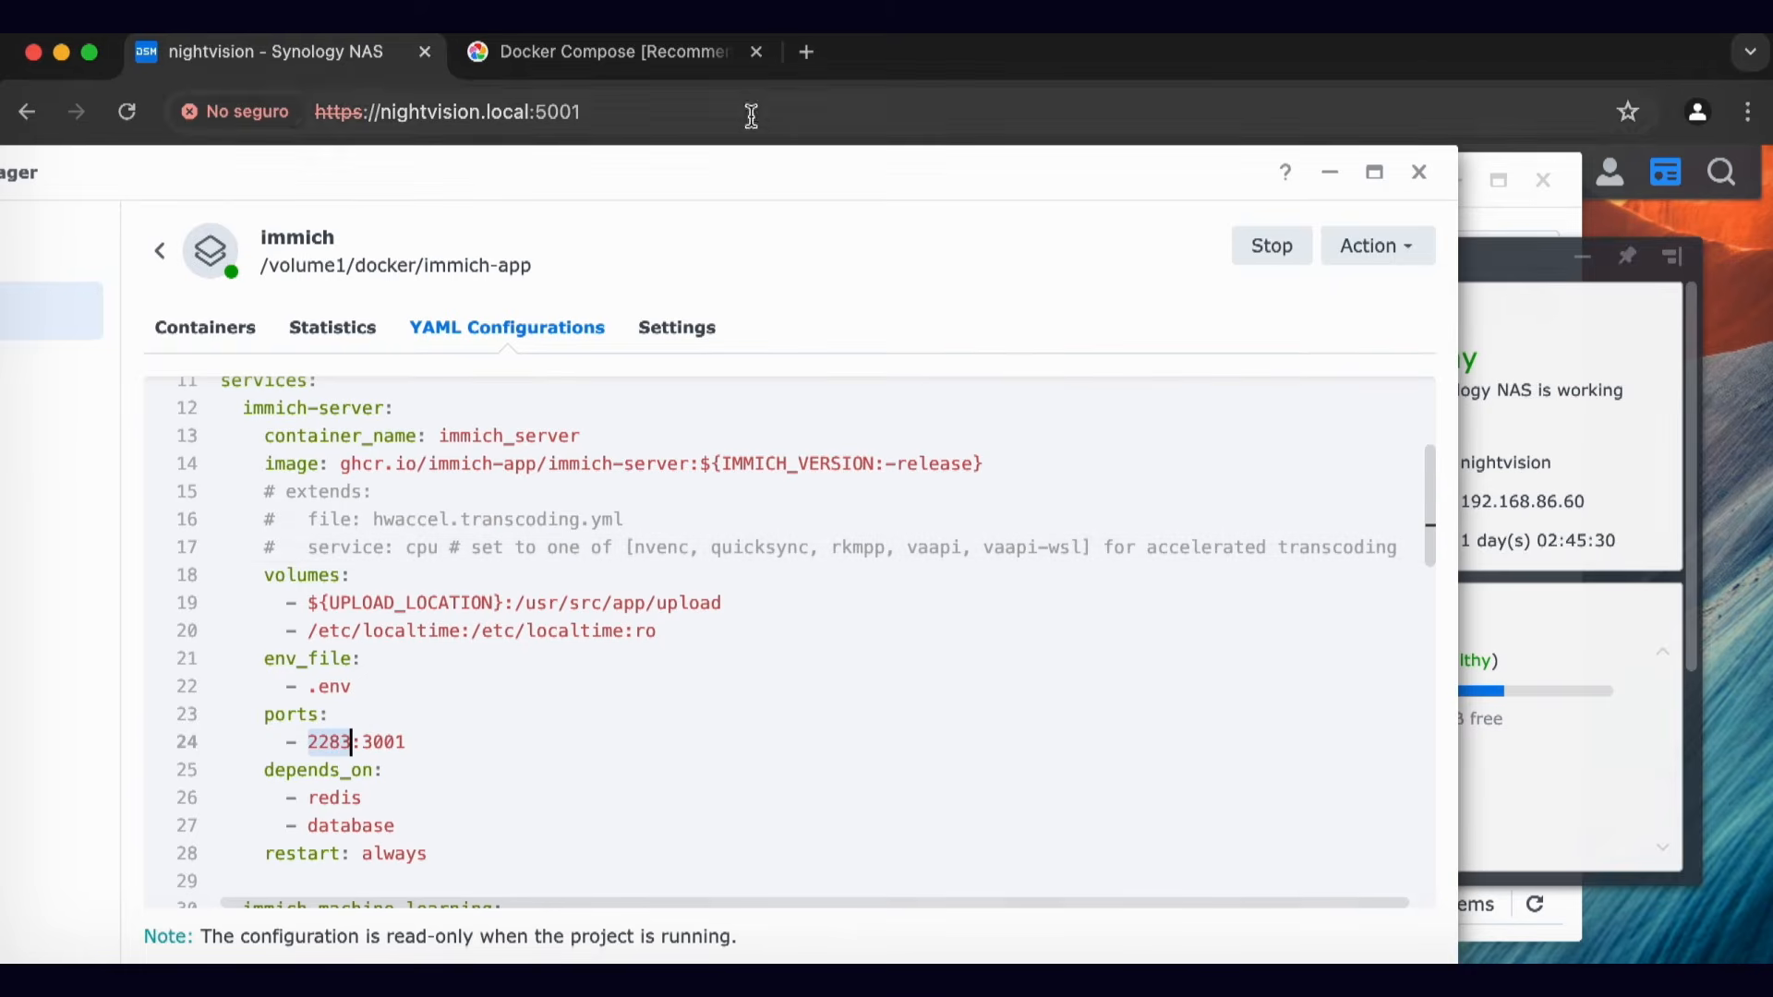
pyautogui.click(800, 57)
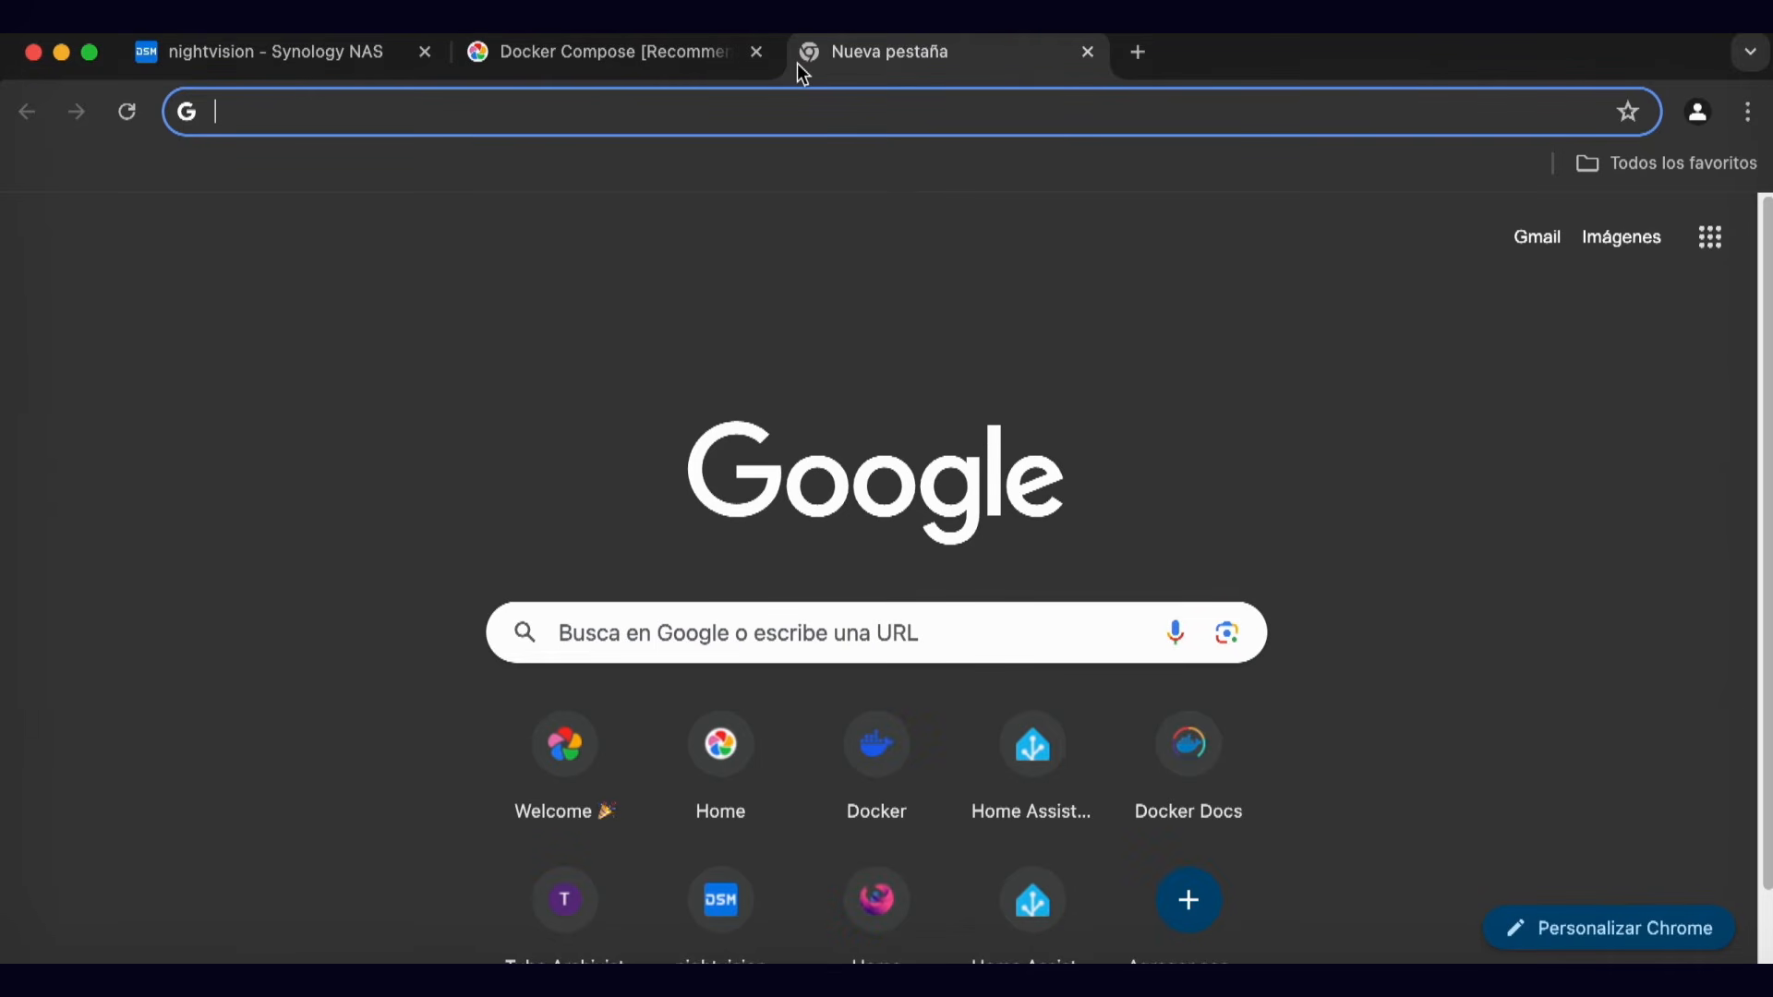
pyautogui.write('http')
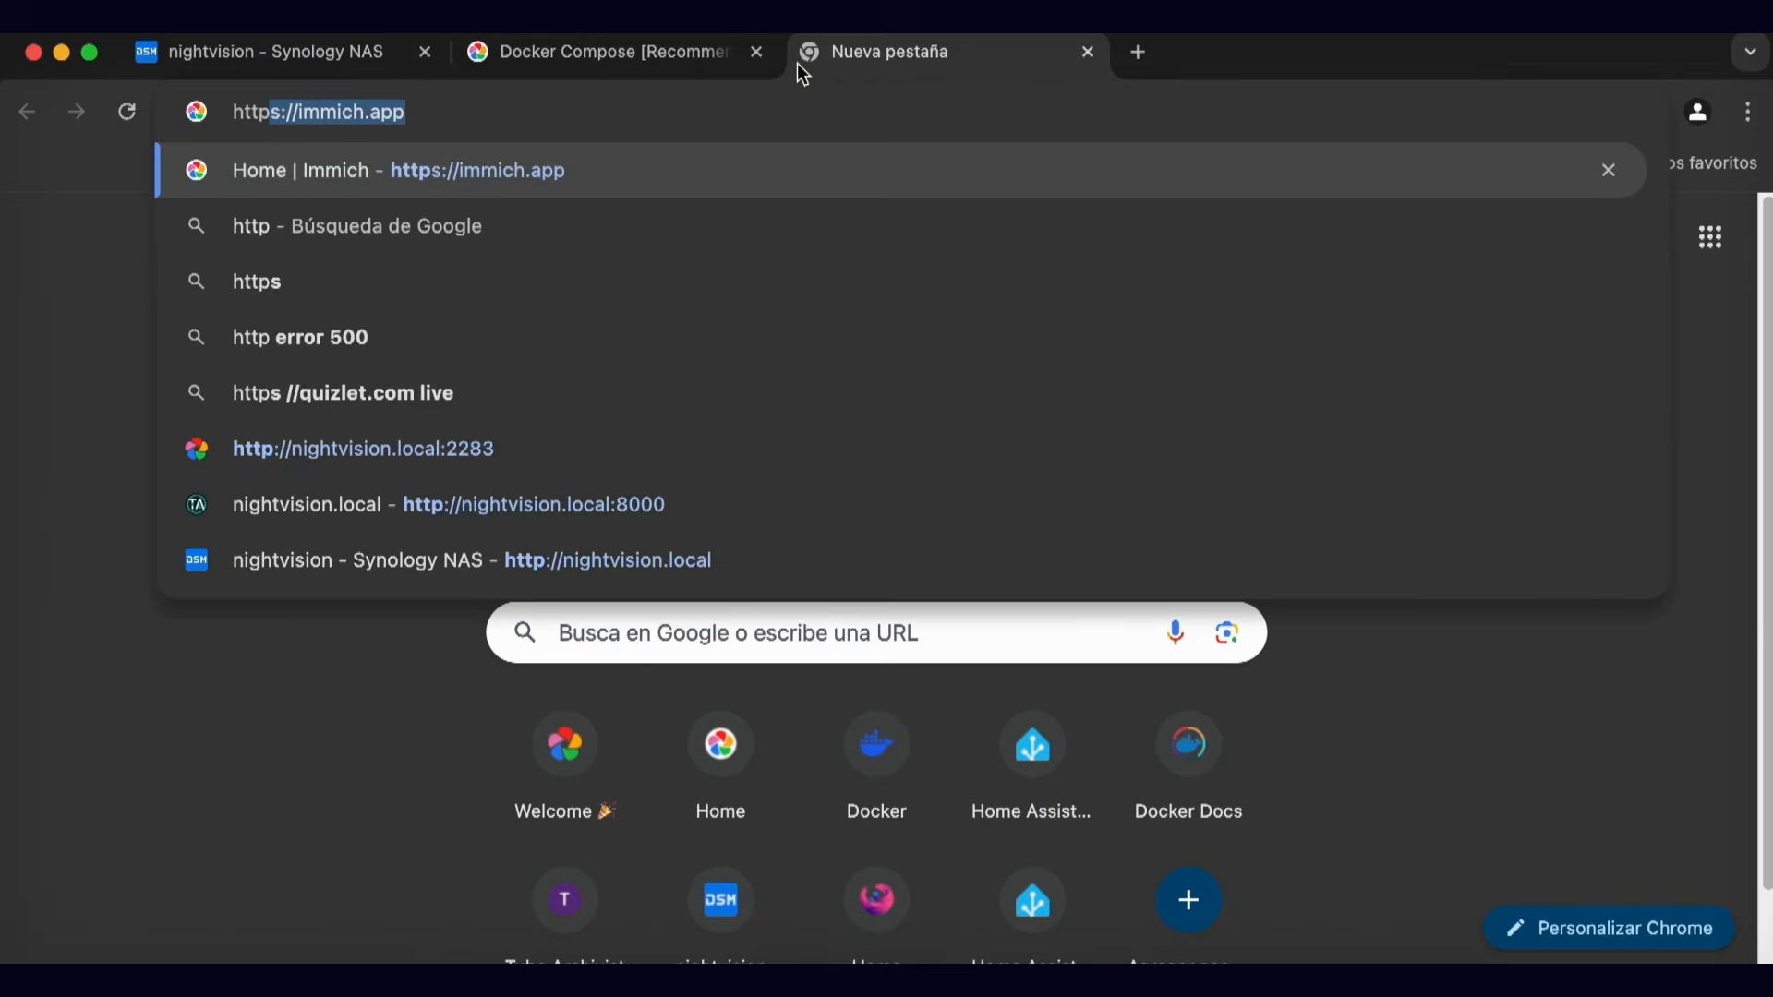
pyautogui.write('://192.16')
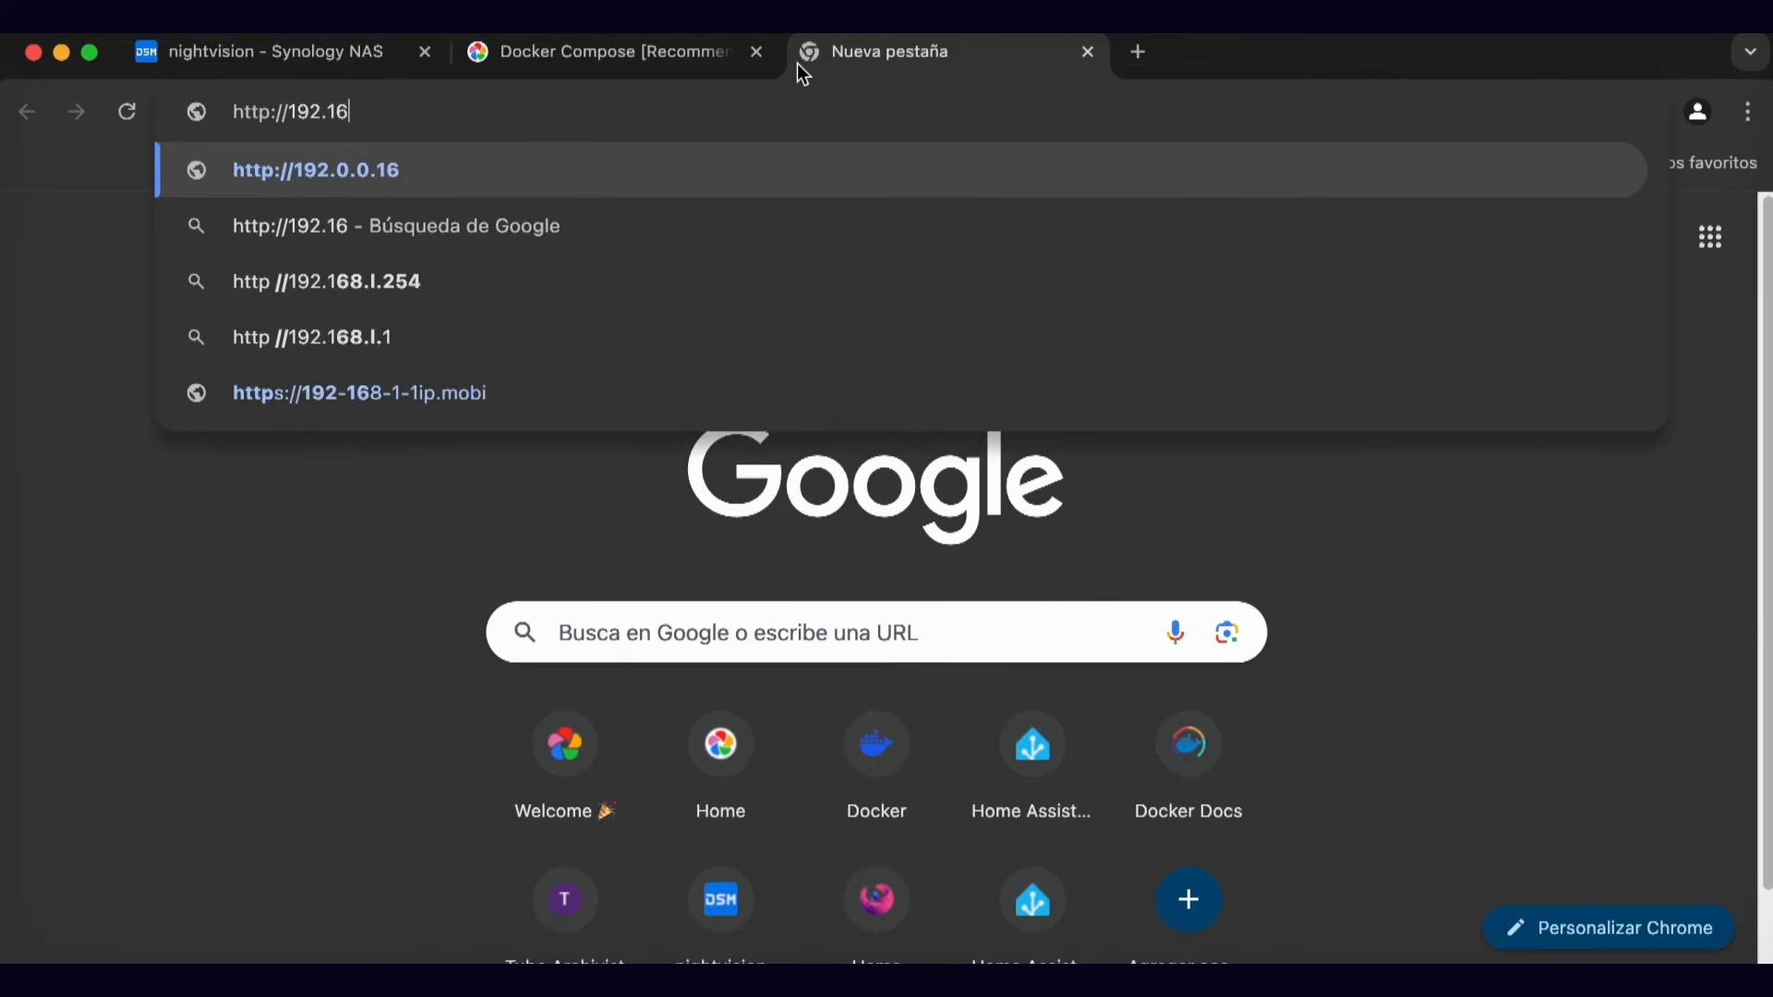
pyautogui.write('8.86.60:2283')
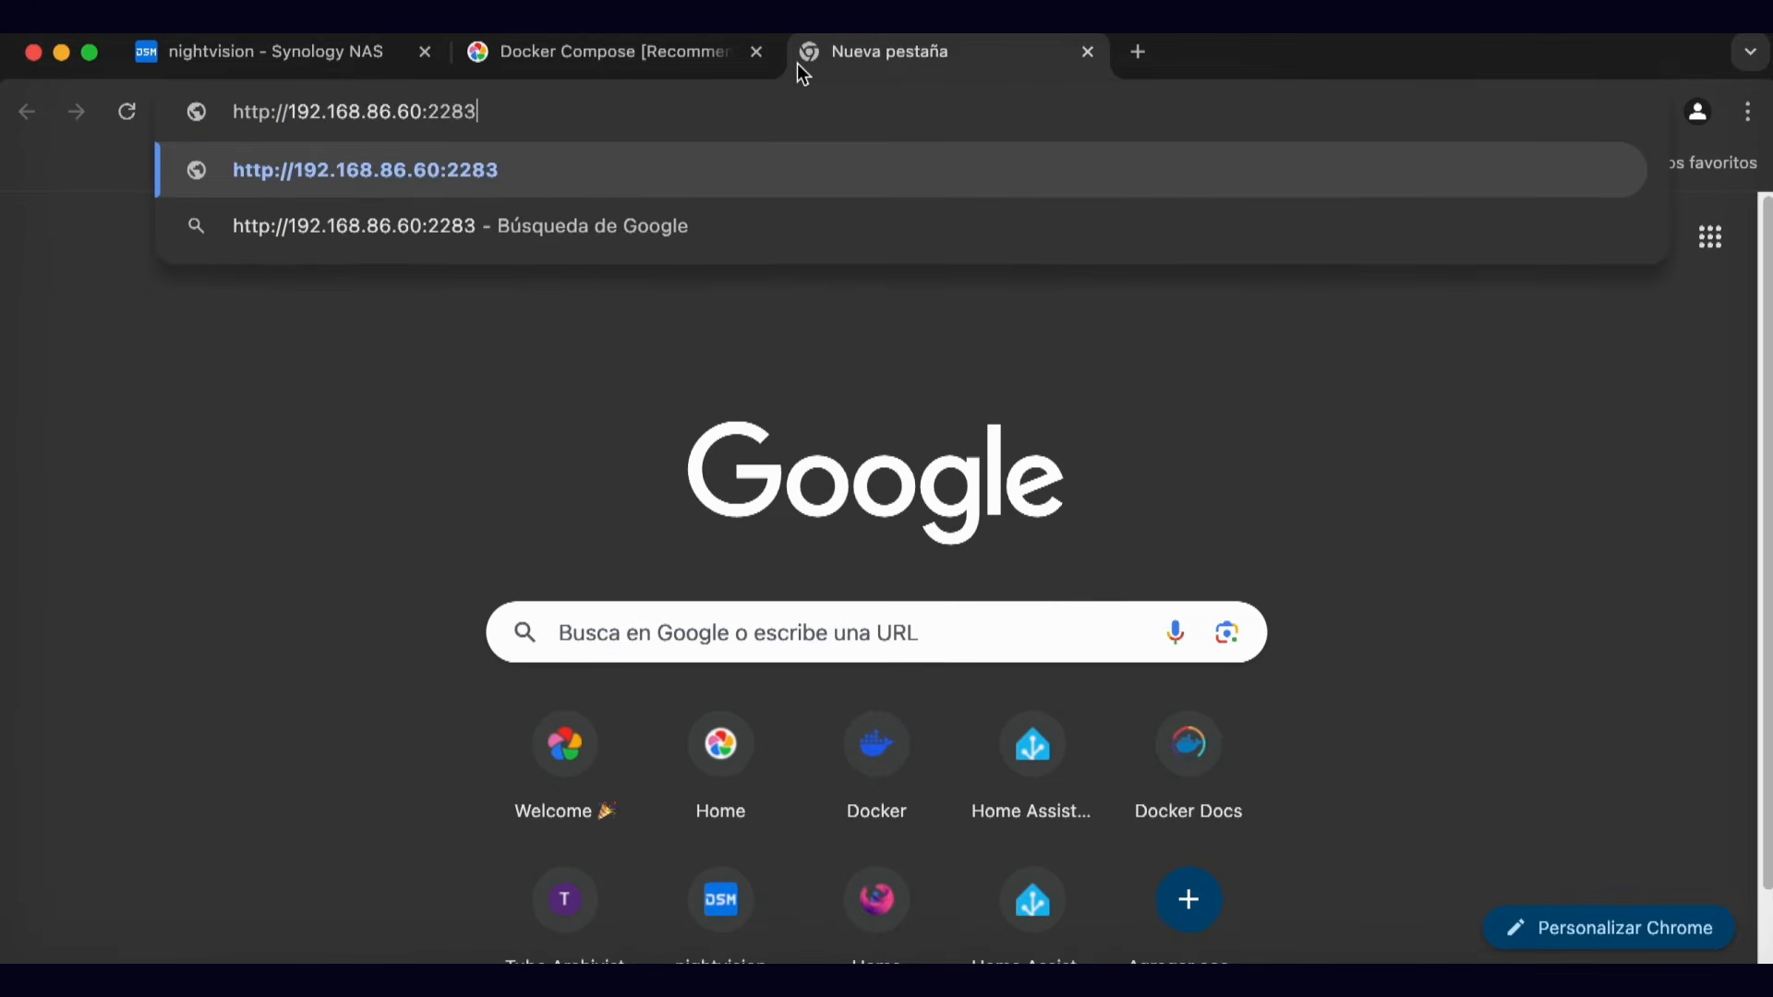
pyautogui.press('Return')
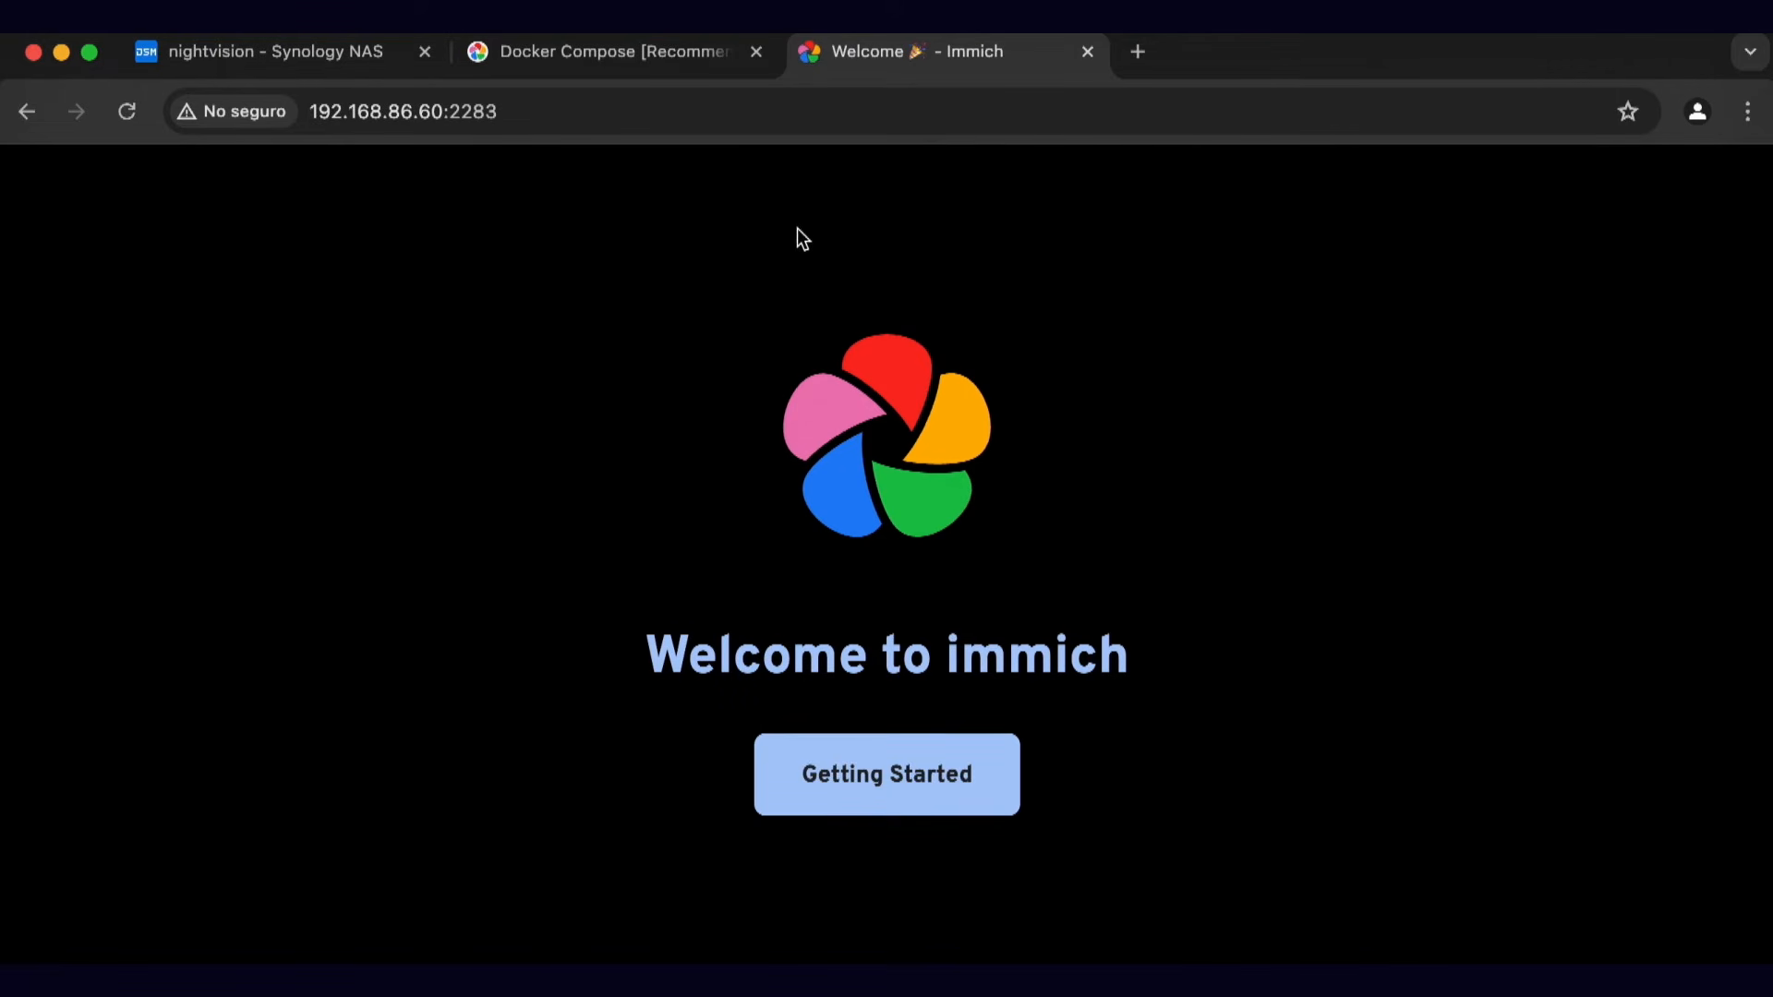
# Check the server name in System Health and the host port in the YAML configuration, then return to the Immich welcome page.
pyautogui.click(319, 53)
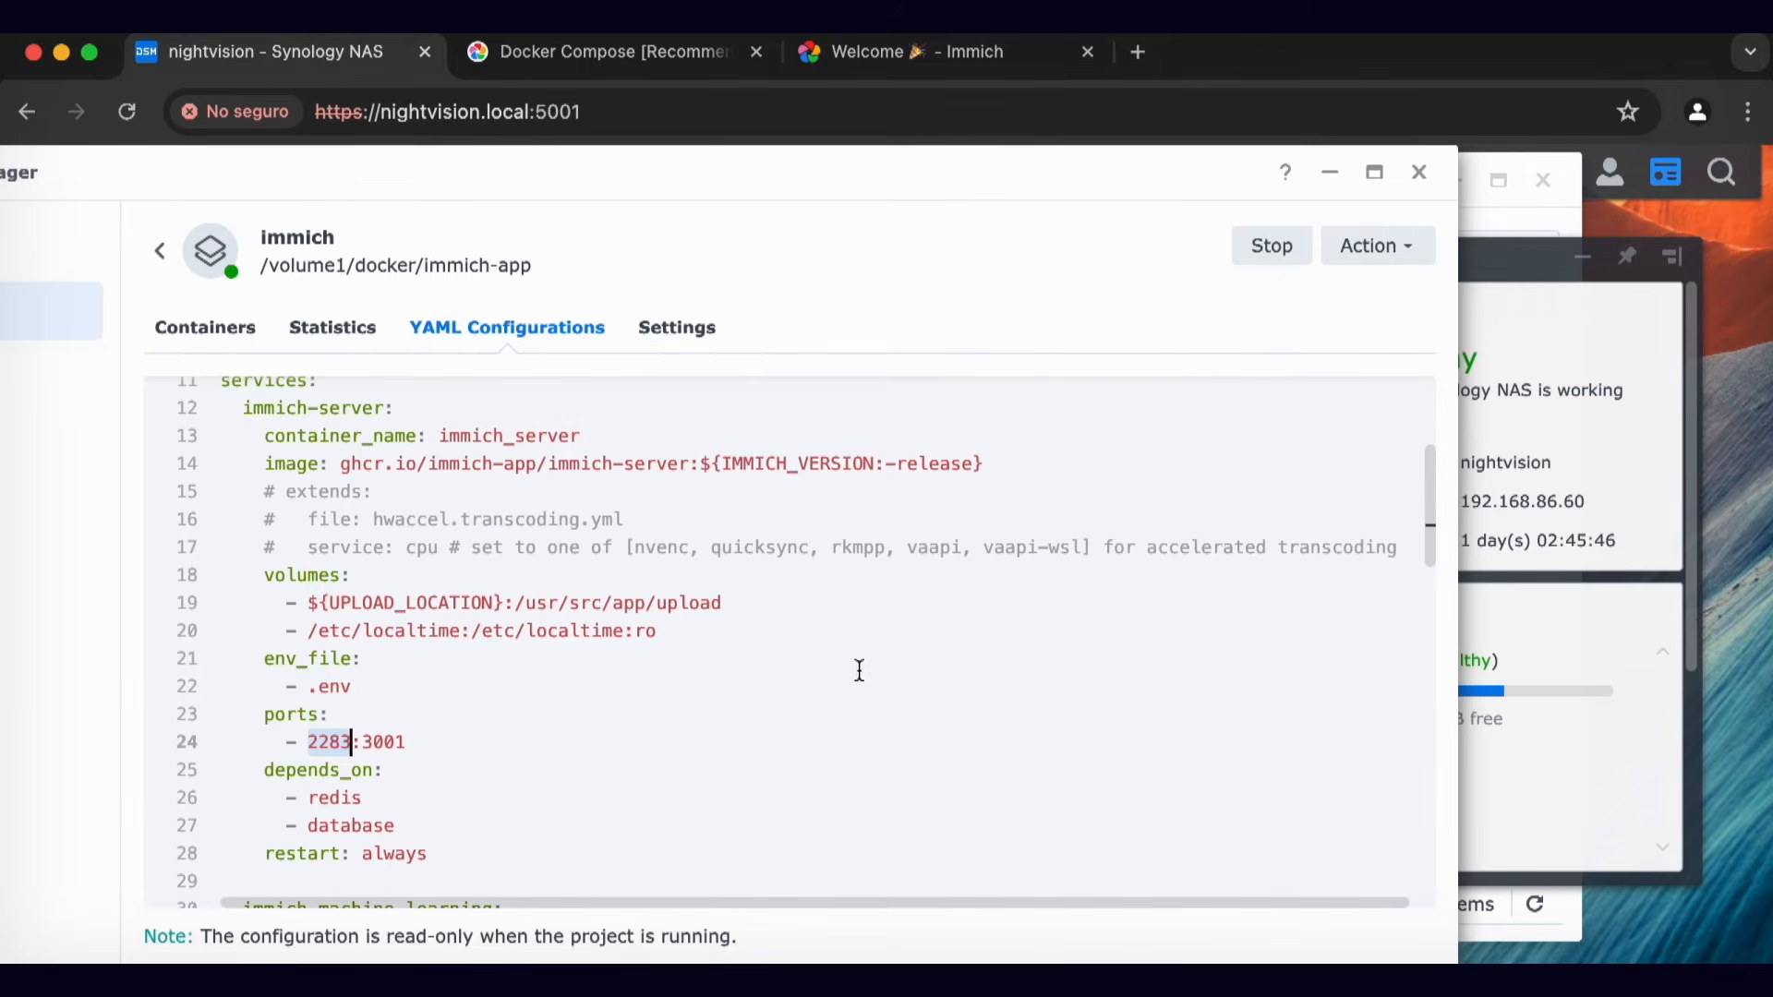
pyautogui.click(1628, 382)
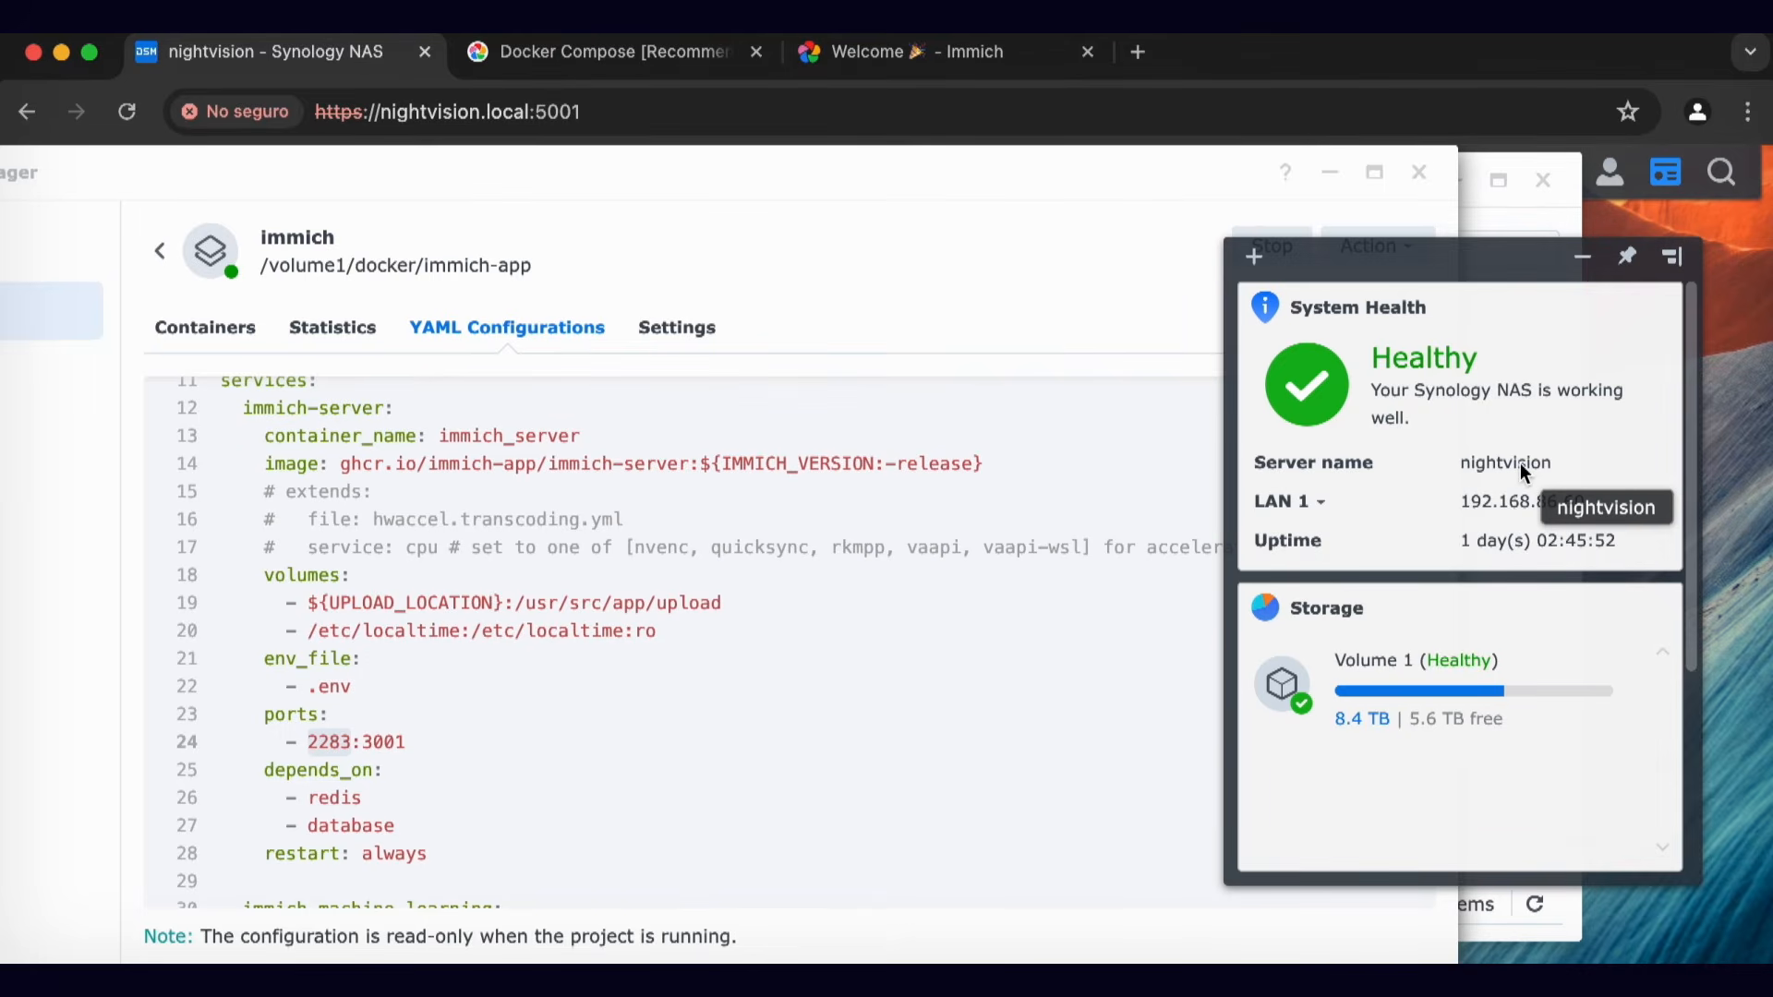
pyautogui.click(558, 622)
pyautogui.doubleClick(352, 743)
pyautogui.click(906, 48)
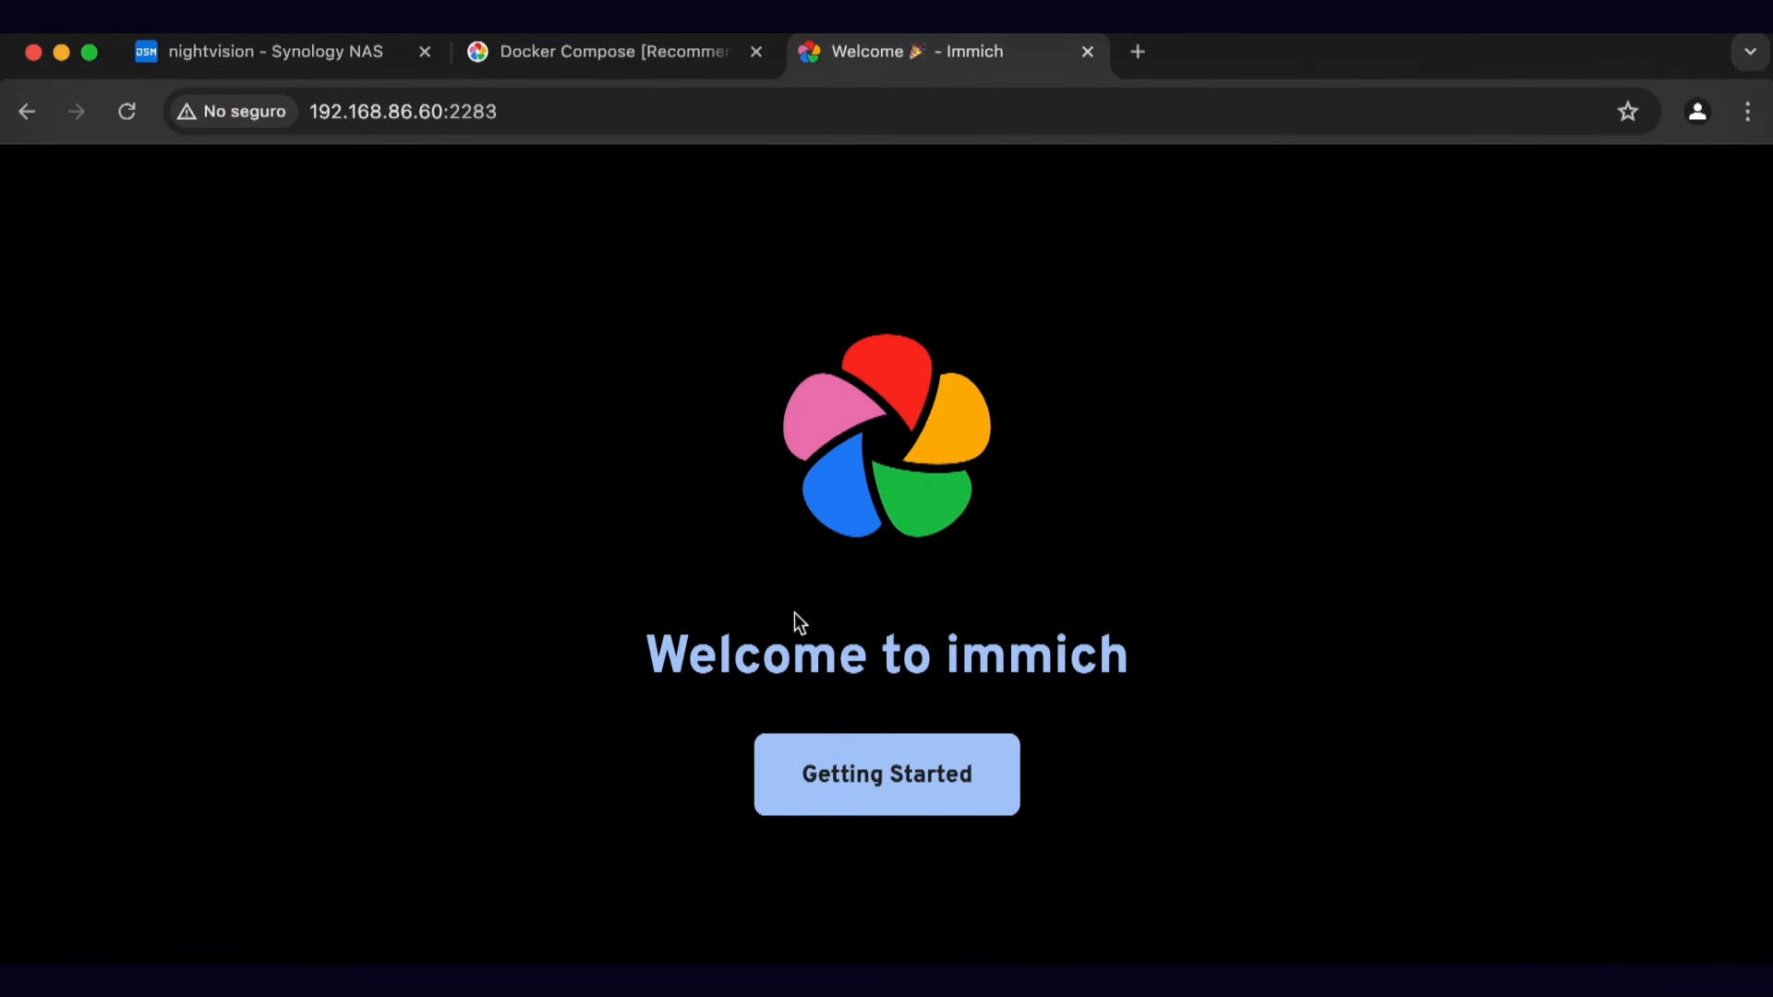
# Begin the Immich getting-started setup and review the fields of the admin registration form.
pyautogui.click(911, 746)
pyautogui.scroll(-5, 1293, 545)
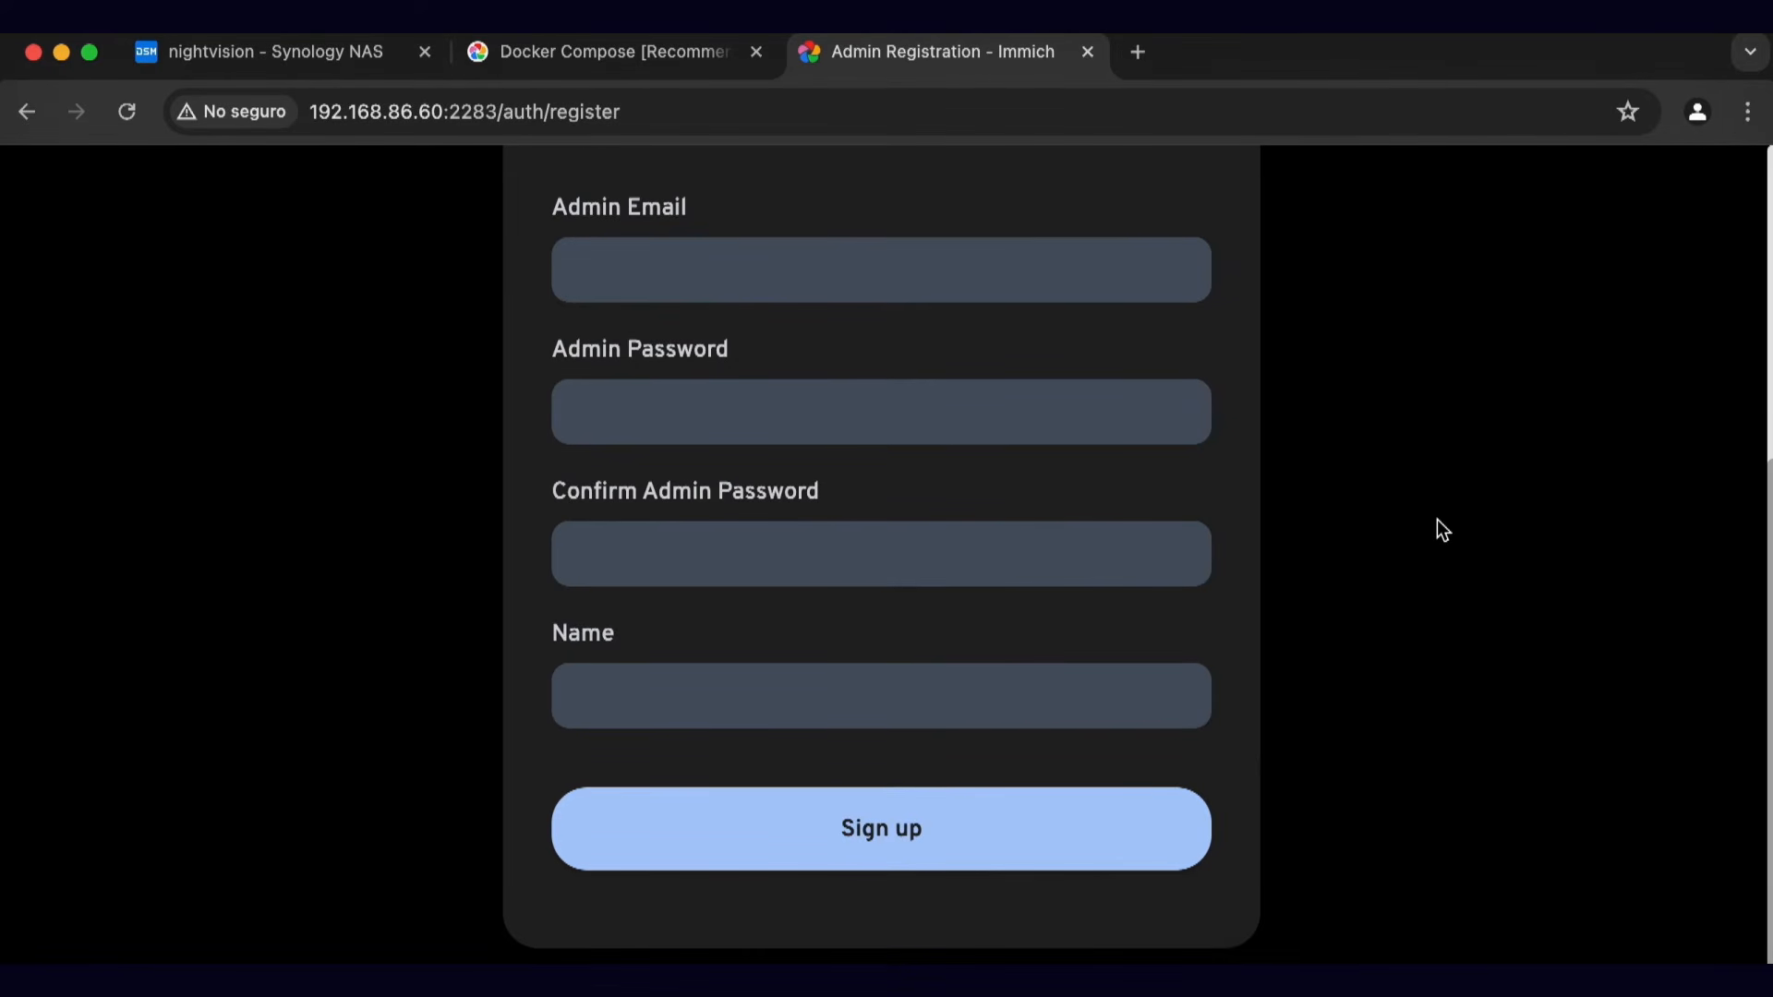
pyautogui.scroll(5, 1436, 518)
# Browse the Immich documentation and examine the optional hwaccel files in Step 1 of the Docker Compose guide.
pyautogui.click(555, 63)
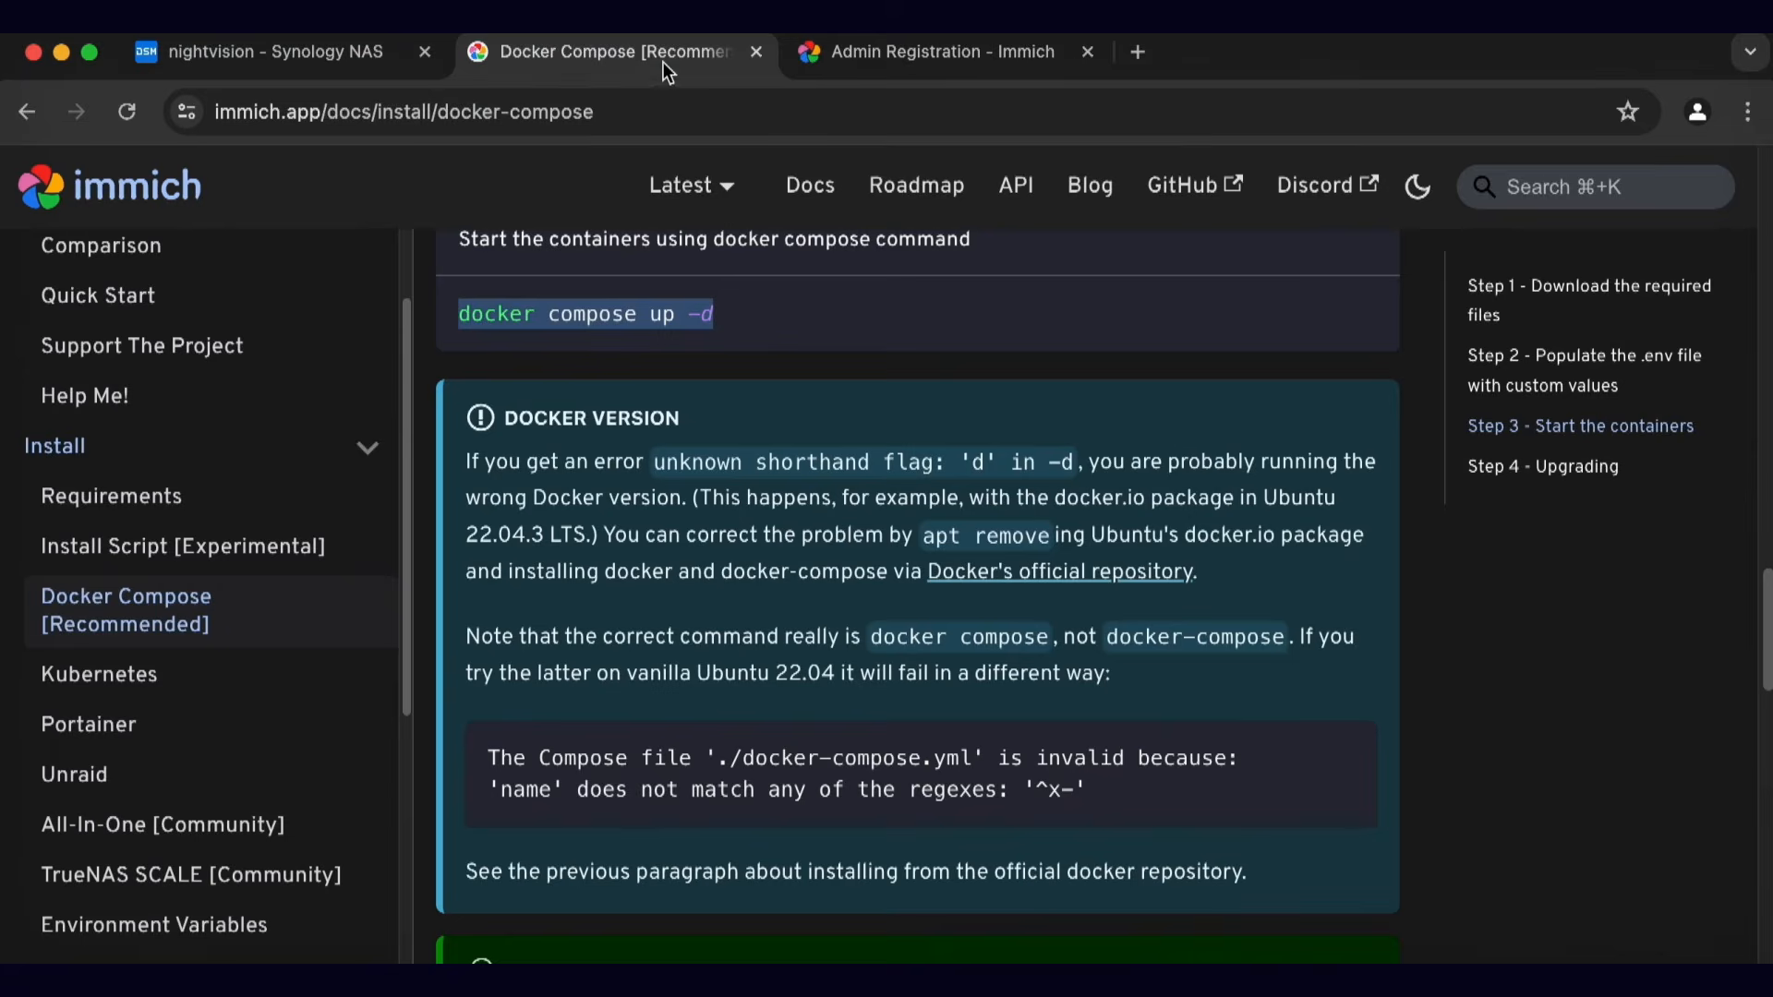
pyautogui.click(799, 192)
pyautogui.scroll(-5, 308, 573)
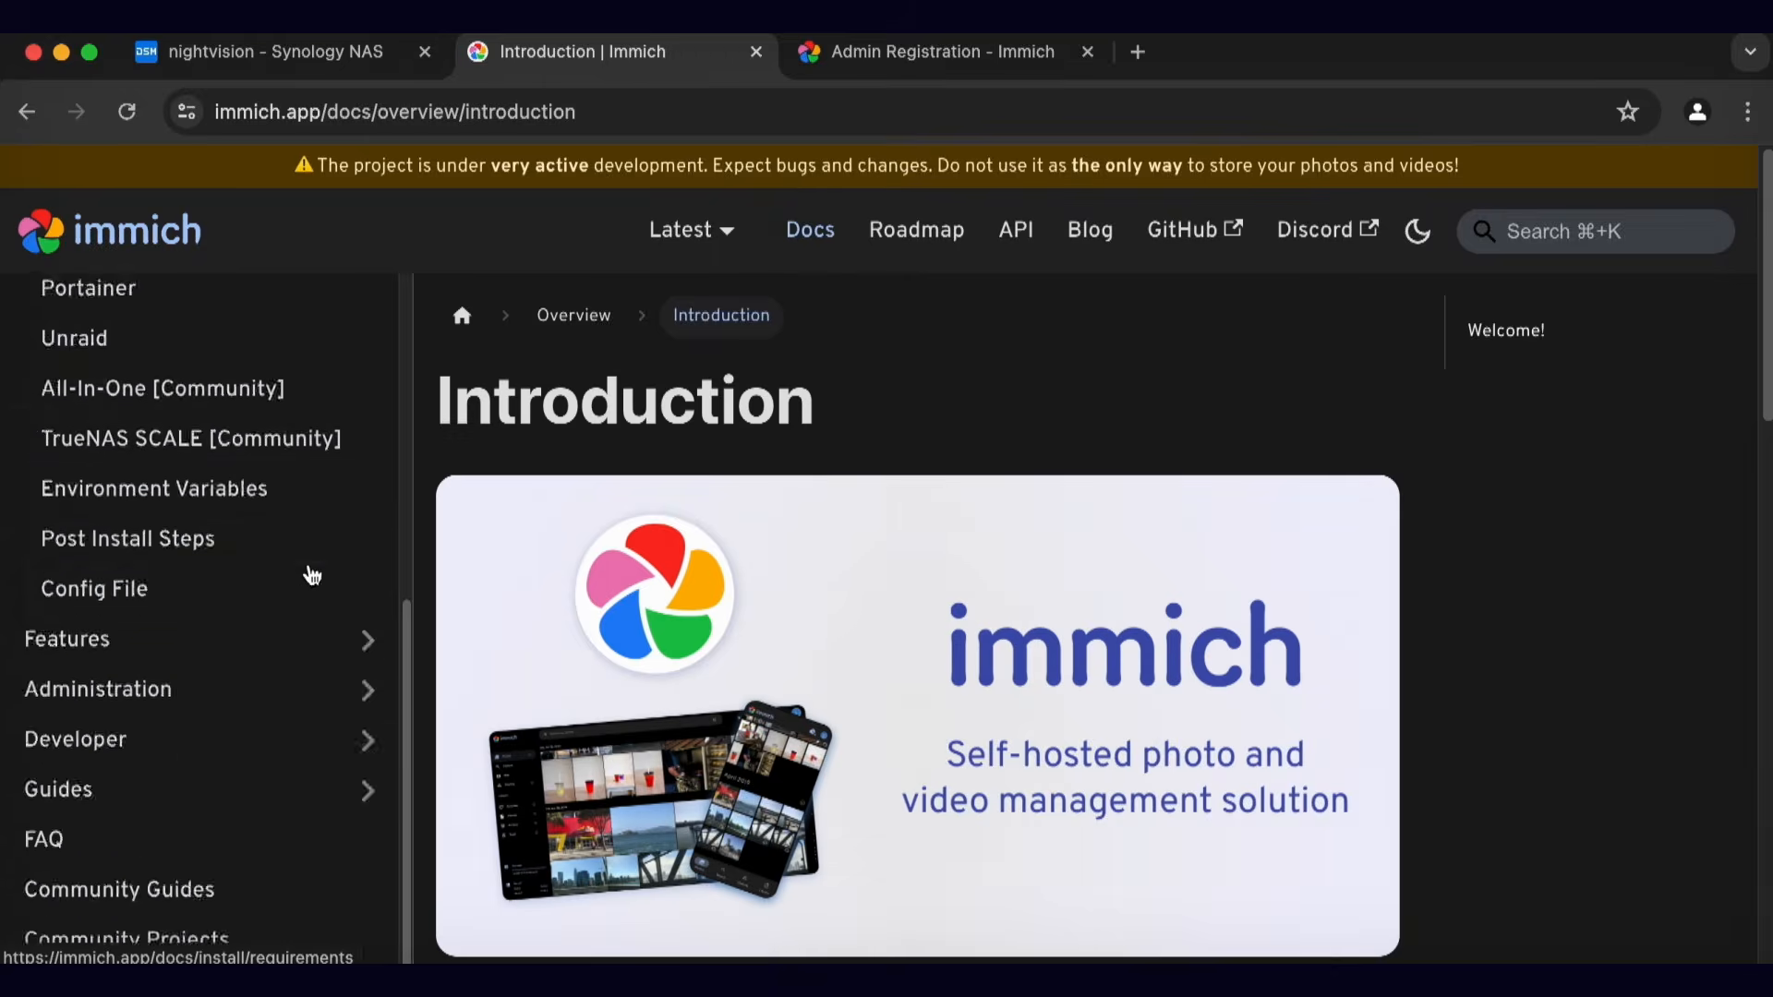
pyautogui.scroll(5, 368, 633)
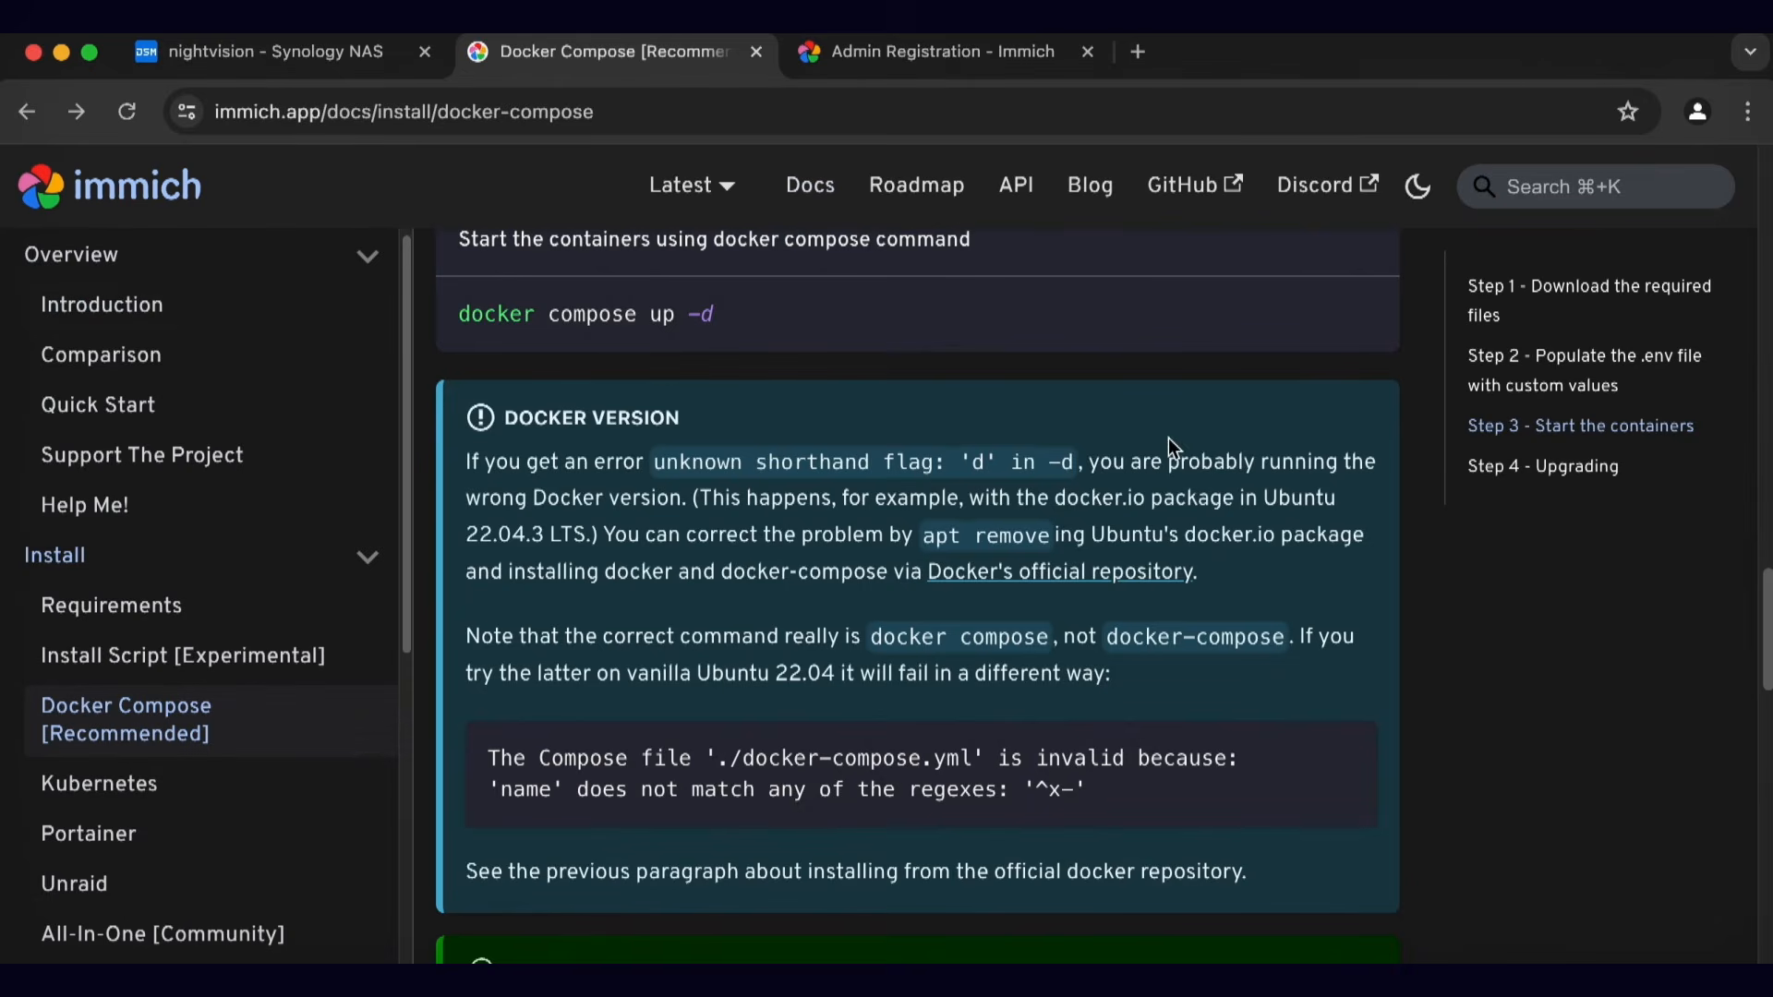
pyautogui.moveTo(1764, 640); pyautogui.dragTo(939, 404)
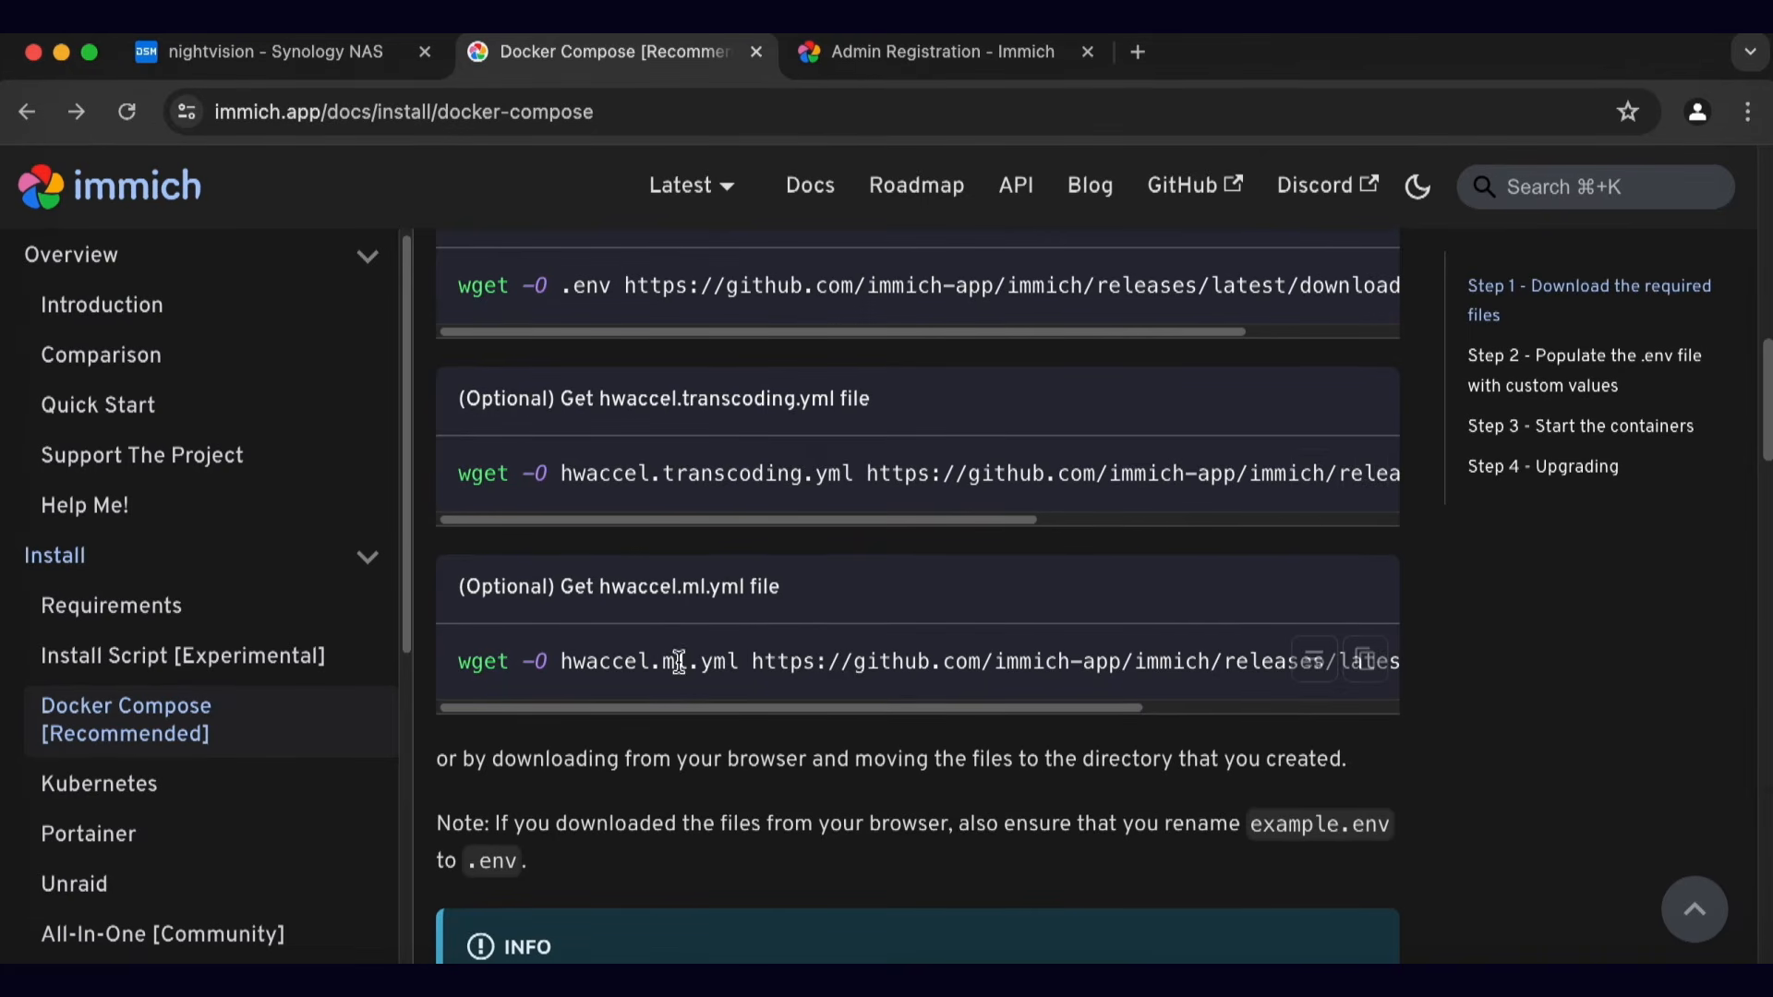
pyautogui.scroll(2, 1265, 637)
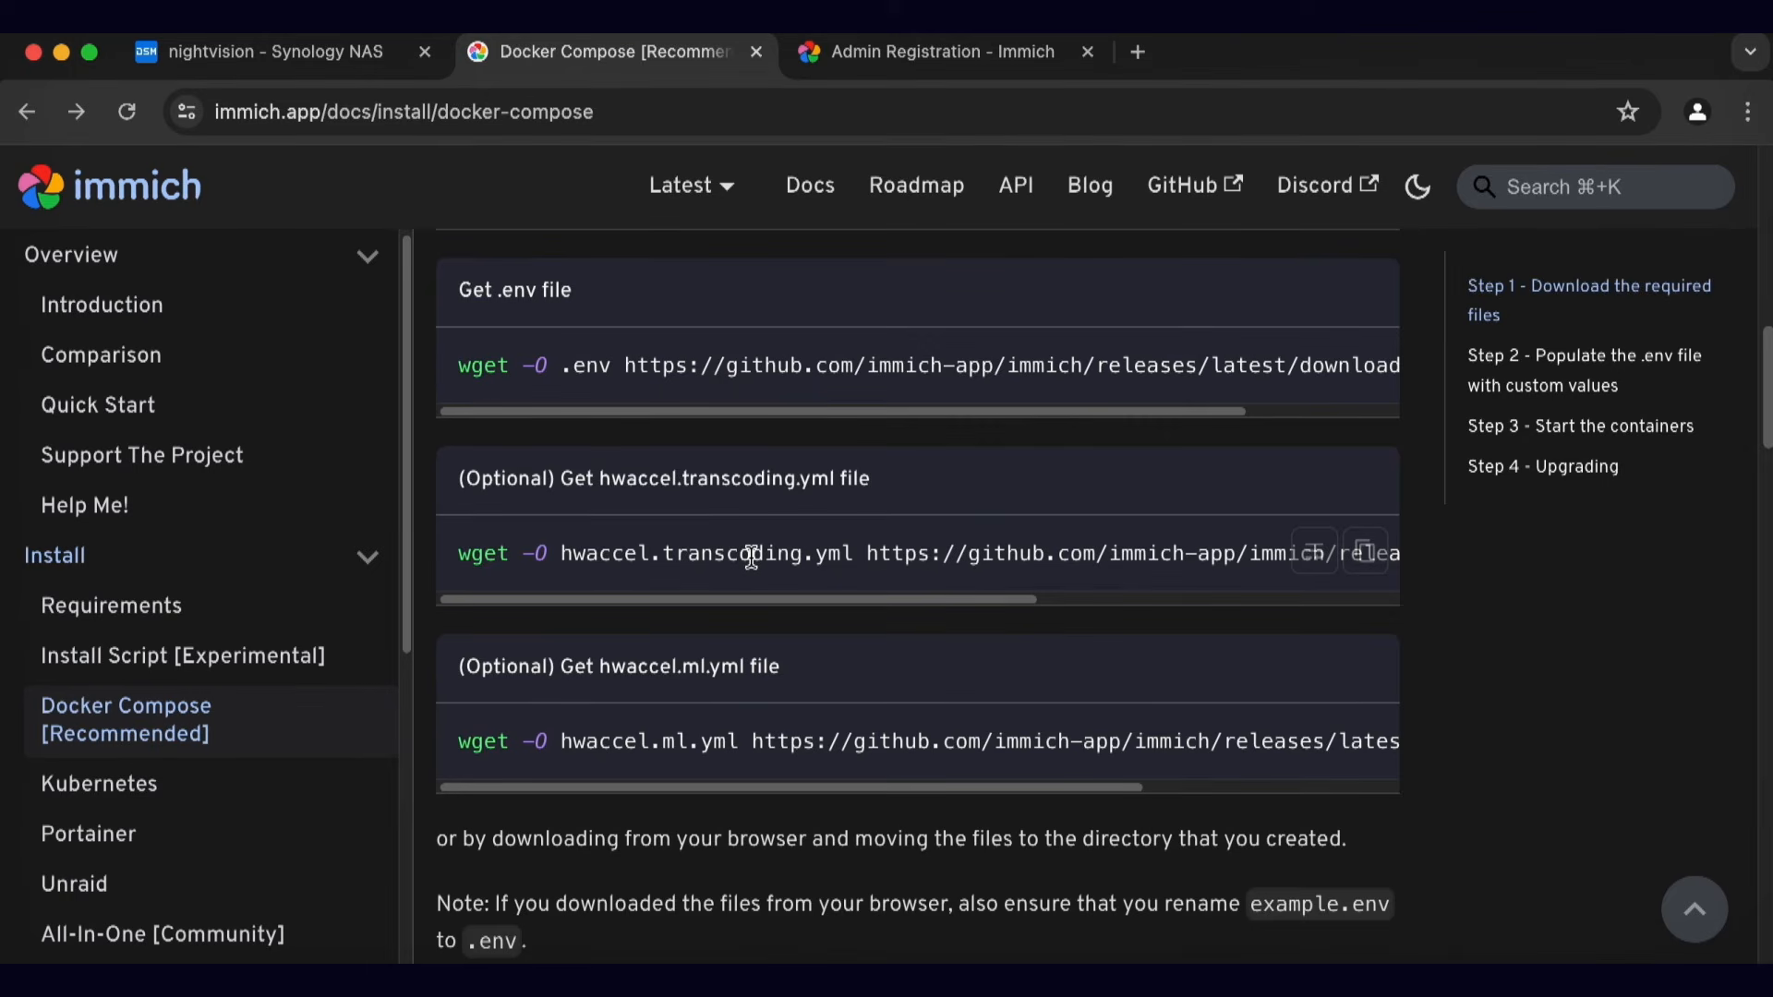
# Review the Step 1 download commands, including hwaccel.transcoding.yml and hwaccel.ml.yml, and continue to the hardware acceleration note in the Docker Compose guide.
pyautogui.moveTo(1765, 390); pyautogui.dragTo(1765, 364)
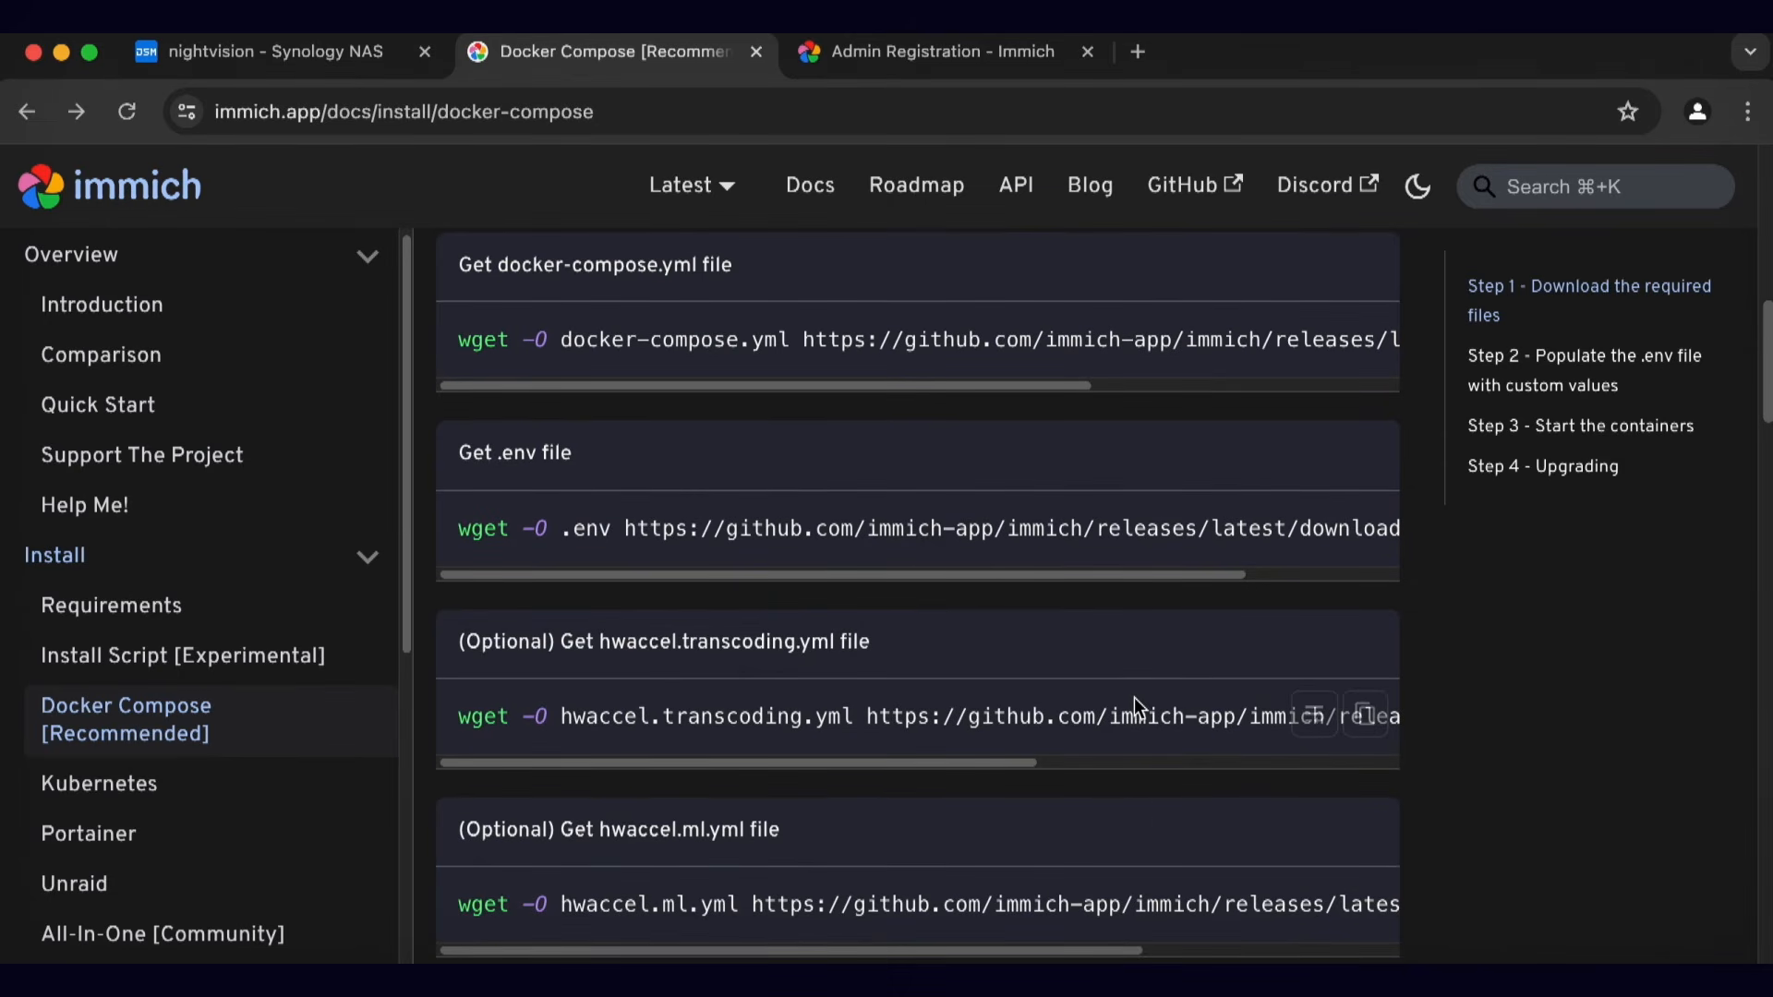
pyautogui.moveTo(898, 762); pyautogui.dragTo(629, 744)
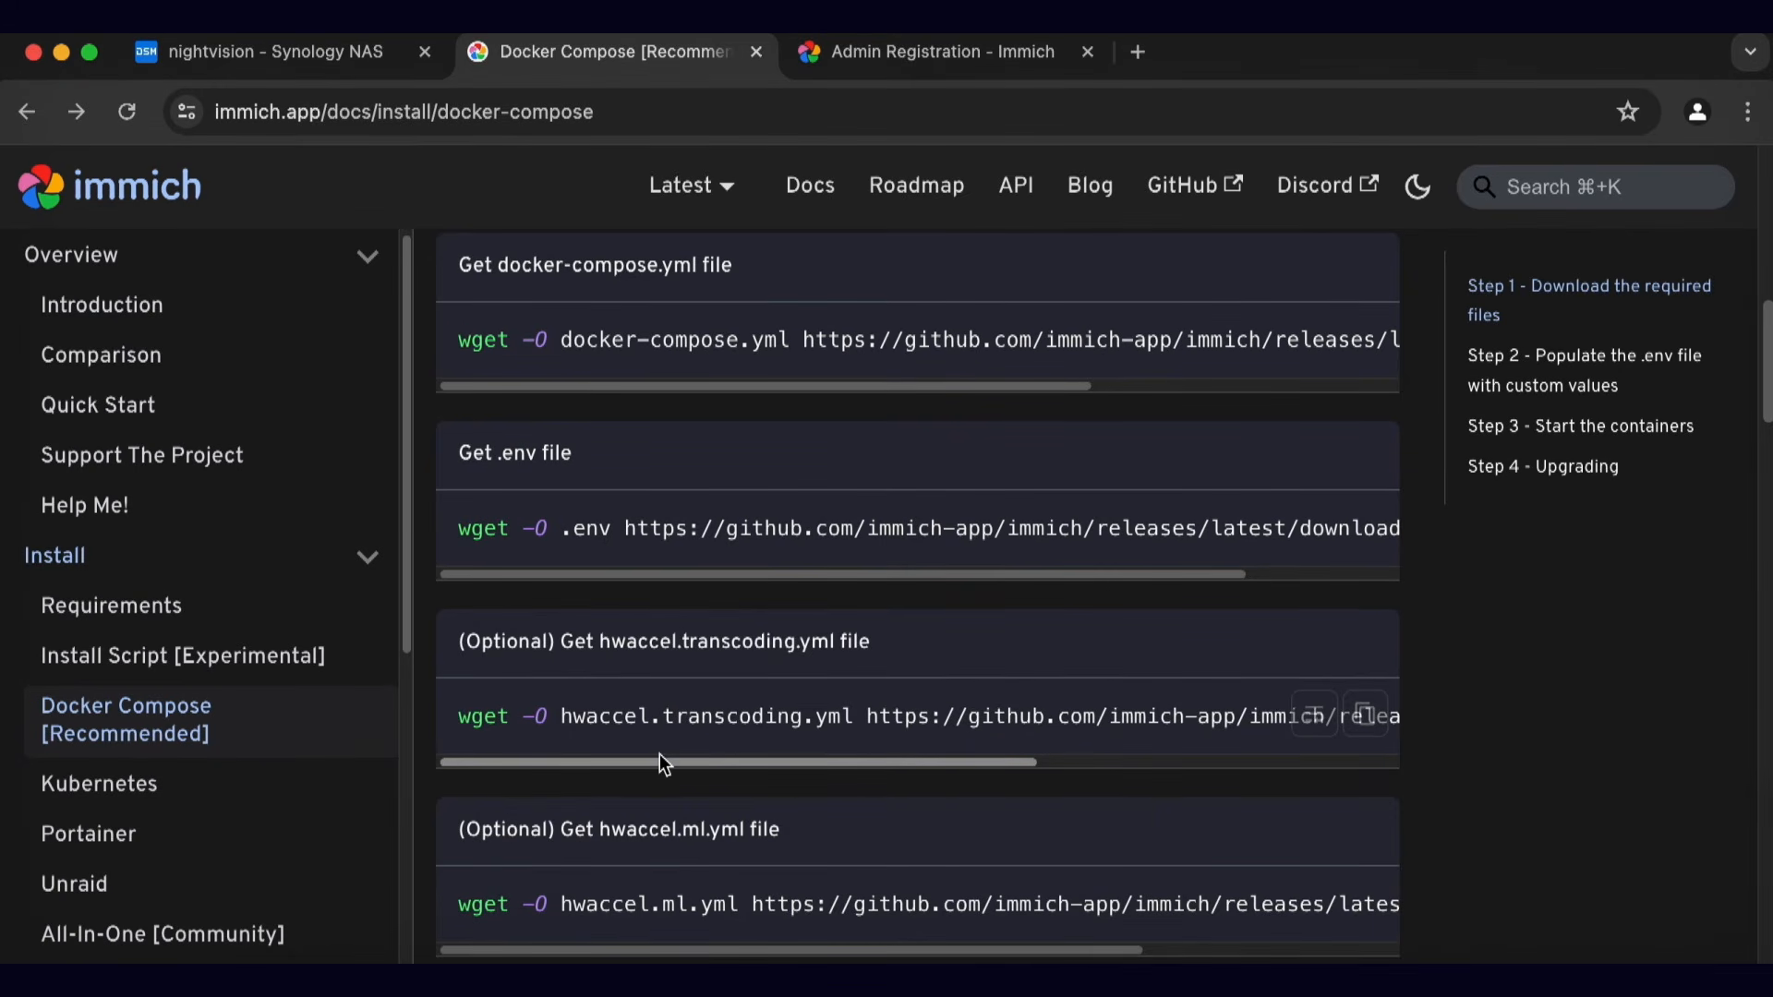
pyautogui.click(865, 67)
pyautogui.click(621, 54)
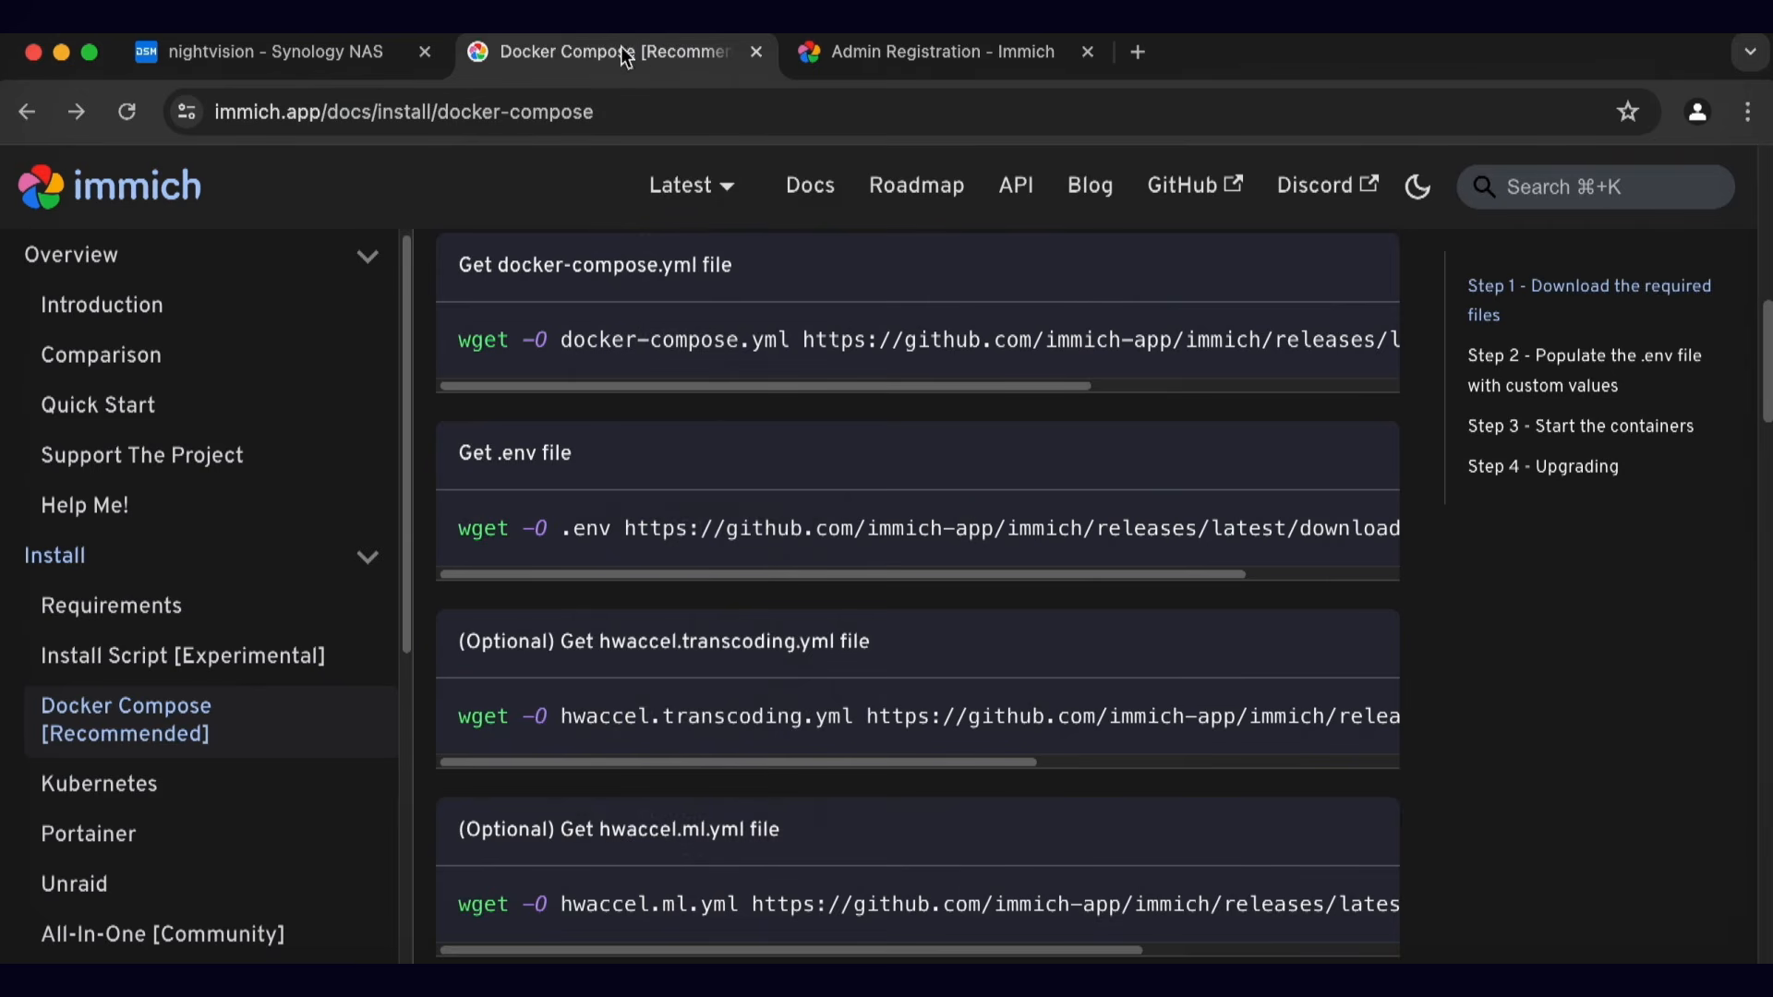
pyautogui.scroll(-3, 923, 600)
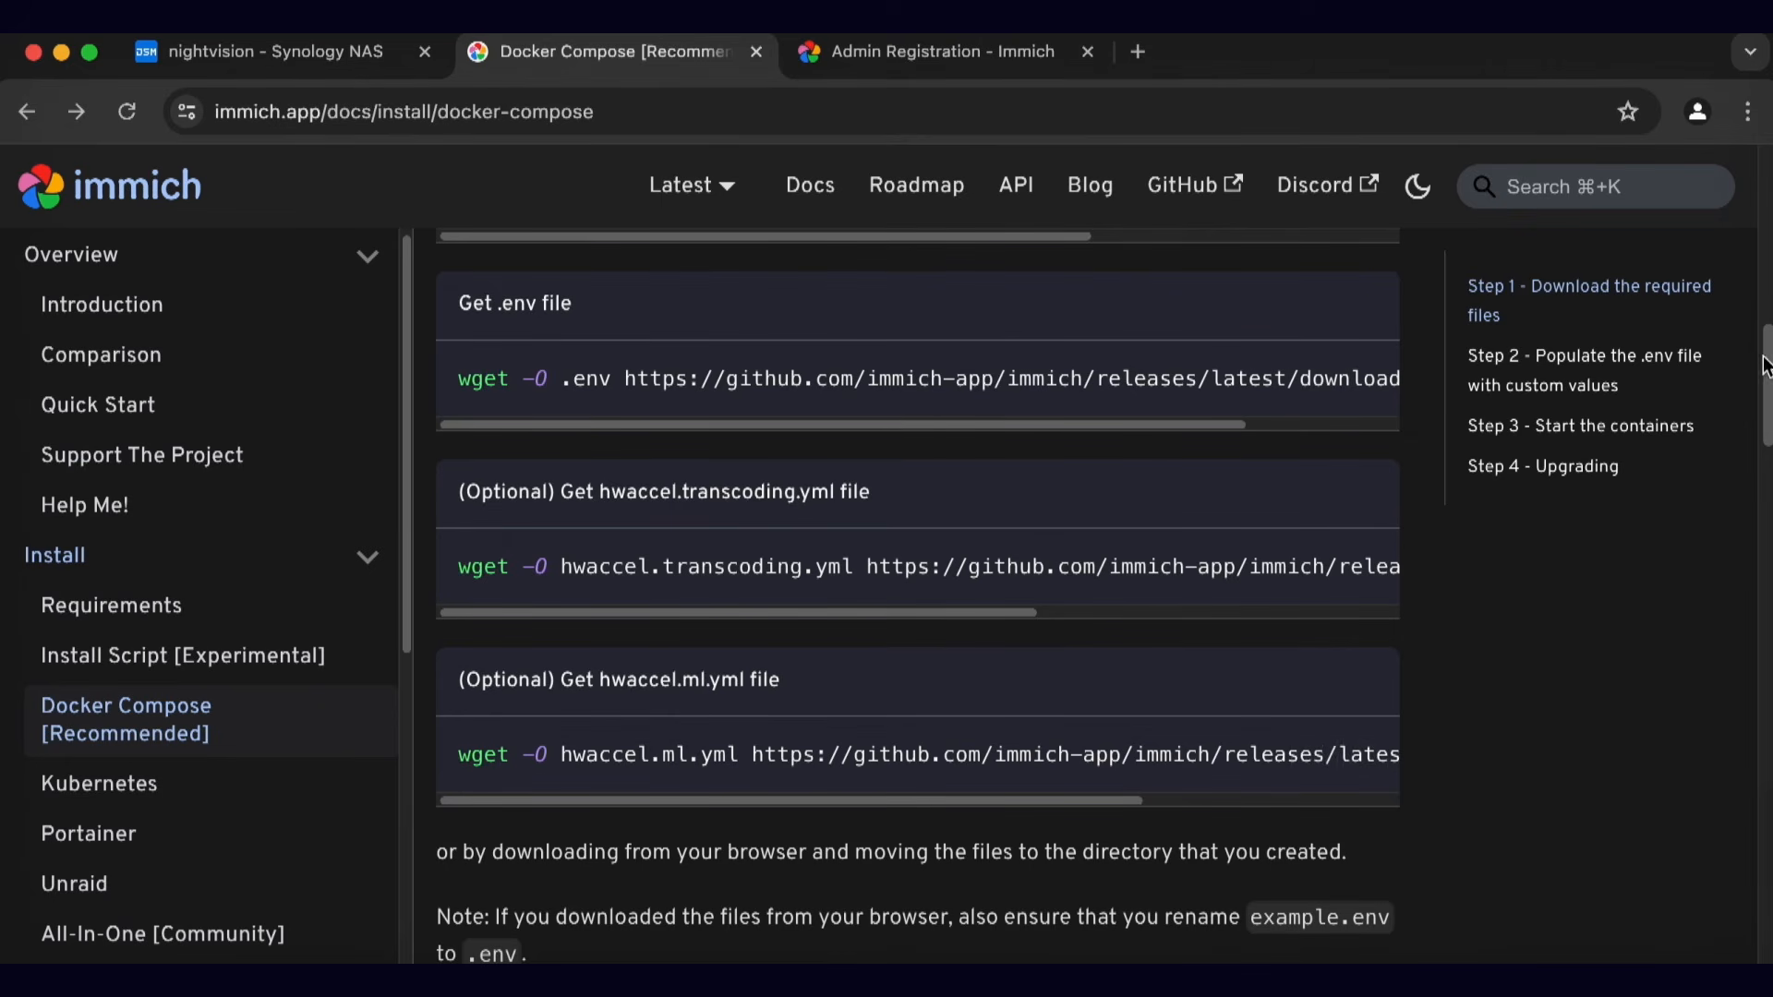
pyautogui.moveTo(1765, 379)
pyautogui.mouseDown()
pyautogui.moveTo(1758, 434)
pyautogui.moveTo(1768, 374)
pyautogui.mouseUp()
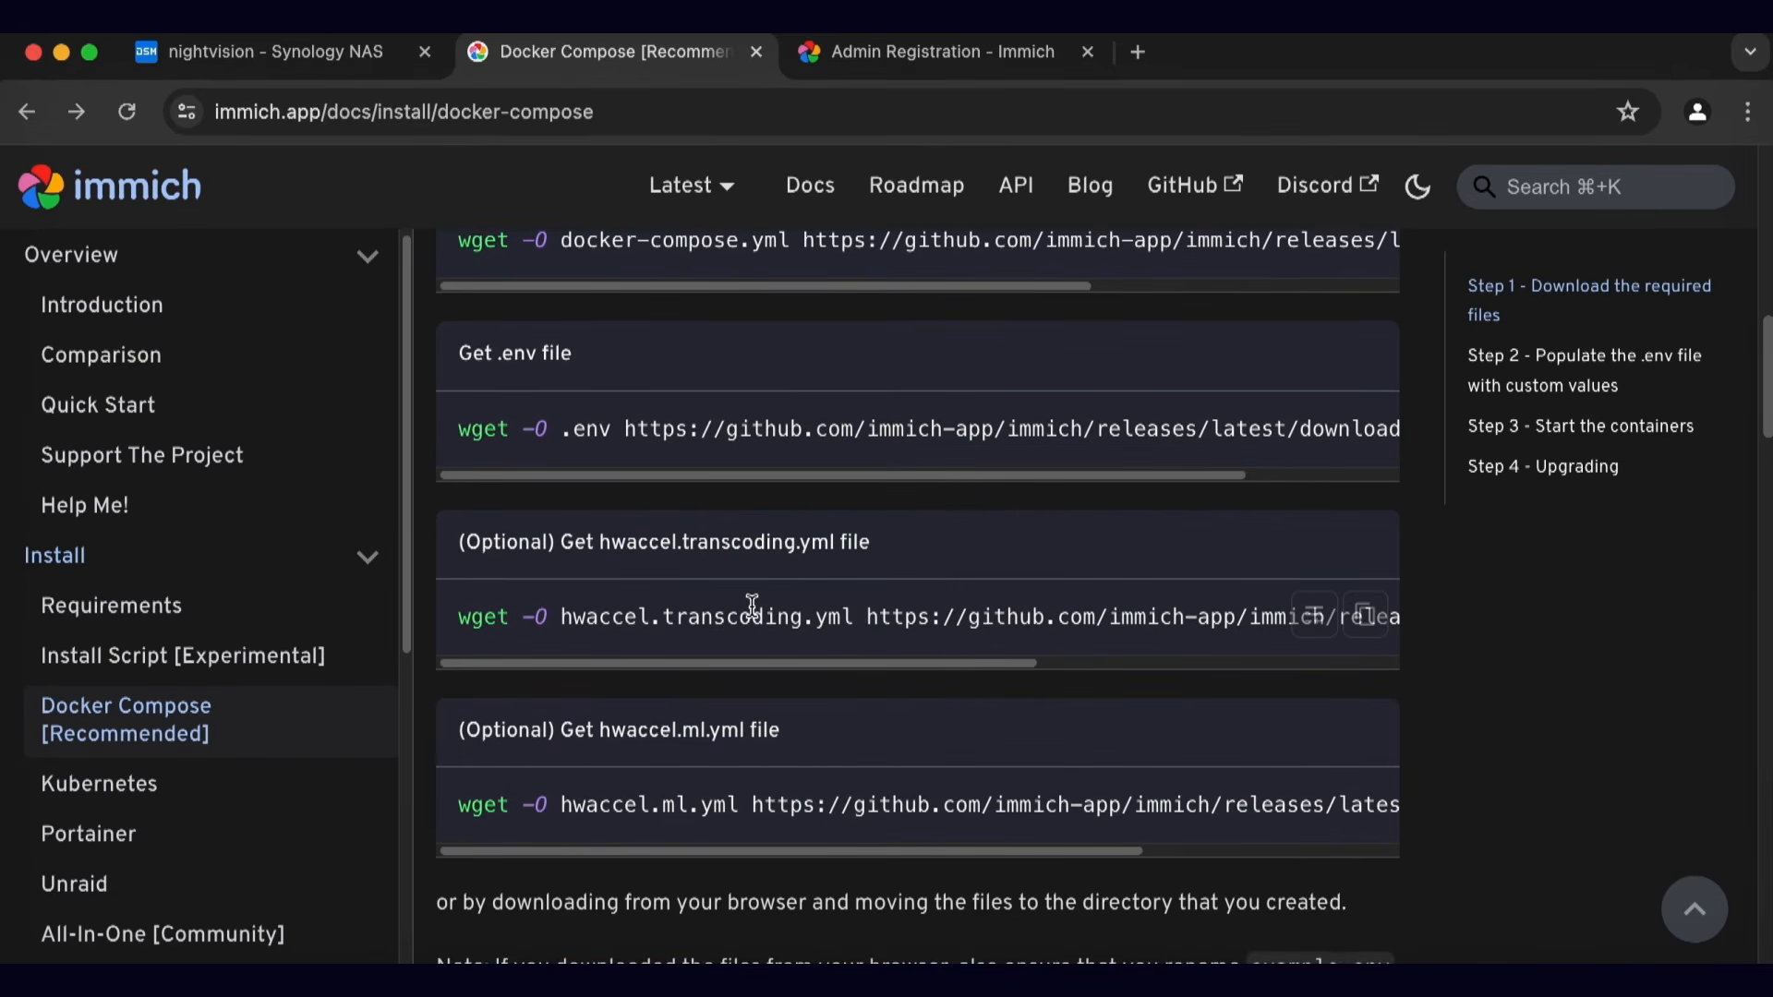
pyautogui.scroll(7, 753, 607)
pyautogui.scroll(3, 752, 606)
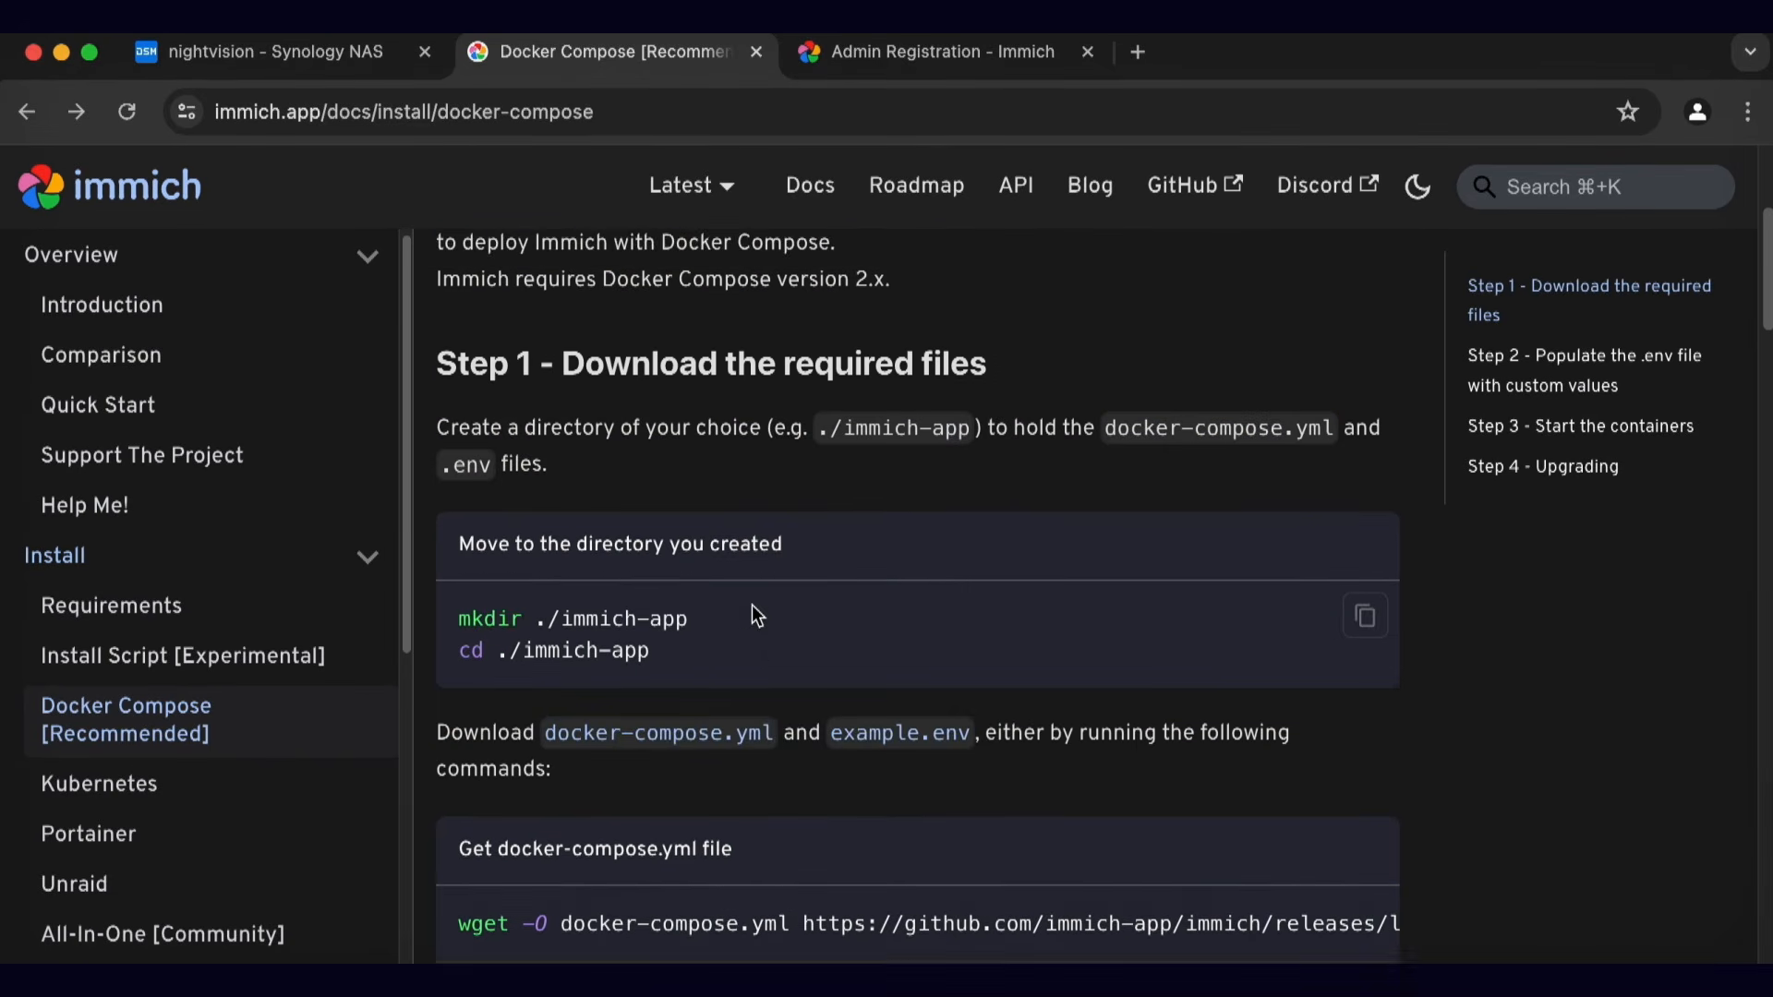
pyautogui.scroll(-12, 1293, 562)
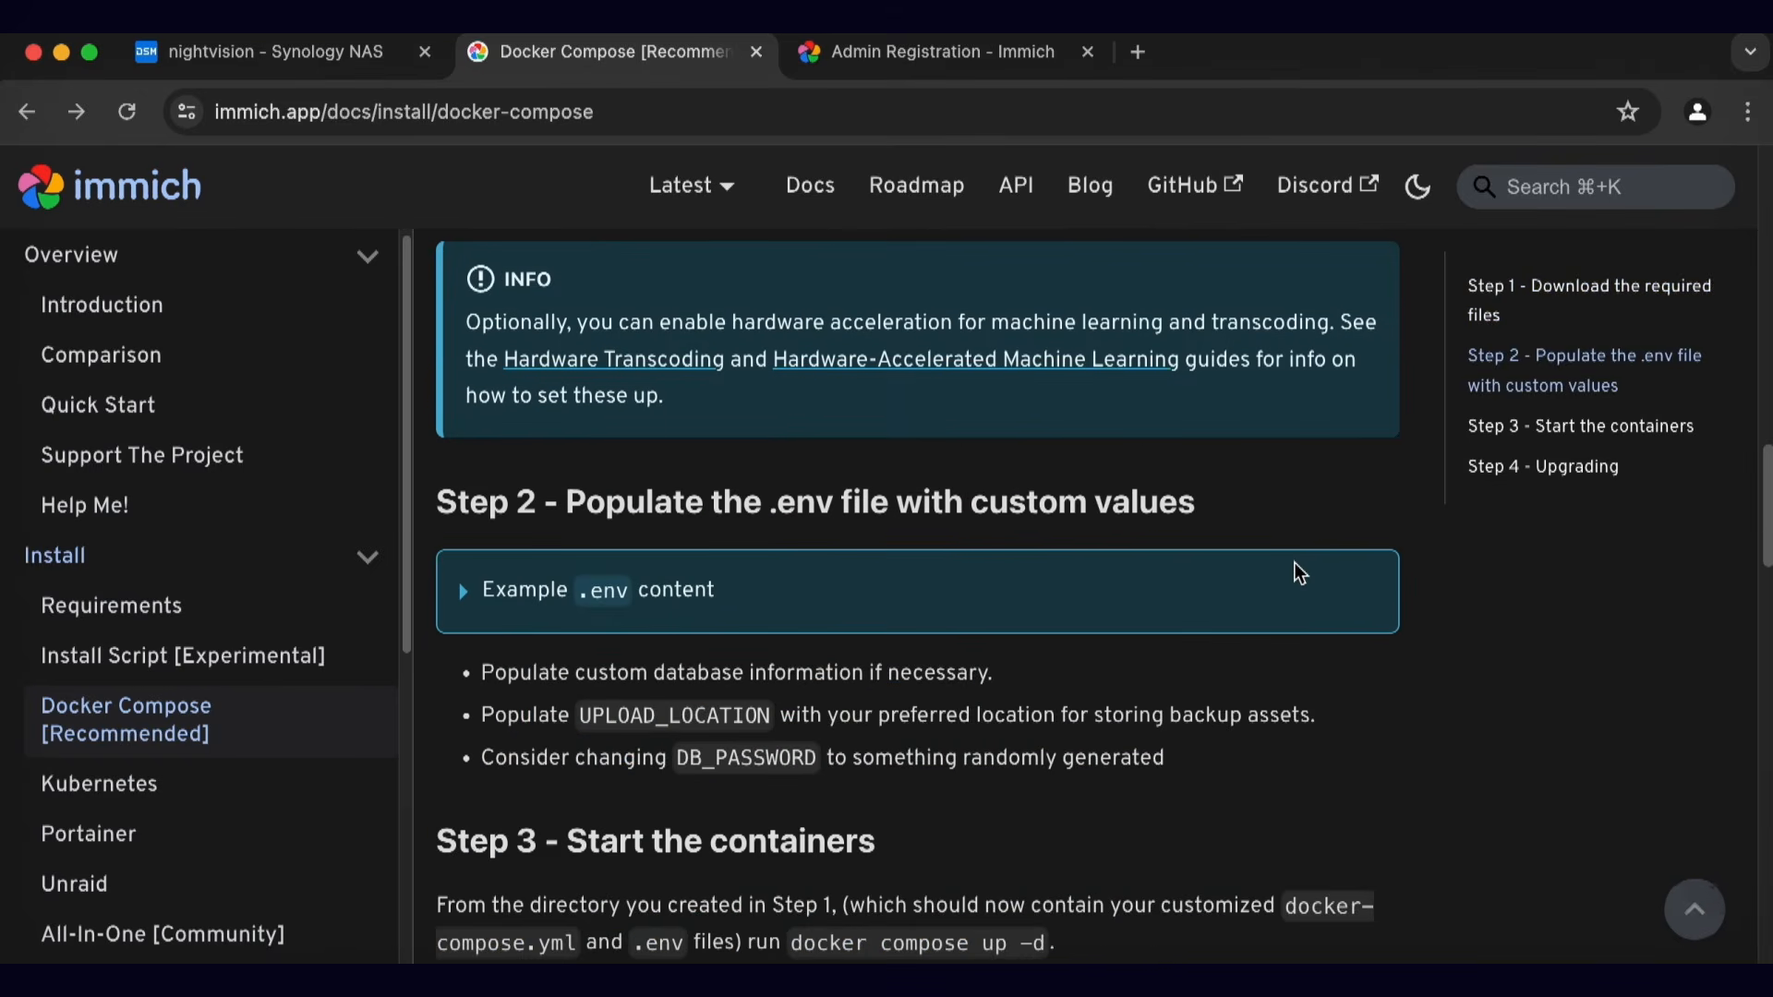
# Open the Hardware Transcoding guide from the hardware acceleration note and examine its Supported APIs list, especially Quick Sync (Intel).
pyautogui.scroll(2, 1294, 562)
pyautogui.click(635, 552)
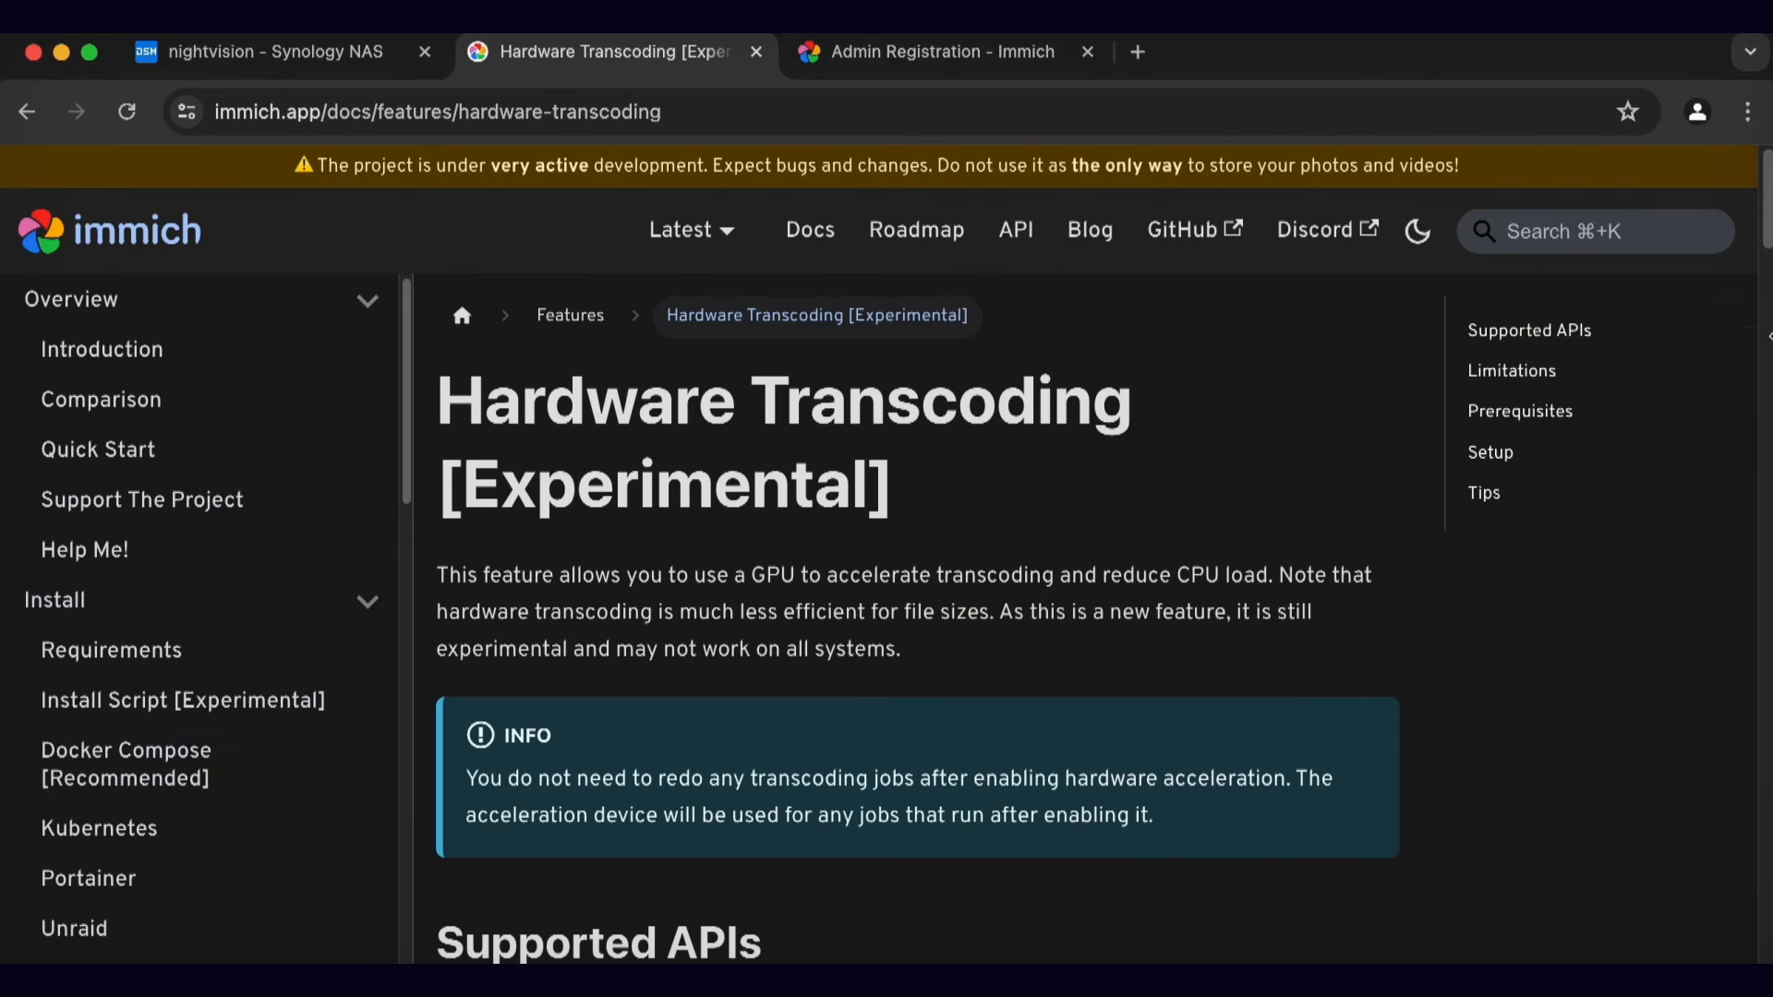
pyautogui.moveTo(1765, 205); pyautogui.dragTo(1752, 269)
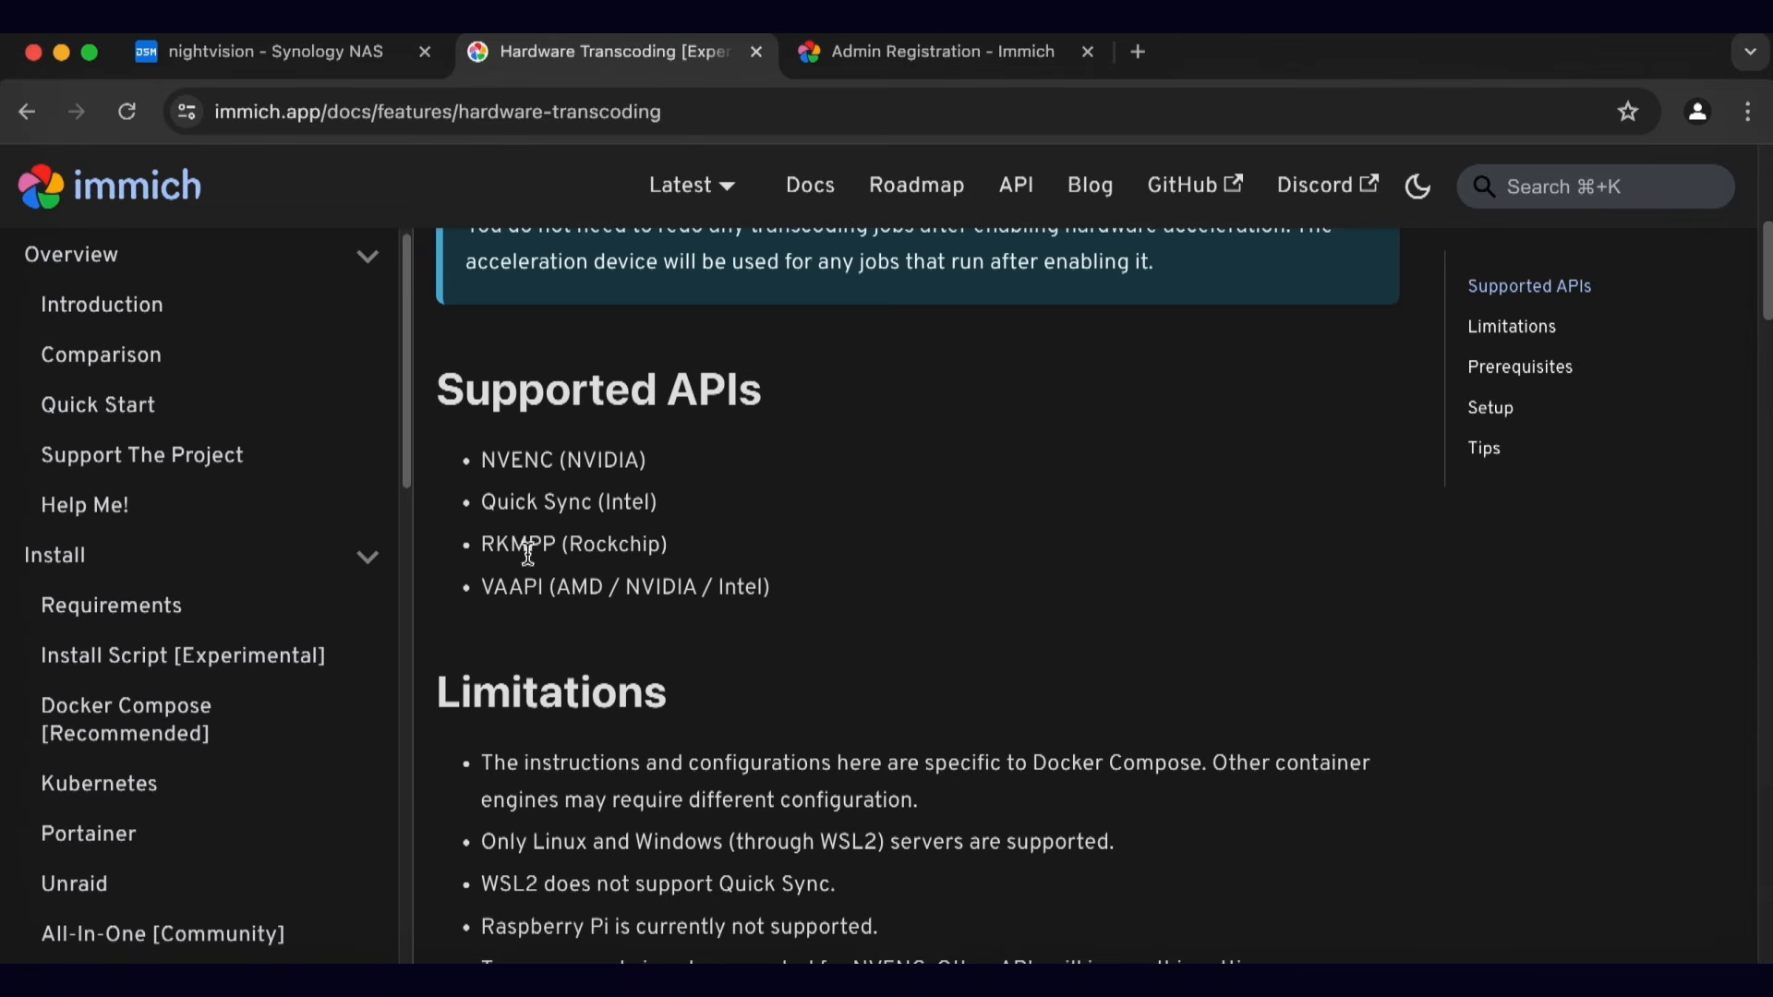
pyautogui.moveTo(481, 503); pyautogui.dragTo(677, 512)
# Read the Limitations section of the Hardware Transcoding guide, focusing on the default encoding acceleration, and return to the page's beginning.
pyautogui.moveTo(1766, 263); pyautogui.dragTo(1757, 318)
pyautogui.moveTo(481, 602); pyautogui.dragTo(923, 606)
pyautogui.click(924, 607)
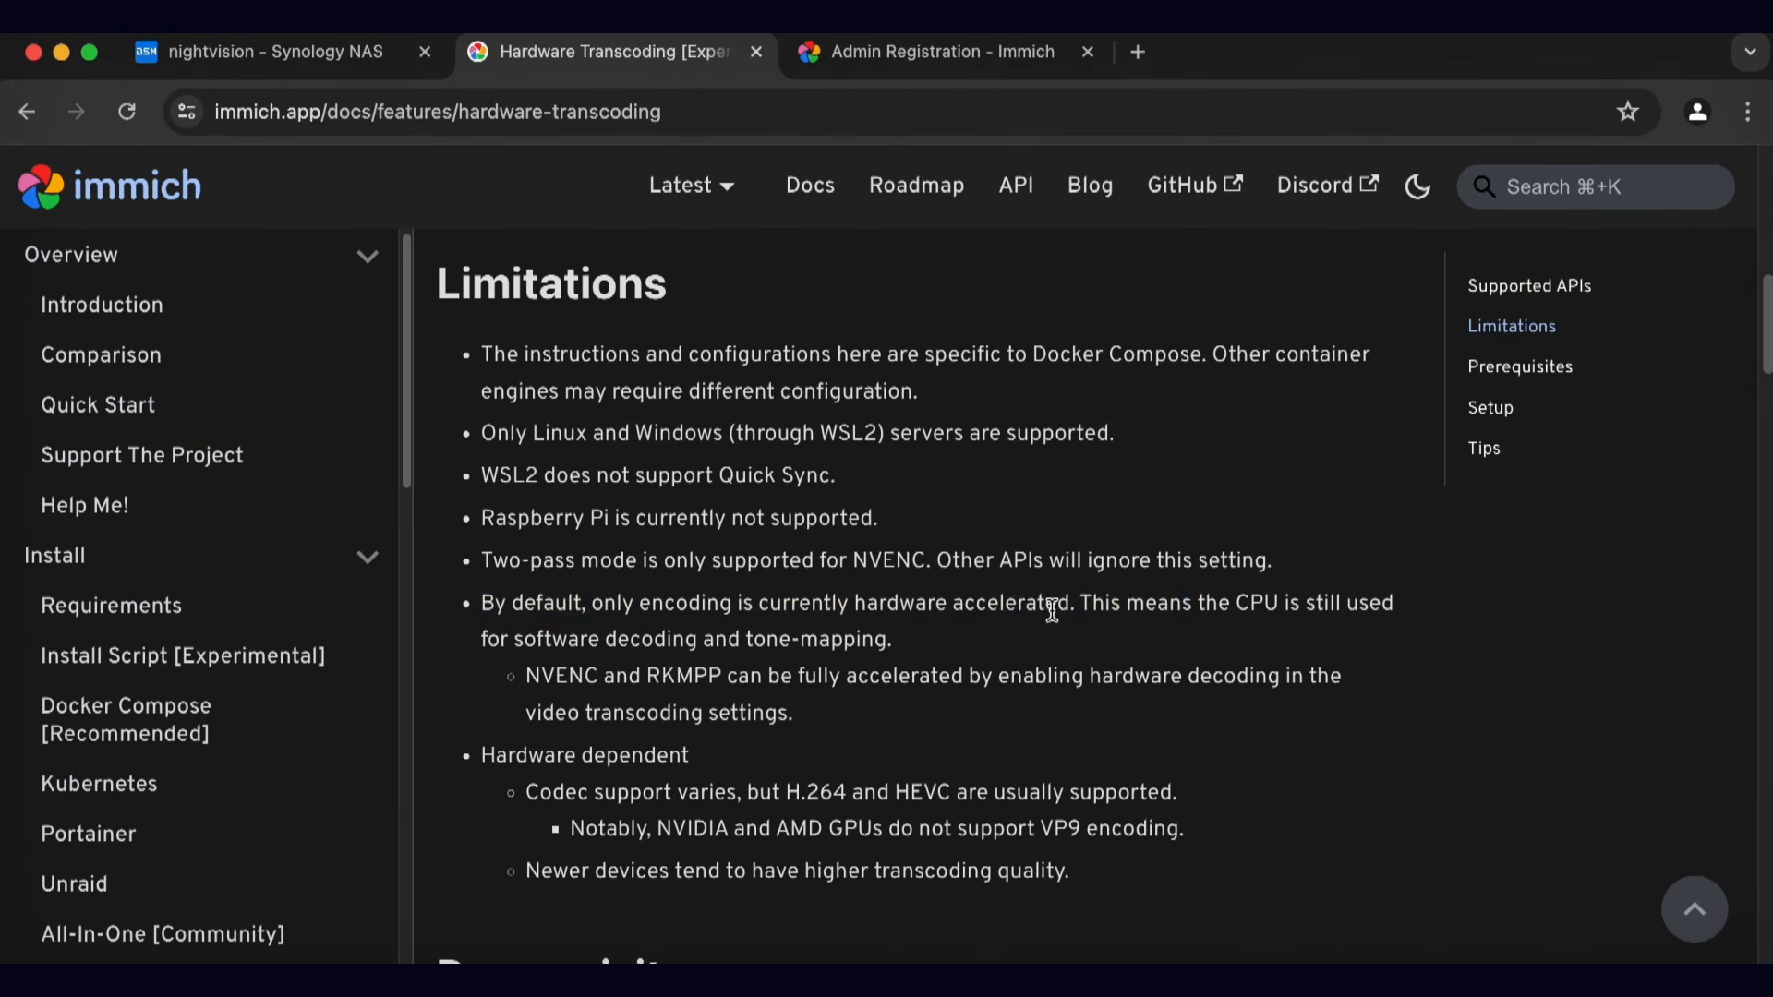
pyautogui.tripleClick(1052, 609)
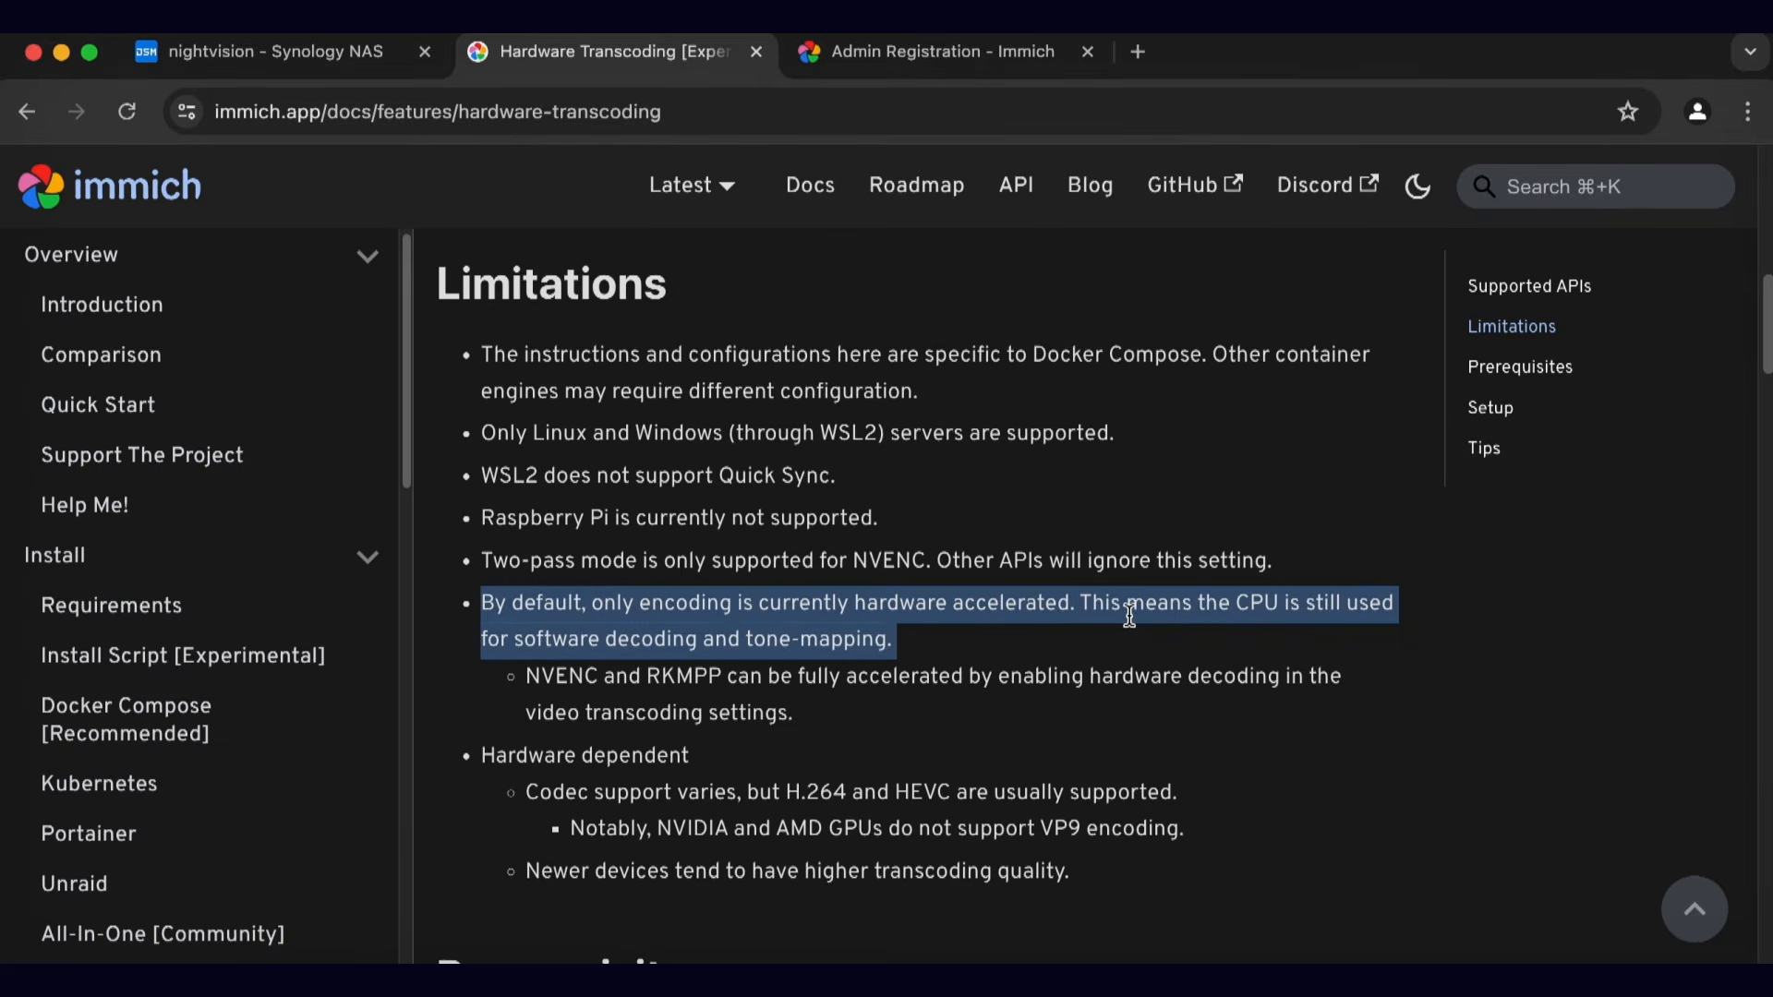
pyautogui.click(1393, 603)
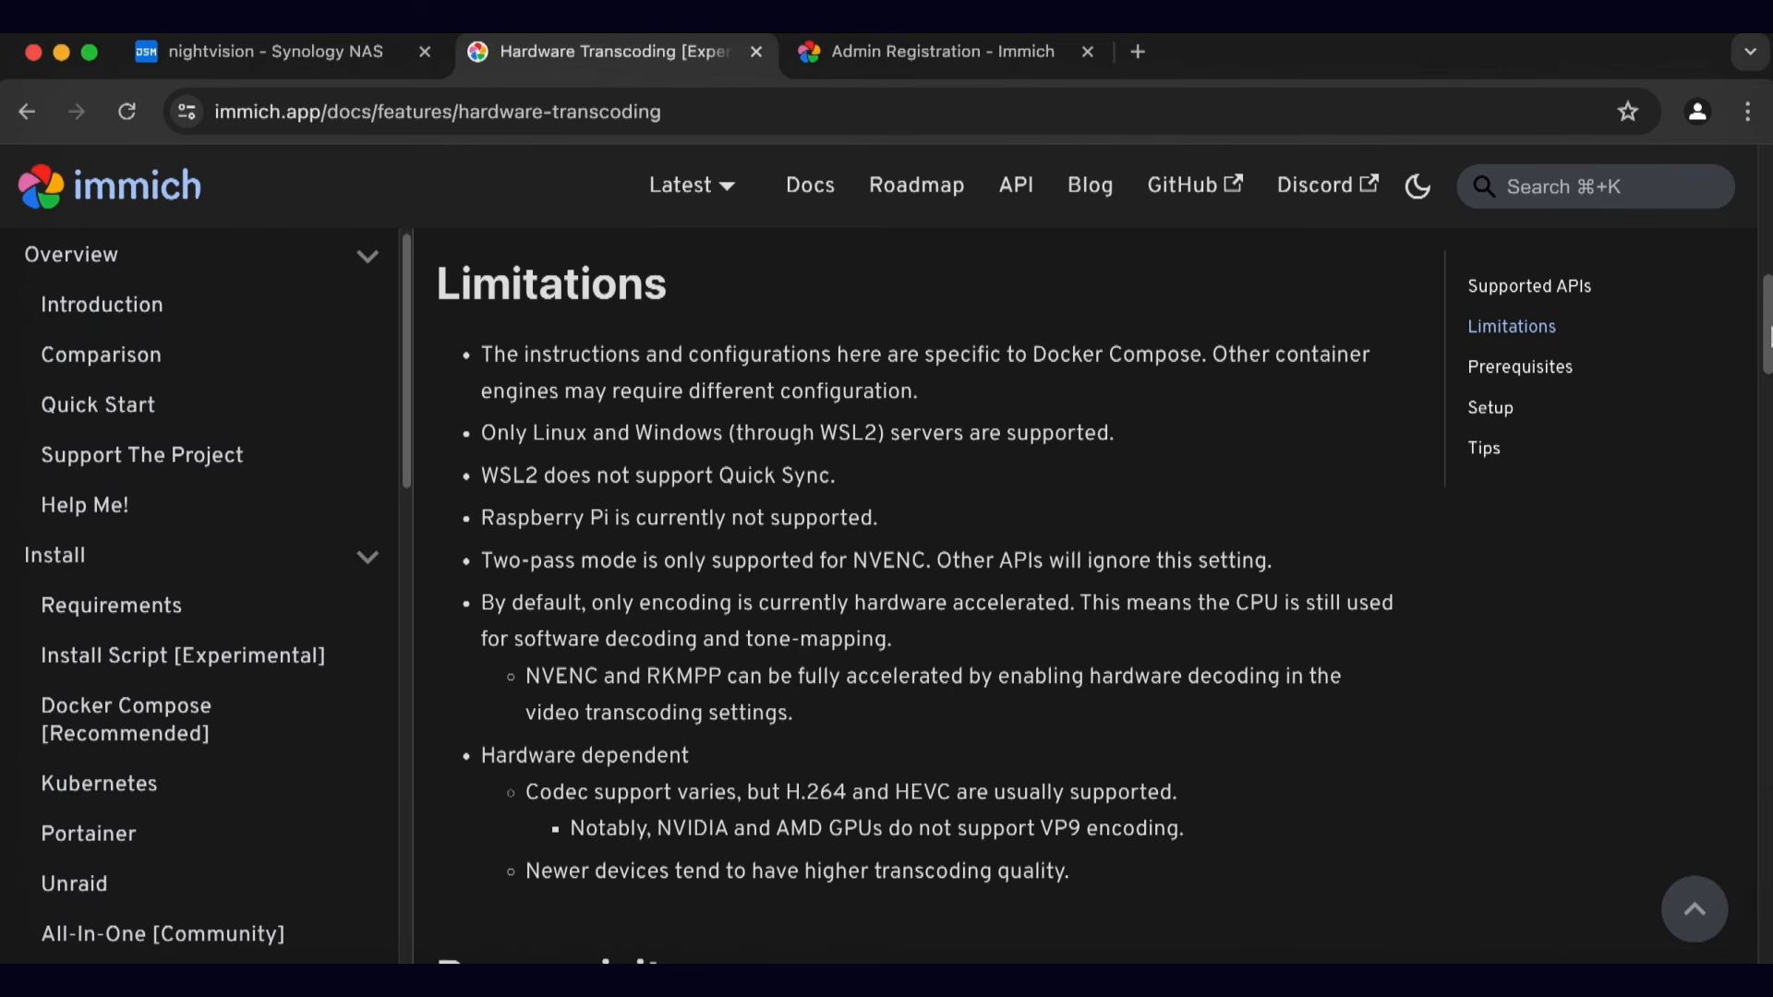
pyautogui.moveTo(1767, 328); pyautogui.dragTo(1758, 185)
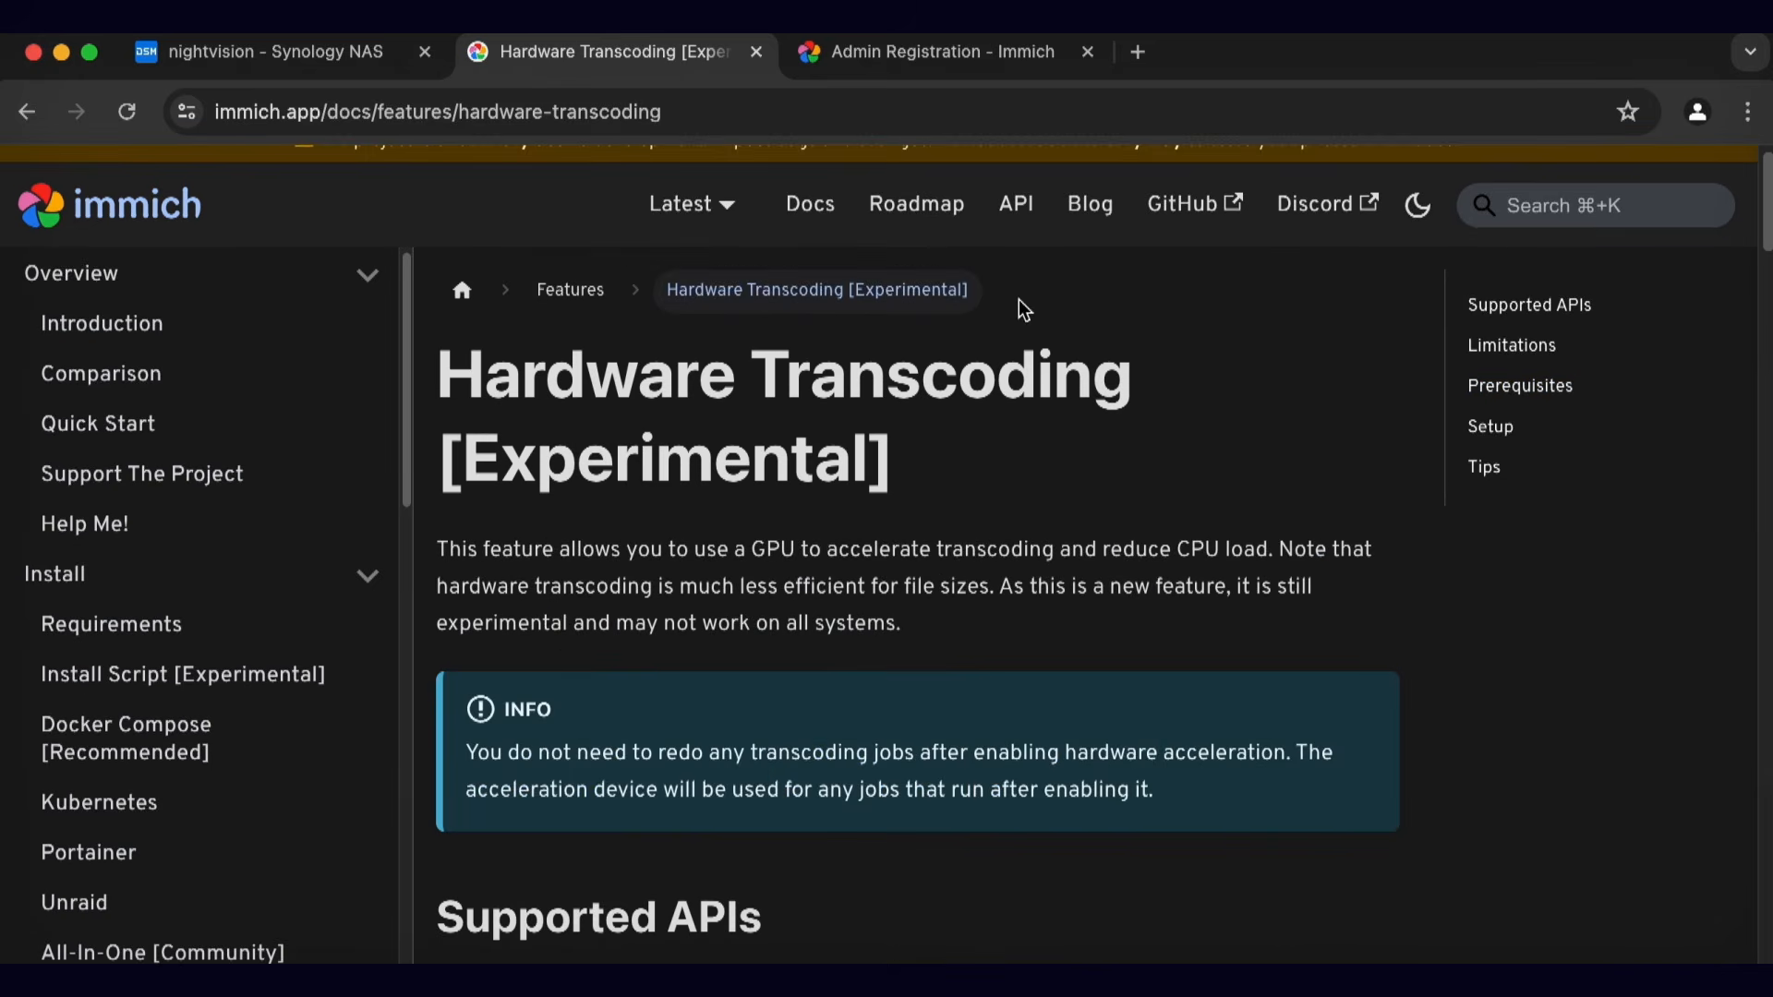
# Return to the Immich Admin Registration page and check the IP address and port in its URL.
pyautogui.click(961, 53)
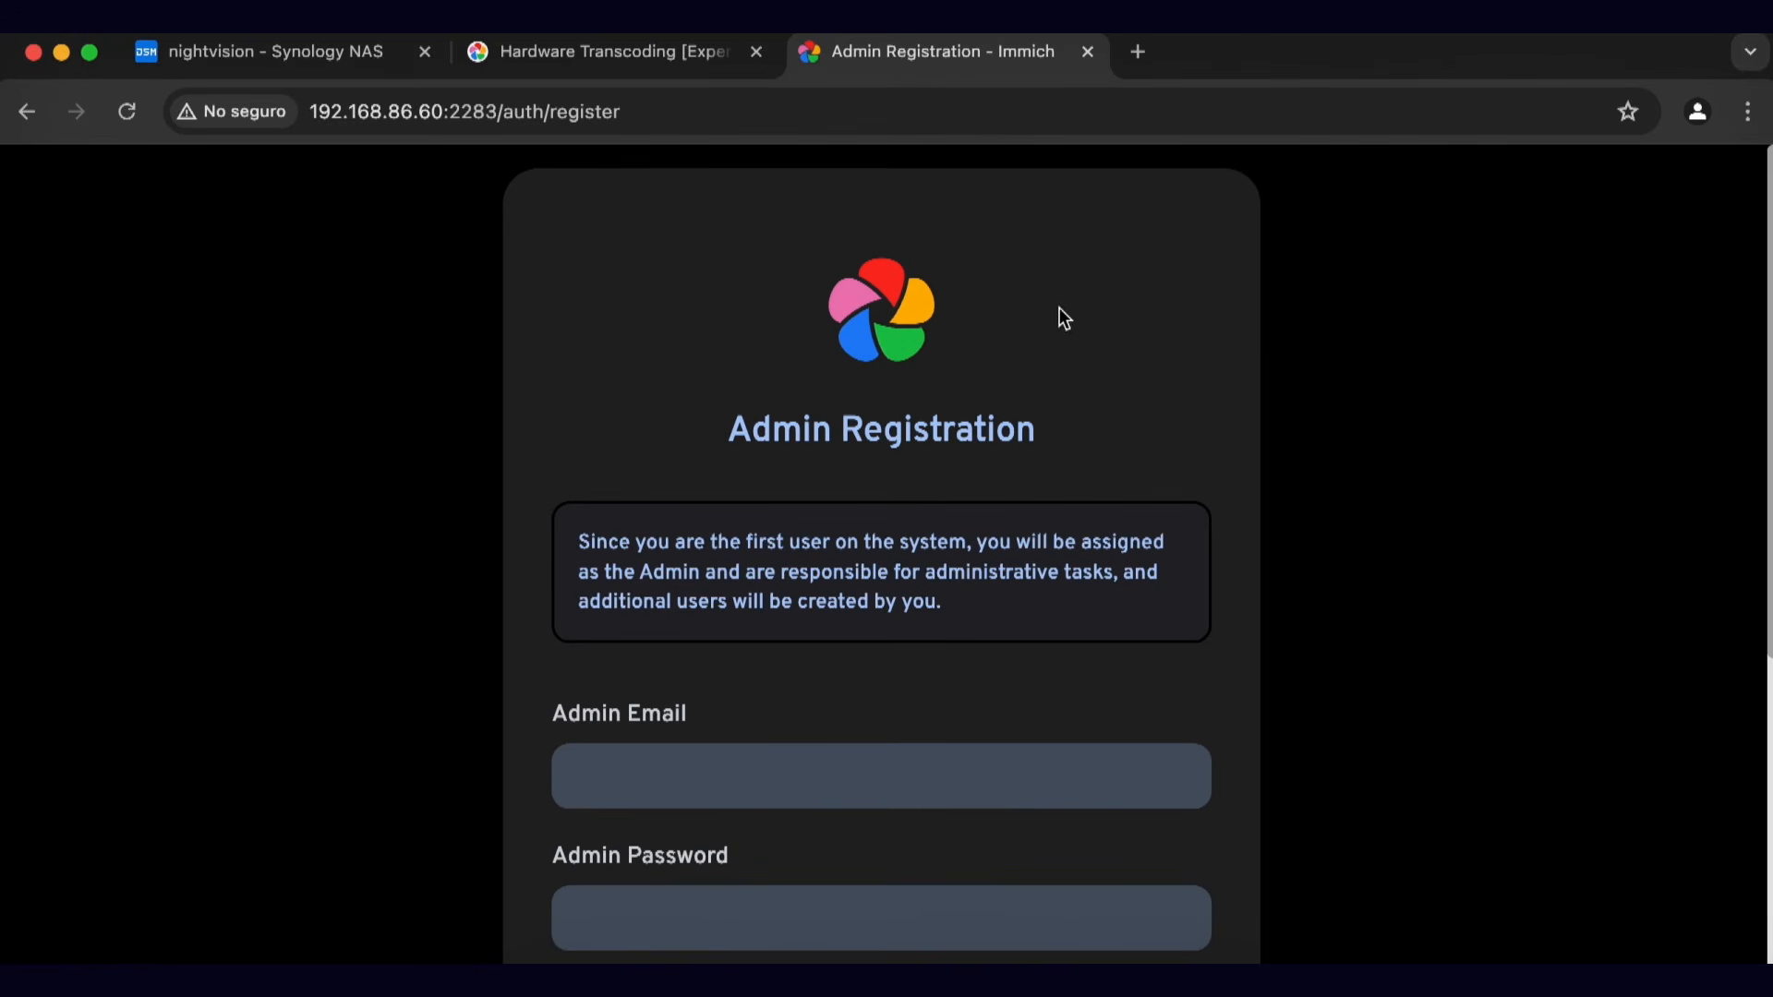
pyautogui.moveTo(497, 112); pyautogui.dragTo(290, 112)
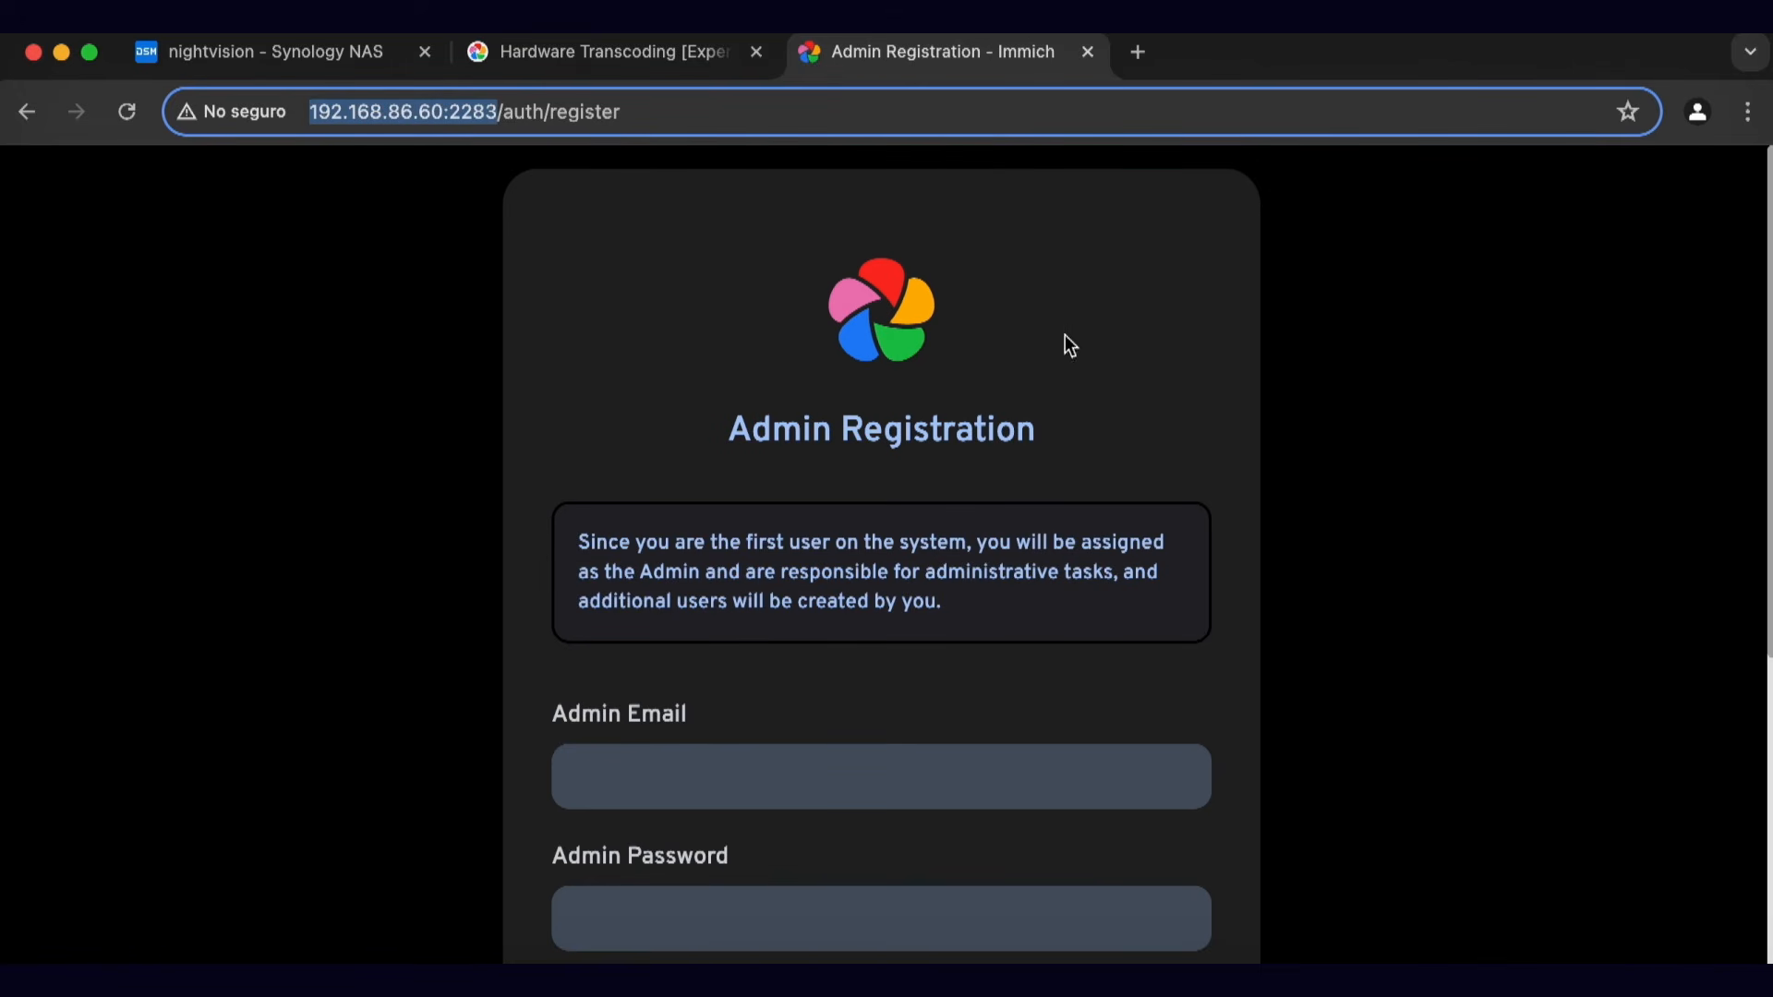
pyautogui.click(1420, 303)
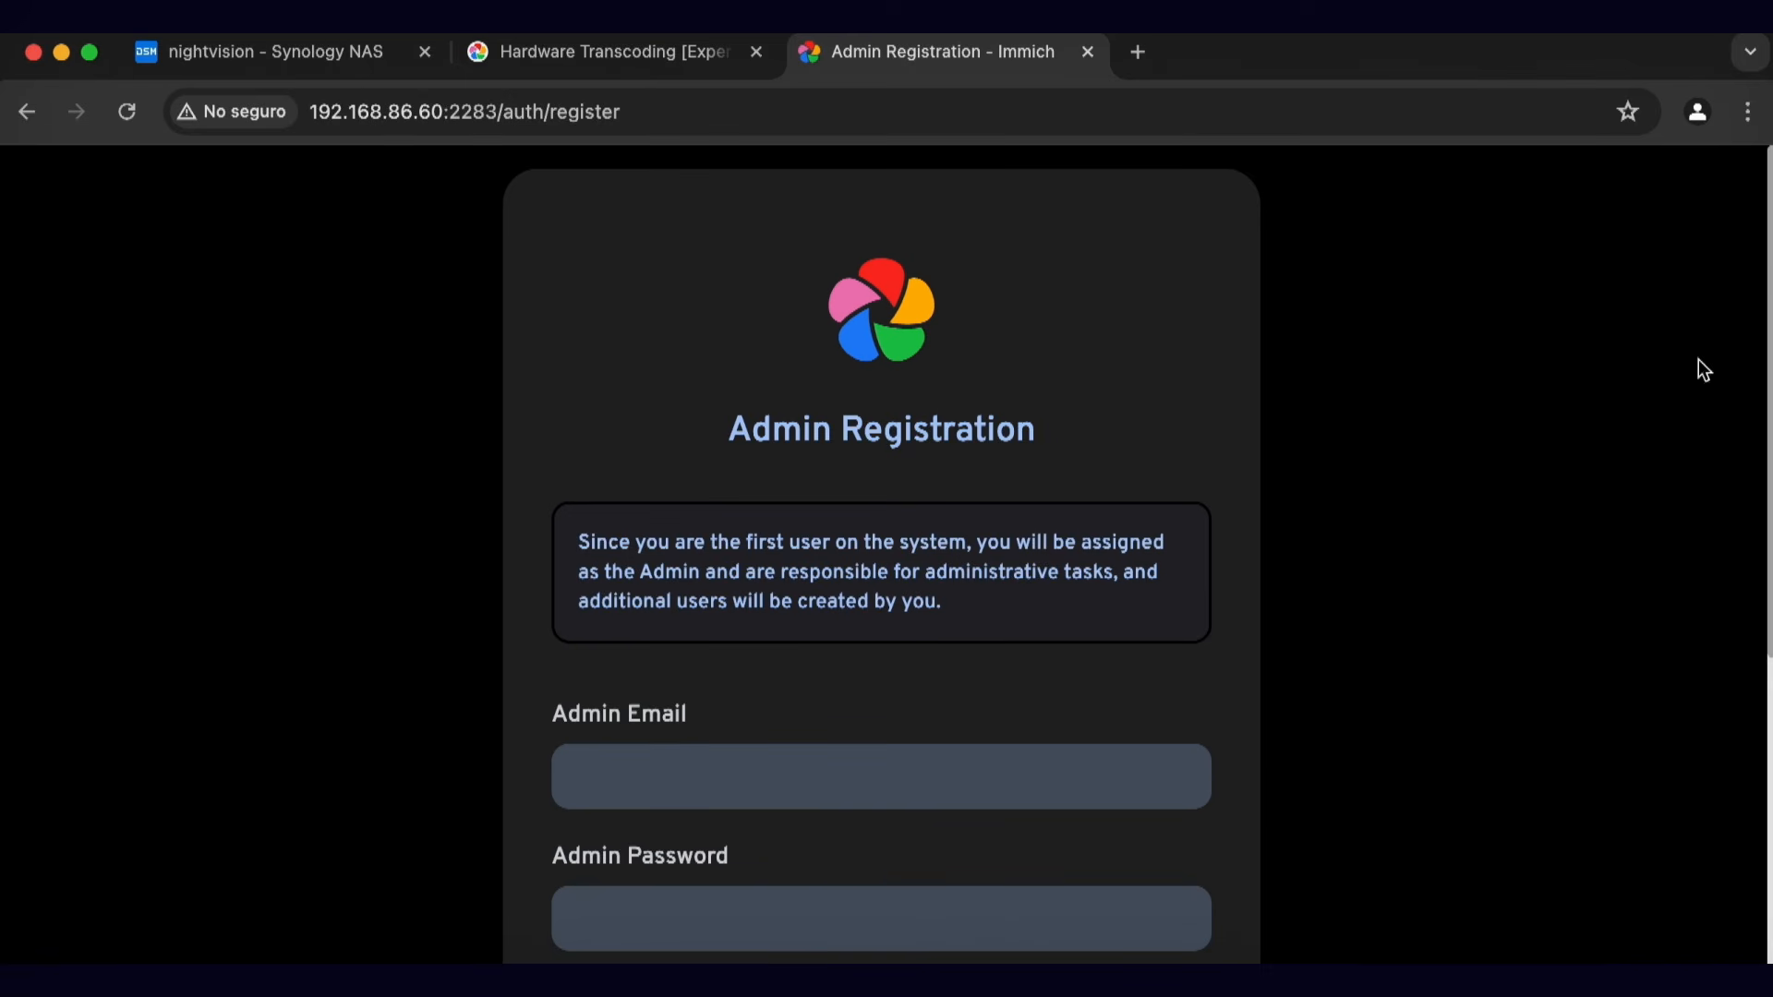
pyautogui.moveTo(1768, 304)
pyautogui.mouseDown()
pyautogui.moveTo(1768, 340)
pyautogui.moveTo(1768, 304)
pyautogui.mouseUp()
# Switch to the Synology NAS desktop and close the Container Manager window showing the immich project.
pyautogui.click(369, 54)
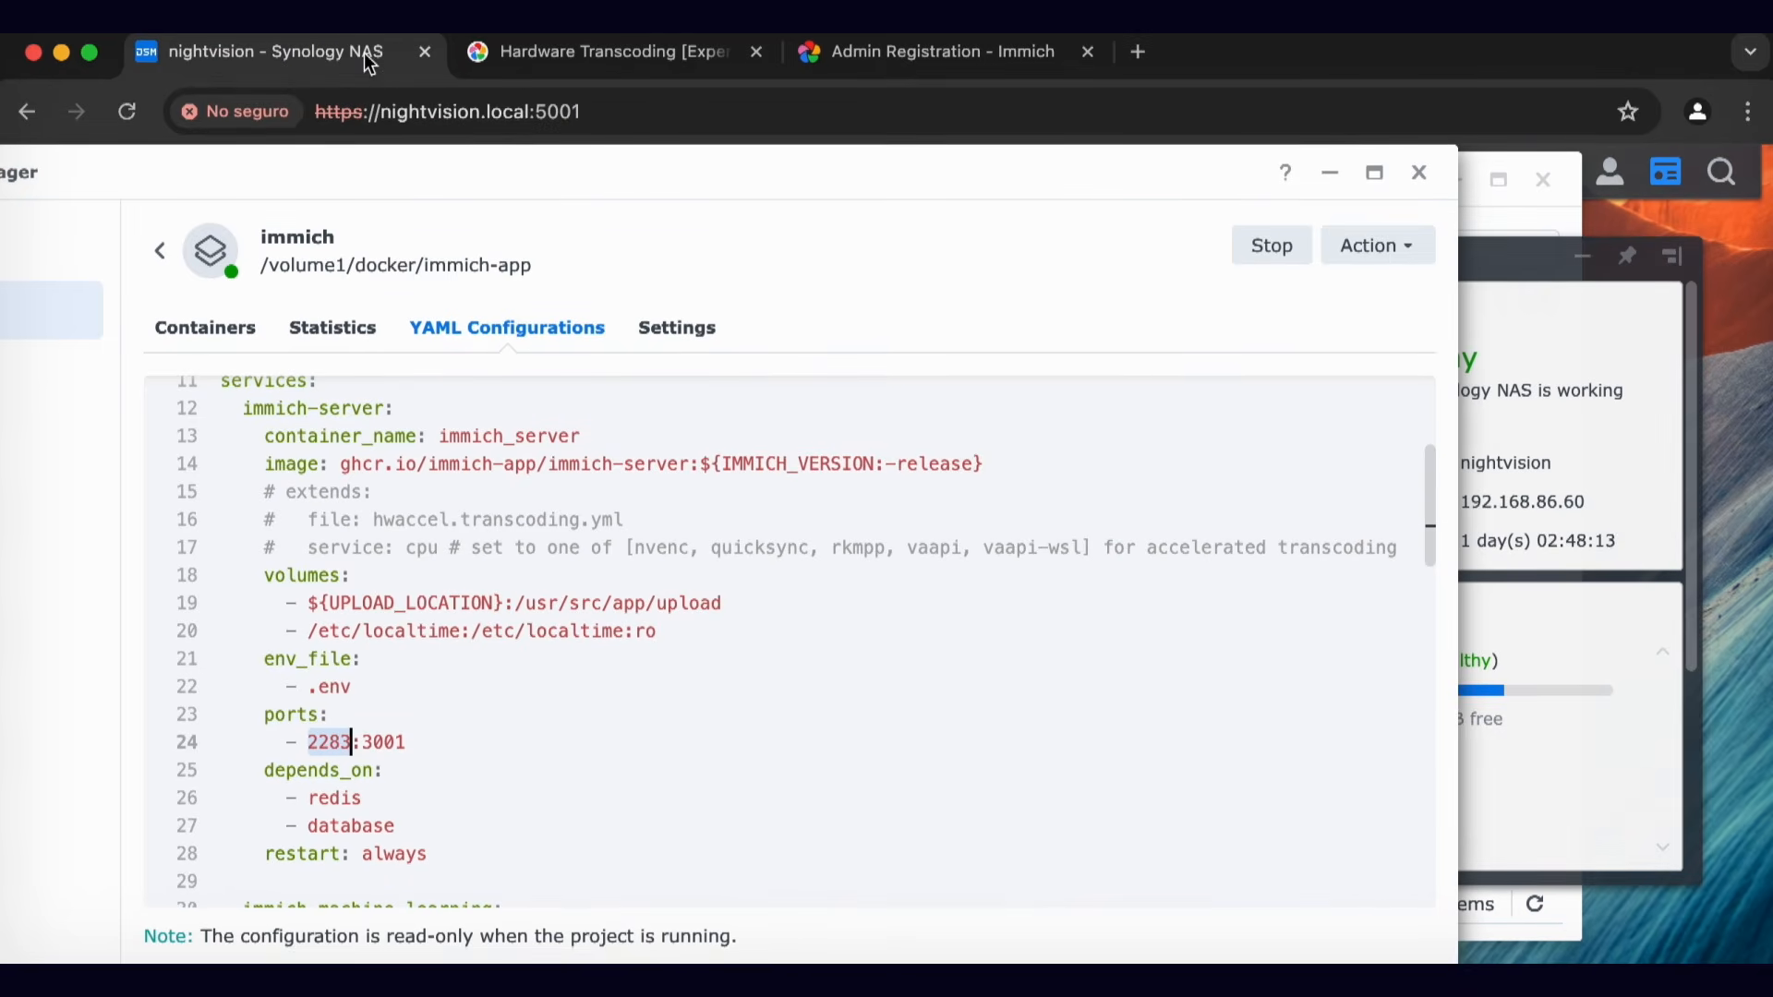
pyautogui.moveTo(701, 159); pyautogui.dragTo(884, 191)
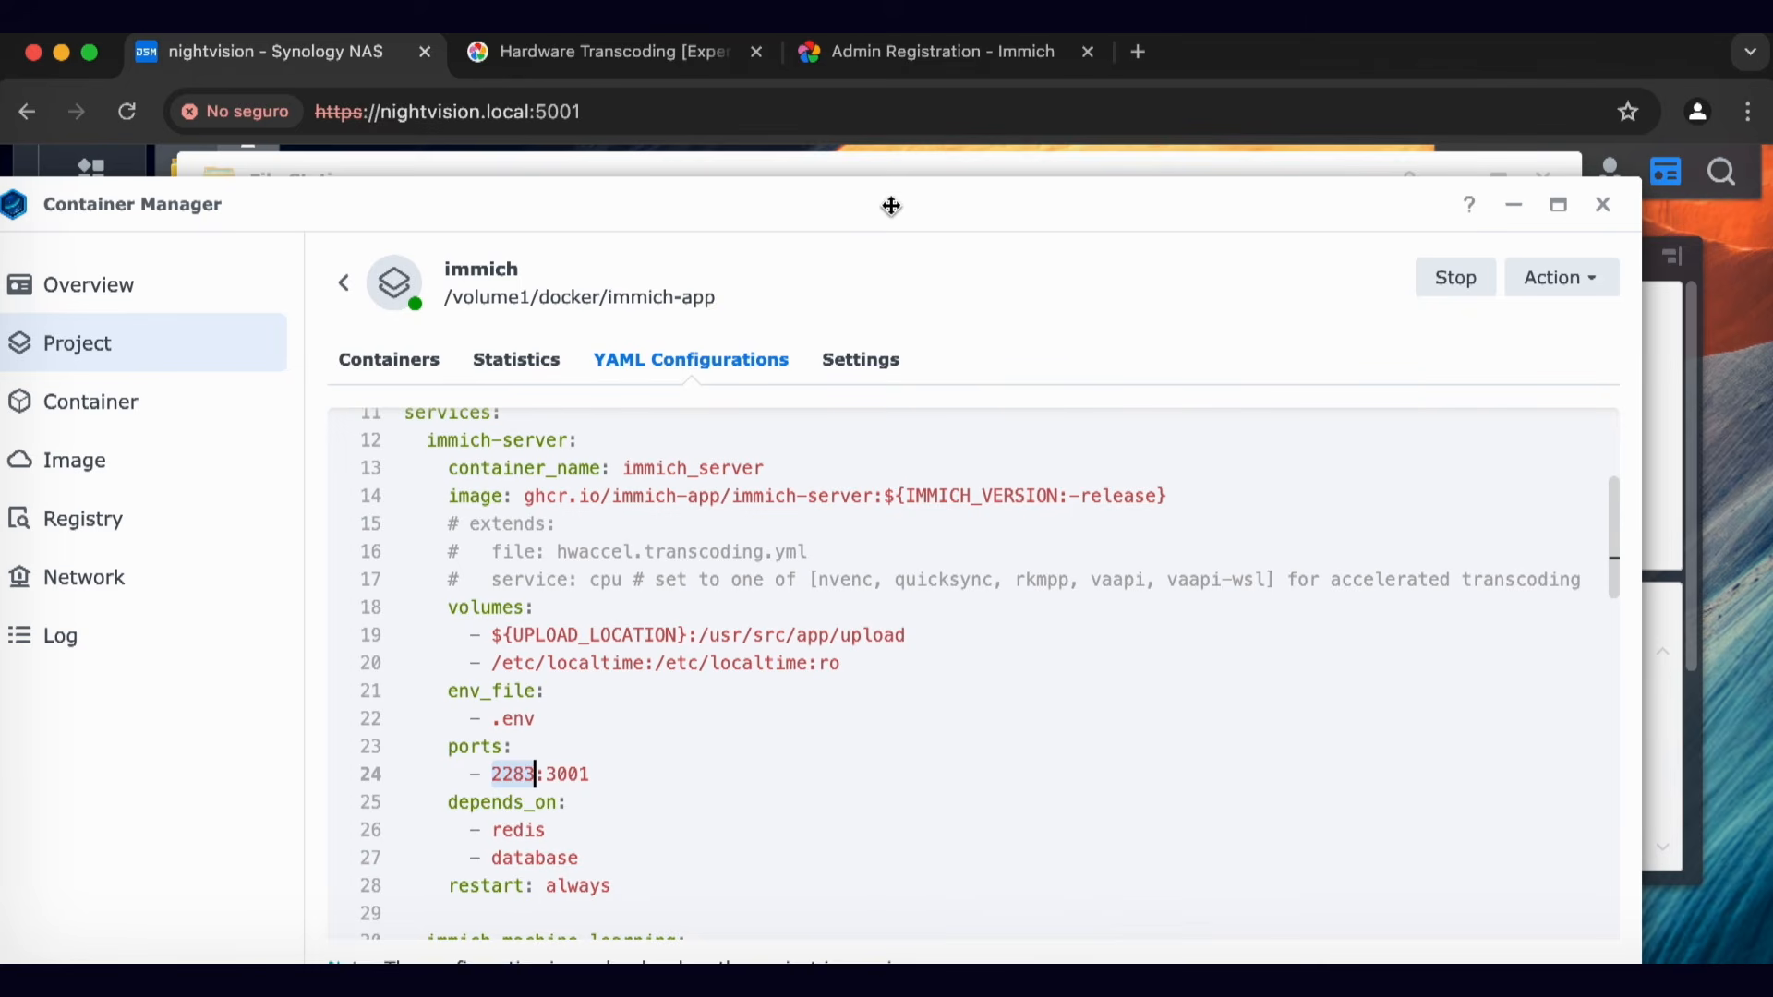
pyautogui.click(1592, 207)
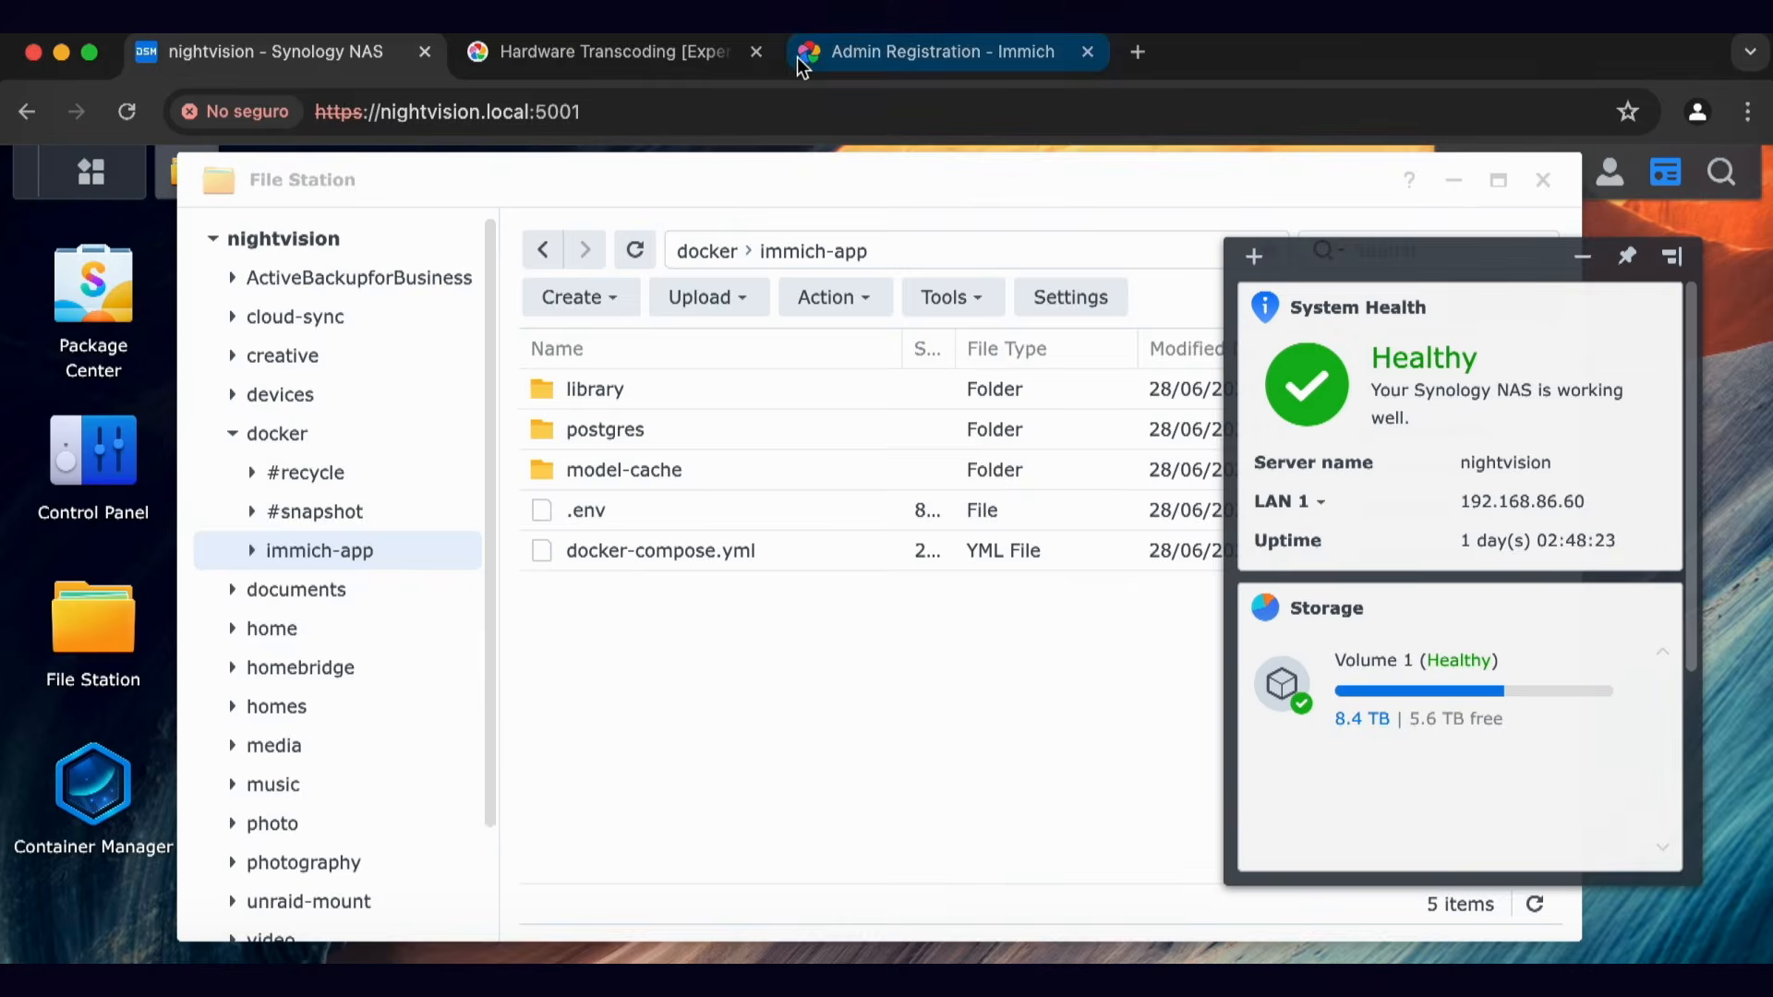
# Go back to the Immich Admin Registration page and look through its form fields.
pyautogui.click(914, 41)
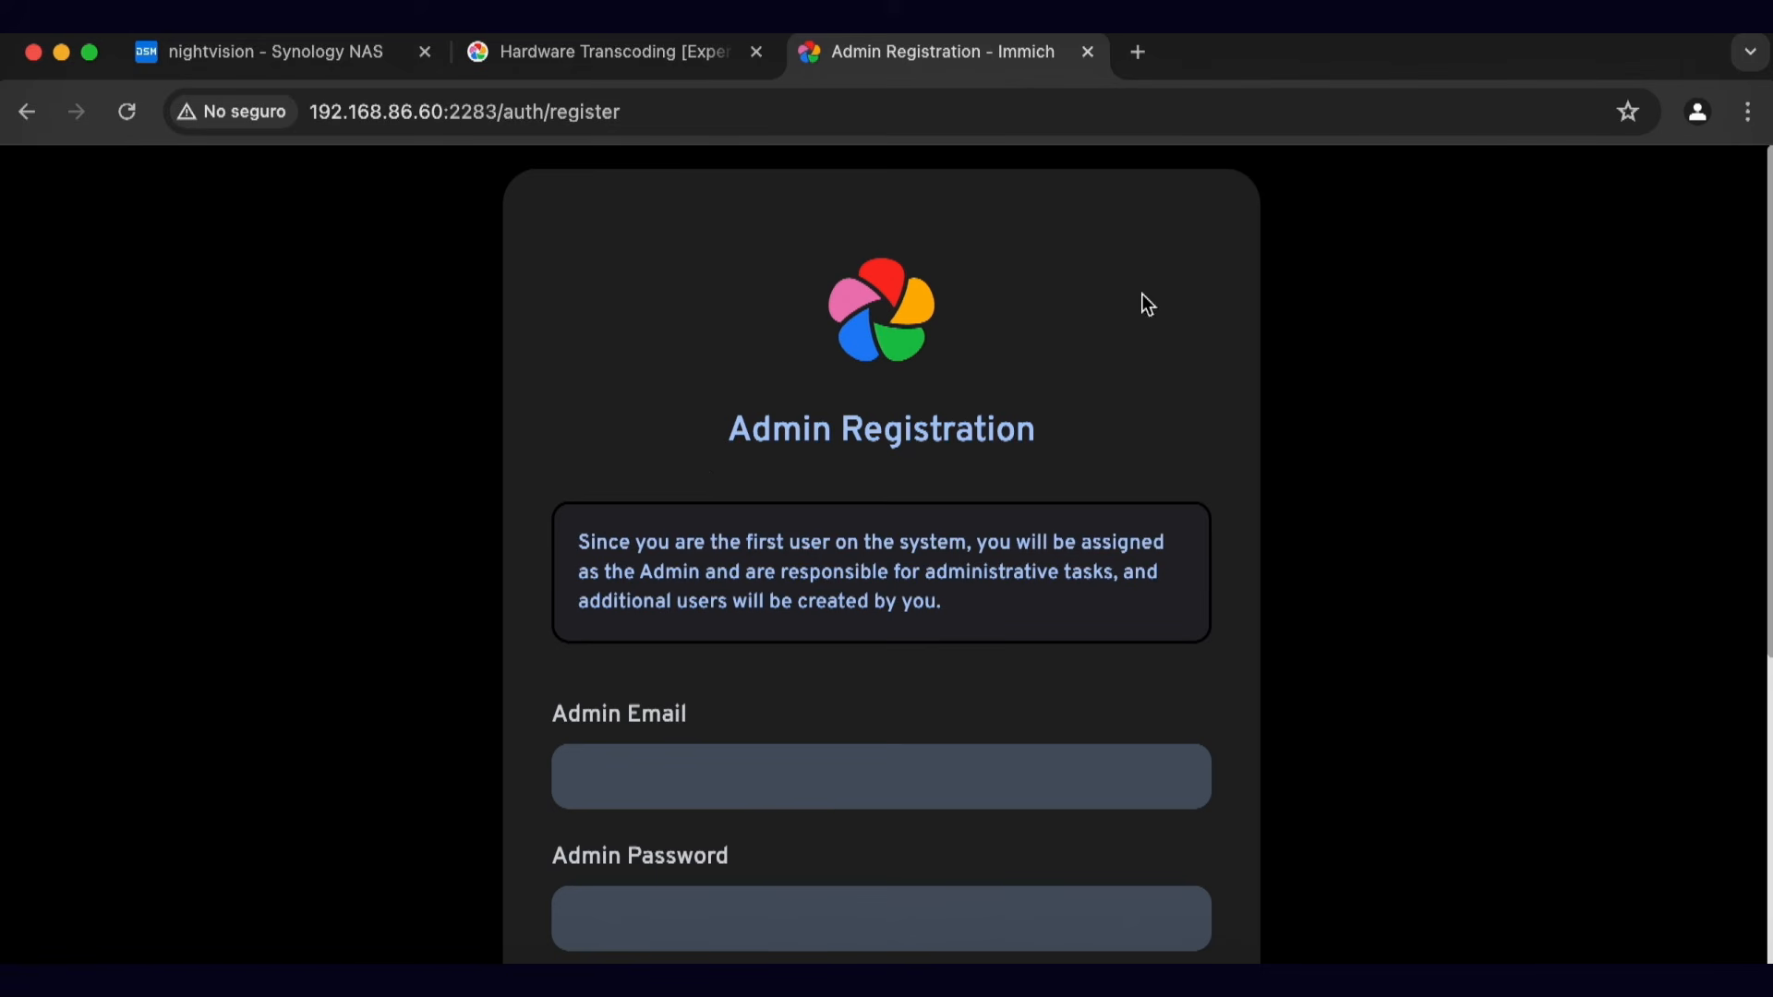
pyautogui.scroll(-5, 1444, 512)
pyautogui.scroll(5, 1443, 512)
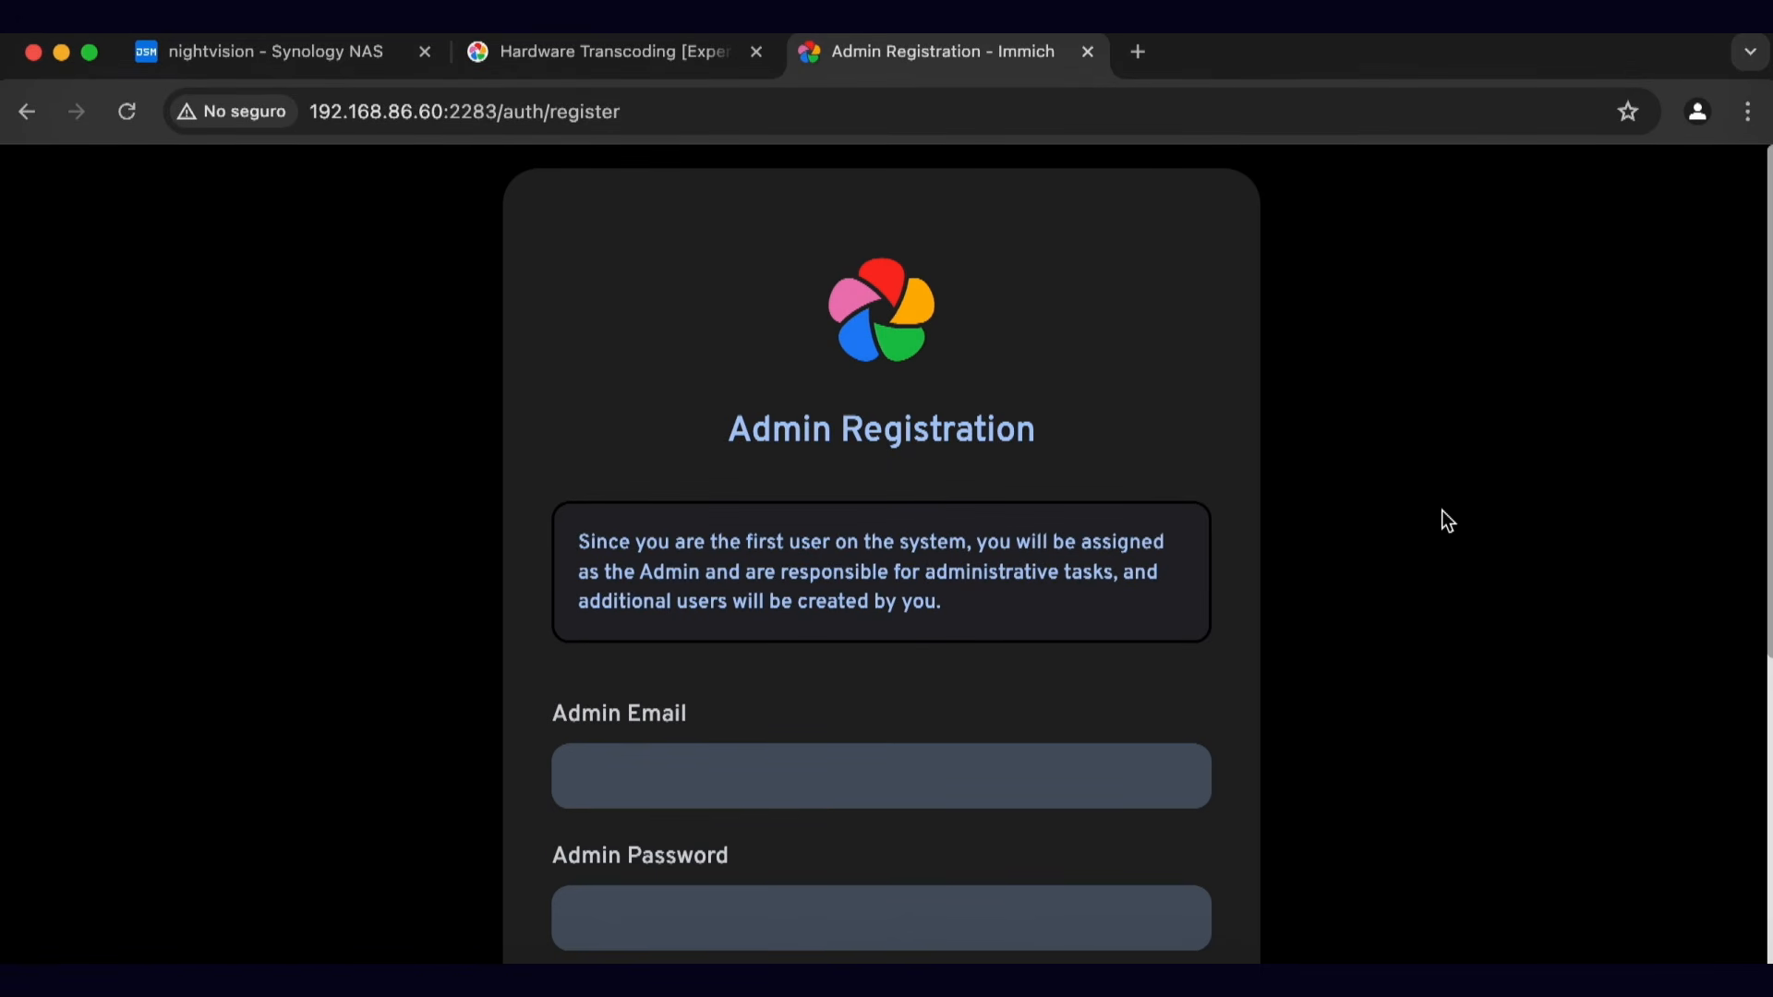